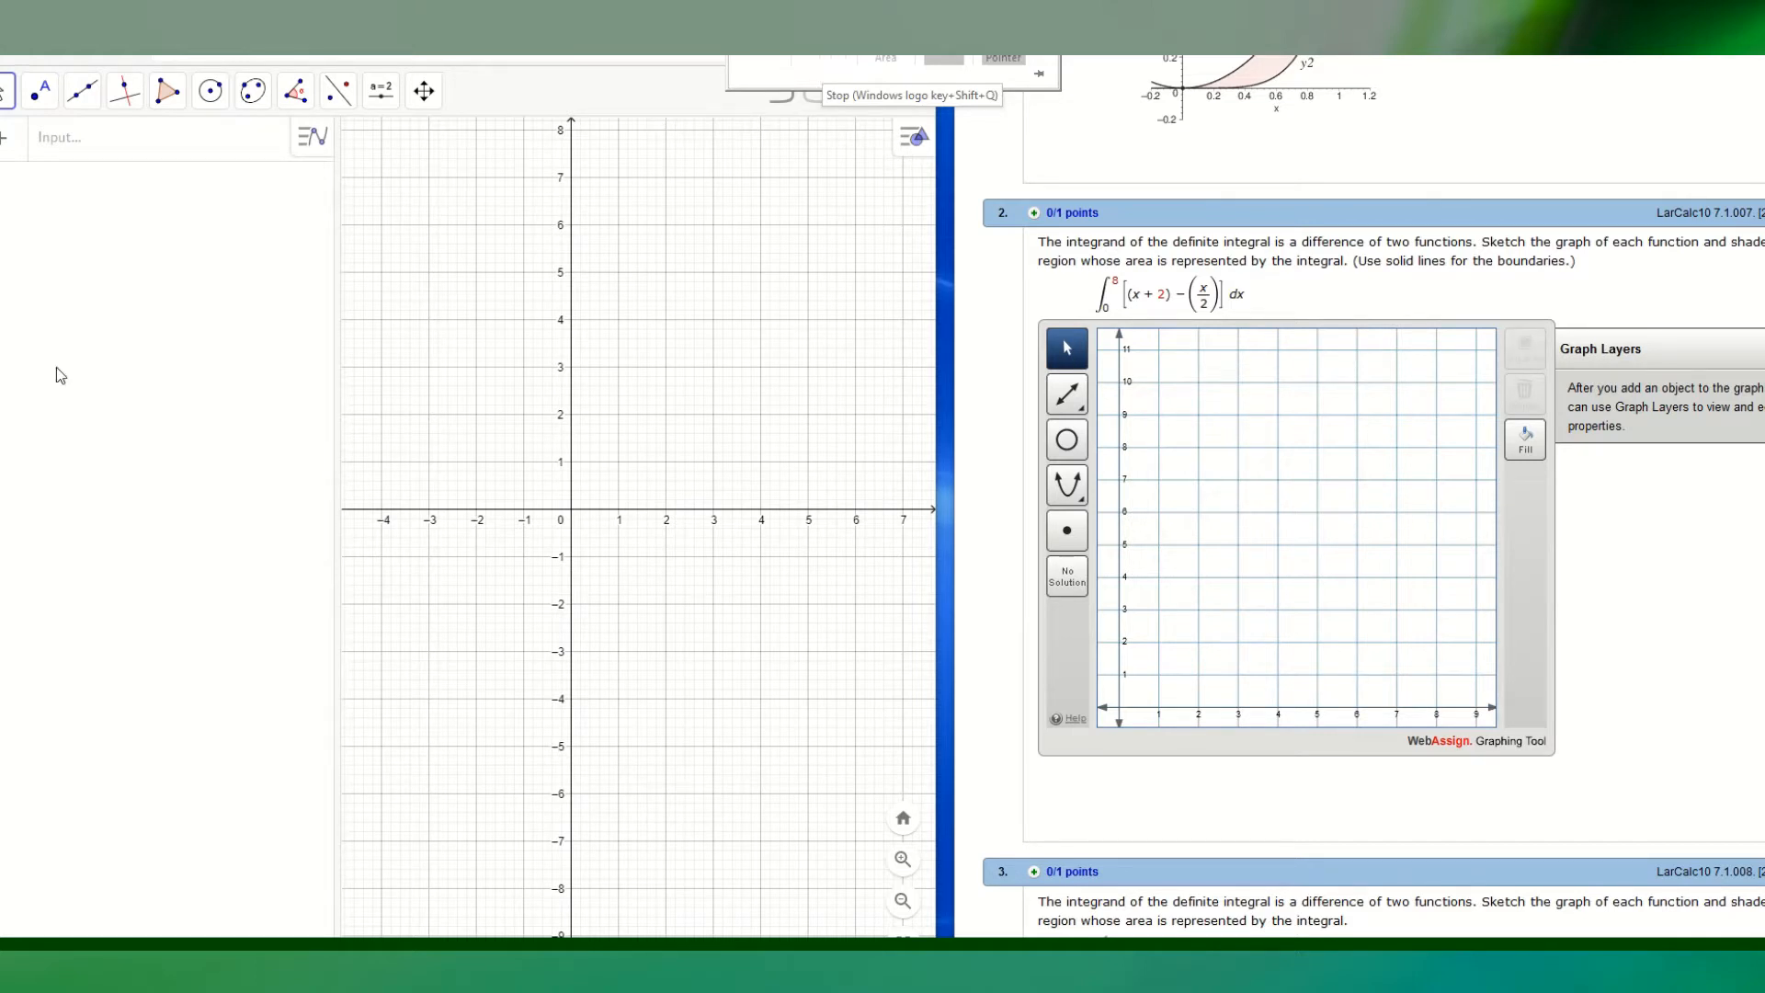
- Graph the line y = x + 2 in GeoGebra as the first function of question 2's integrand
left_click(61, 149)
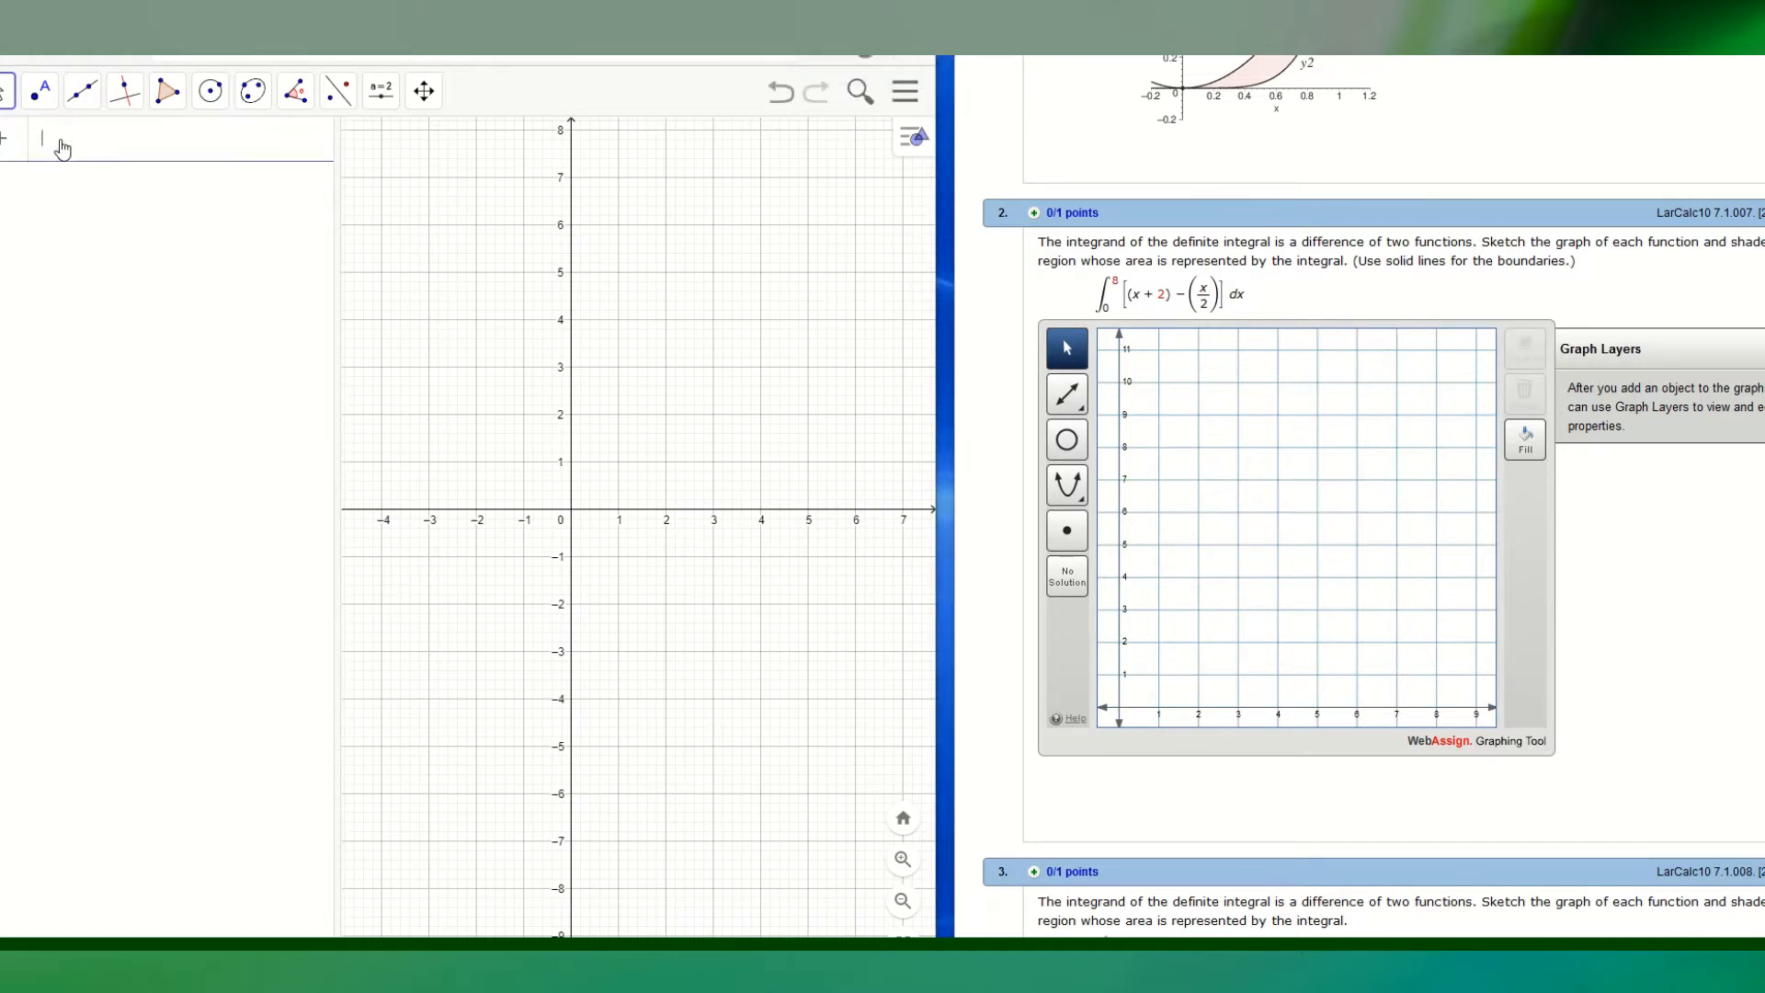
type("y = x + ")
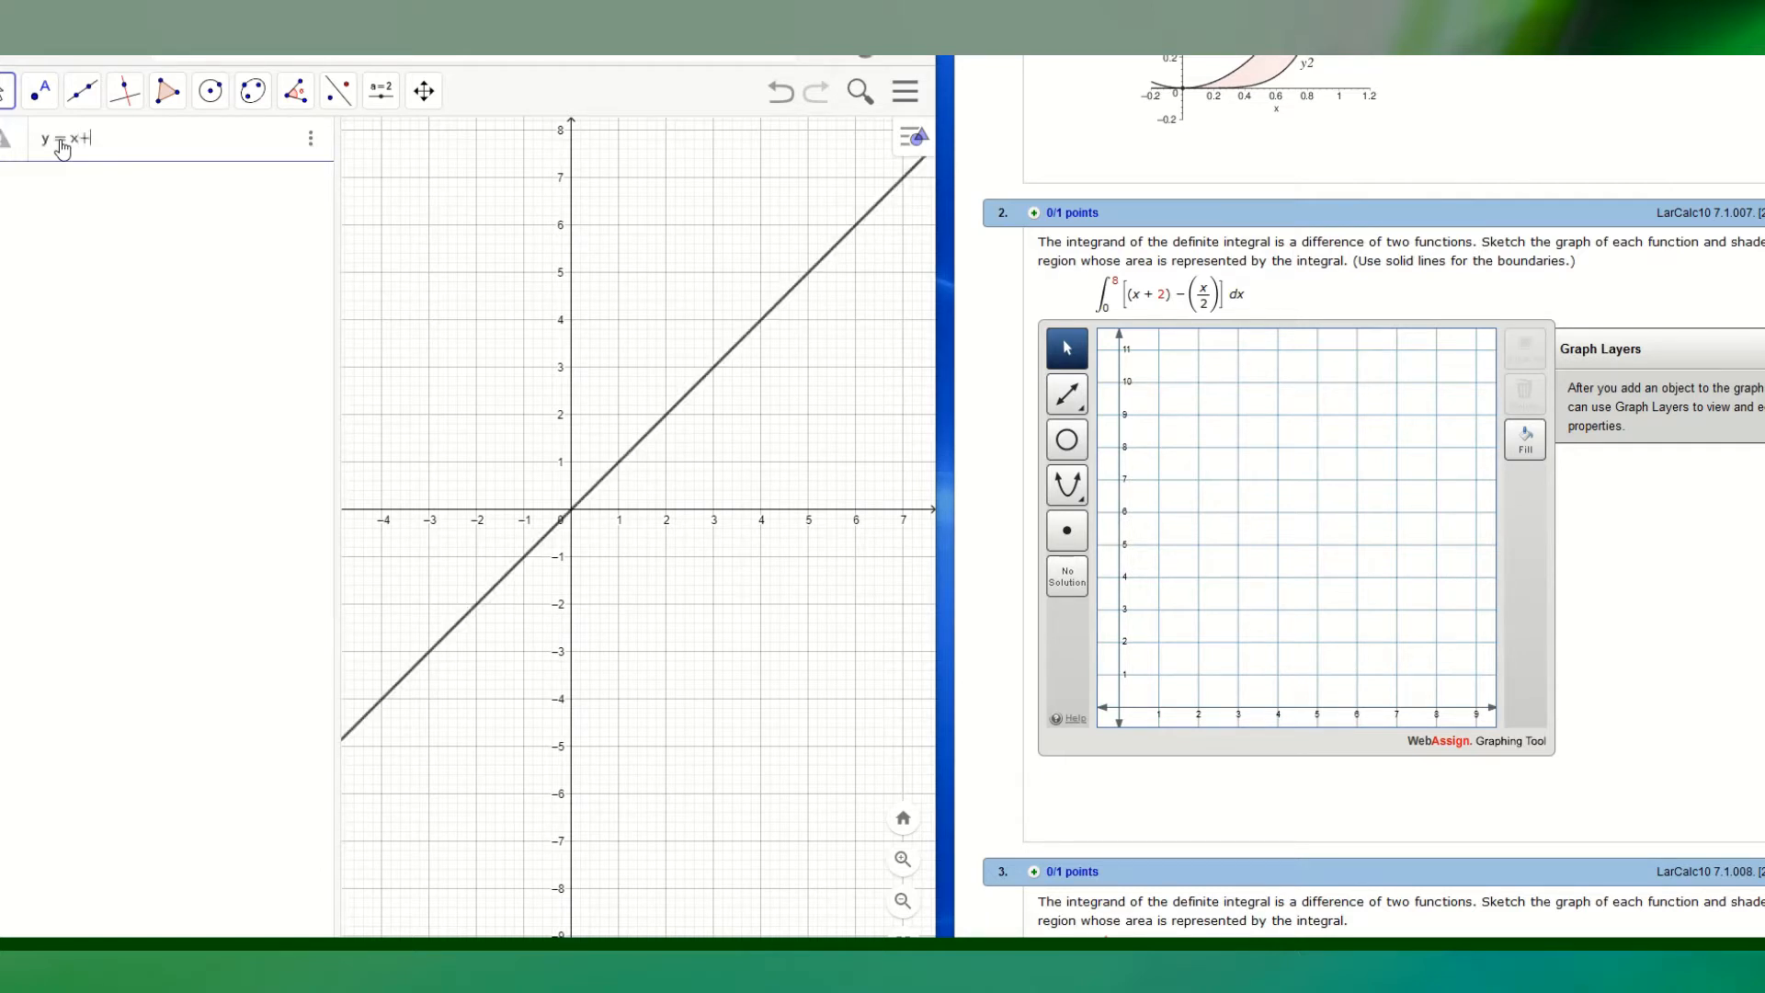
type("2")
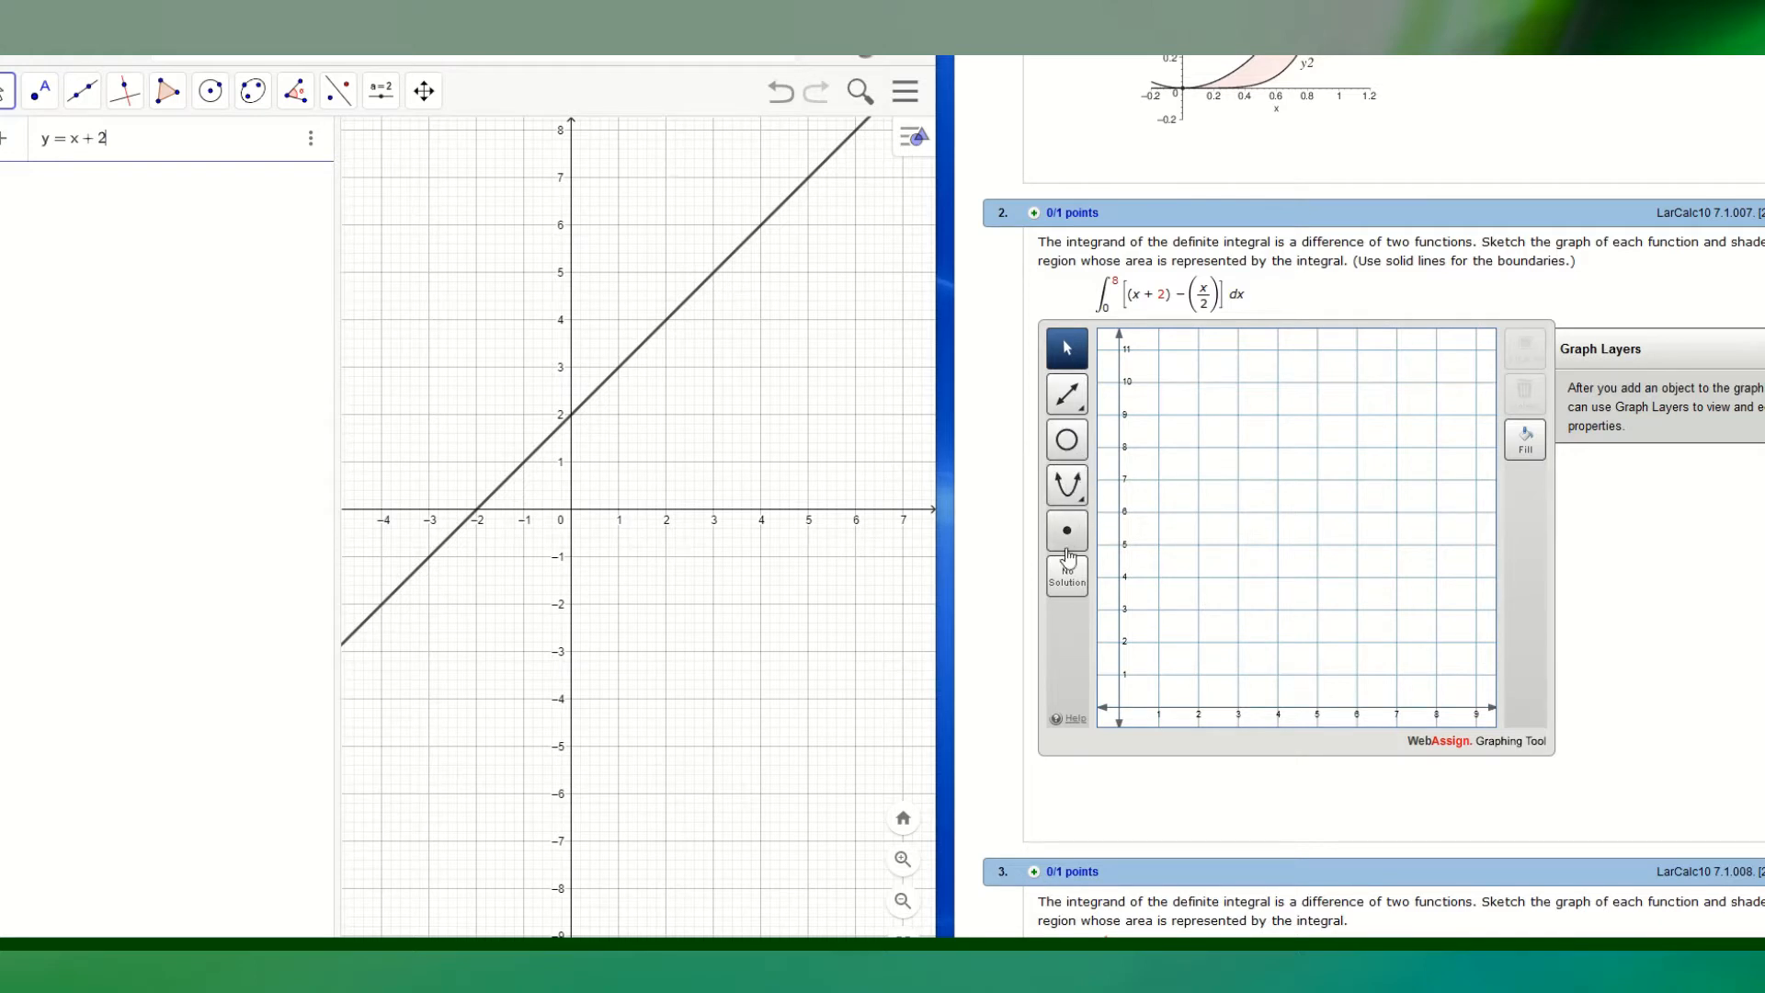
key("Return")
- In WebAssign question 2, draw a solid line through the points (0, 2) and (1, 3)
left_click(1069, 400)
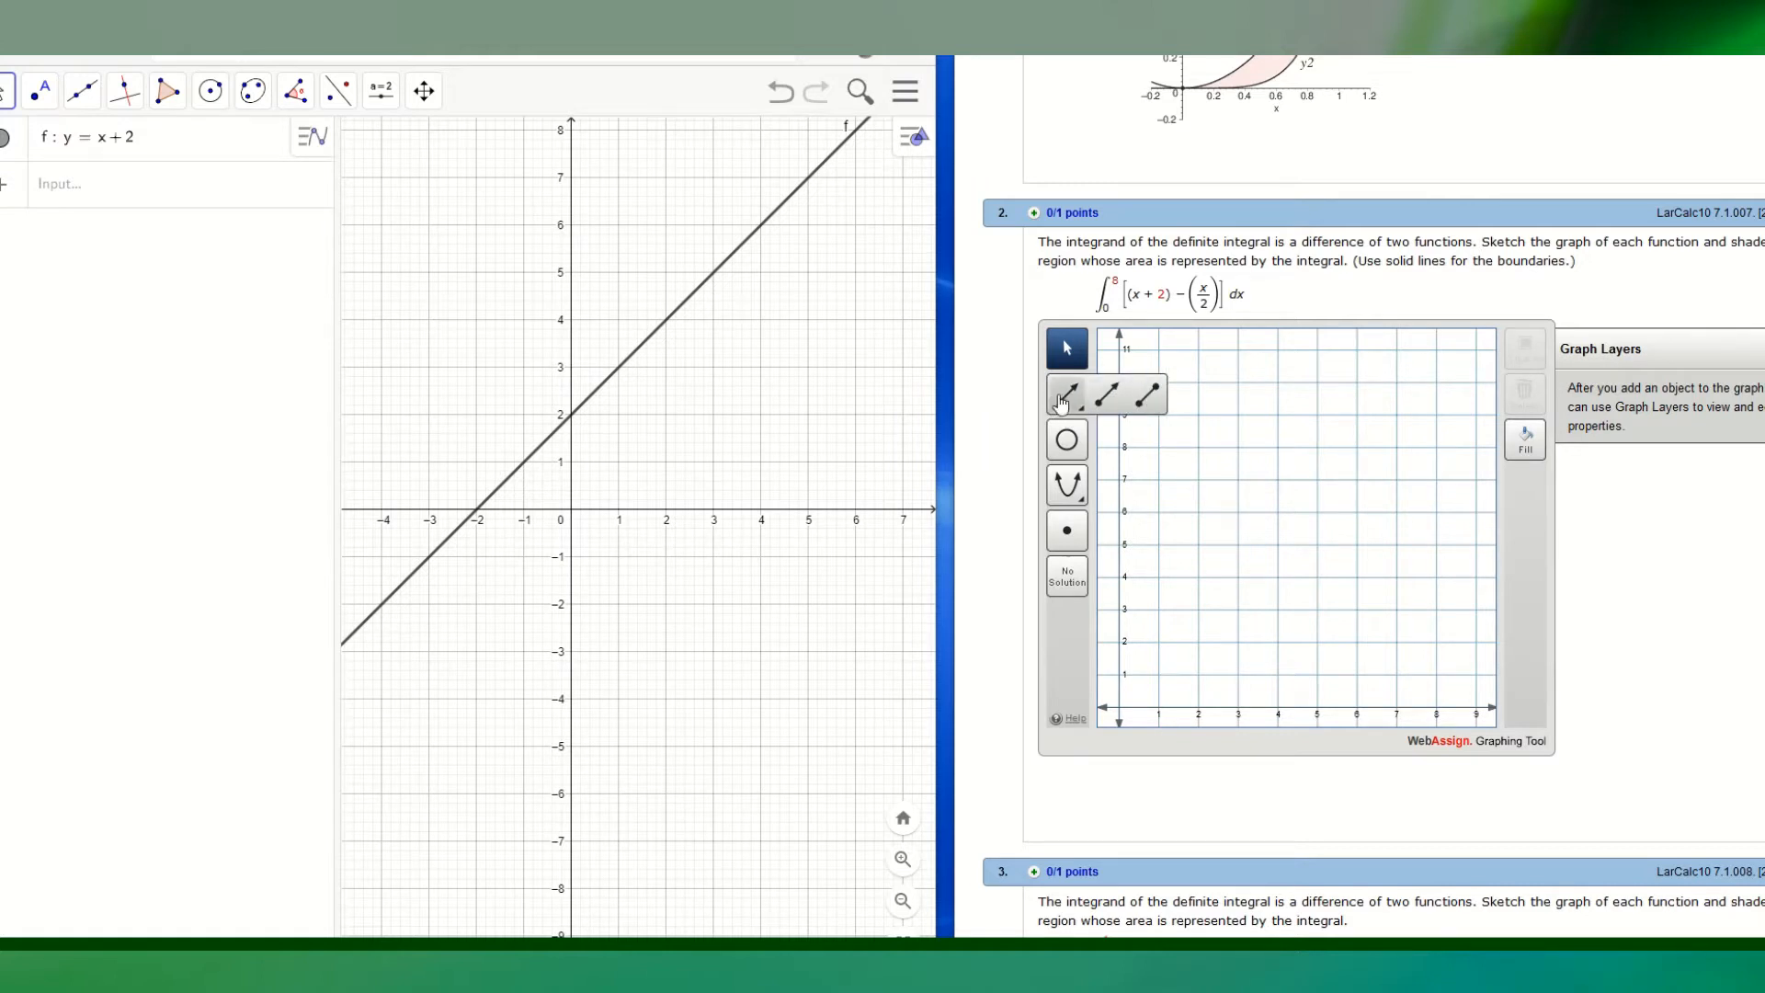
left_click(1064, 402)
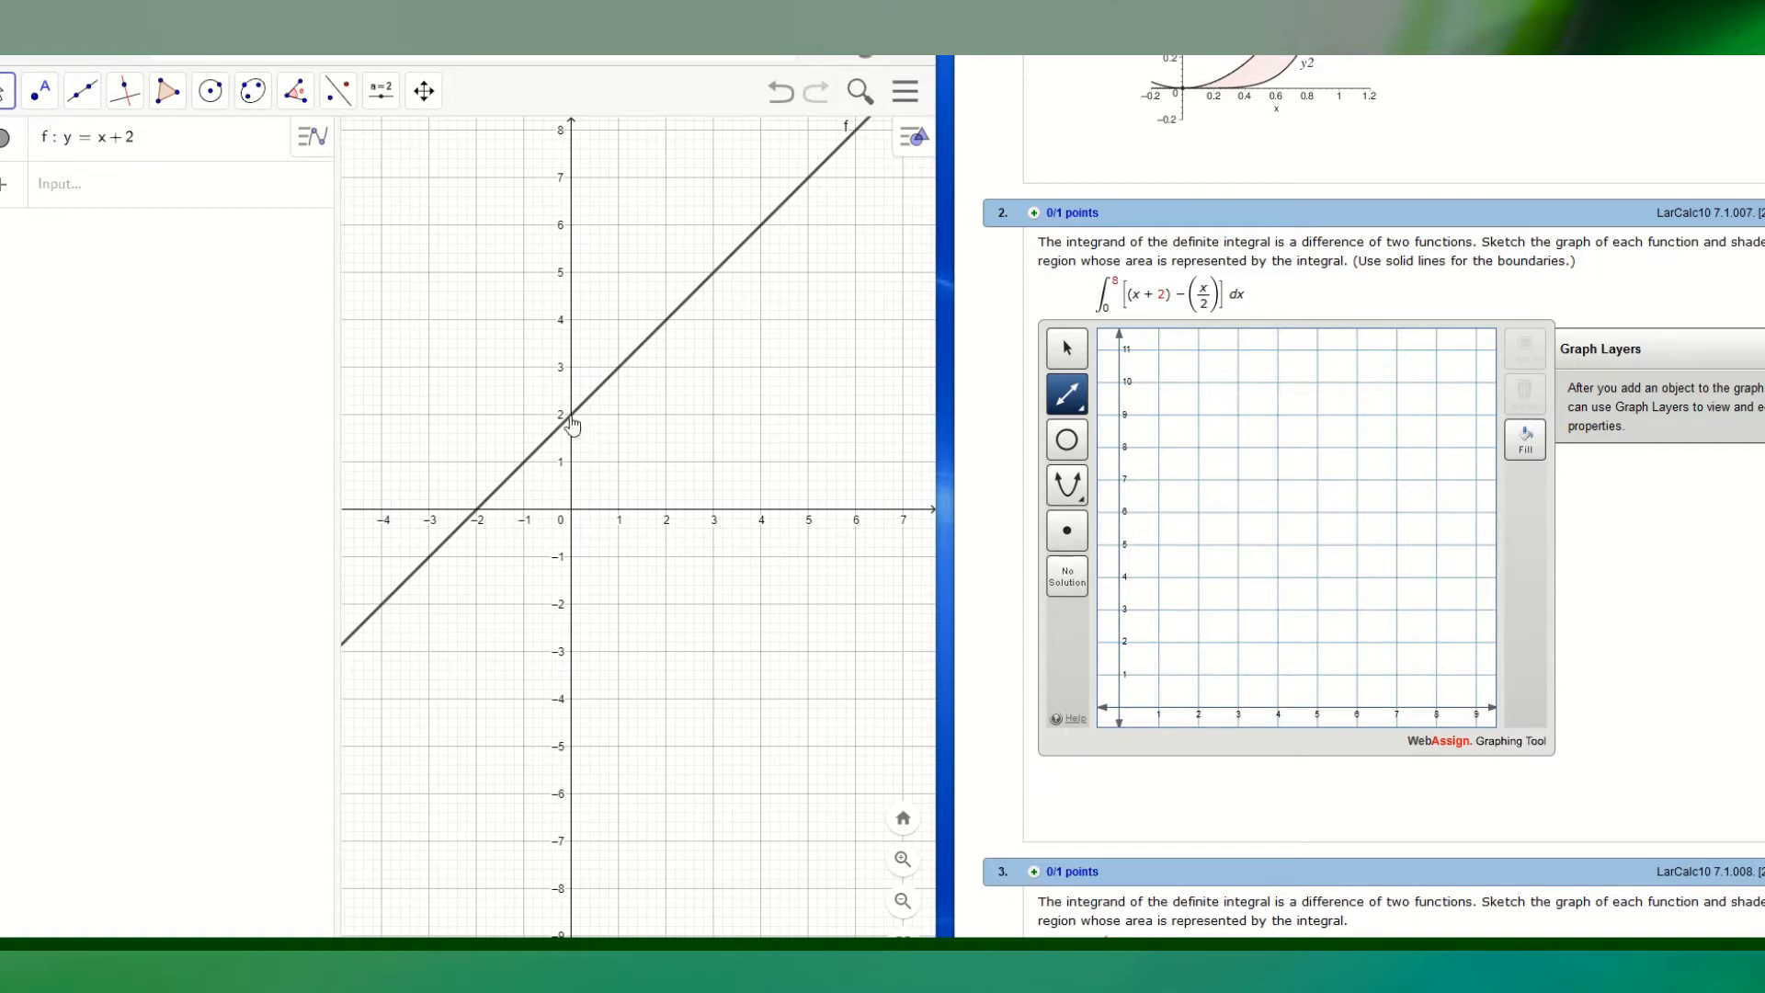
left_click(1119, 642)
left_click(1159, 612)
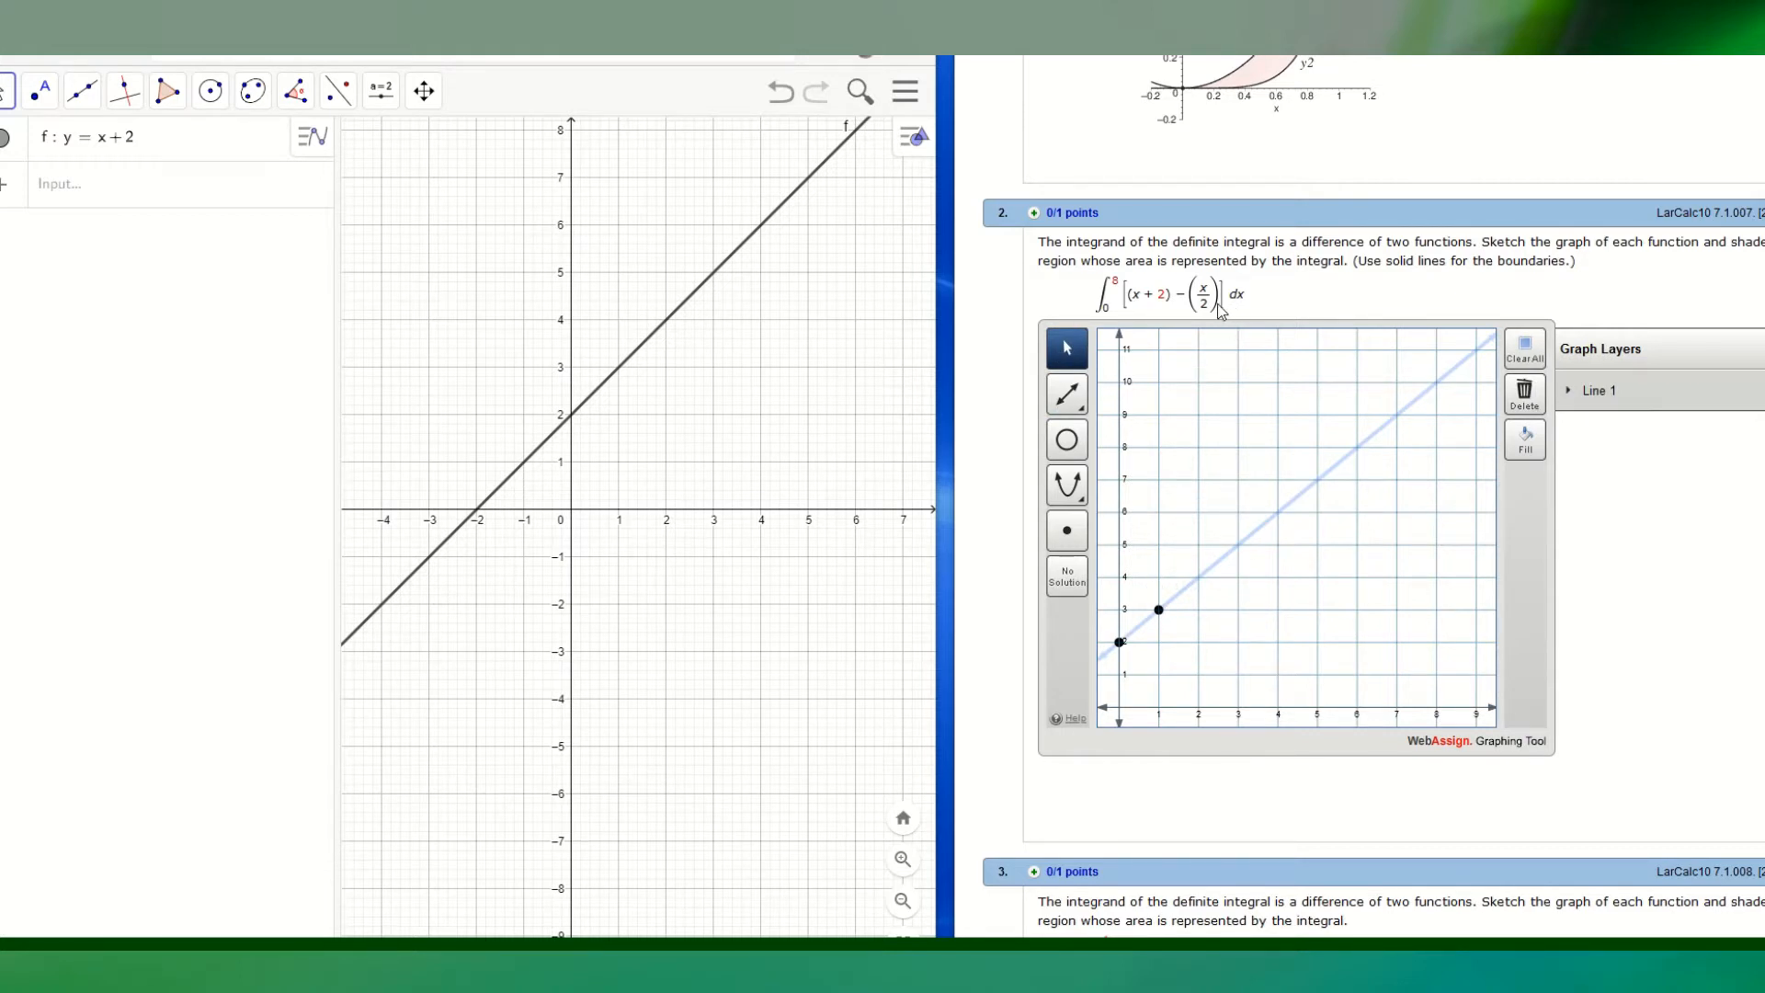
- Switch to GeoGebra and graph the second function, y = x/2, beneath the first equation
left_click(49, 194)
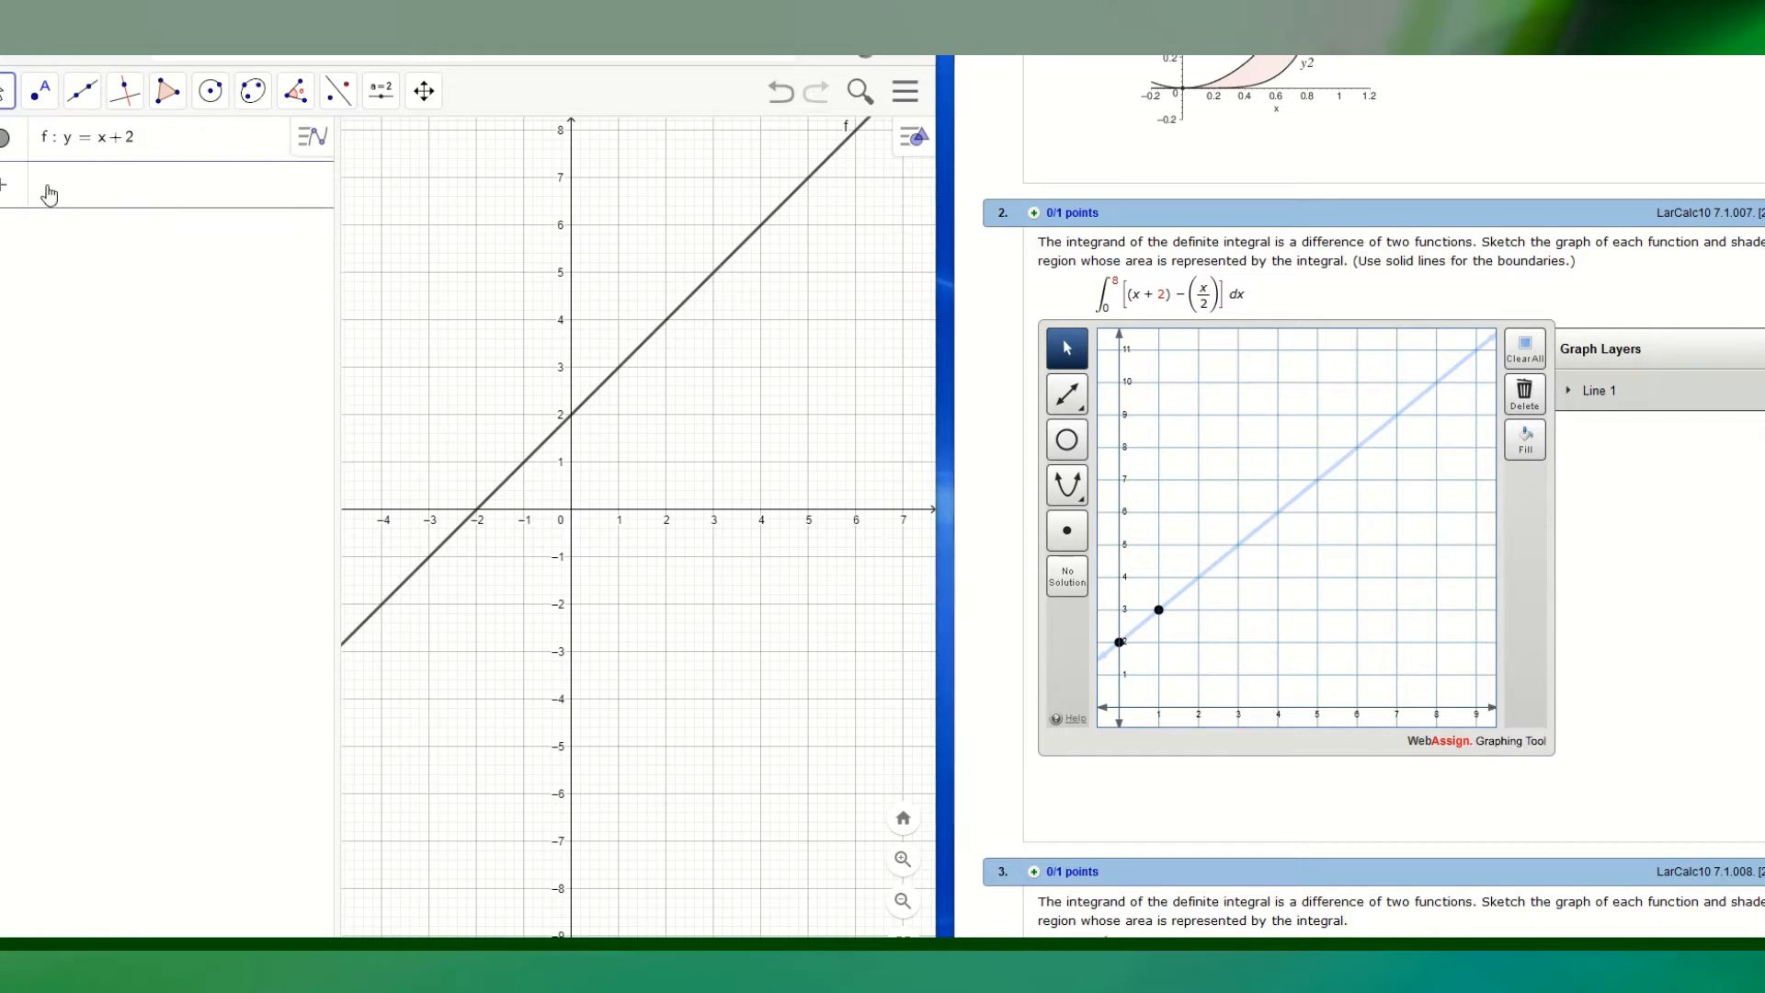
type("y=x/")
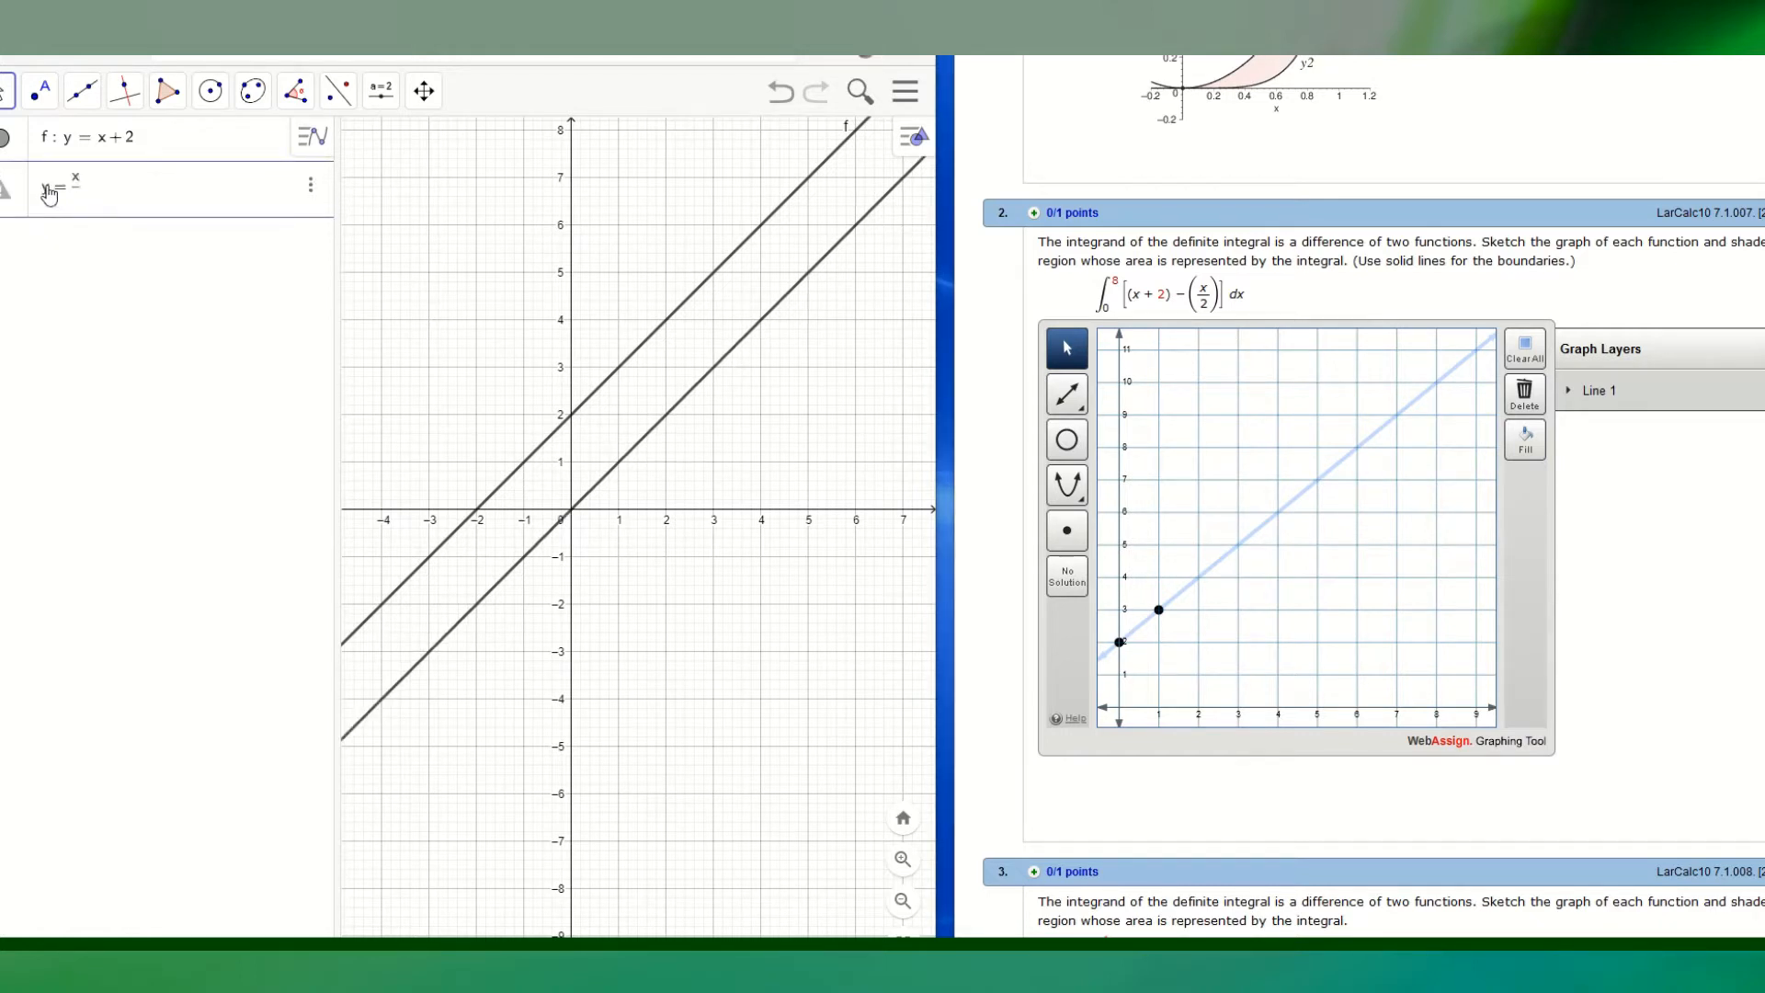
type("2")
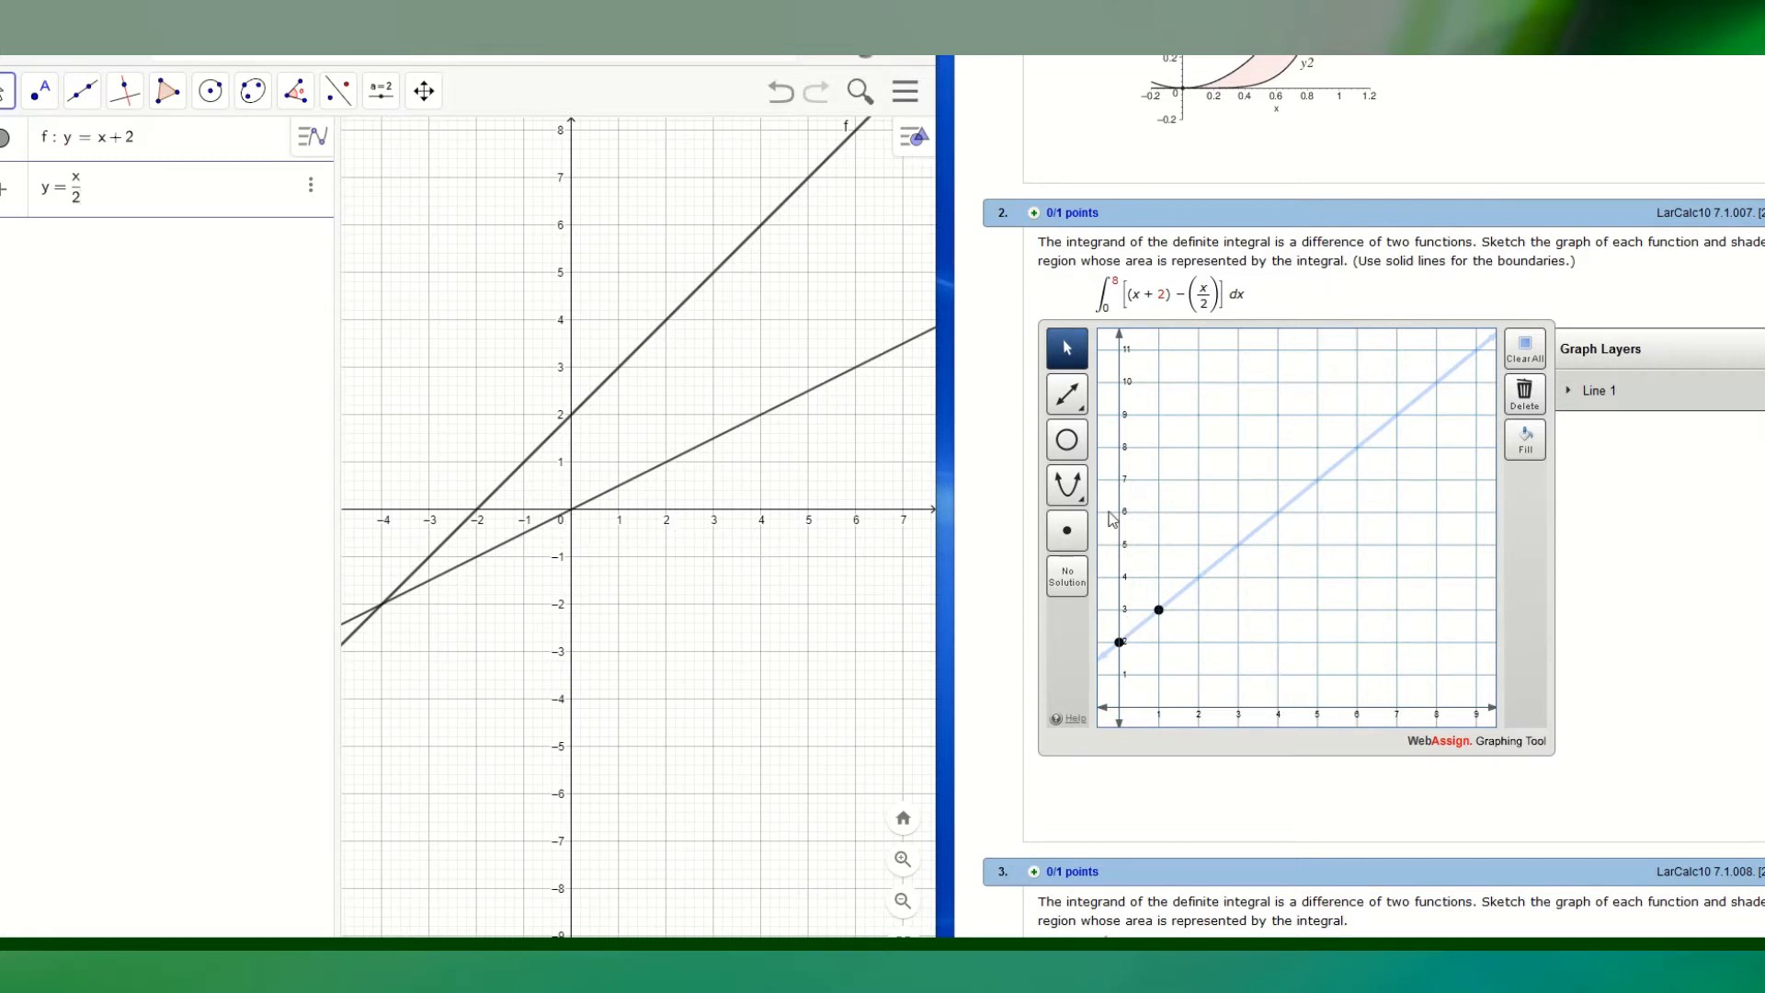
- In WebAssign question 2, draw a second line through the points (0, 0) and (2, 1)
left_click(1056, 412)
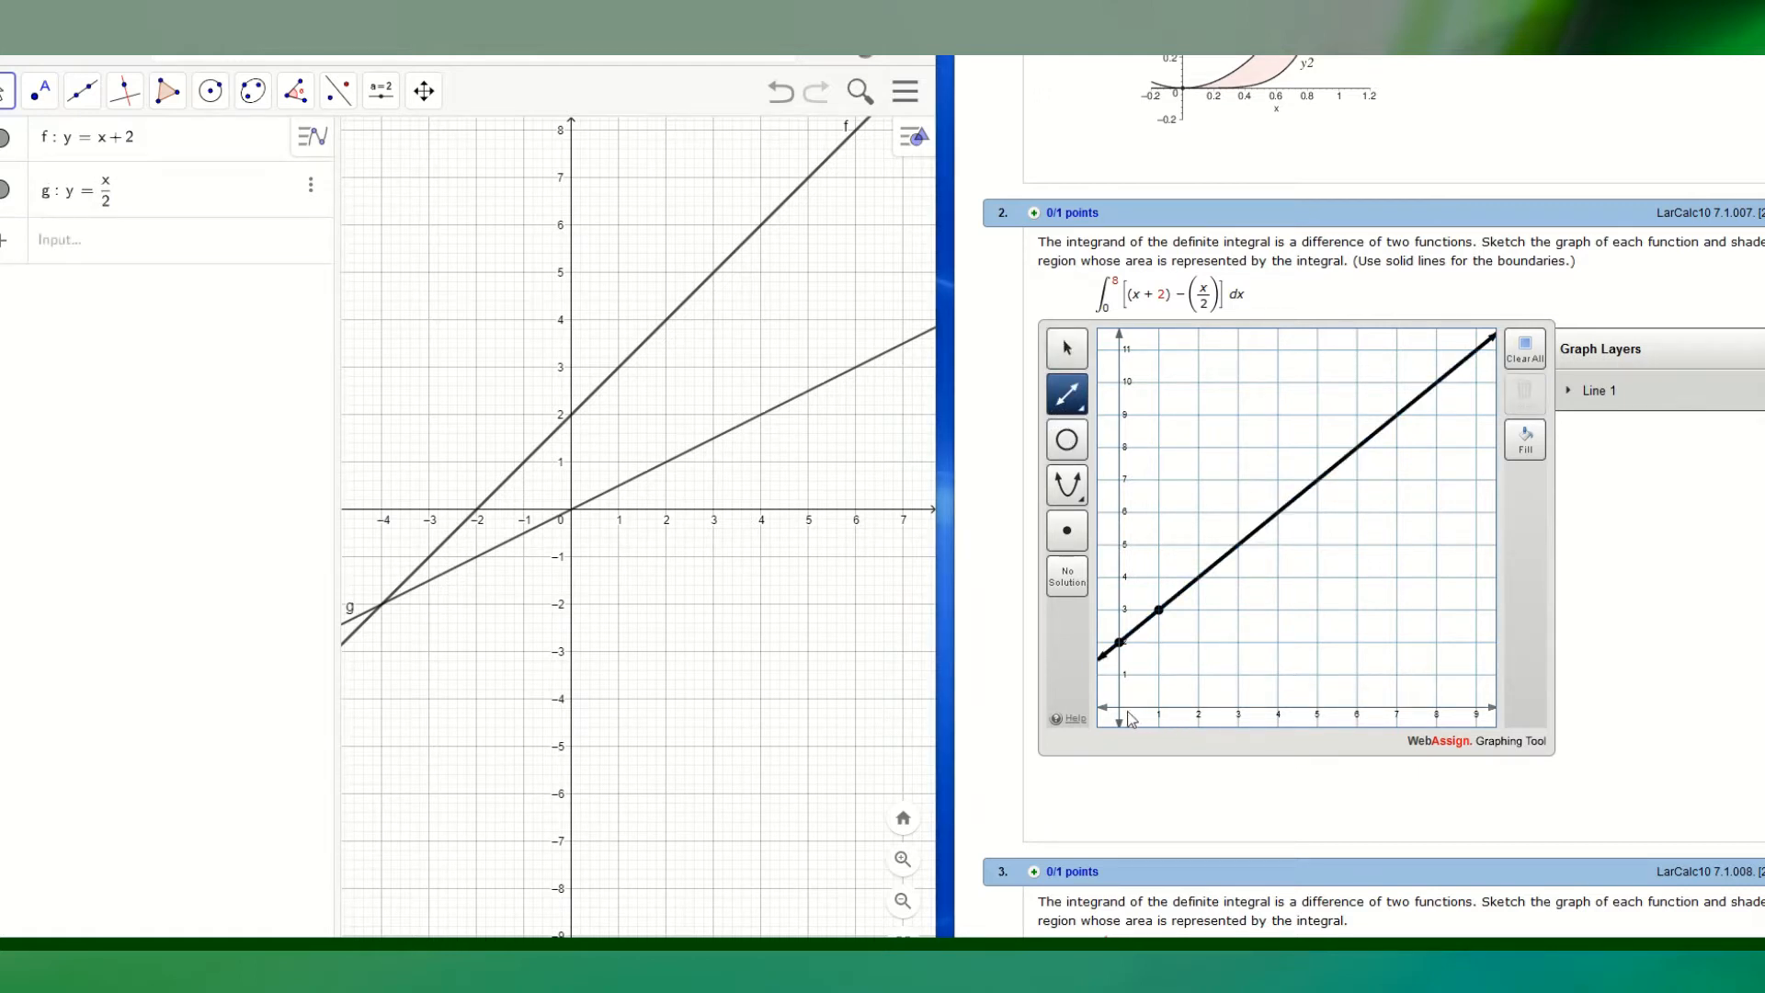
left_click(1120, 708)
left_click(1199, 676)
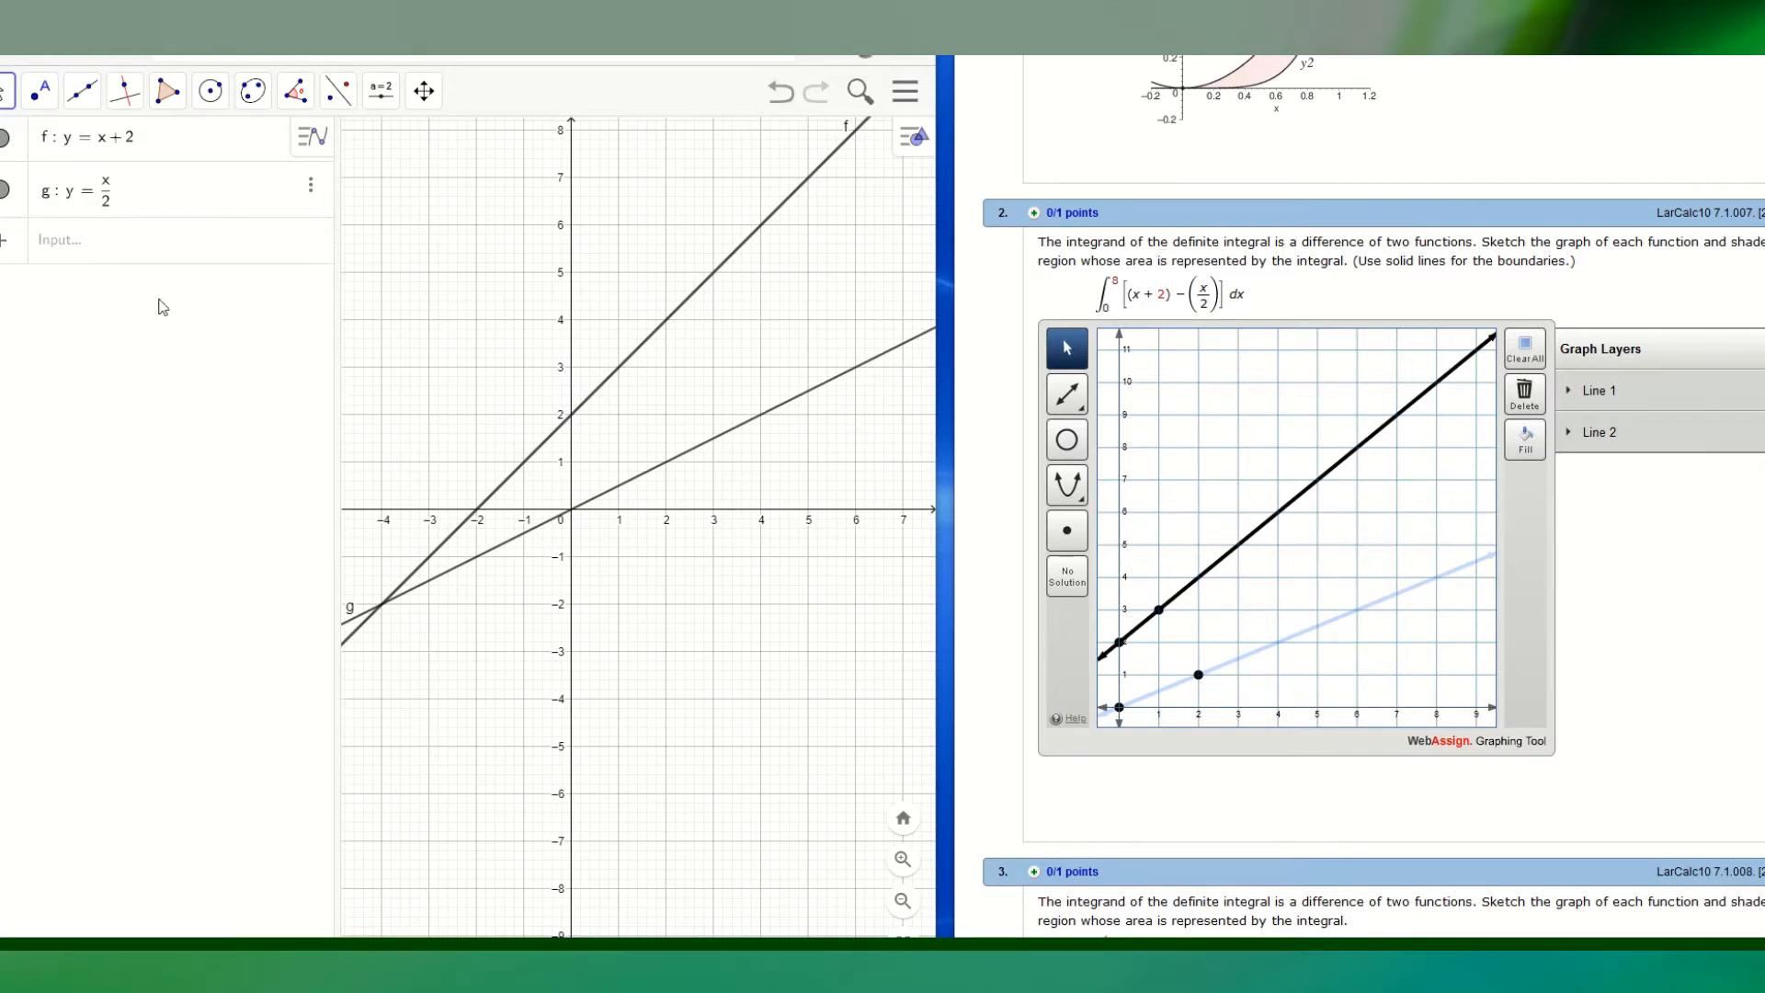
- Add the vertical line x = 0 to the GeoGebra graph for the integral's lower limit
left_click(64, 242)
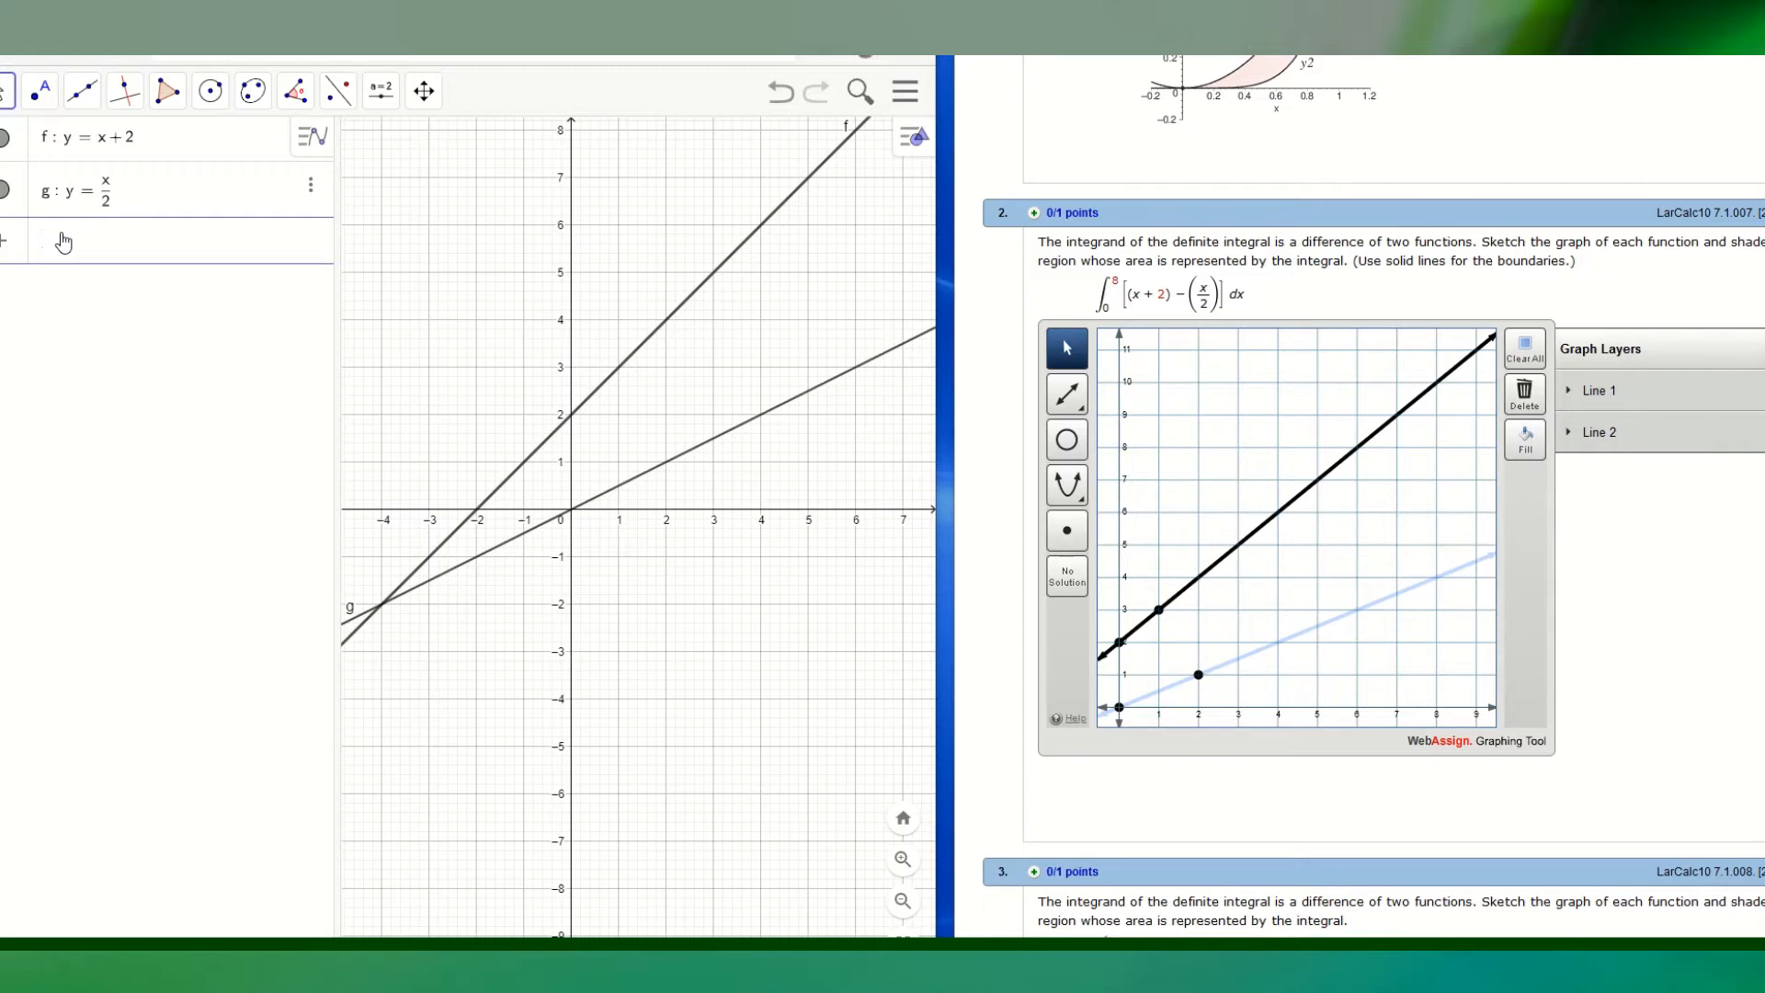
type("x ")
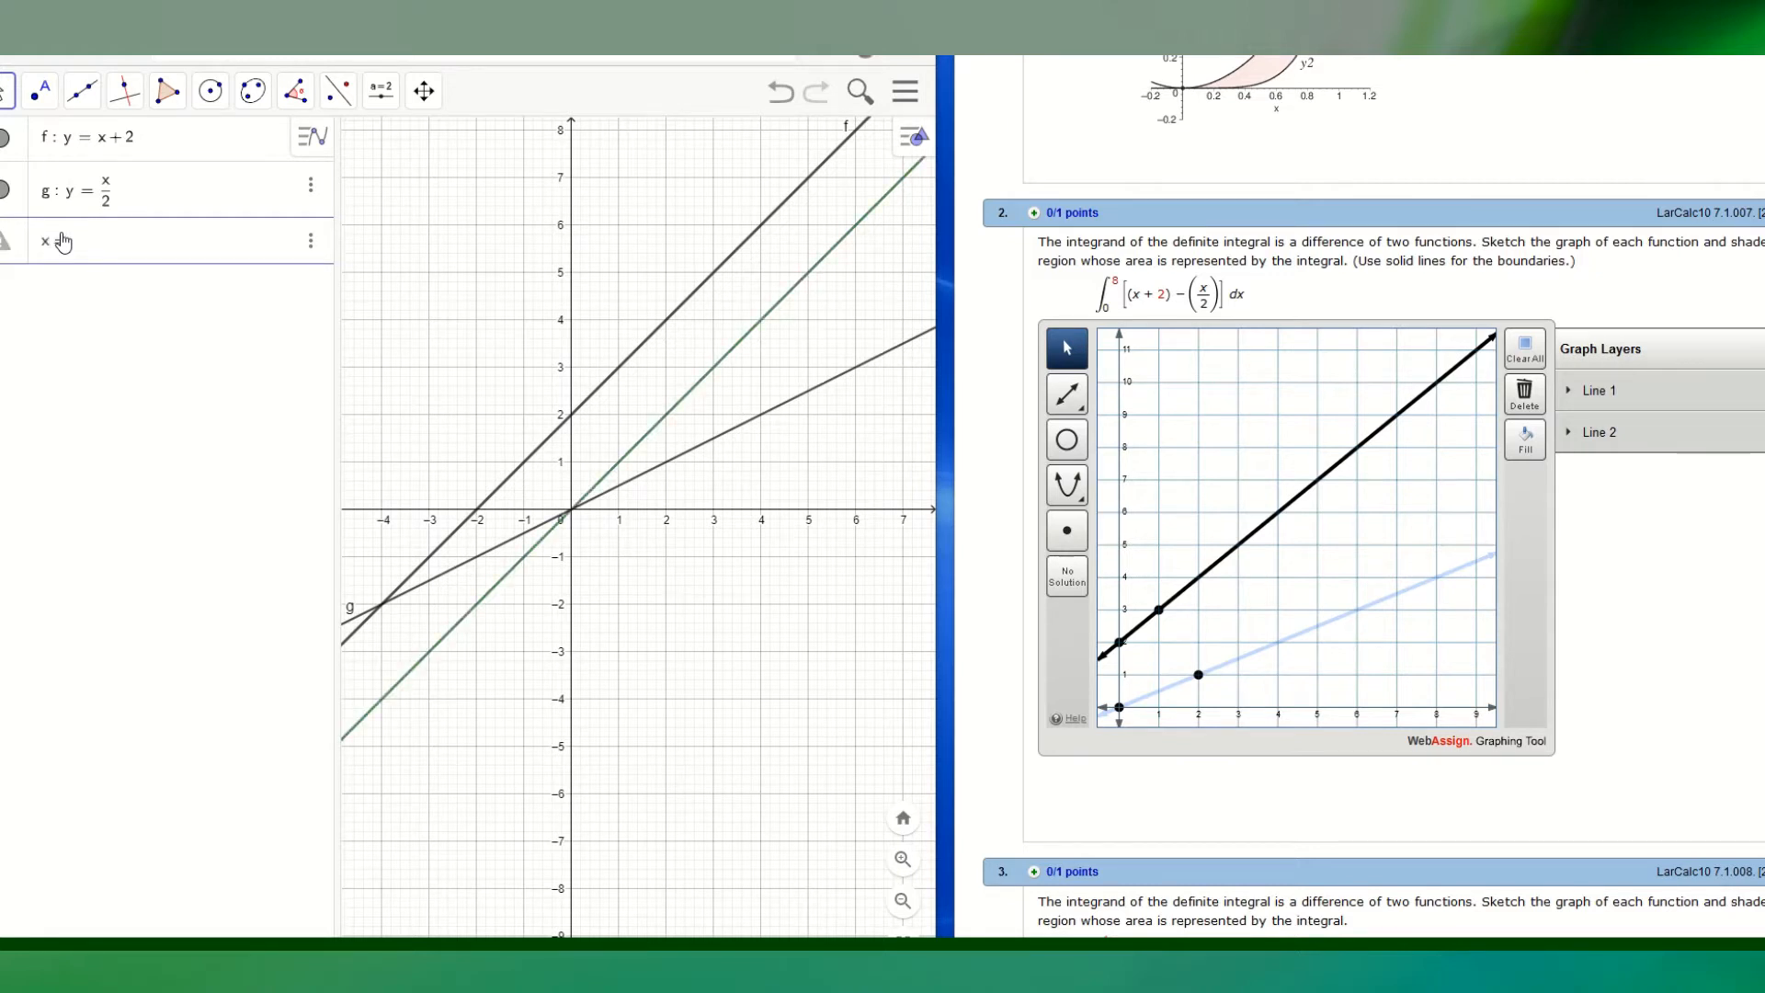
type("= 0")
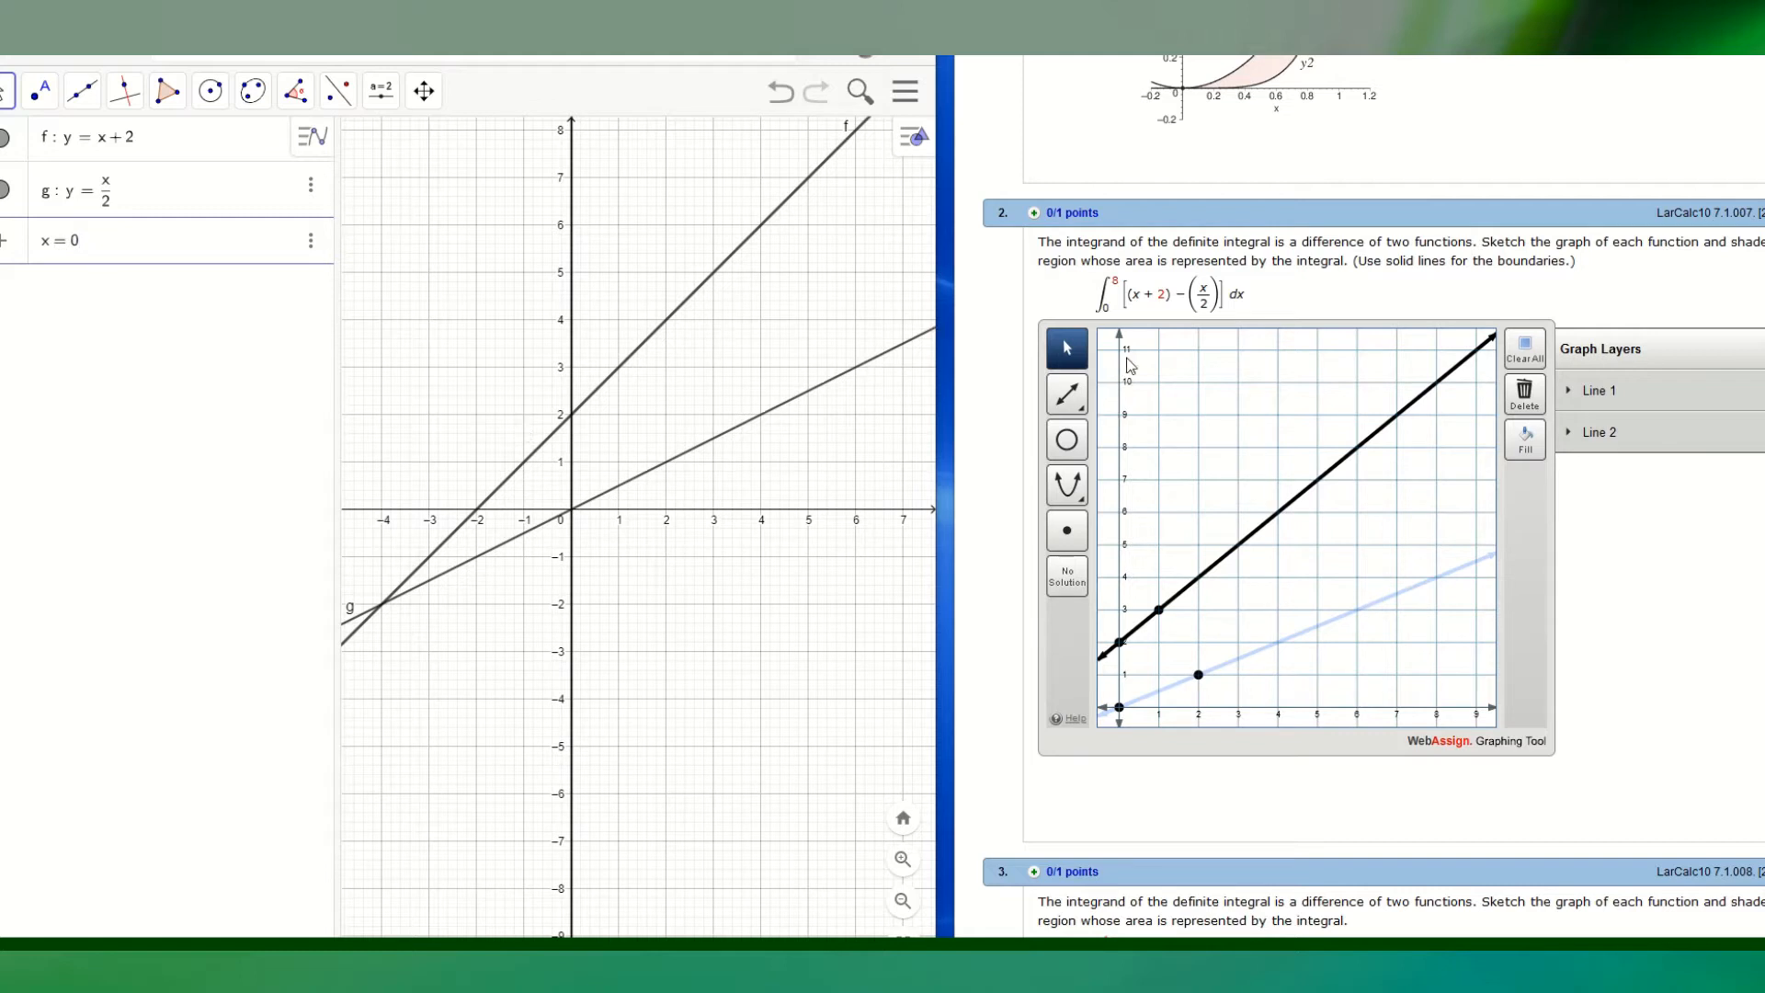
key("Return")
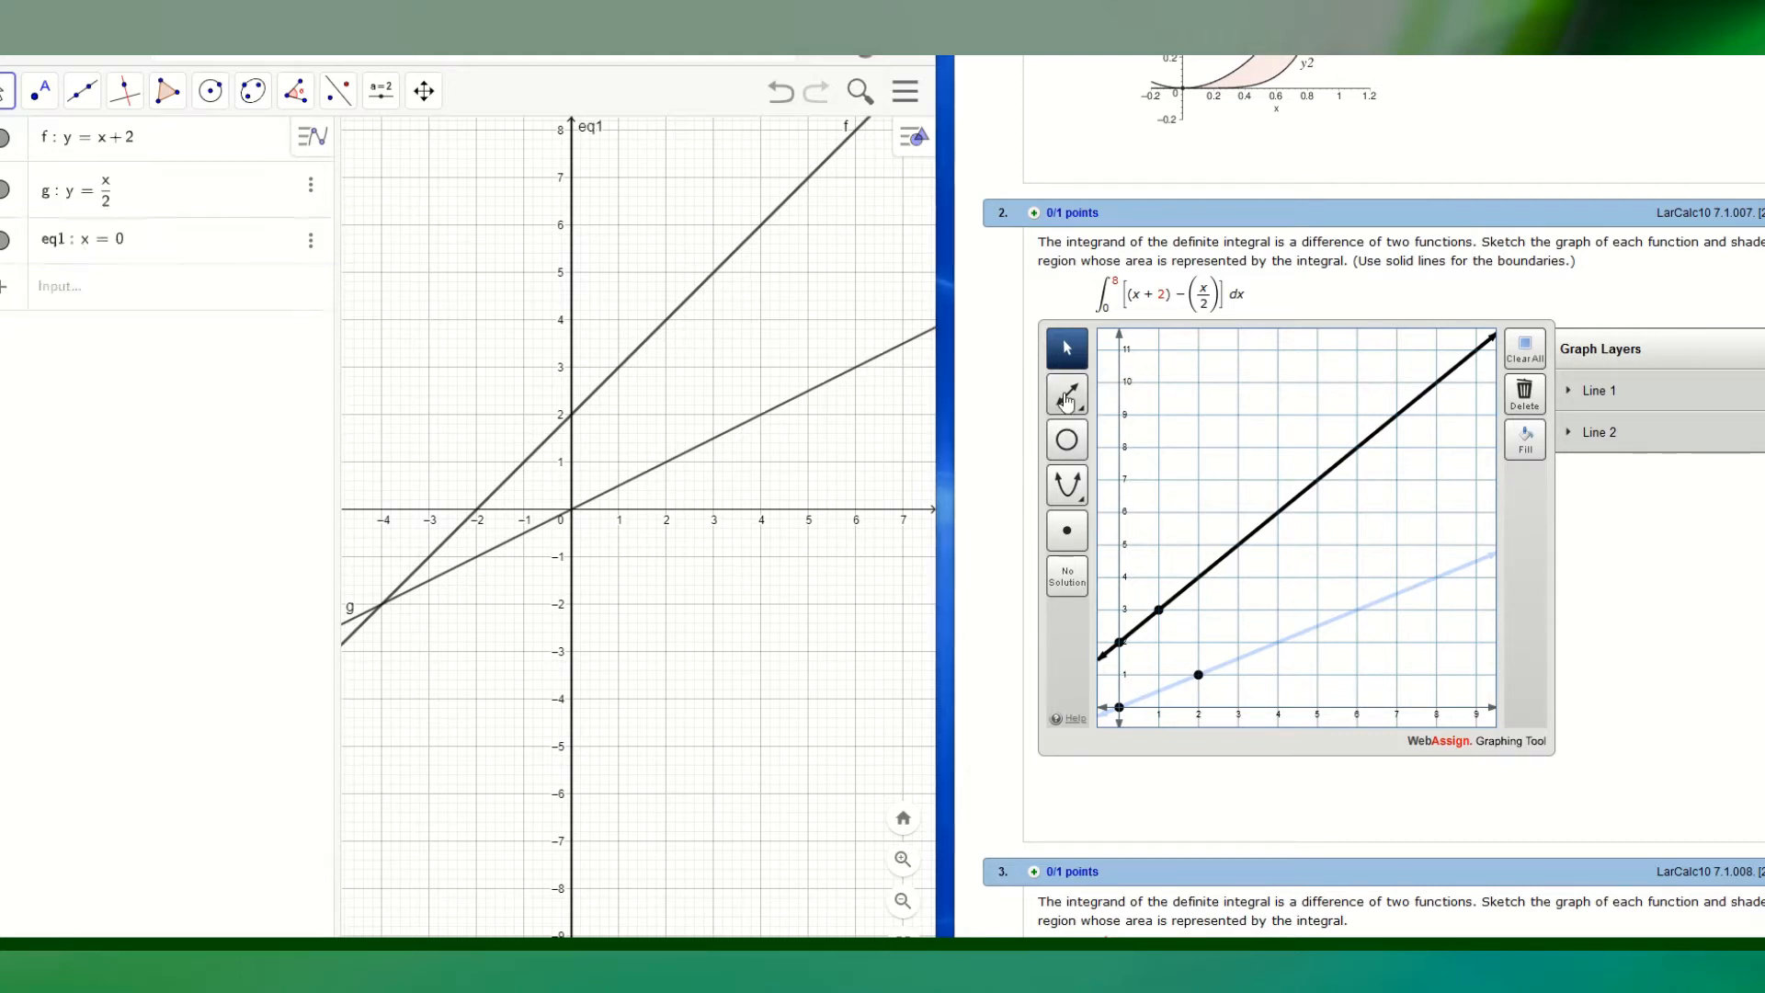
- In WebAssign question 2, draw the lower-limit boundary as a vertical line through (0, 0) and (0, 7)
left_click(1067, 399)
left_click(1066, 399)
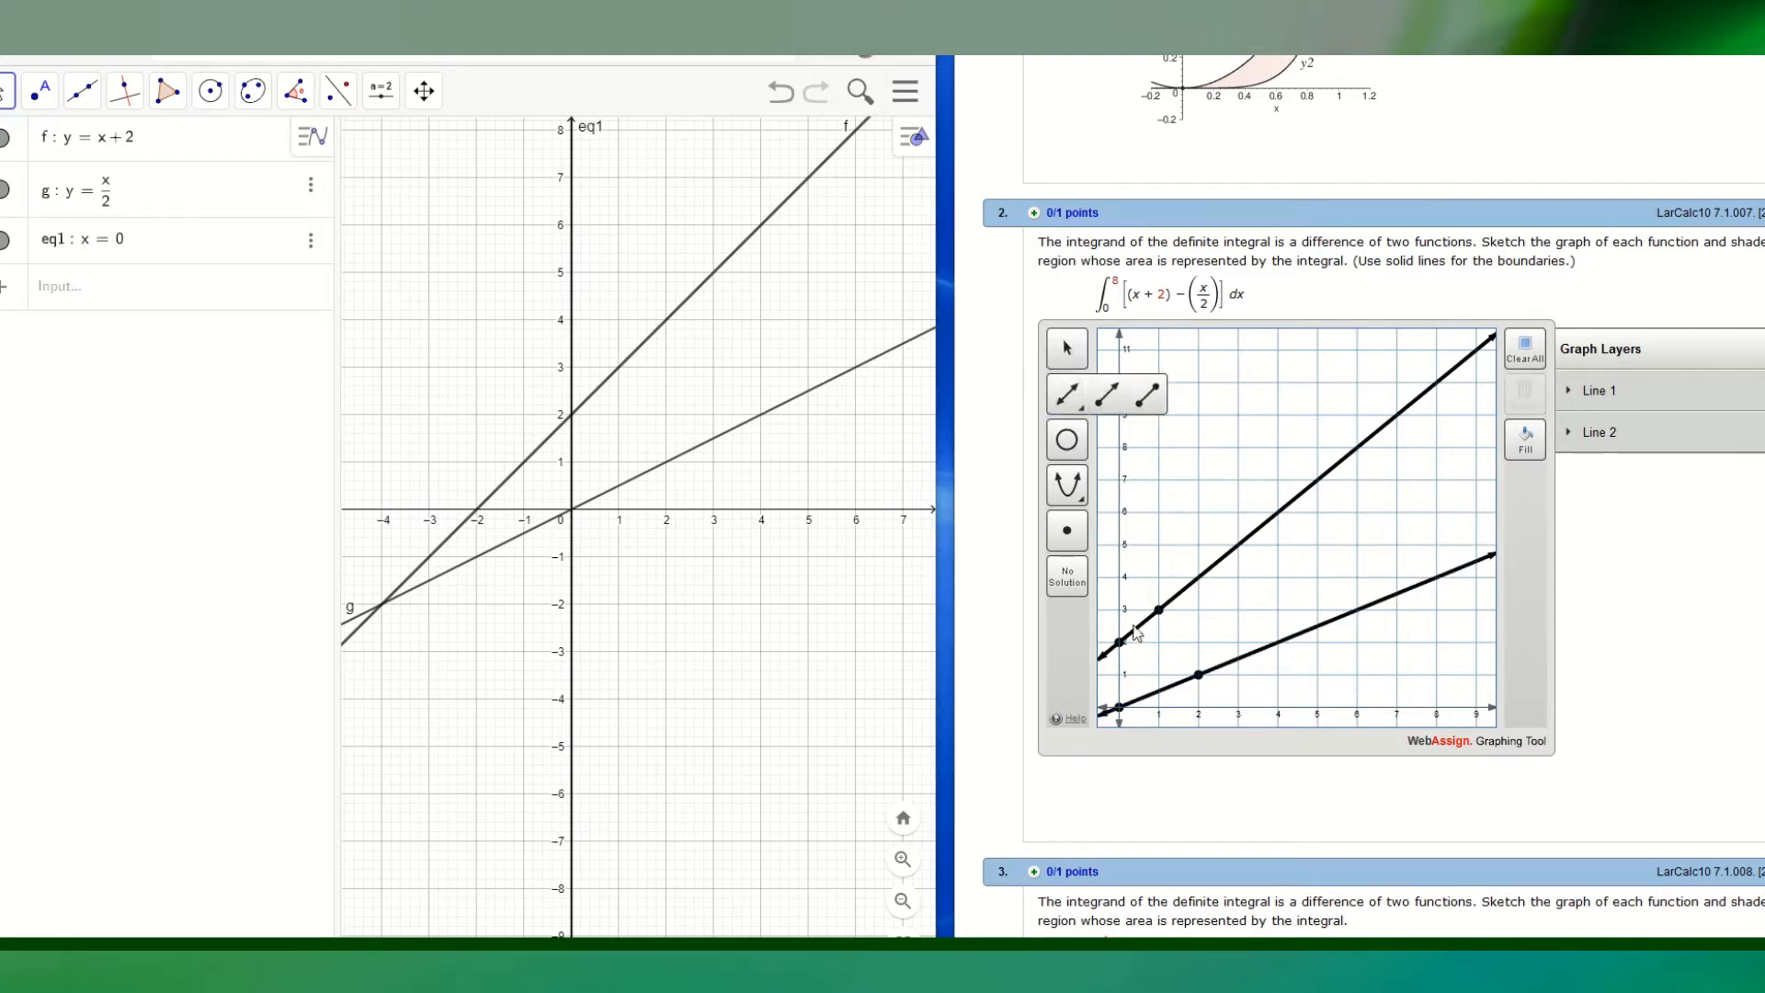
left_click(1119, 708)
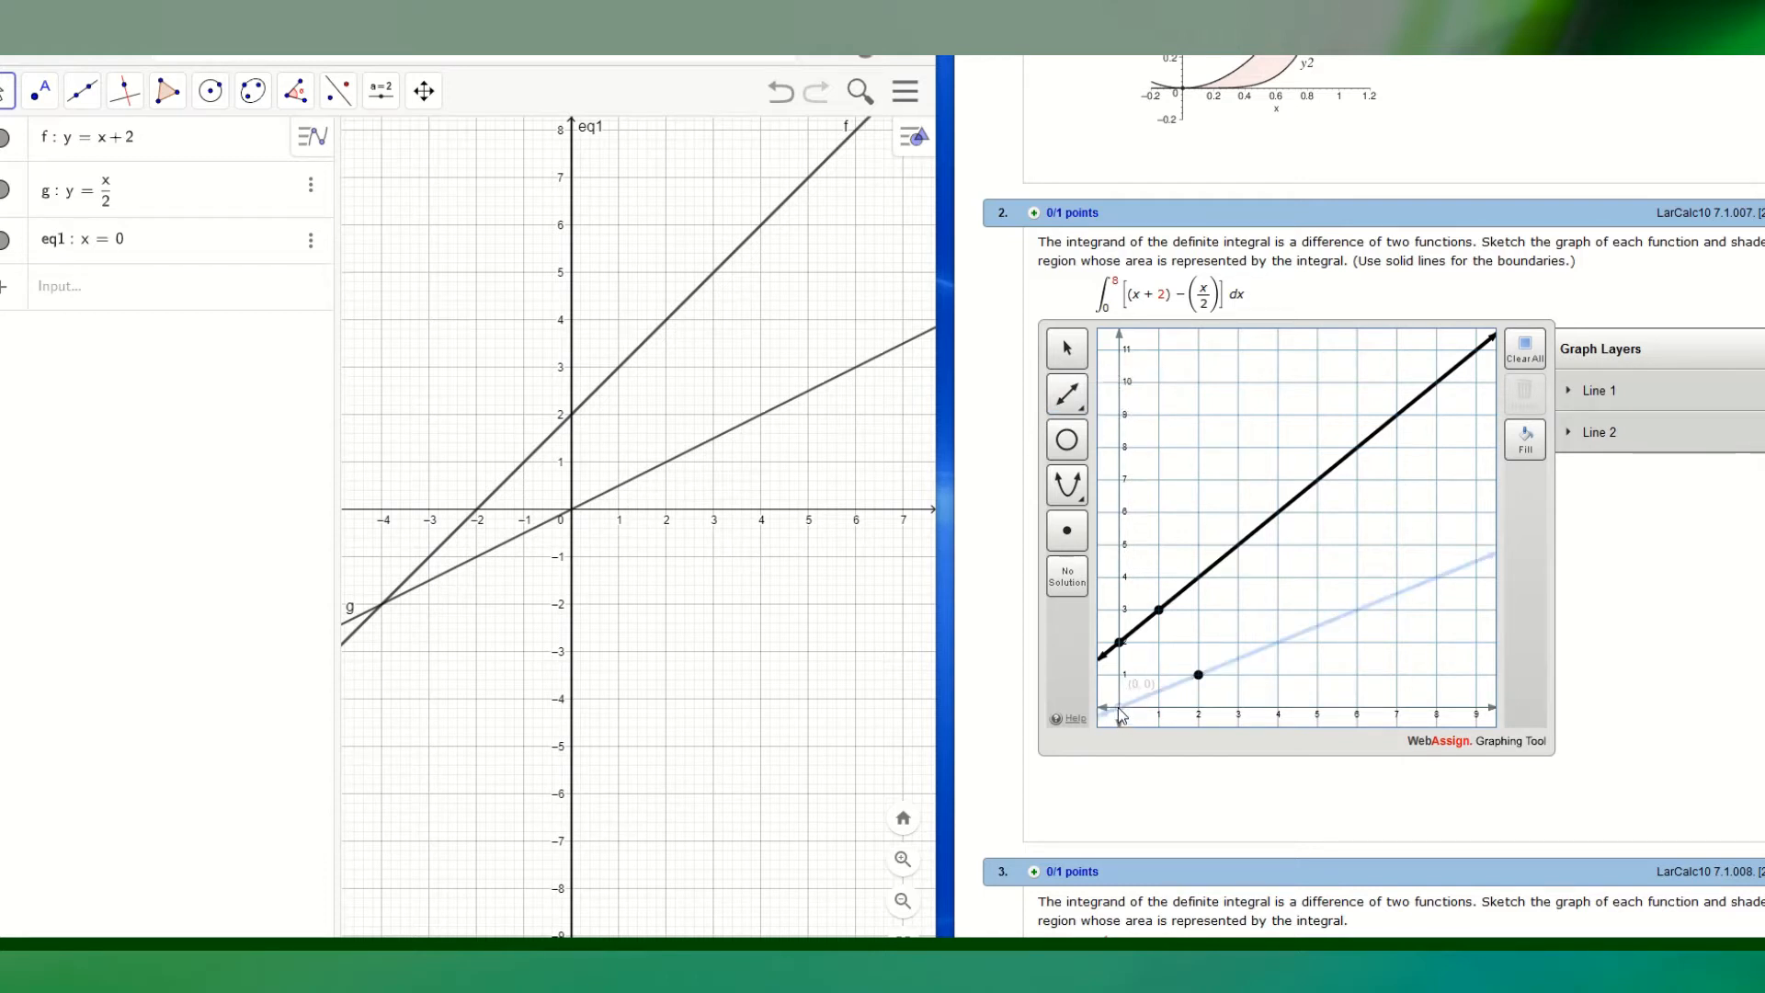
left_click(1118, 709)
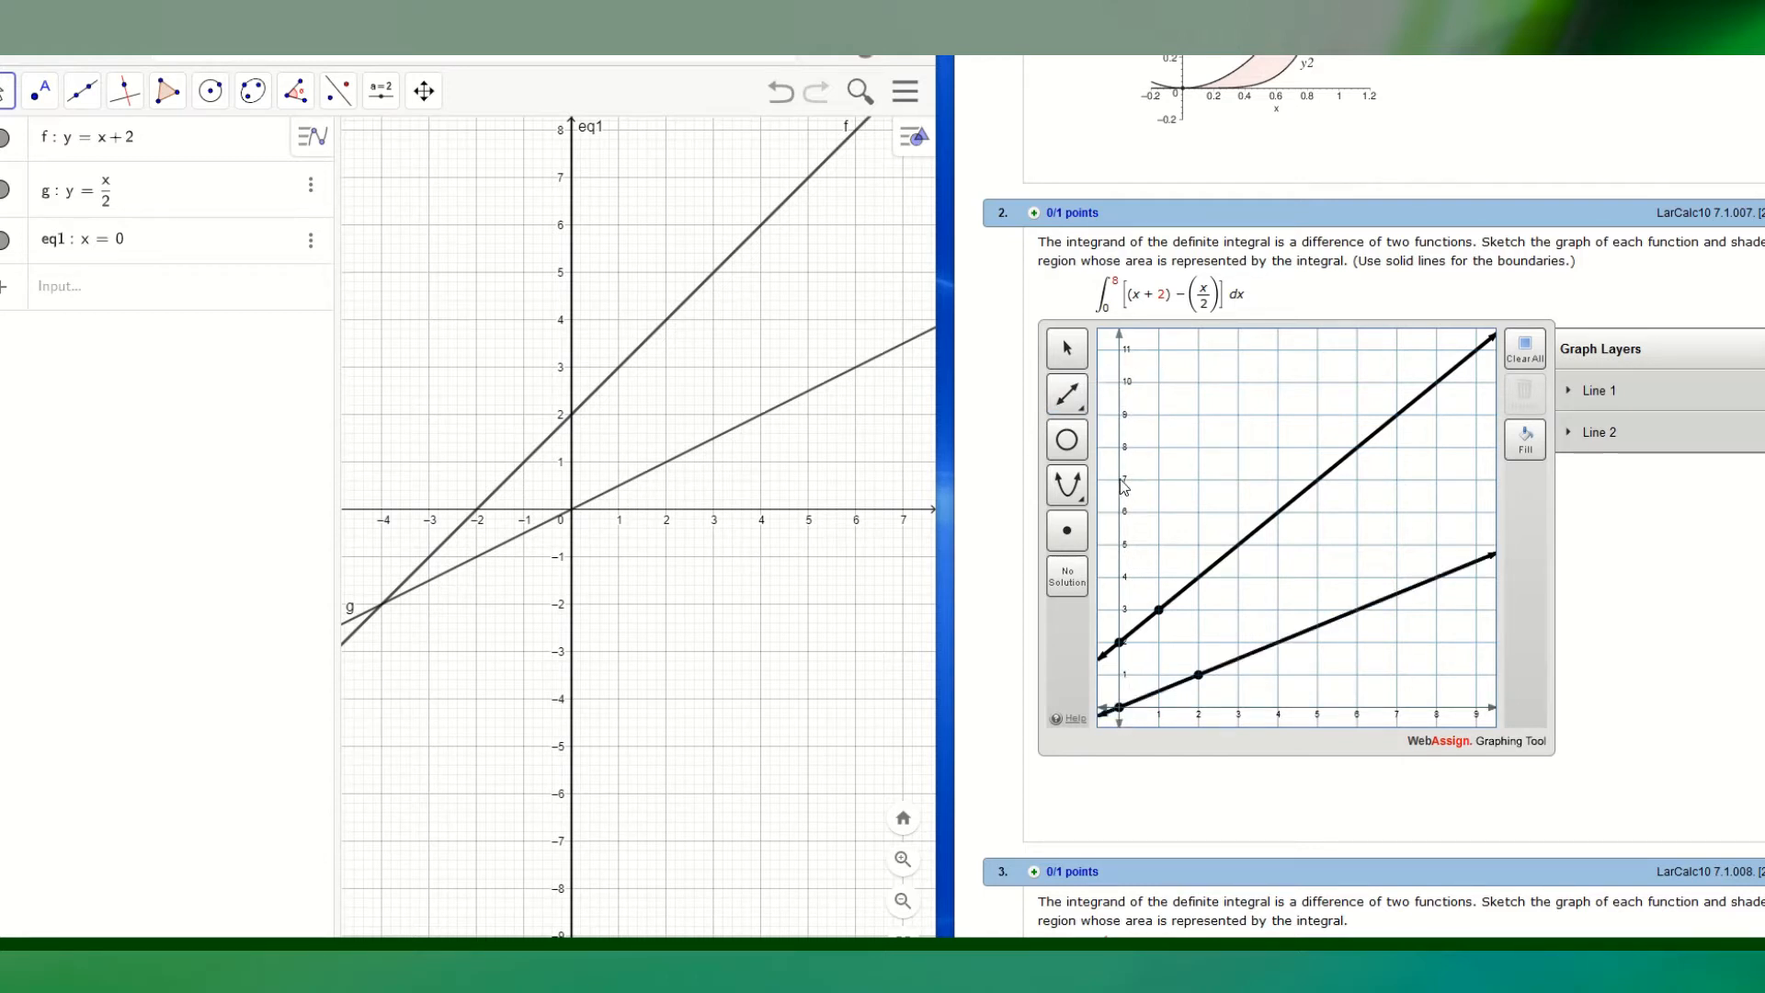
left_click(1121, 480)
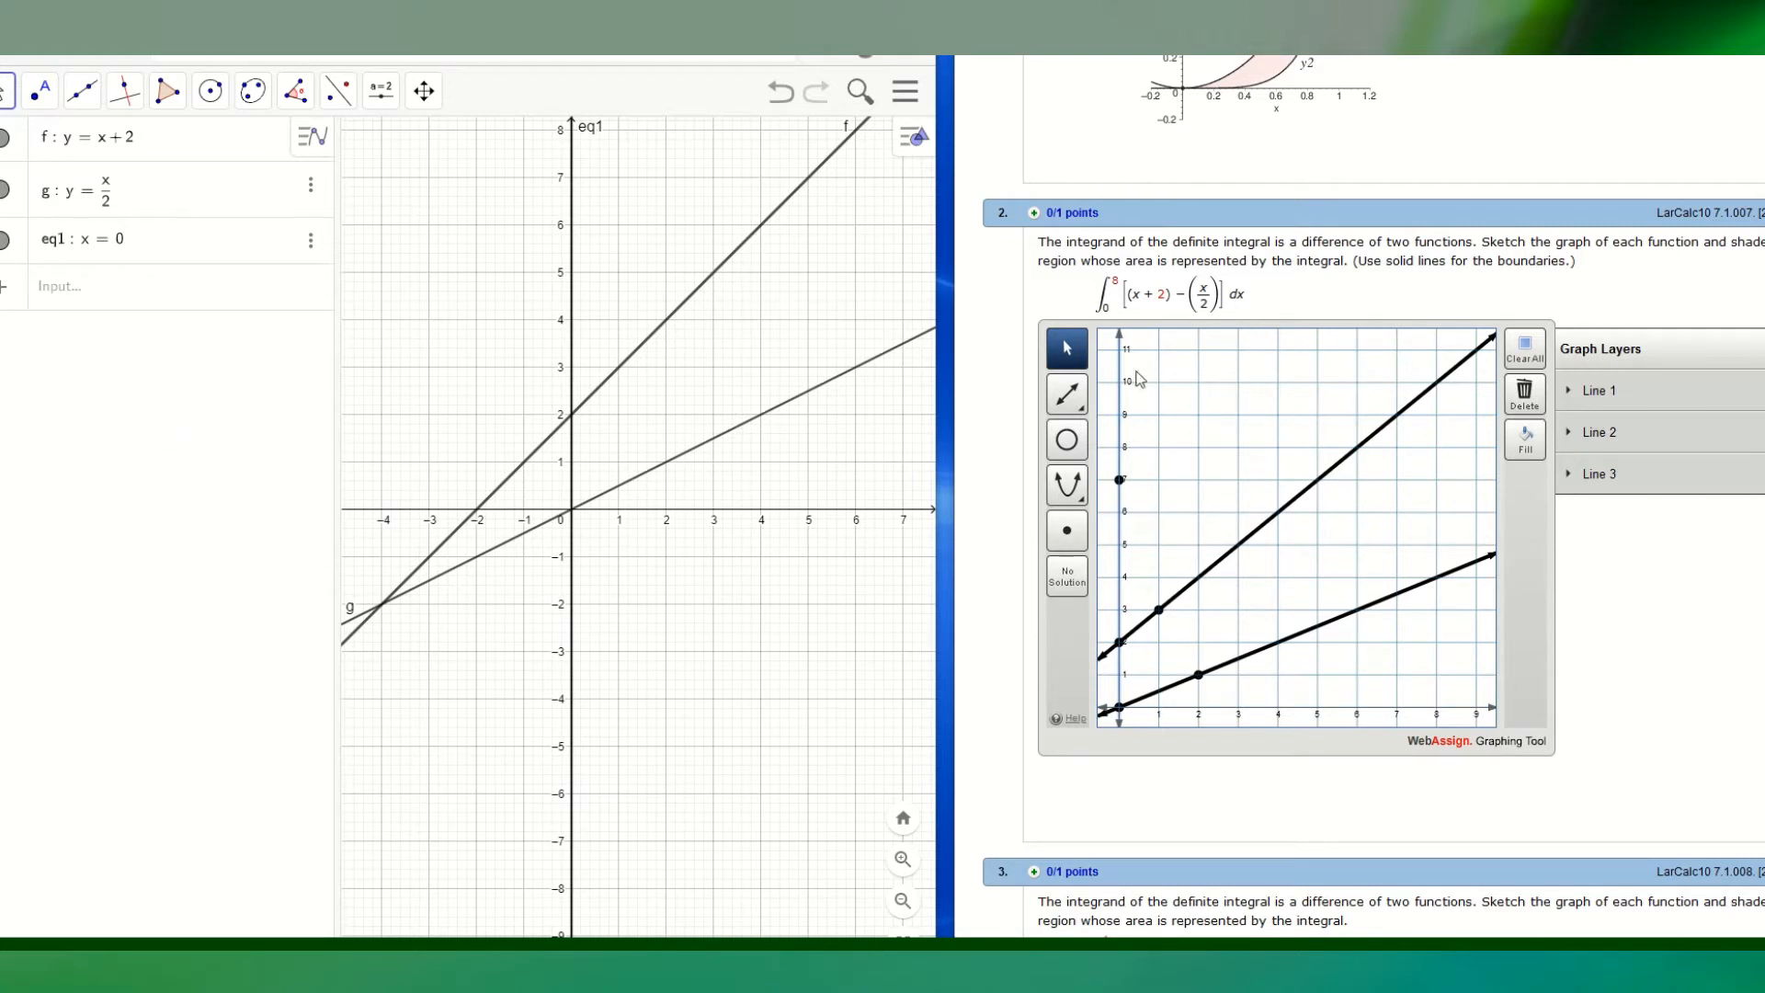
- Add the vertical line x = 8 in GeoGebra for the integral's upper limit
left_click(115, 293)
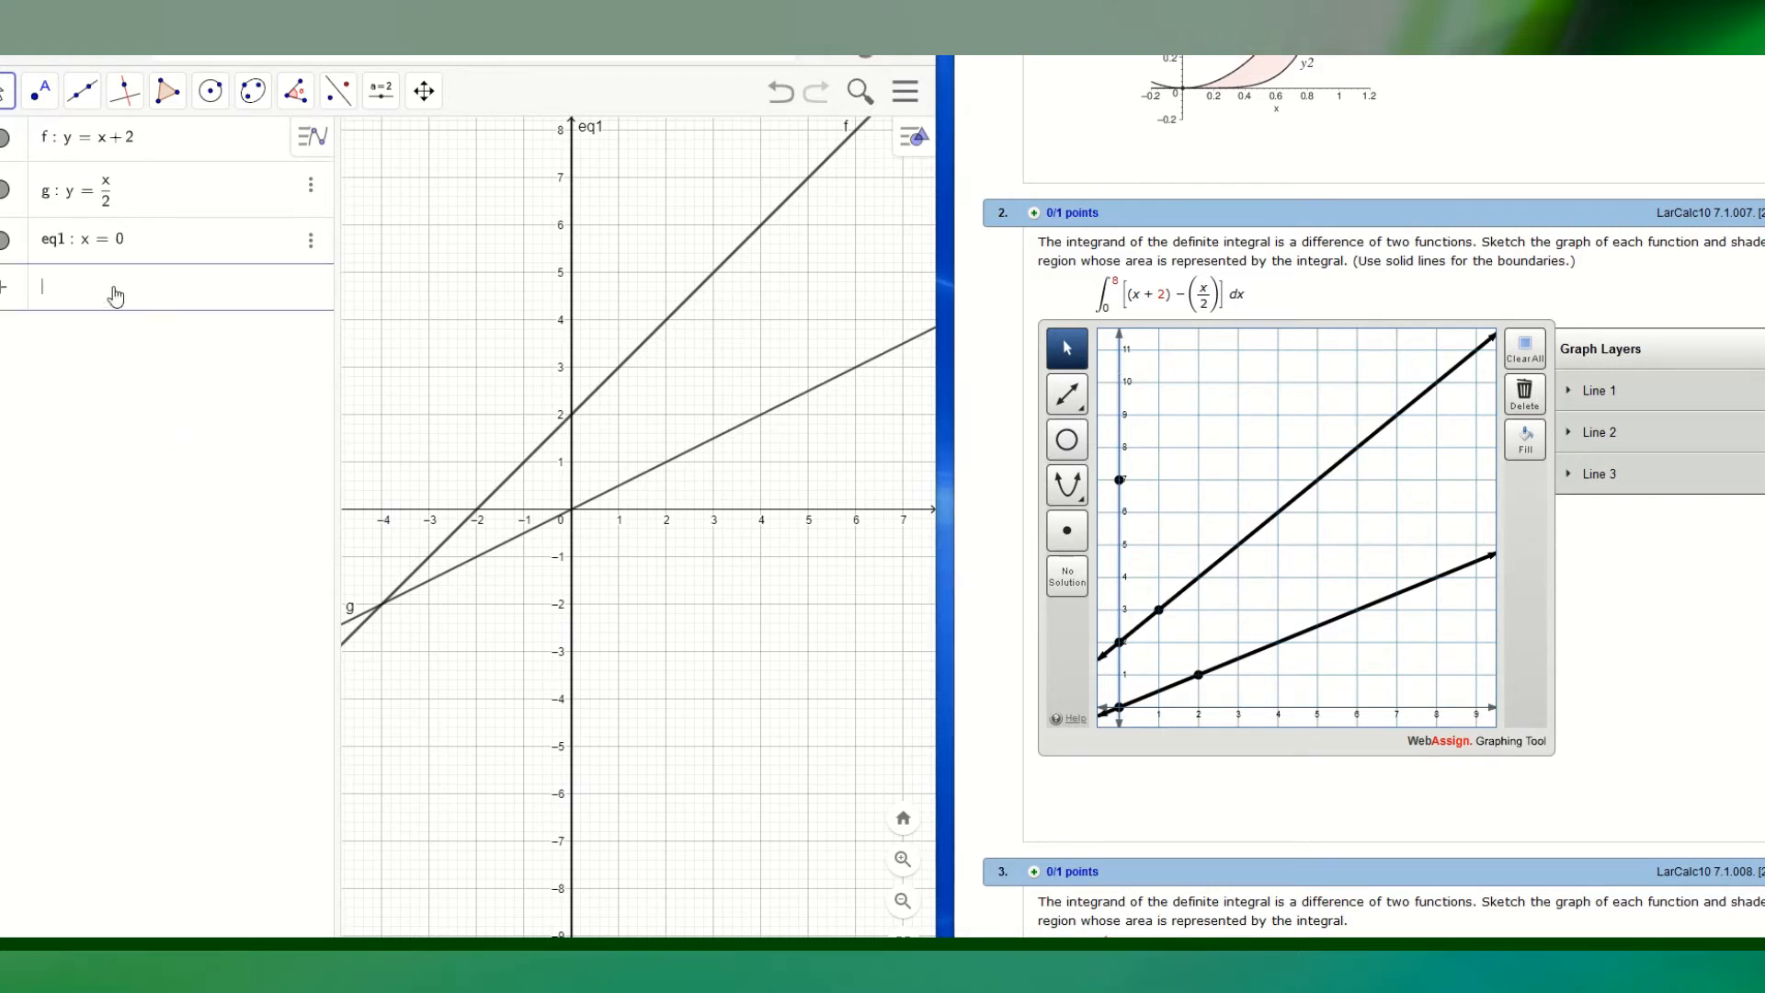
type("x")
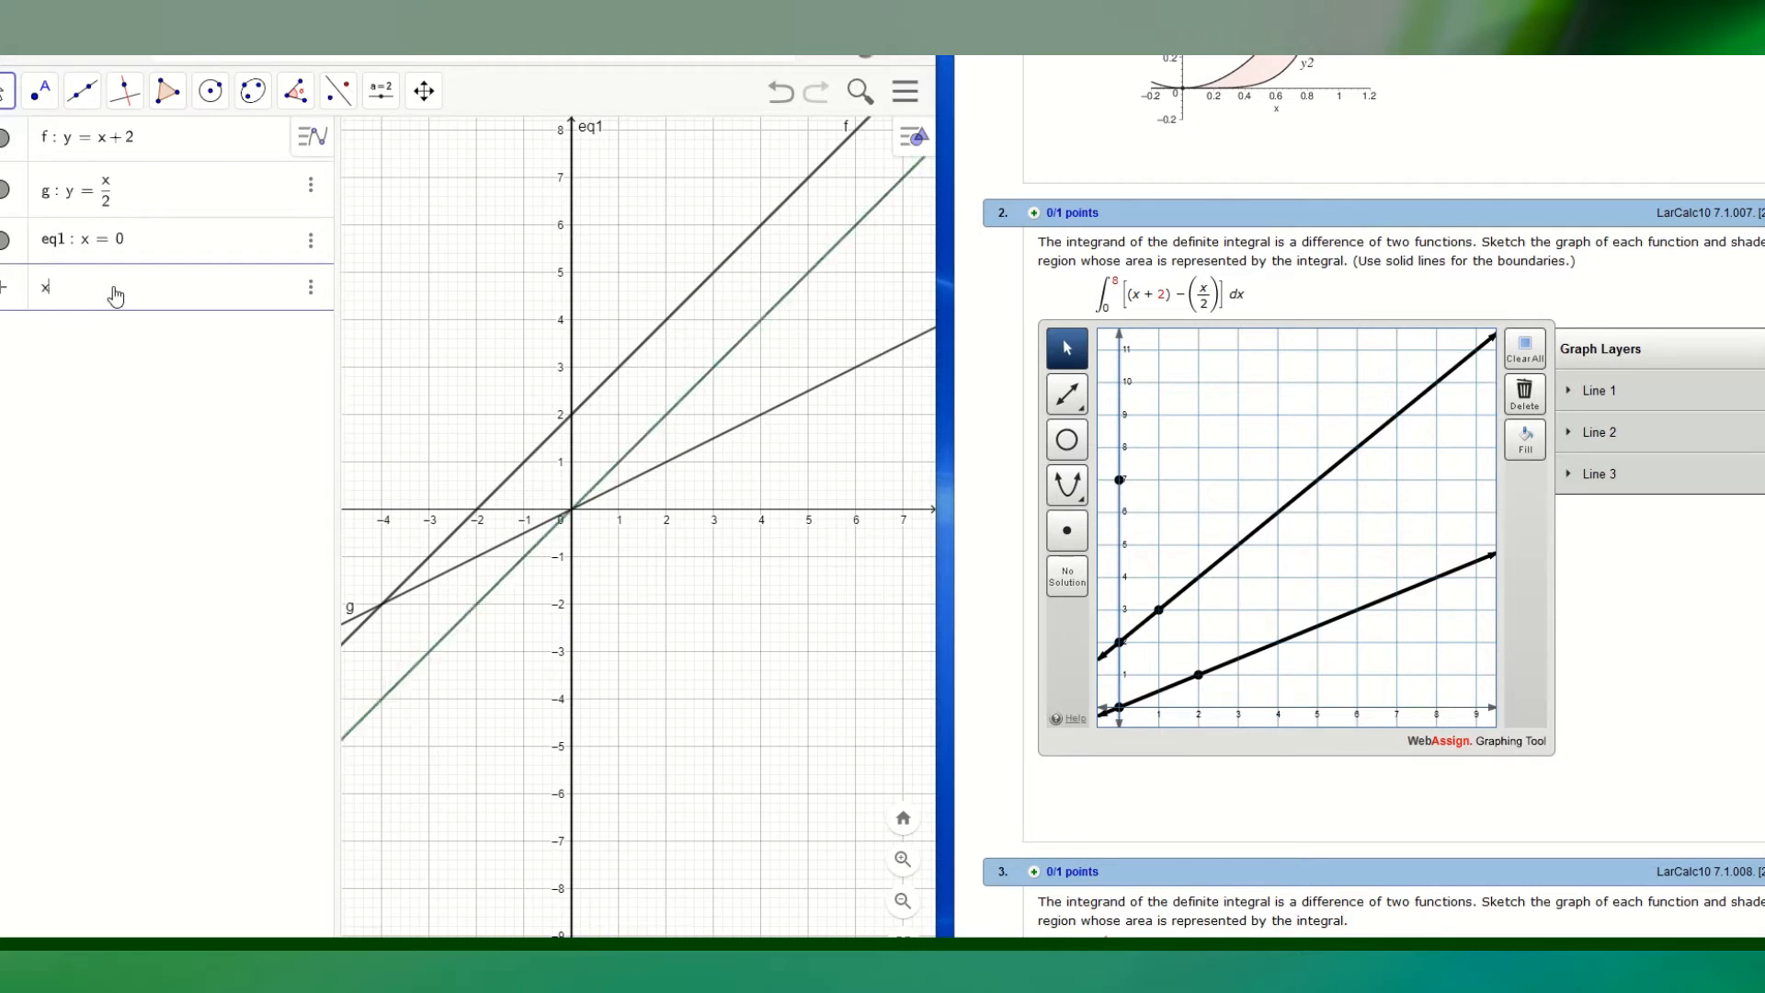
type(" = 8")
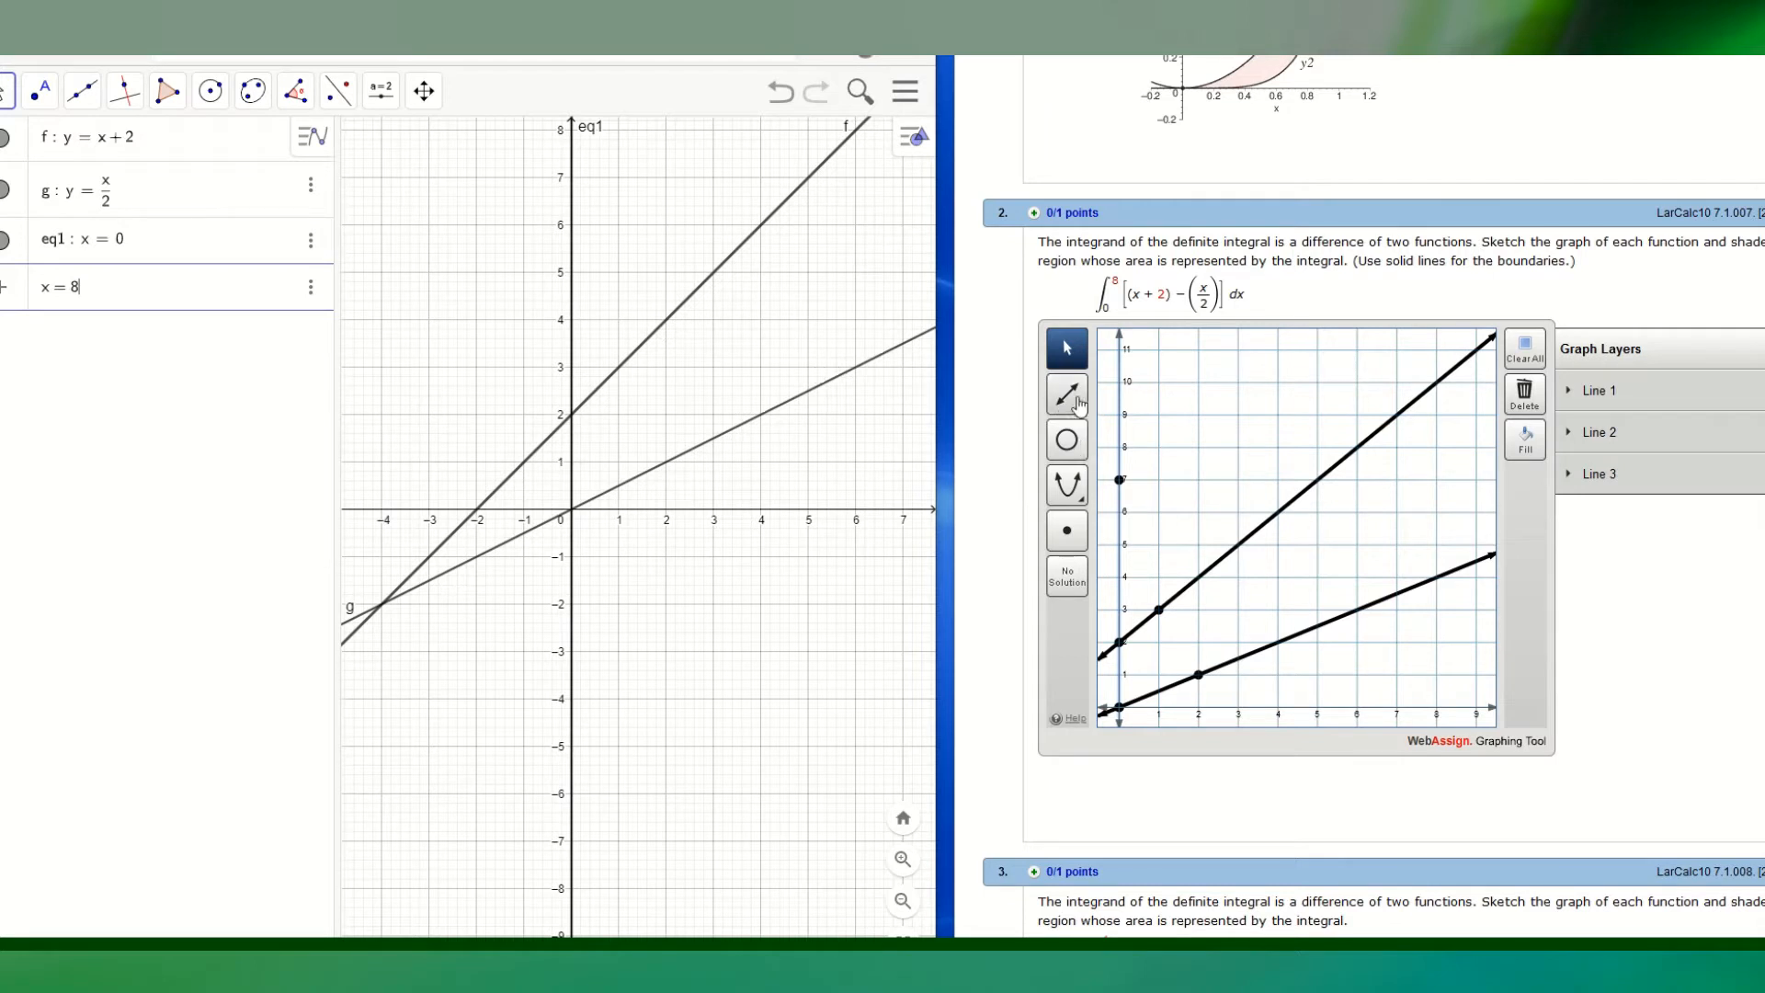
key("Return")
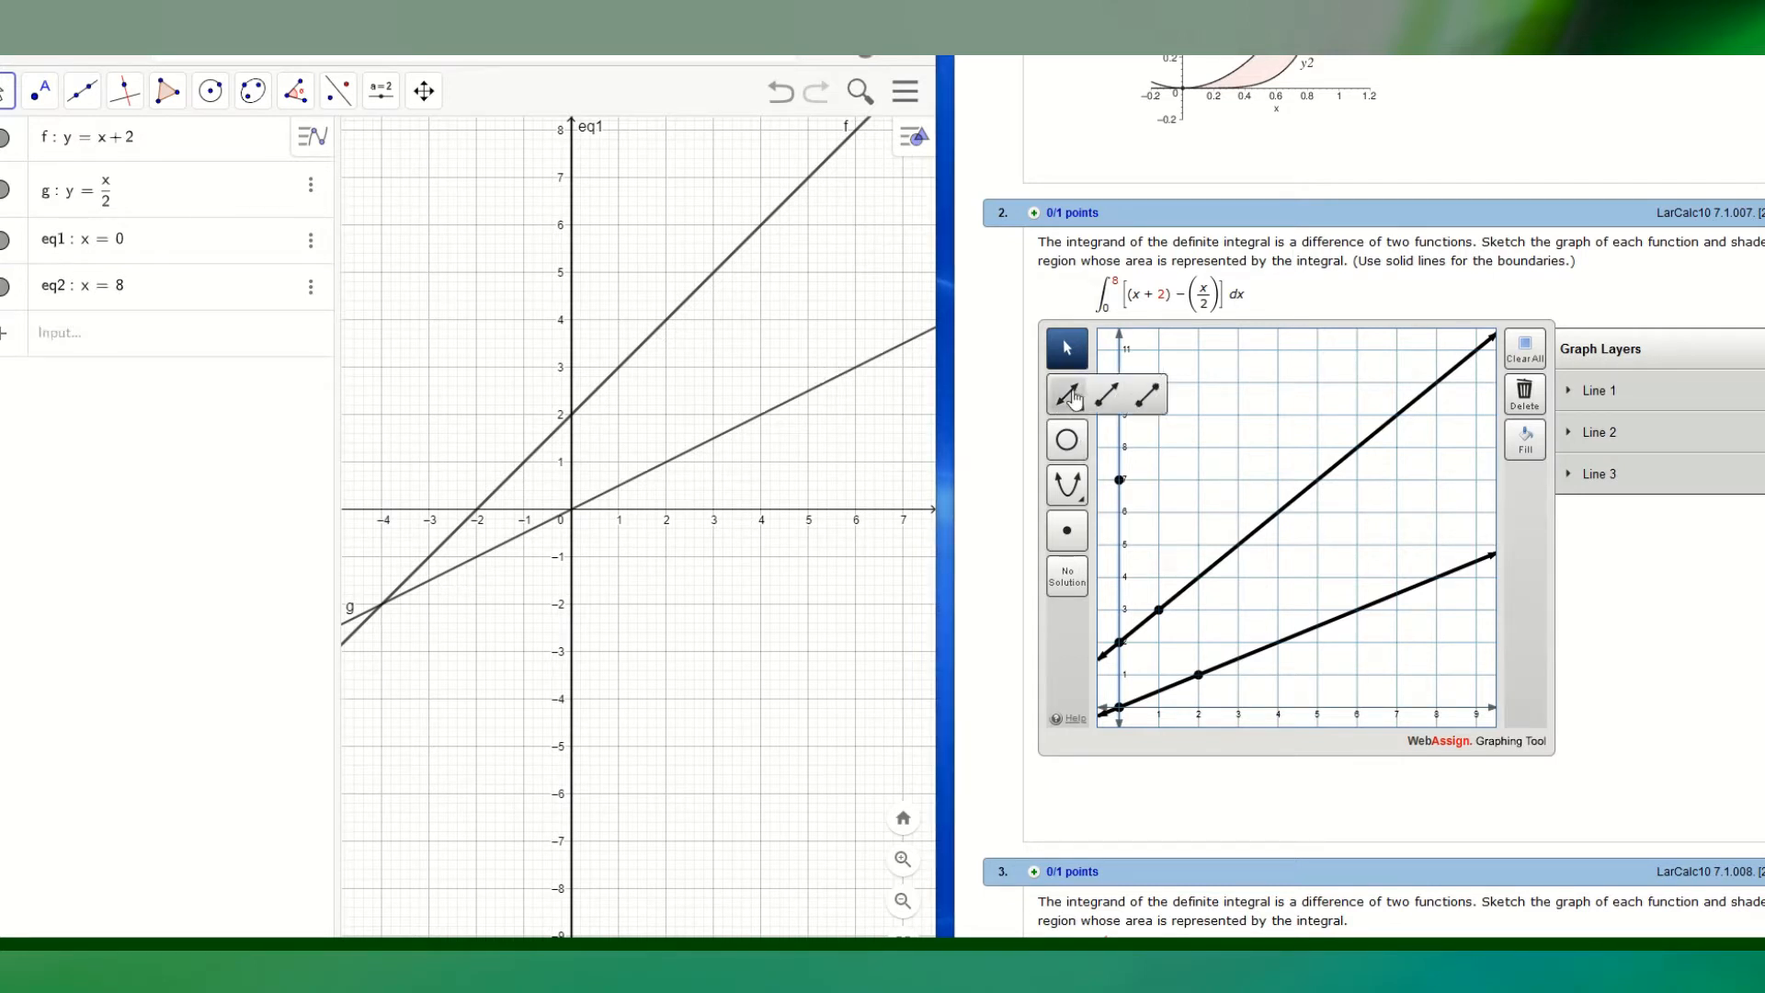
- In WebAssign question 2, draw the upper-limit boundary as a vertical line through (8, 0) and (8, 7)
left_click(1070, 397)
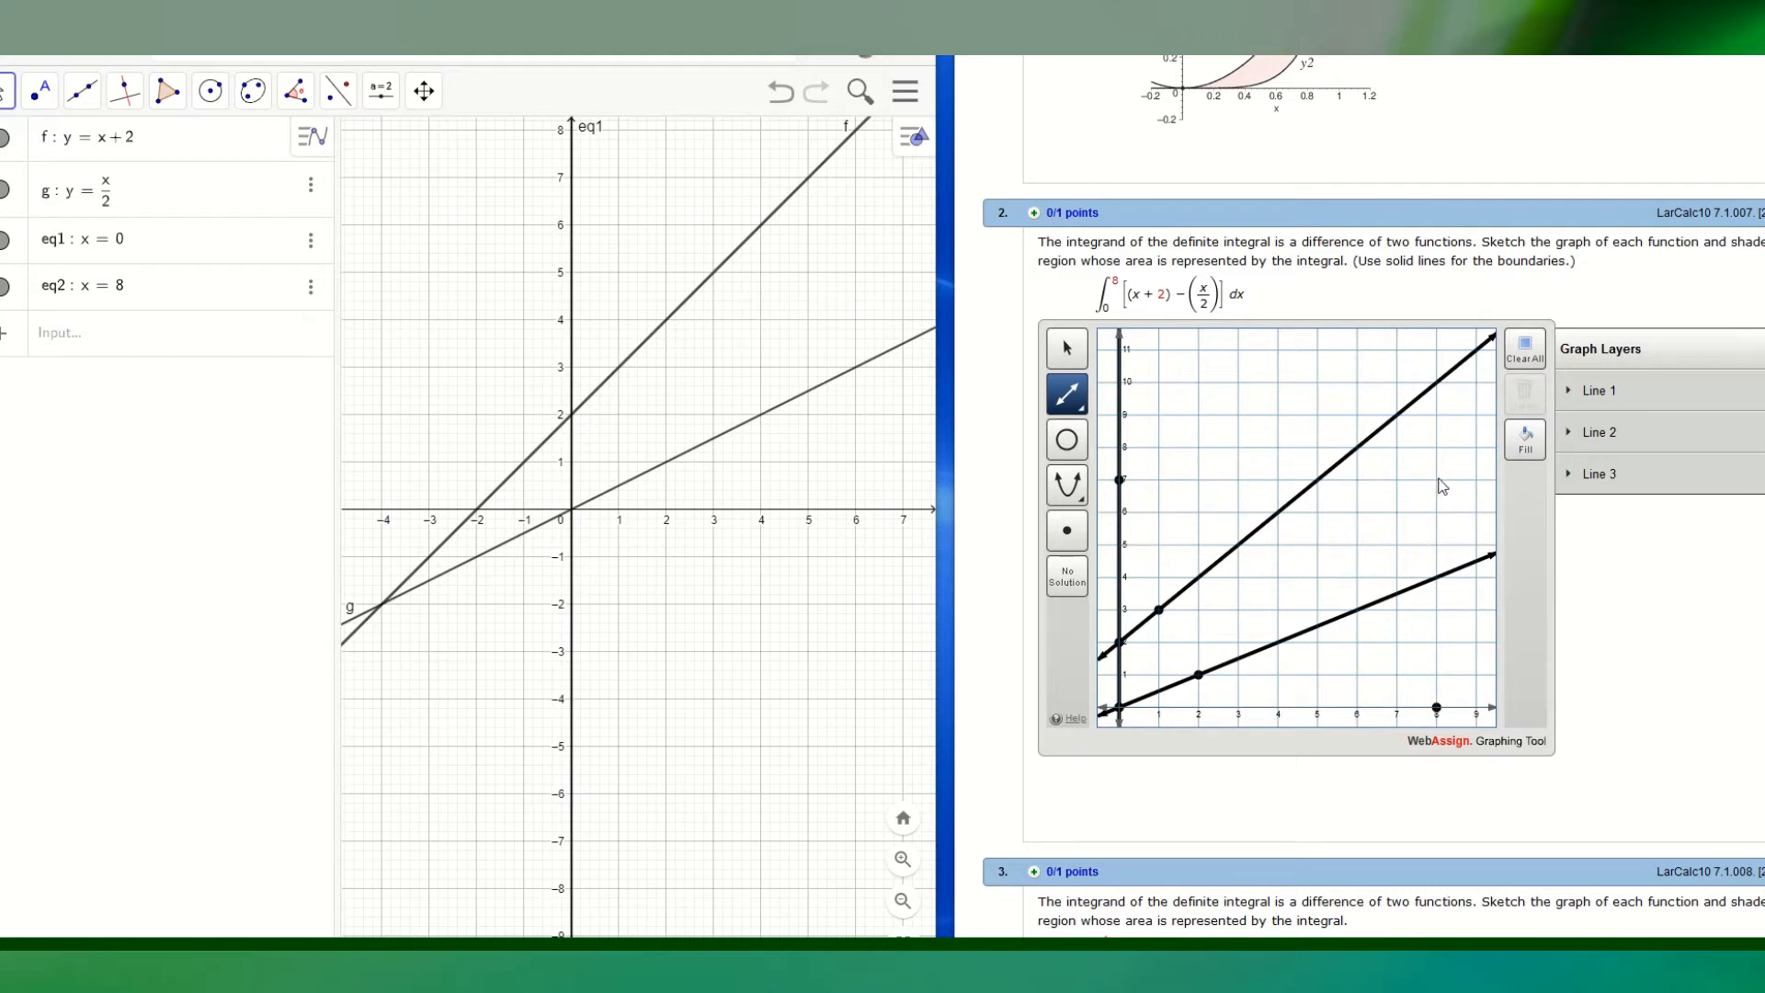
left_click(1437, 480)
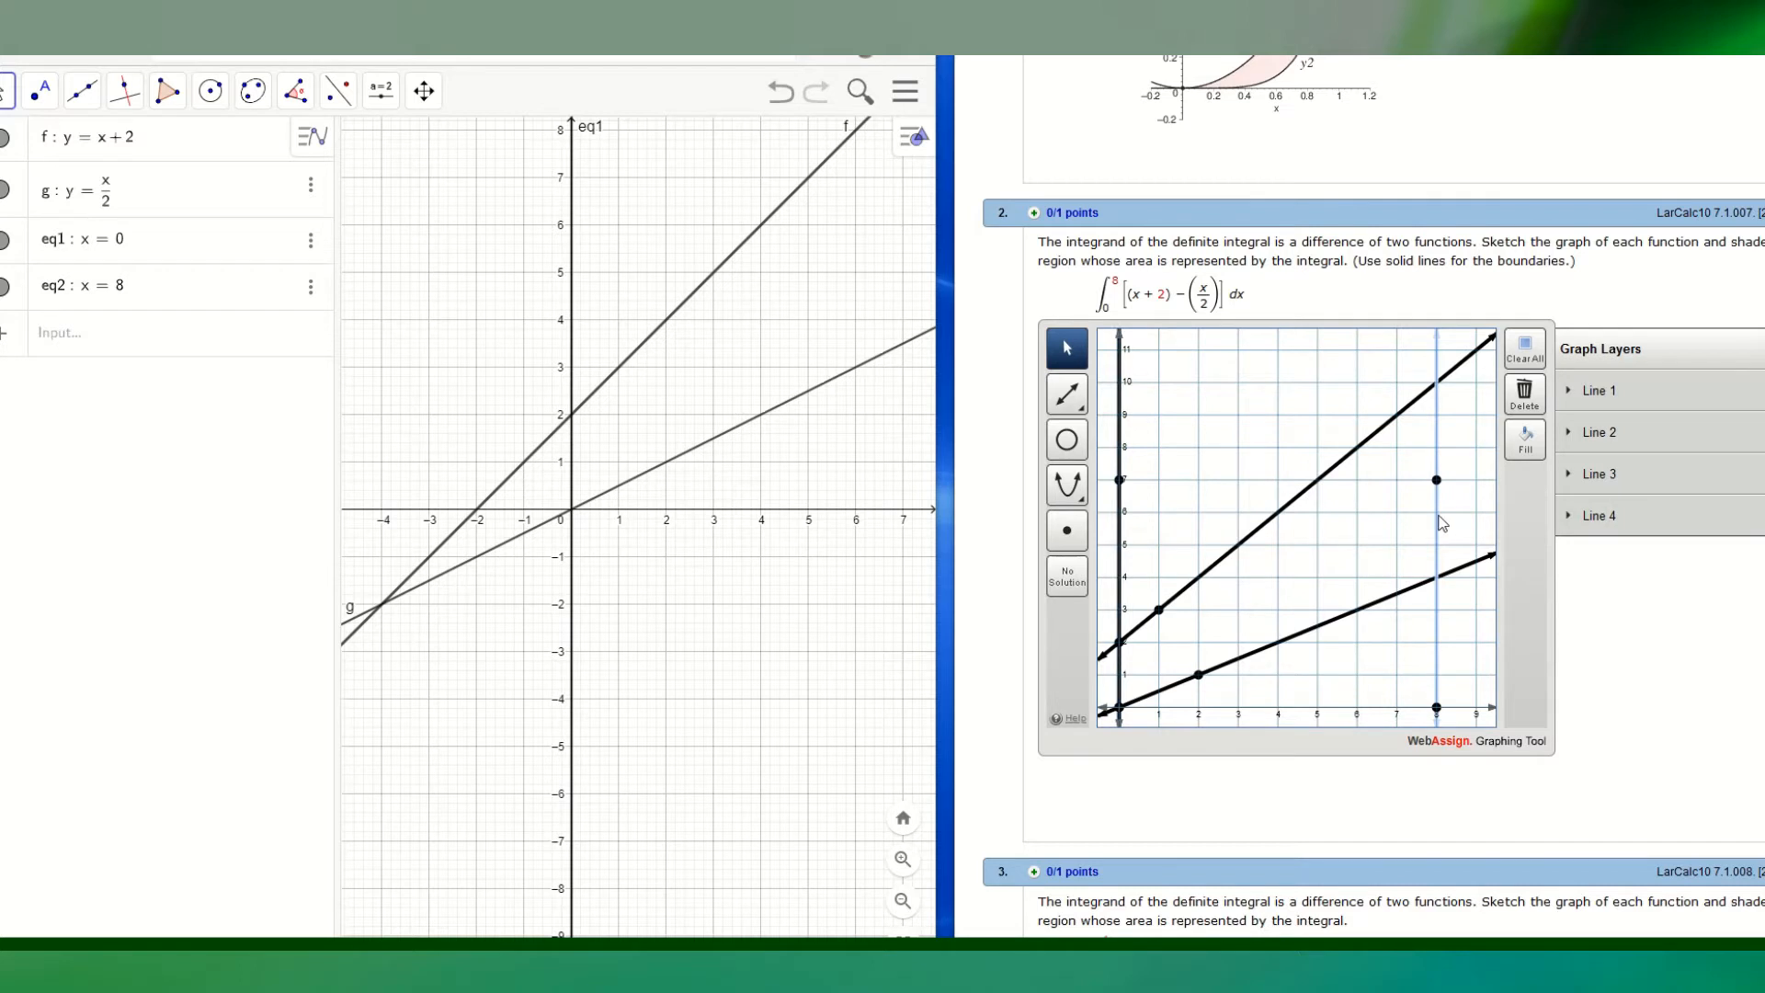
- Fill the region enclosed by the two slanted lines and the two vertical boundaries in question 2's graph
left_click(1527, 441)
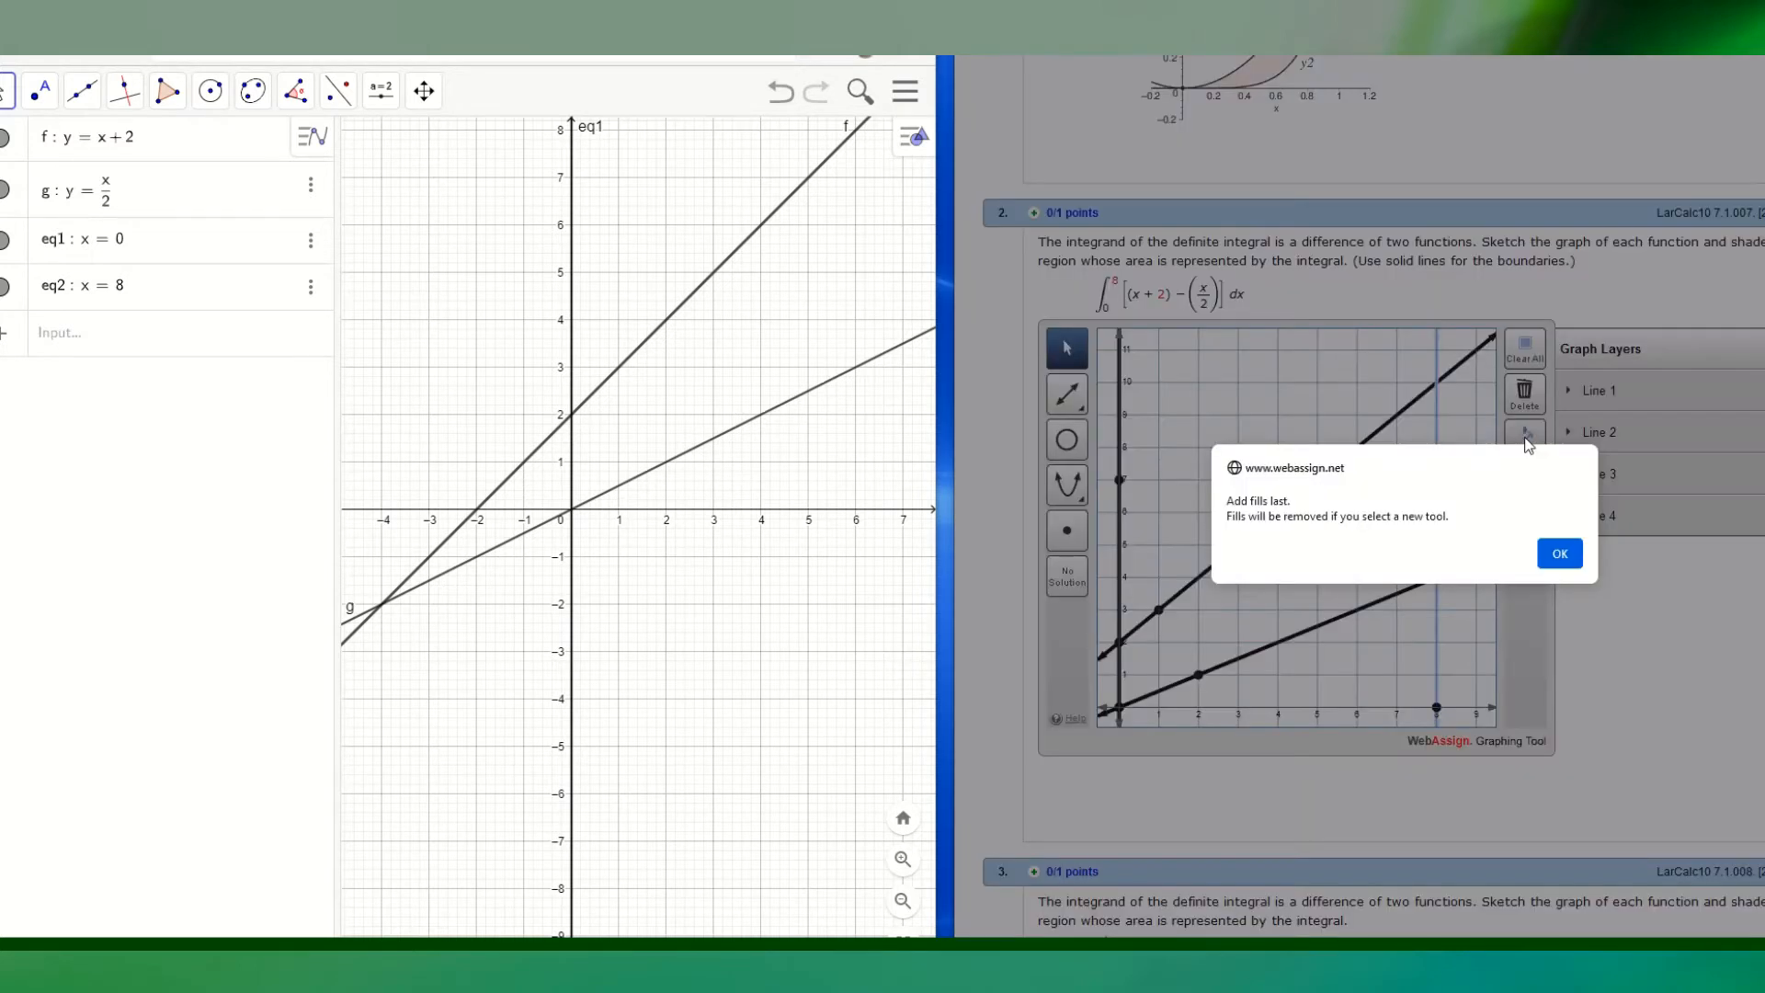
left_click(1560, 553)
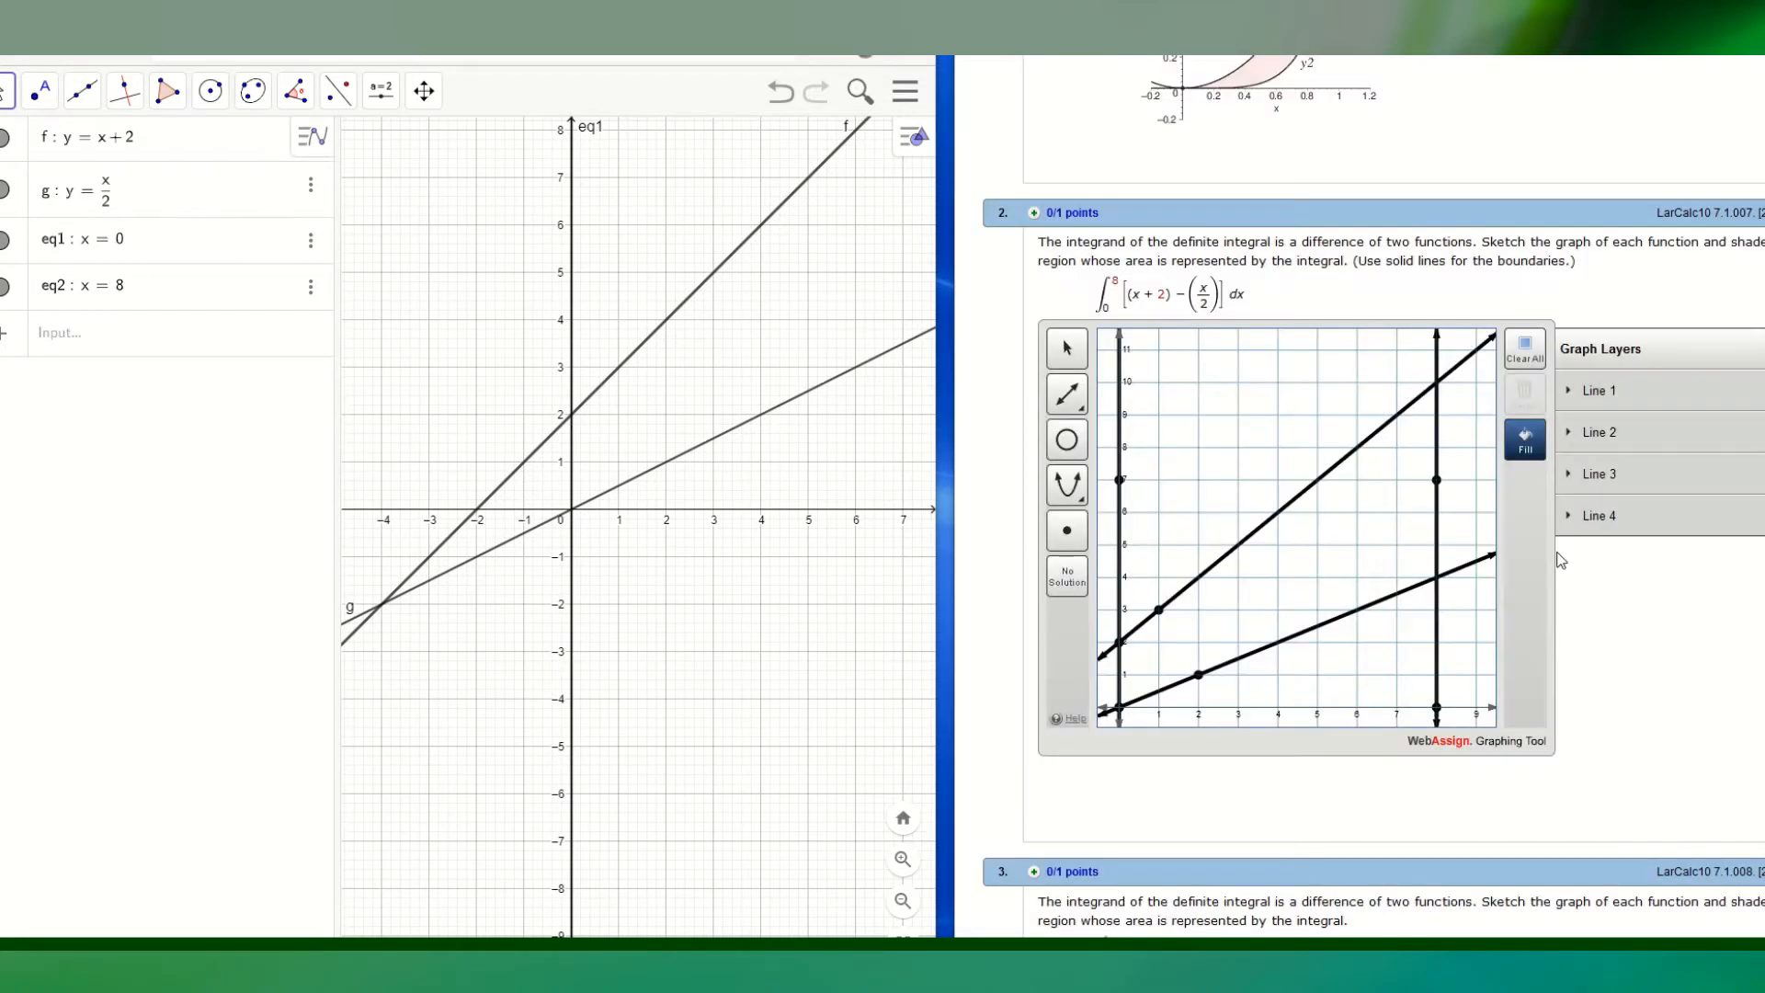
left_click(1302, 574)
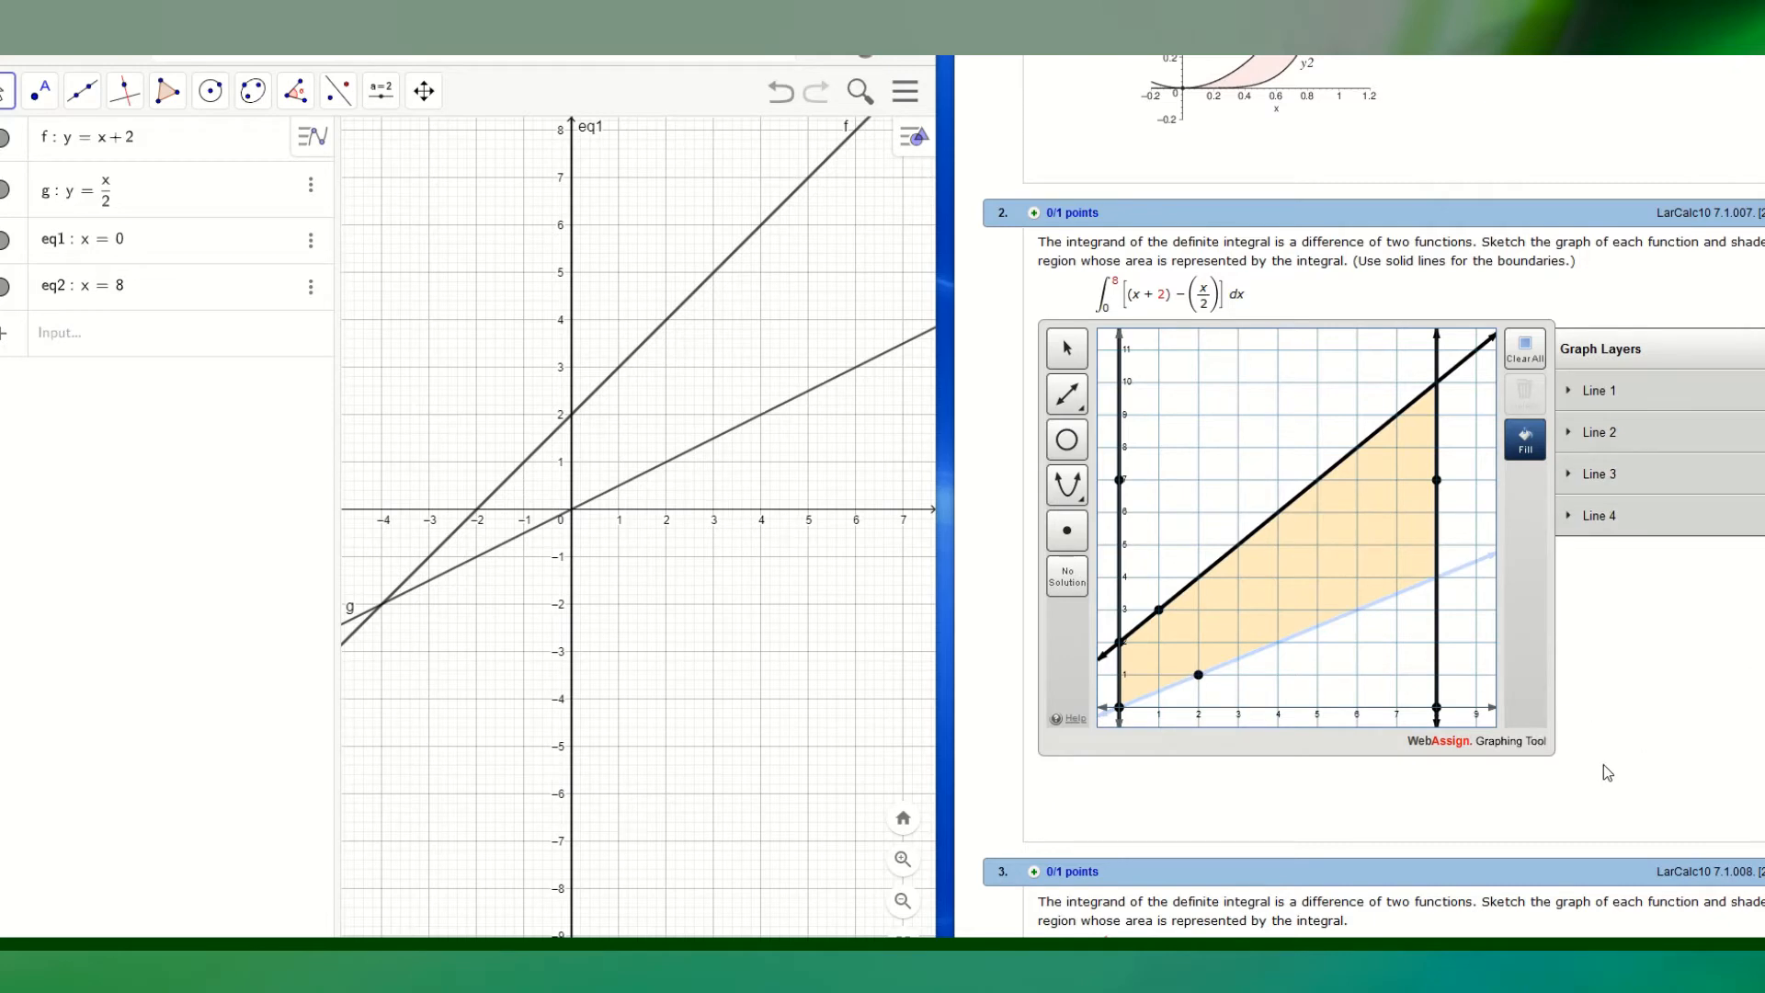
- Move the WebAssign window partly over the GeoGebra graph and extend its height to fit more of the assignment
scroll(1478, 649, "down", 2)
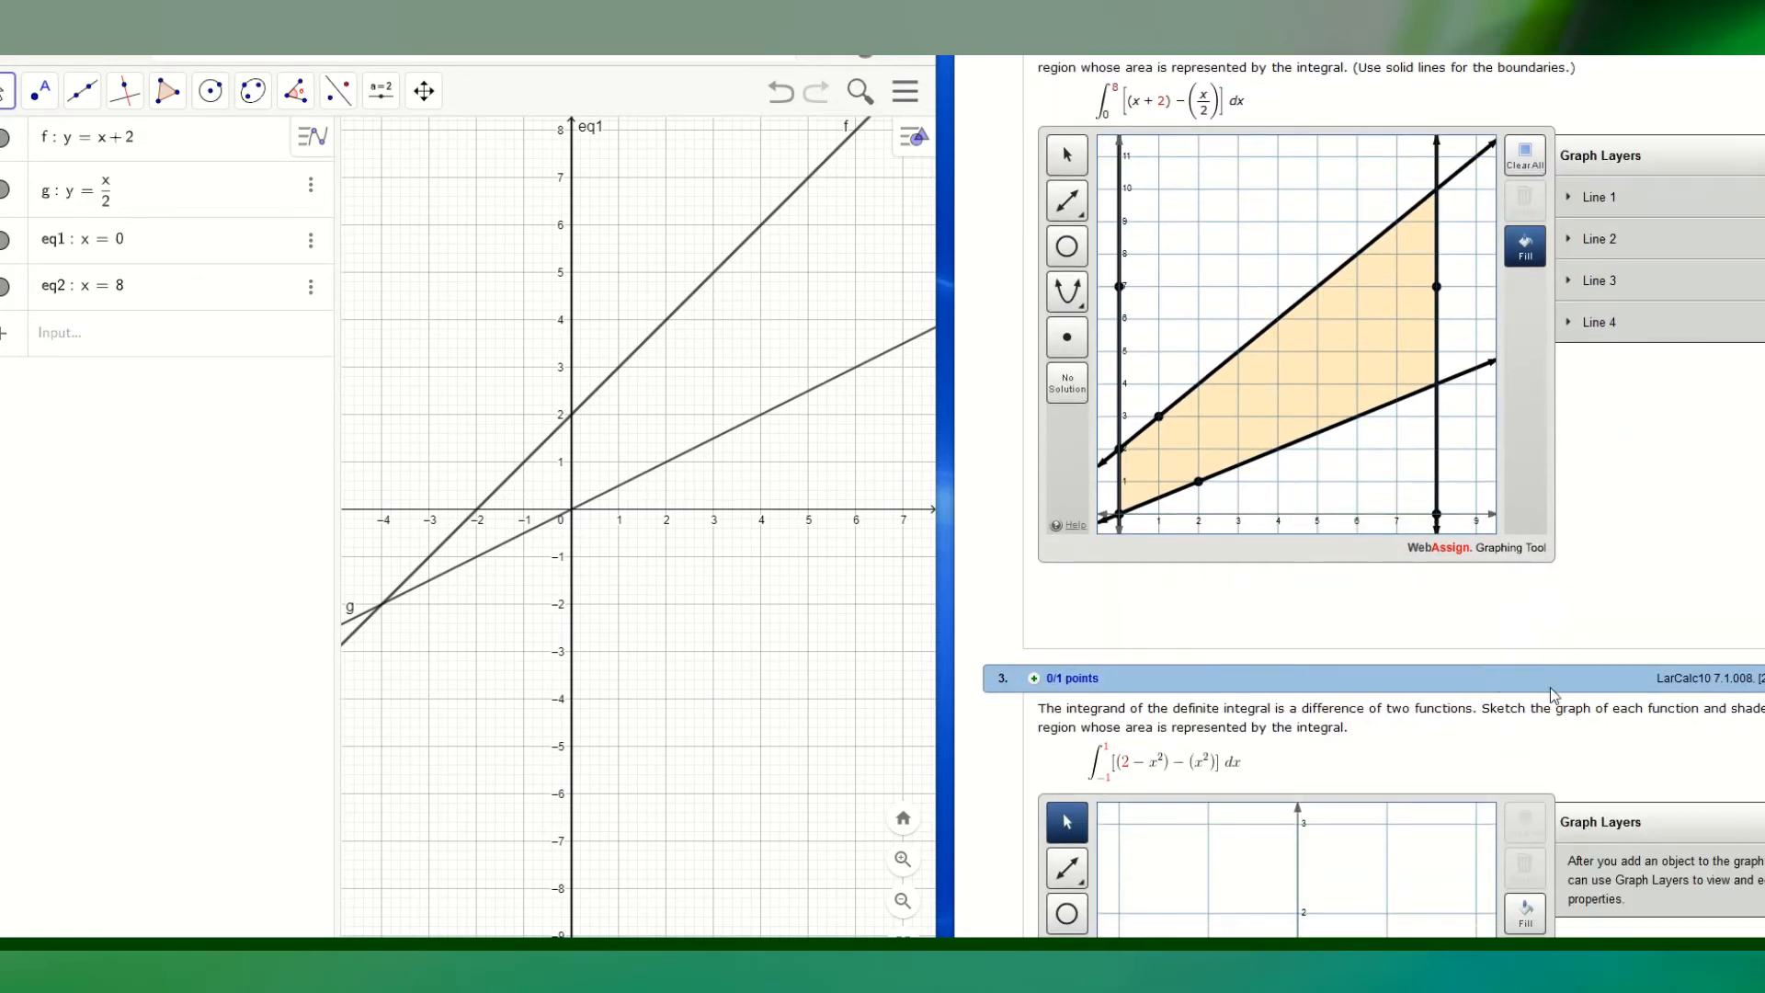
scroll(1578, 603, "up", 2)
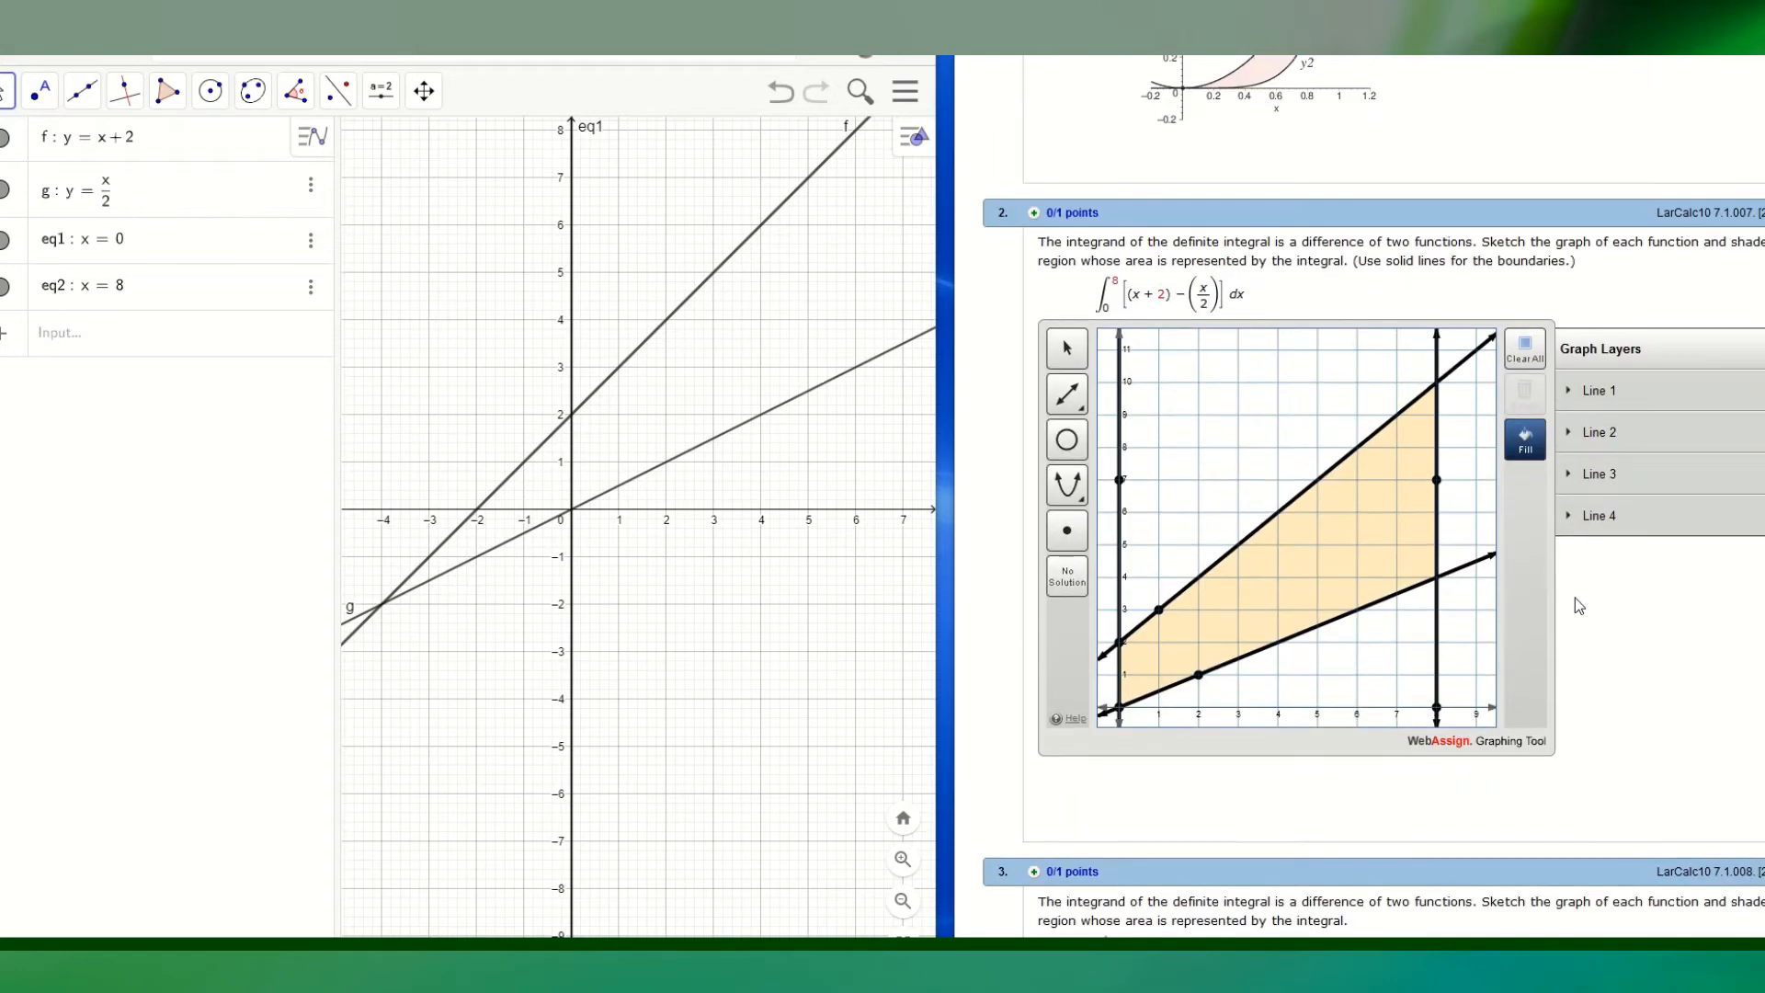
scroll(1578, 605, "down", 1)
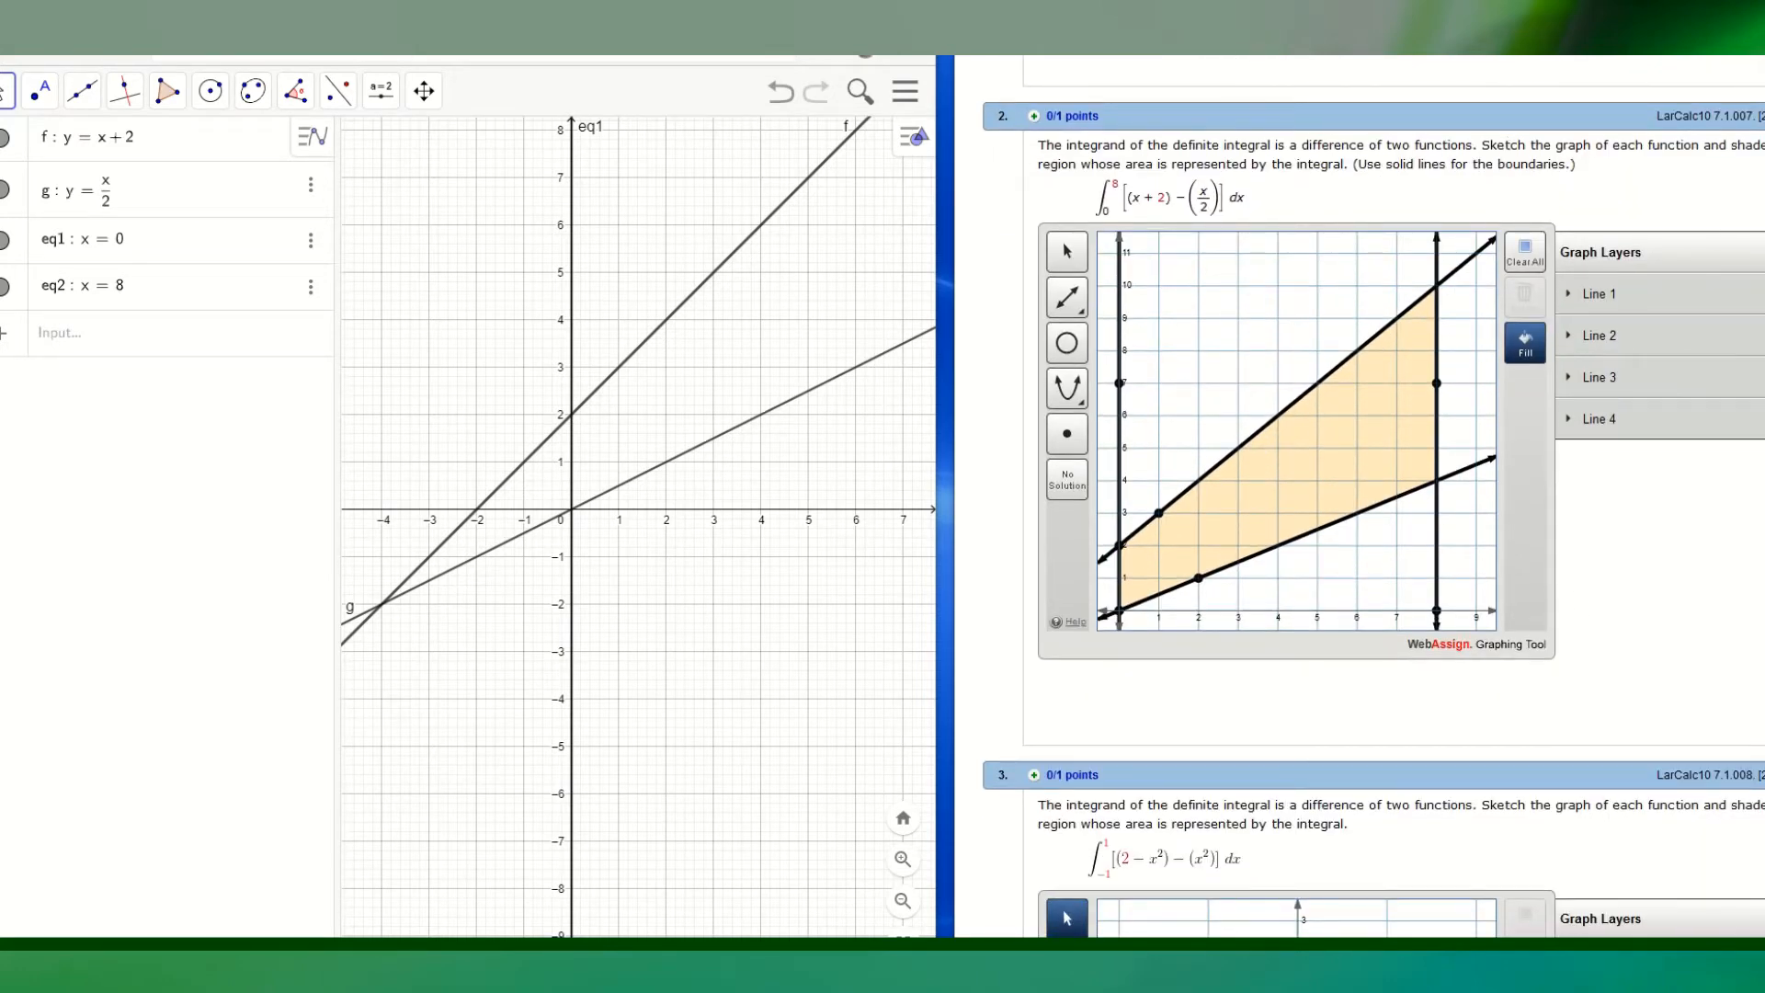
left_click_drag(1537, 22, 1390, 55)
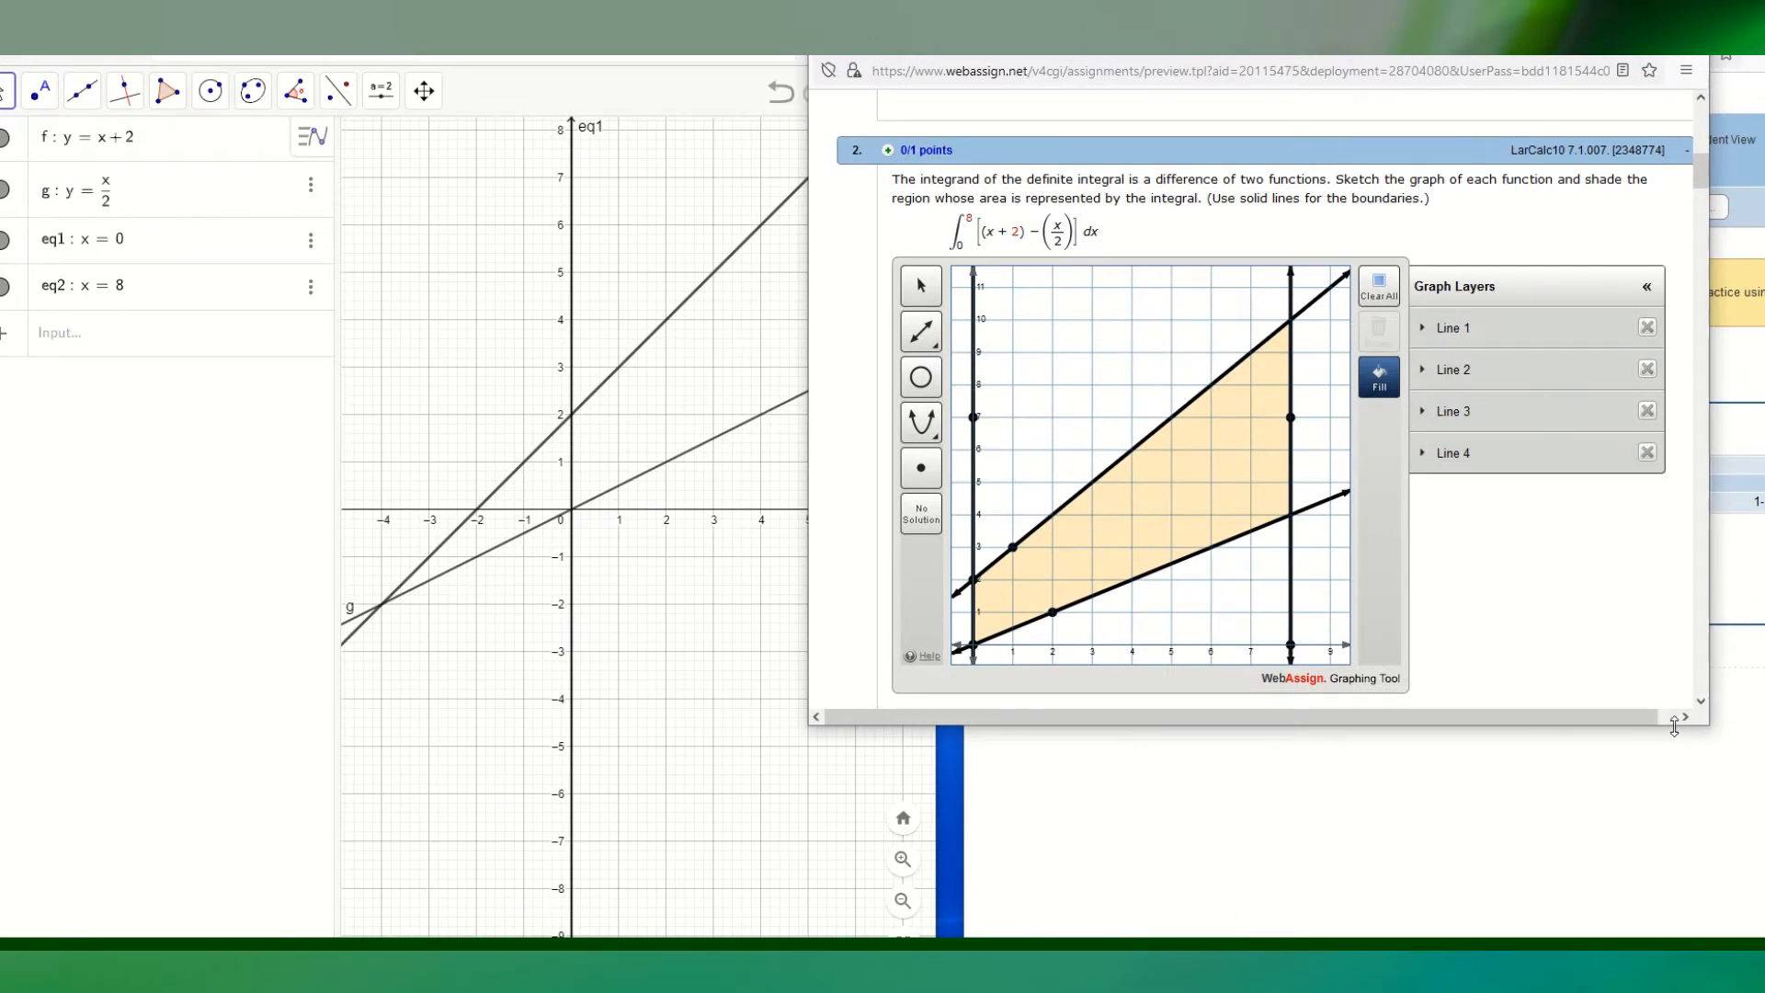
left_click_drag(1675, 729, 1674, 940)
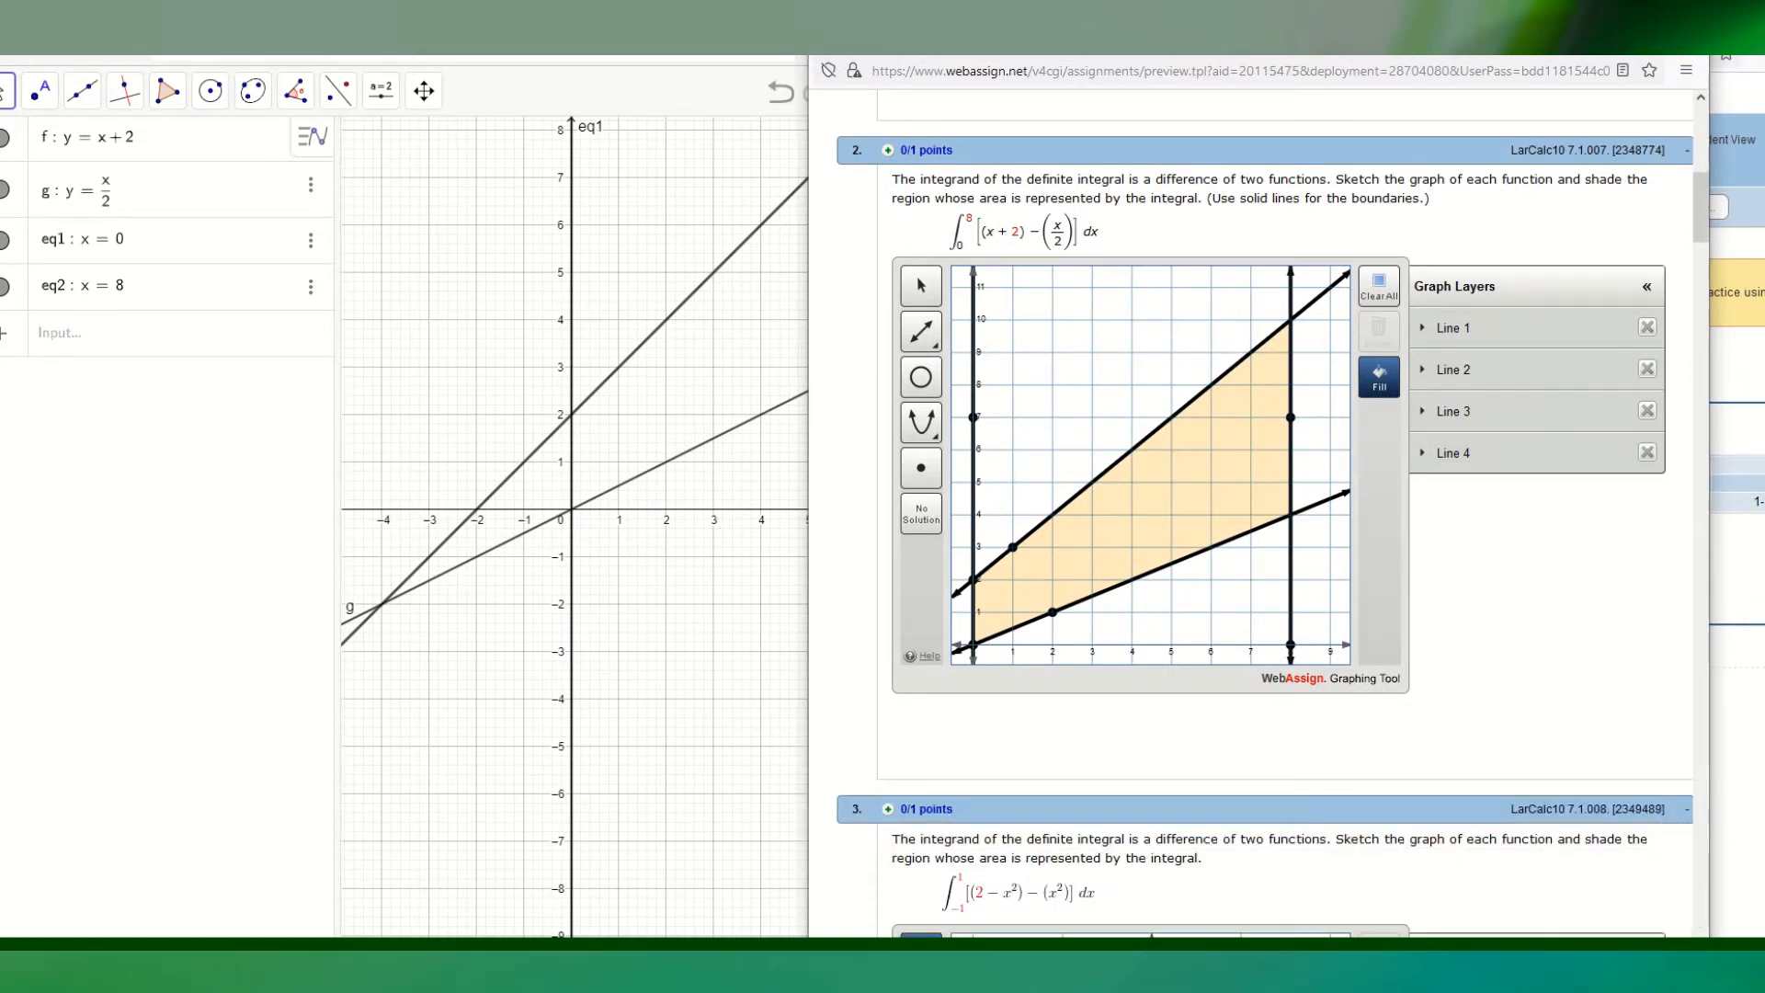
scroll(1570, 785, "down", 2)
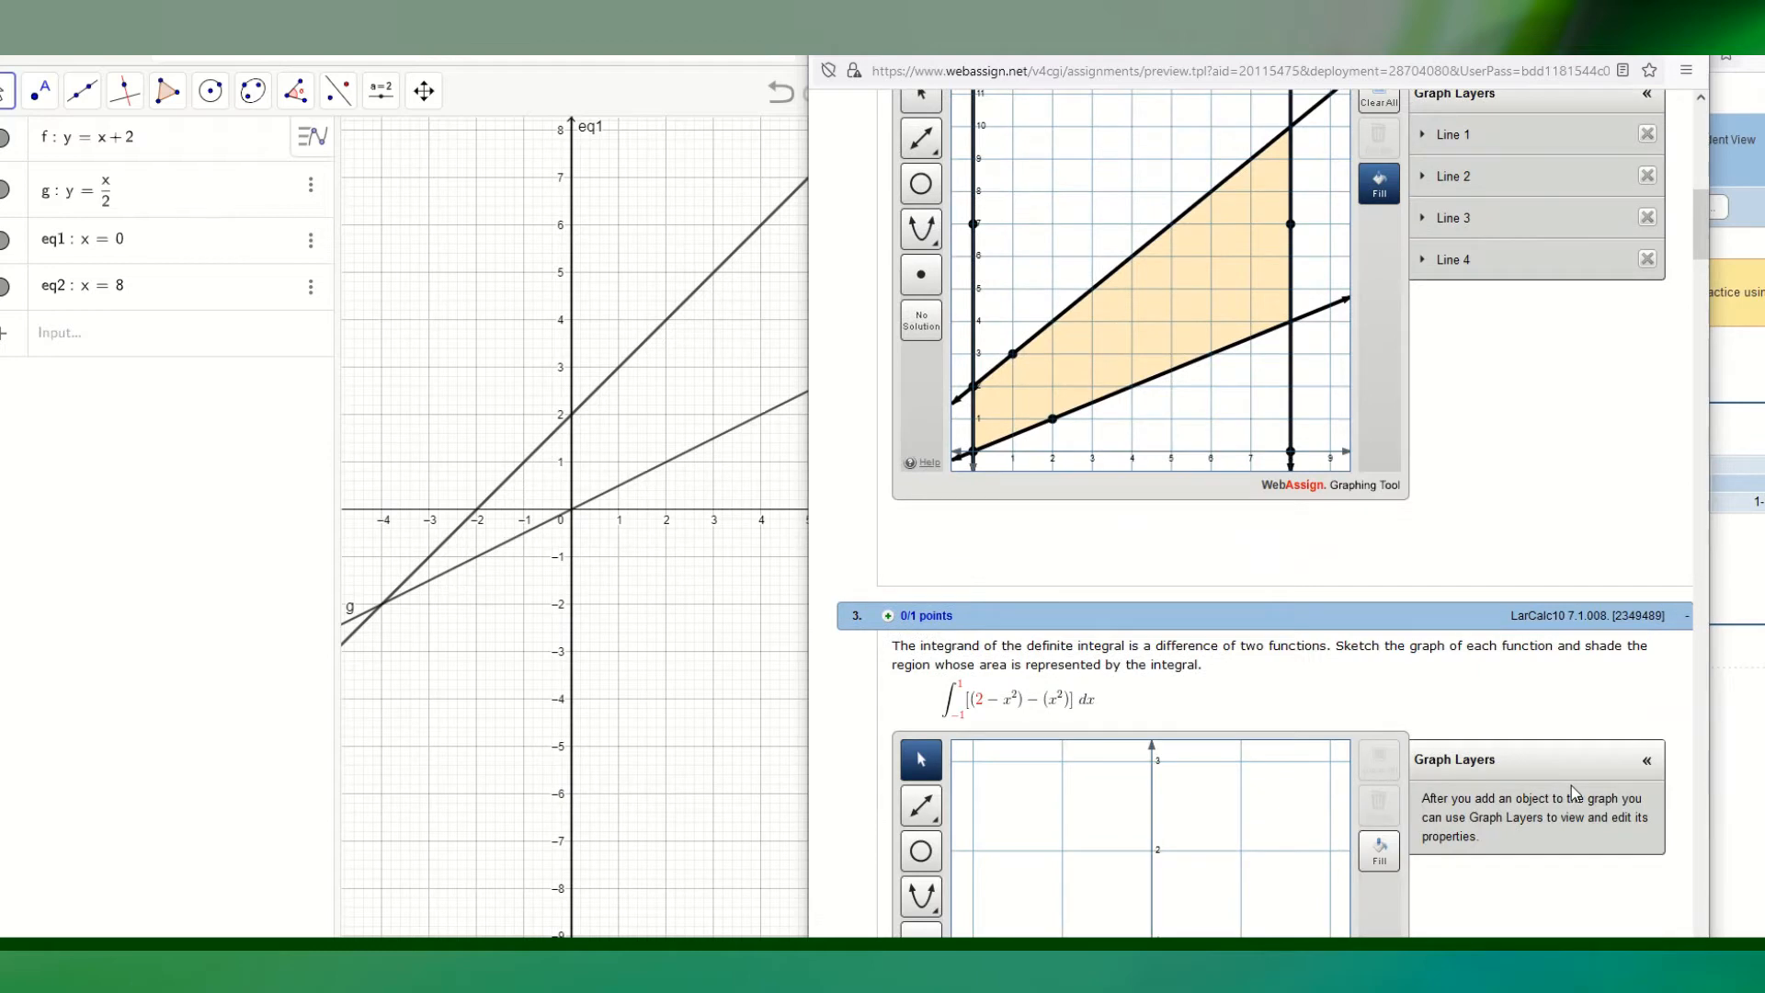
scroll(1547, 762, "up", 2)
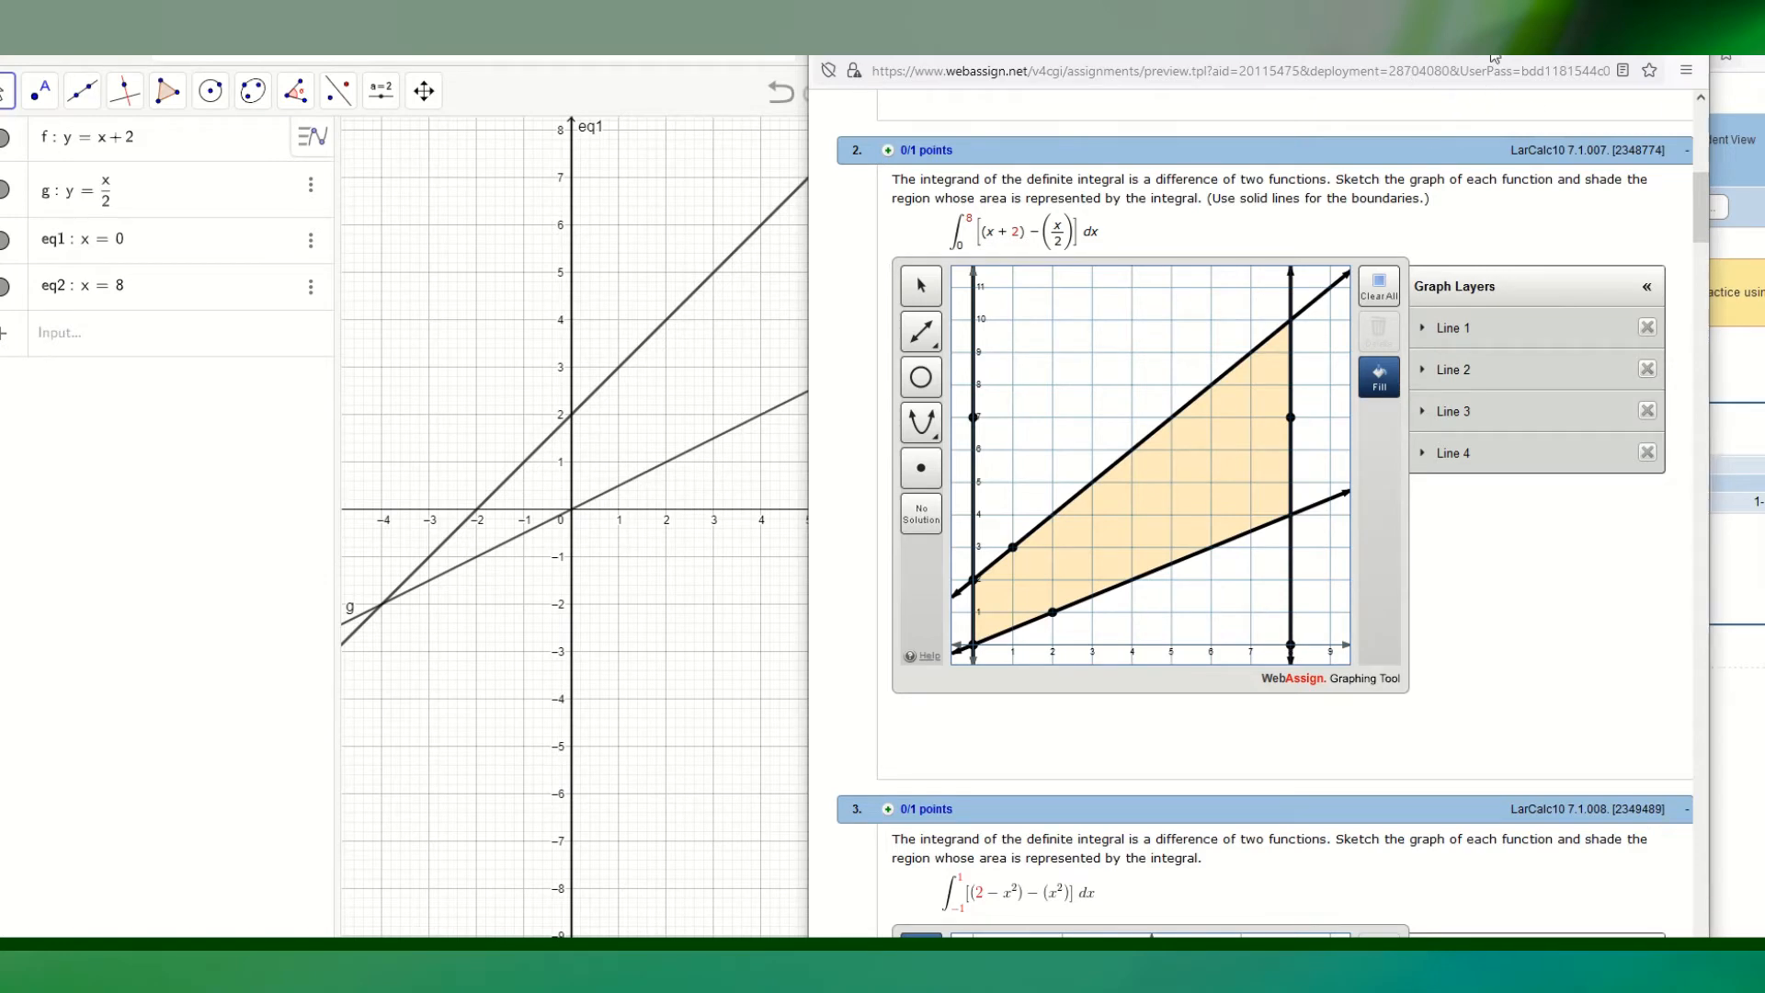
- Shift the WebAssign window aside to uncover more of the GeoGebra graph and bring question 3's graphing tool into view
left_click_drag(1287, 35, 1412, 1)
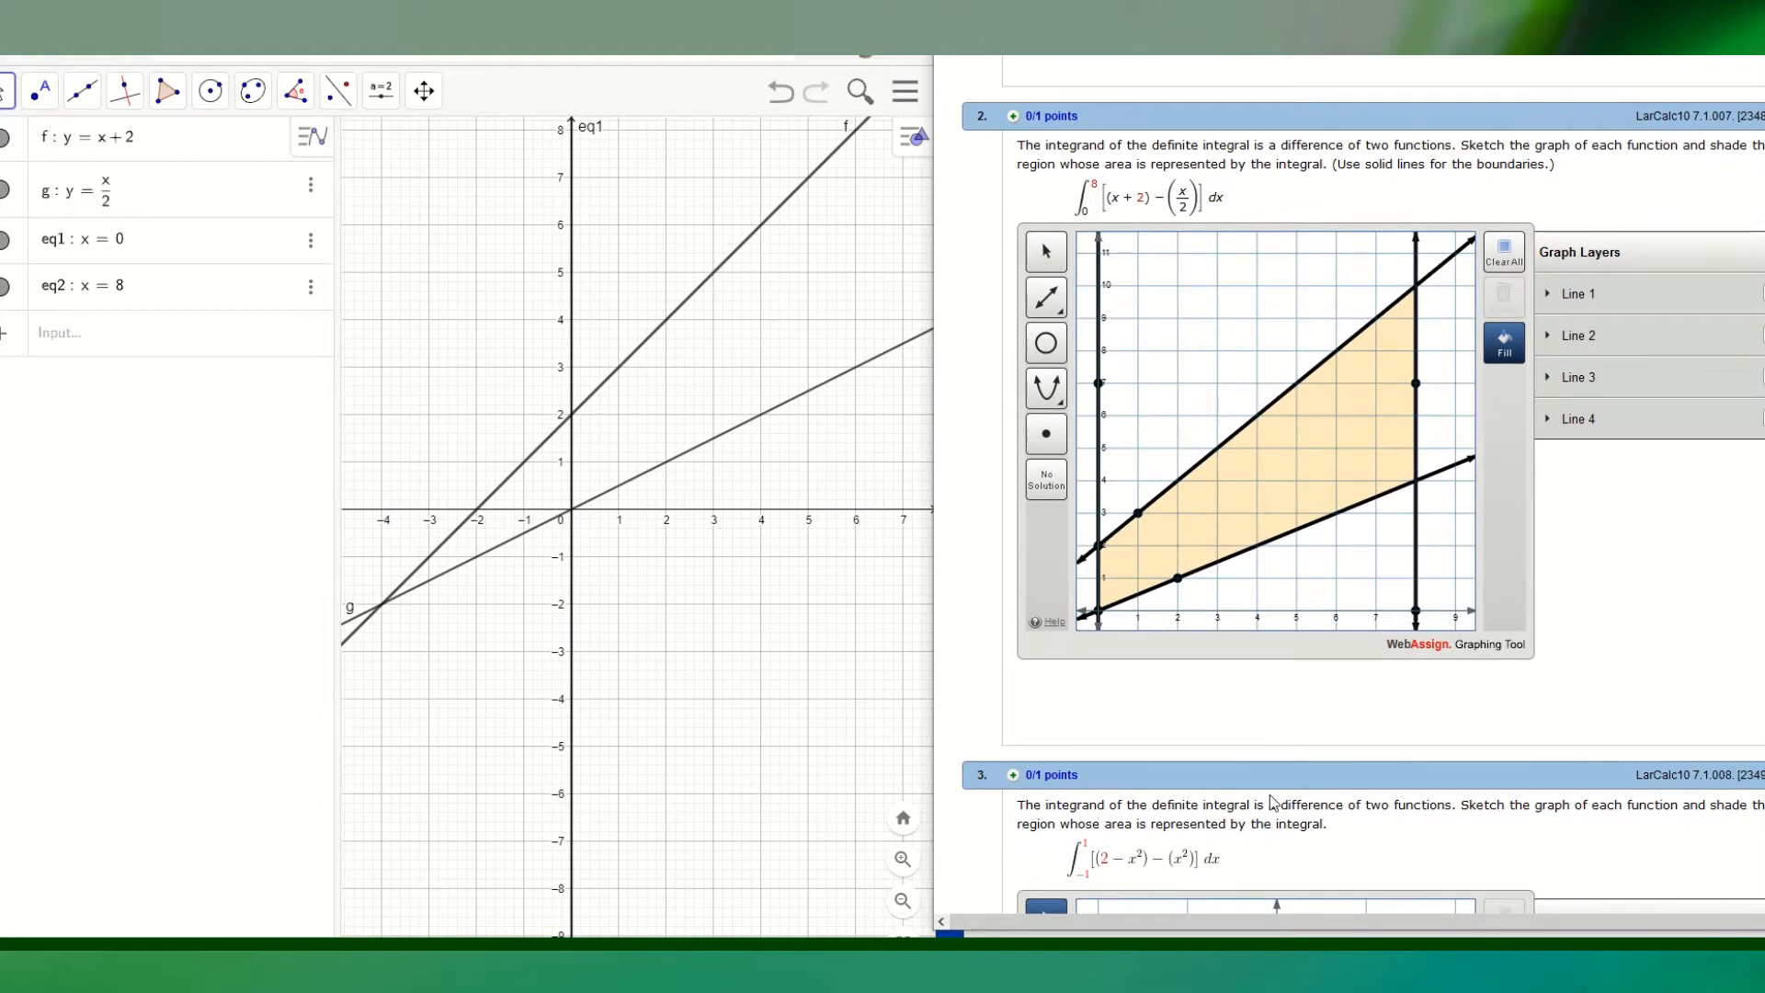
scroll(1336, 722, "down", 5)
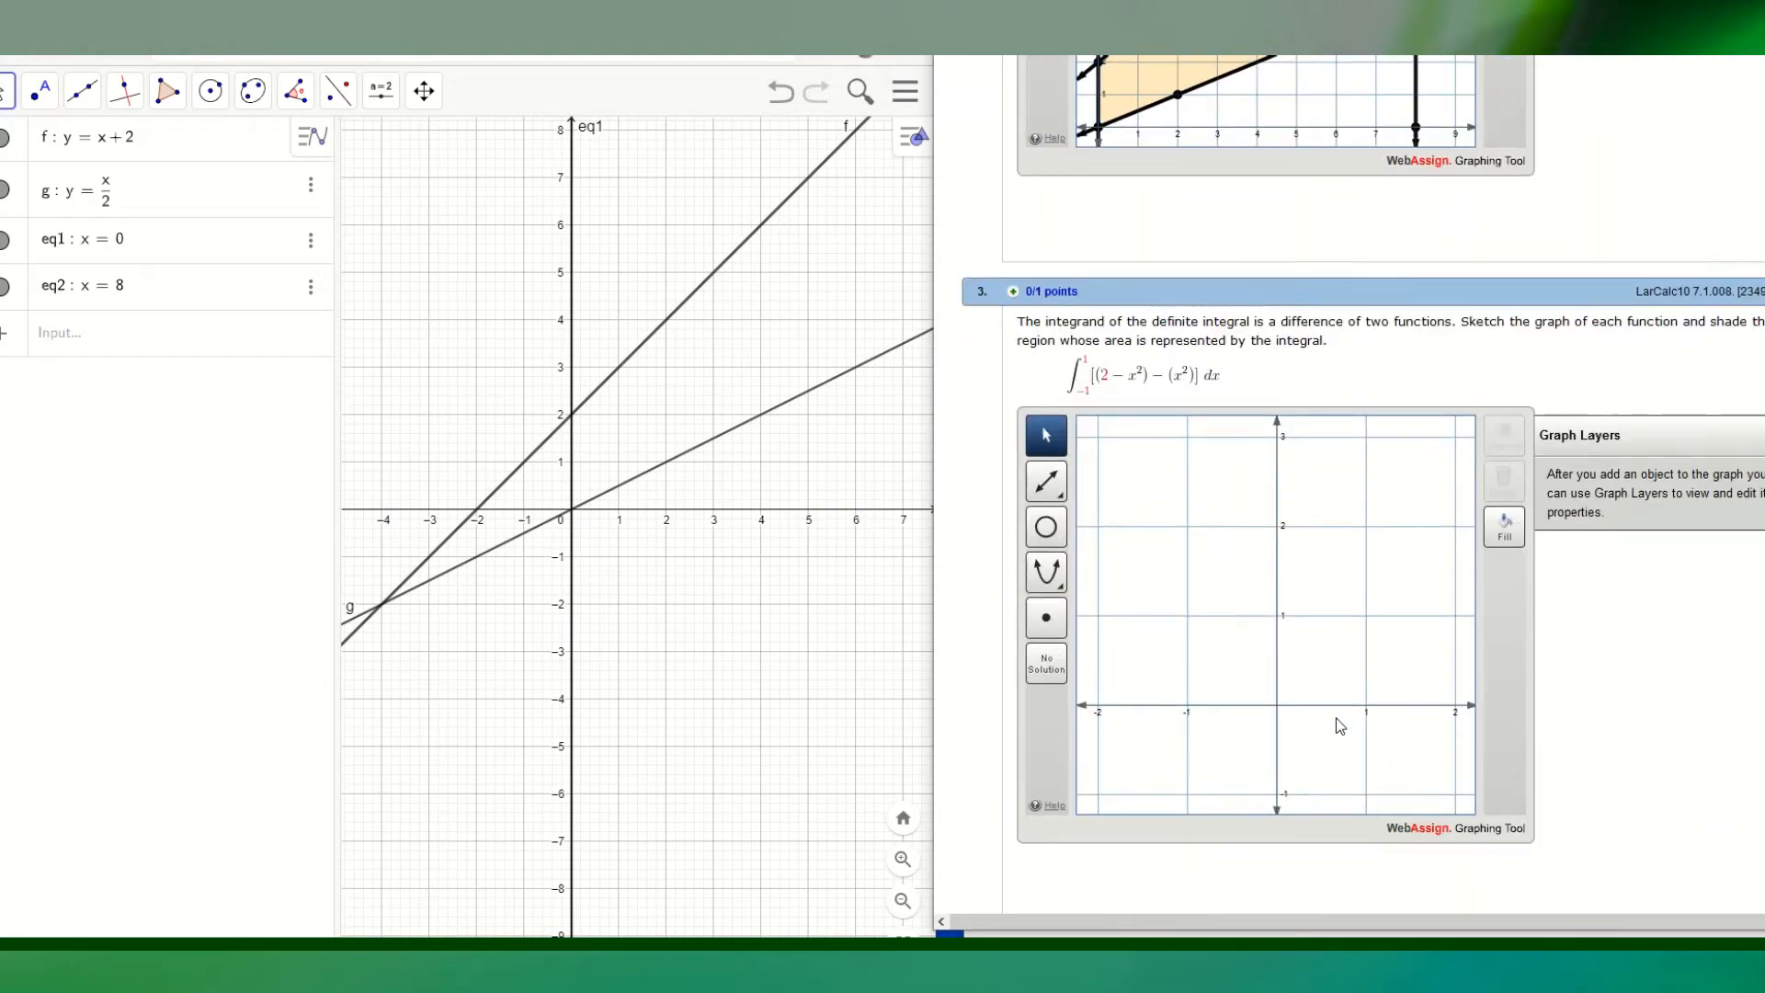
scroll(1338, 719, "down", 3)
scroll(1338, 719, "up", 2)
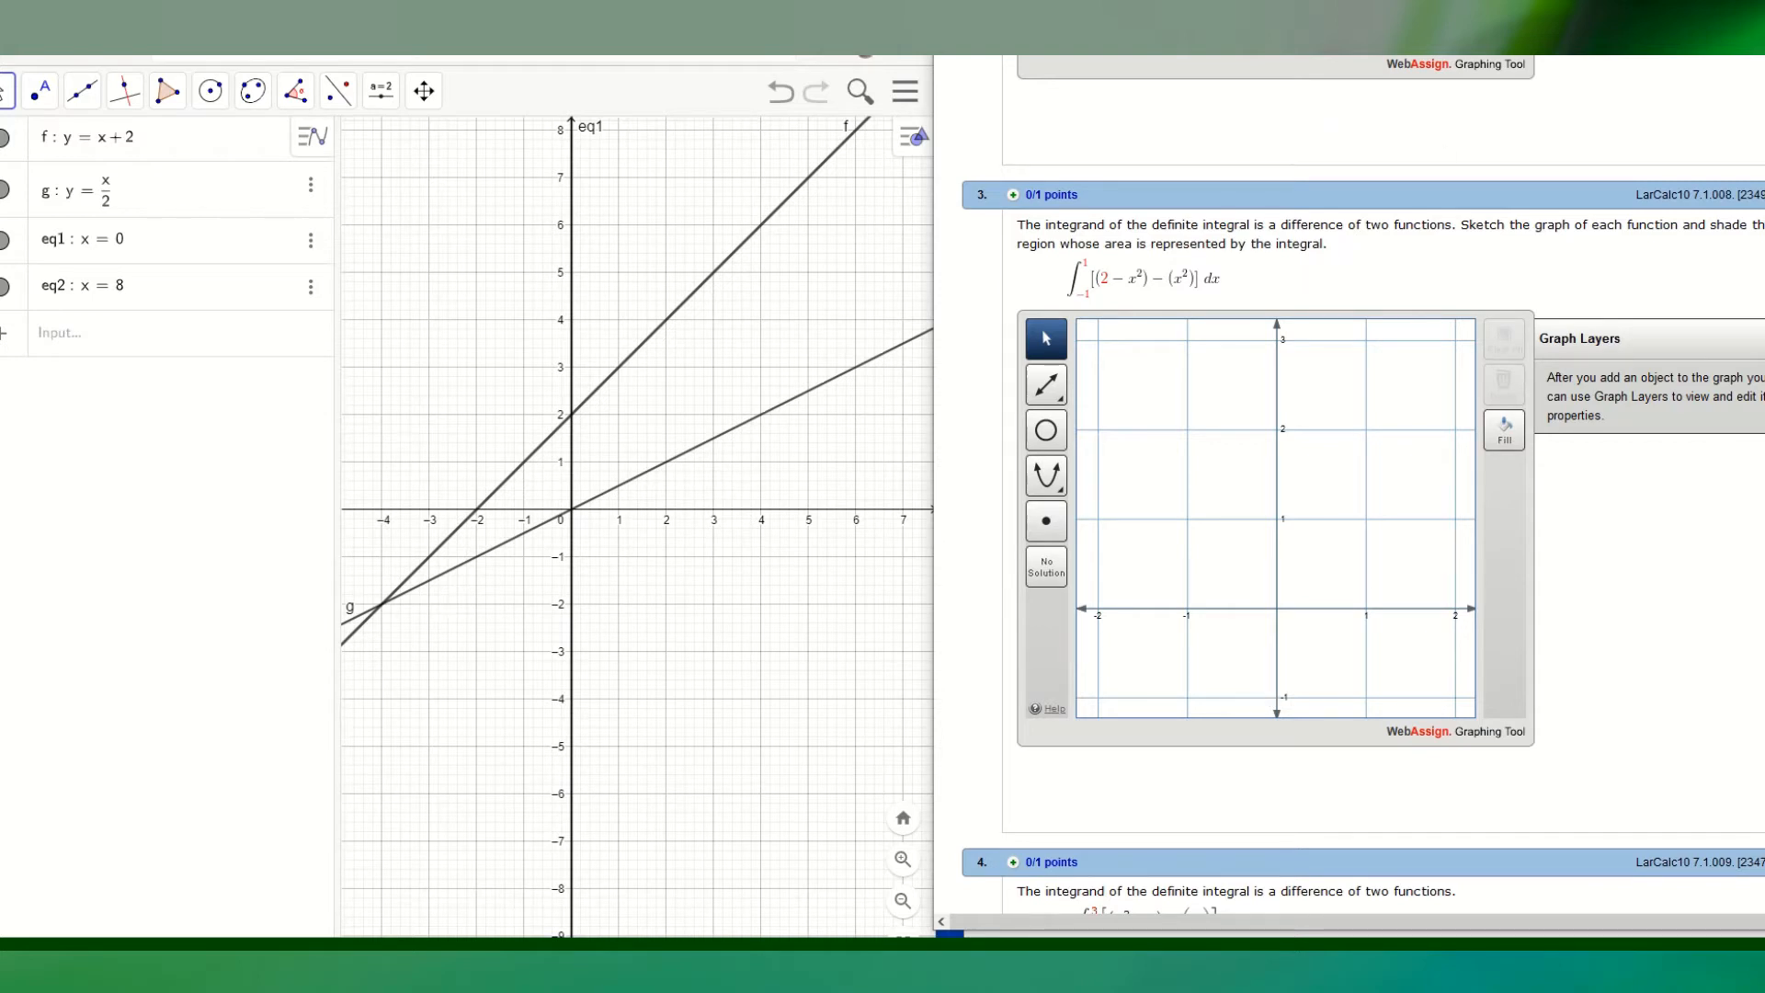
left_click_drag(1149, 57, 1162, 58)
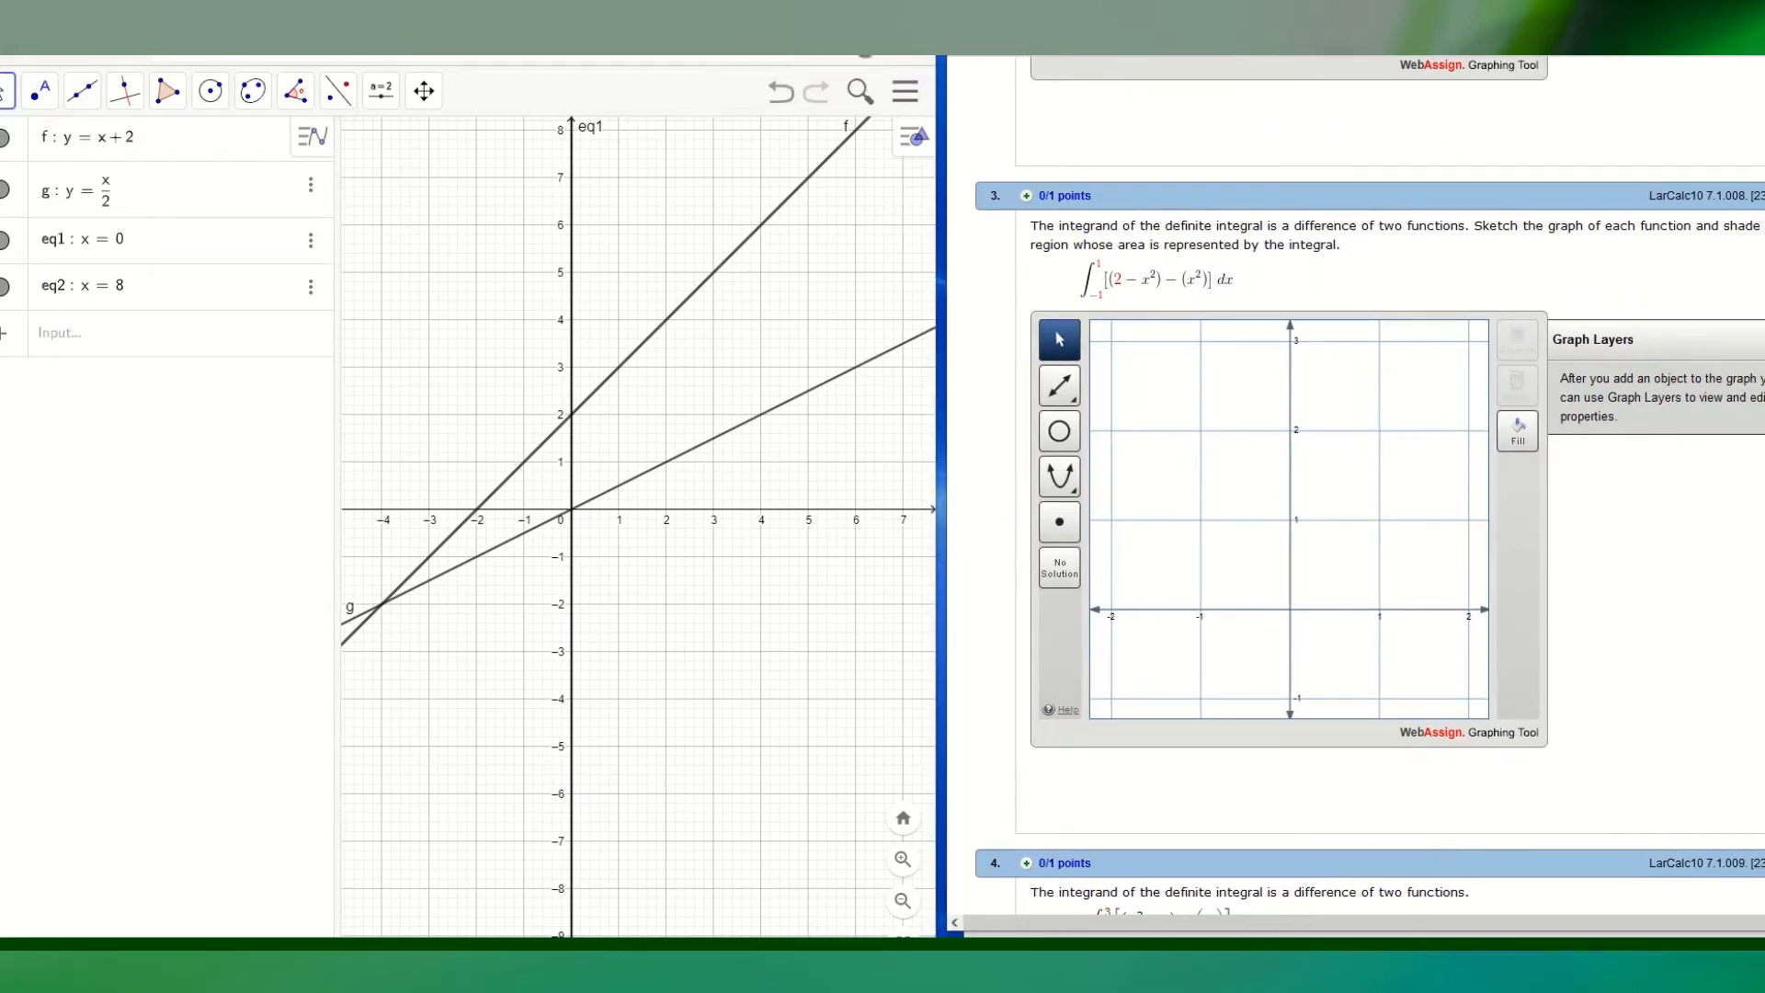
- Delete question 2's equations y = x/2, x = 0, x = 8 and y = x + 2 from GeoGebra
left_click(312, 188)
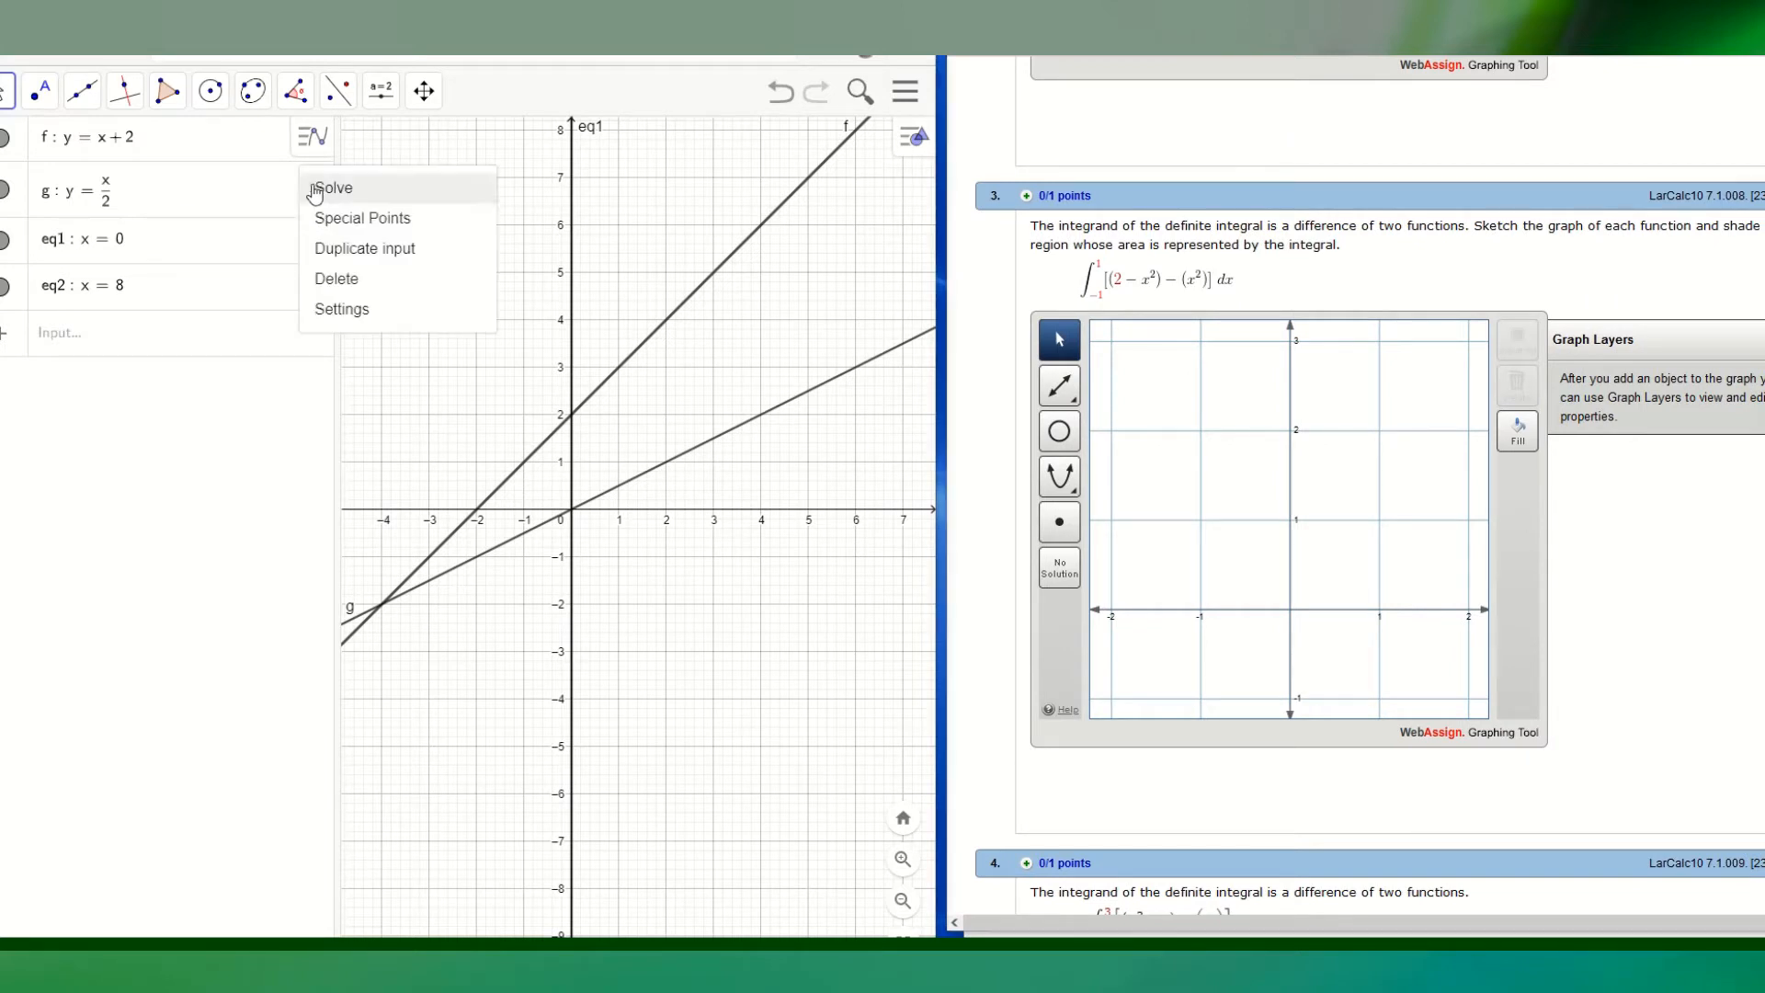
left_click(332, 281)
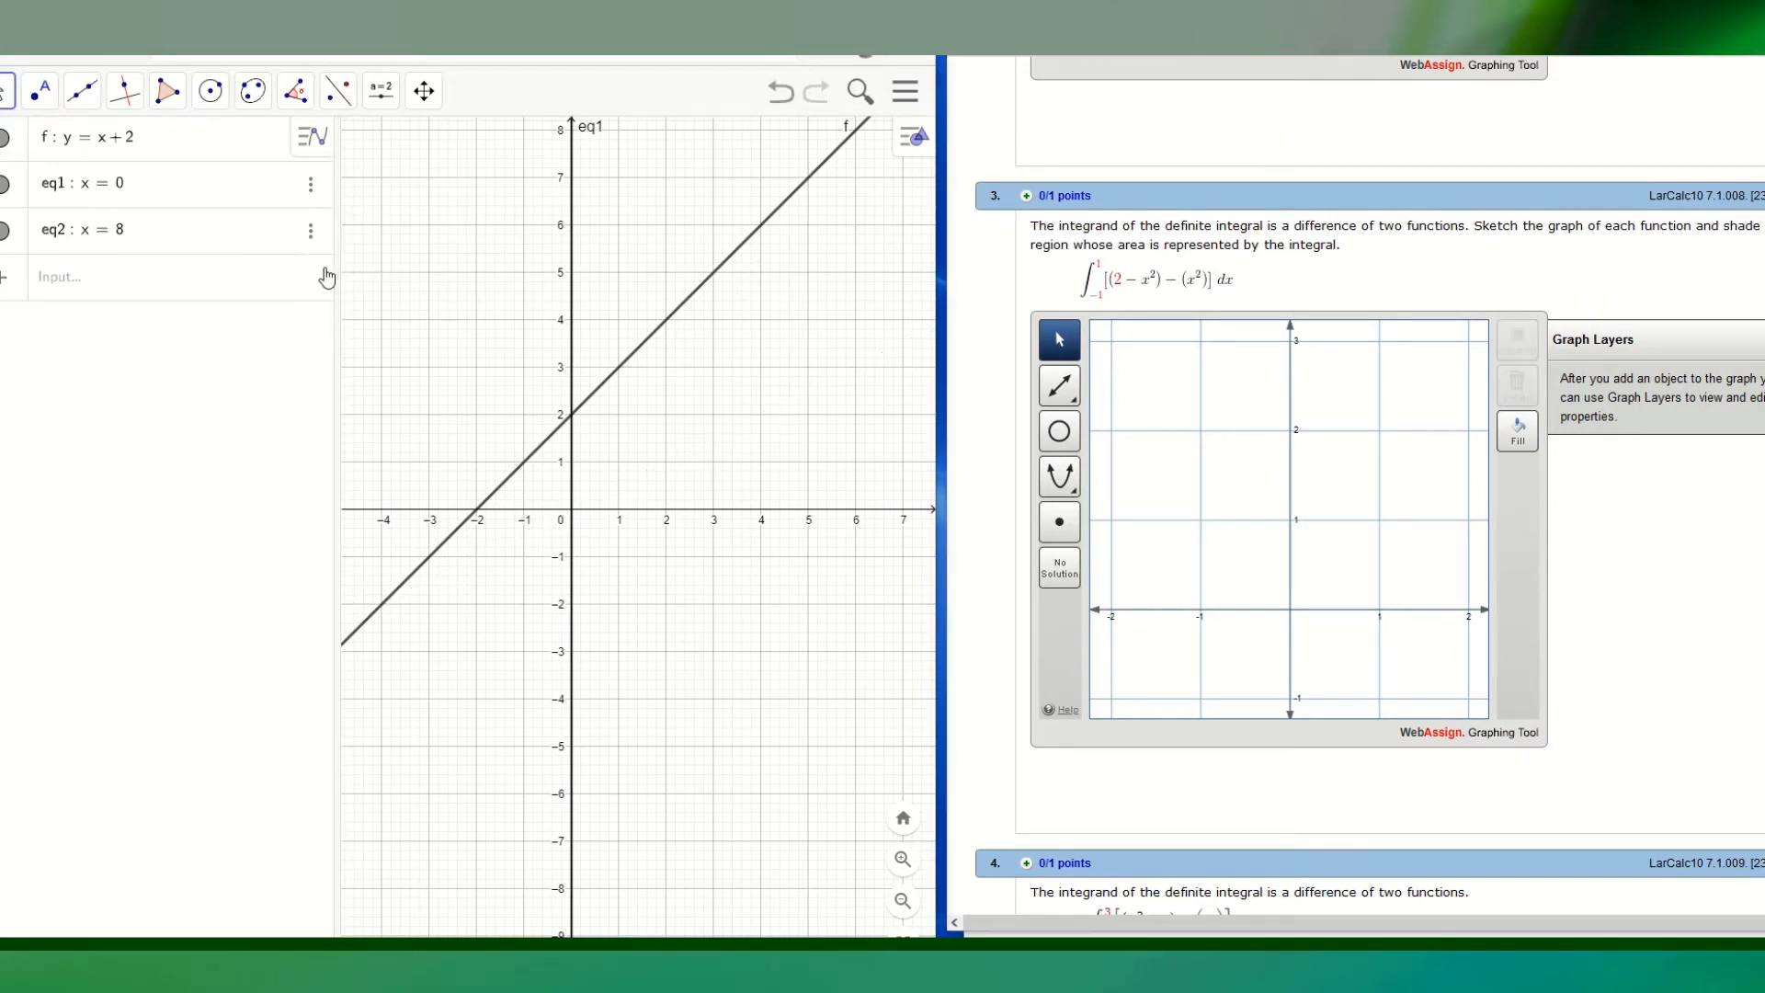
left_click(311, 191)
left_click(329, 279)
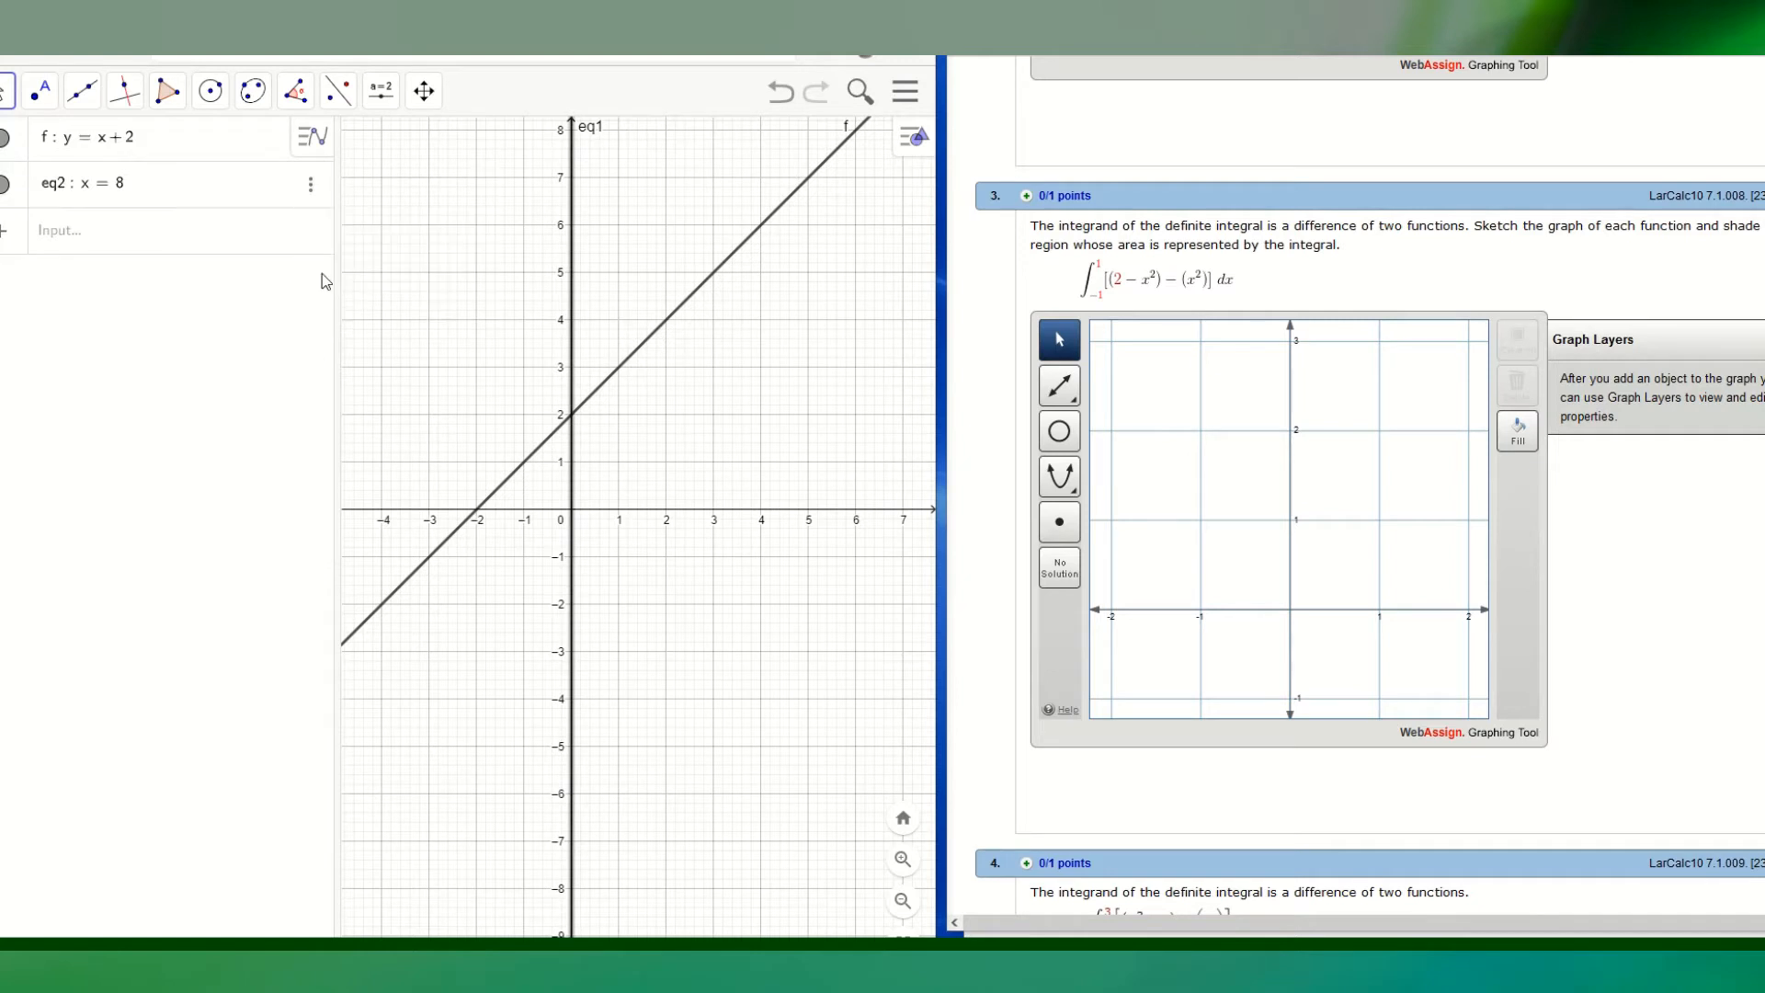
left_click(311, 189)
left_click(336, 274)
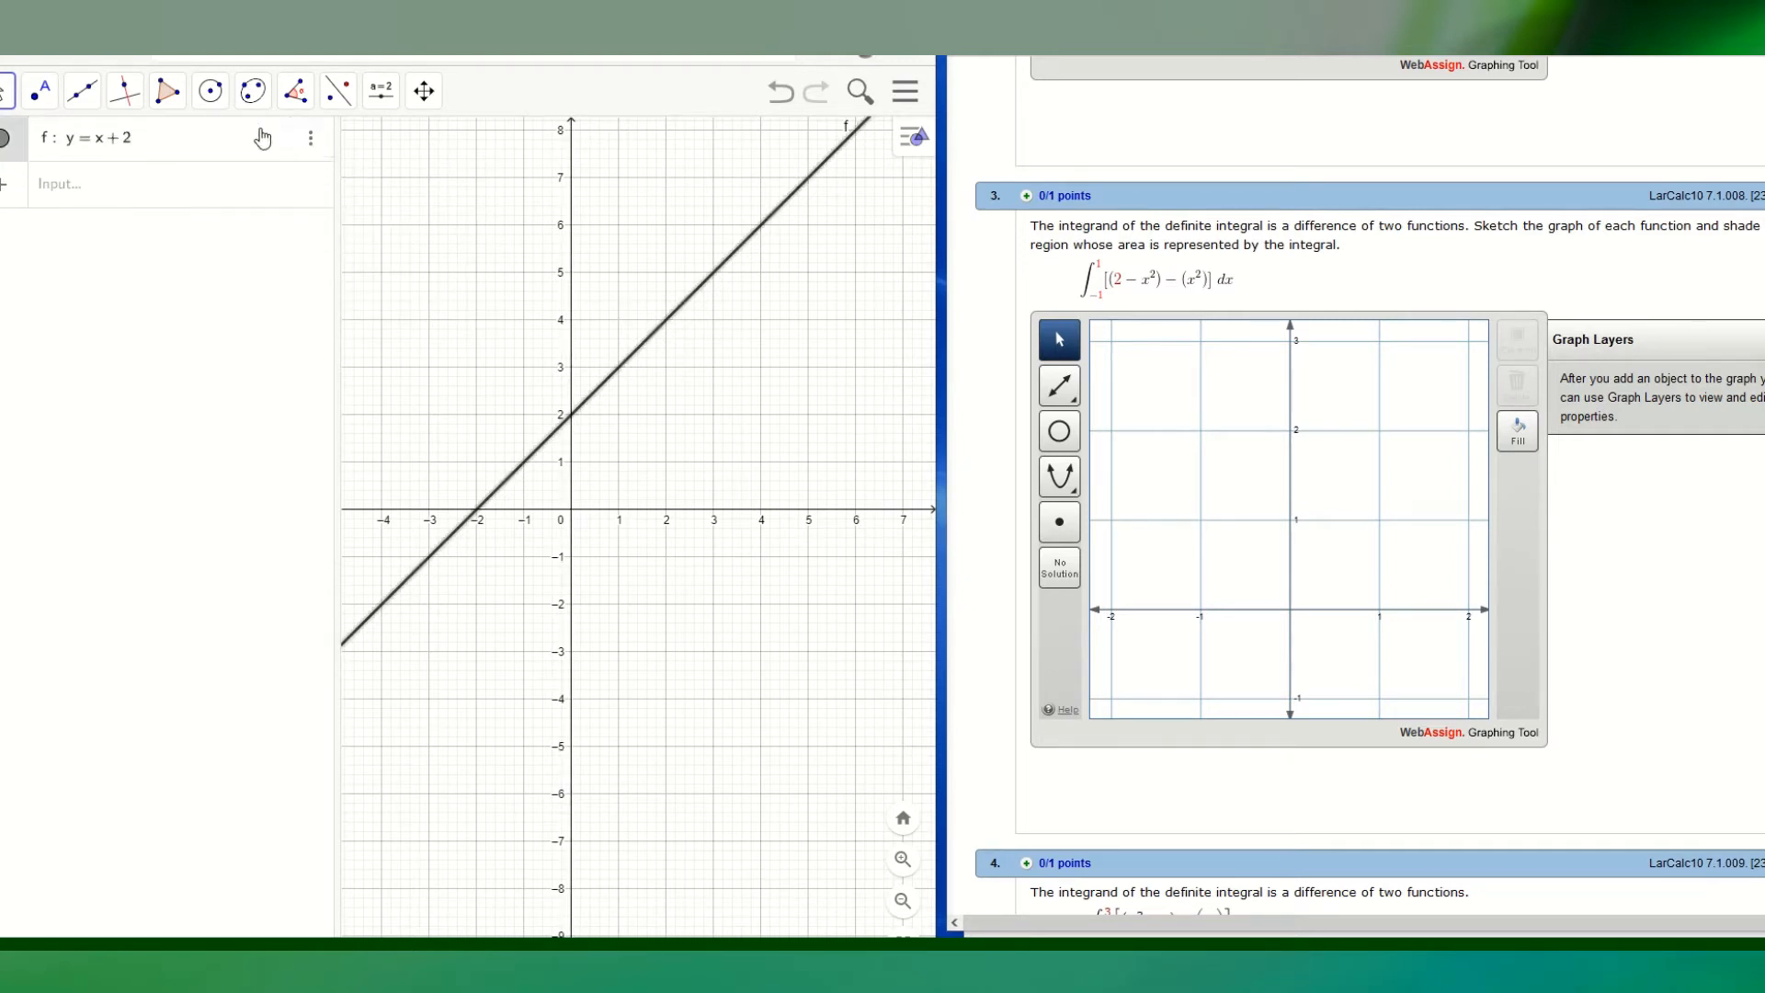
left_click(313, 139)
left_click(322, 200)
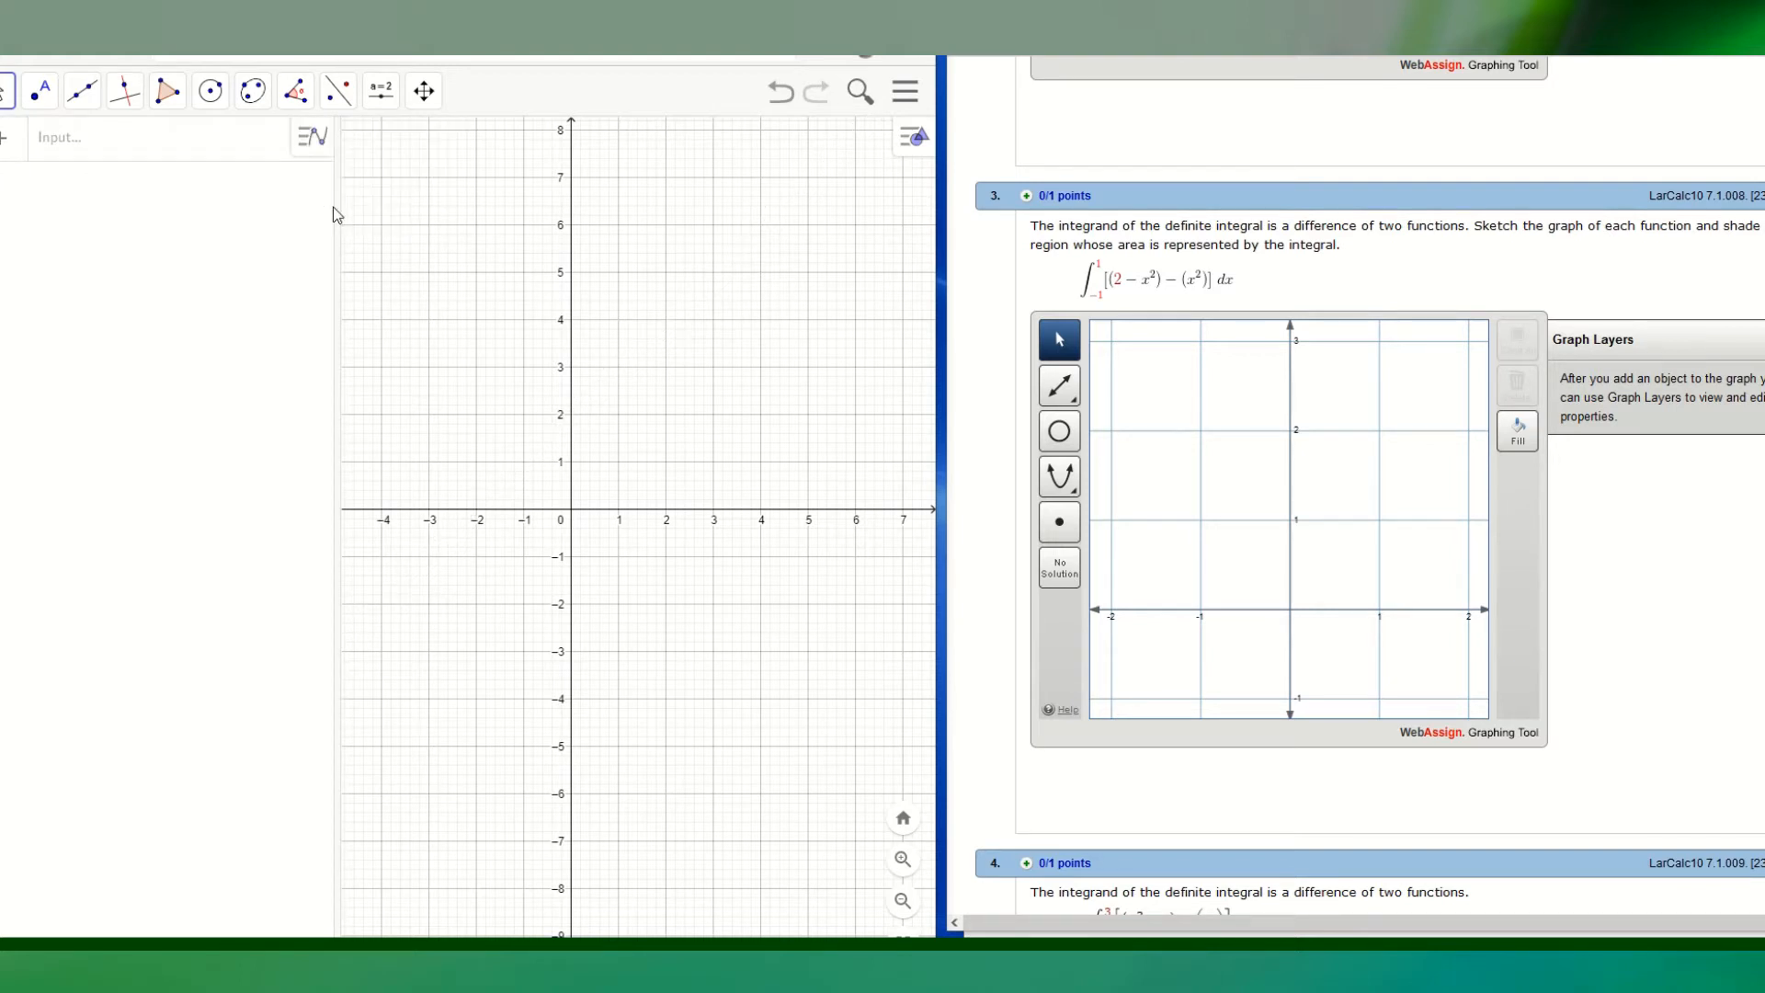
- Plot question 3's first function, y = 2 - x^2, in GeoGebra and enlarge its graph
left_click(93, 157)
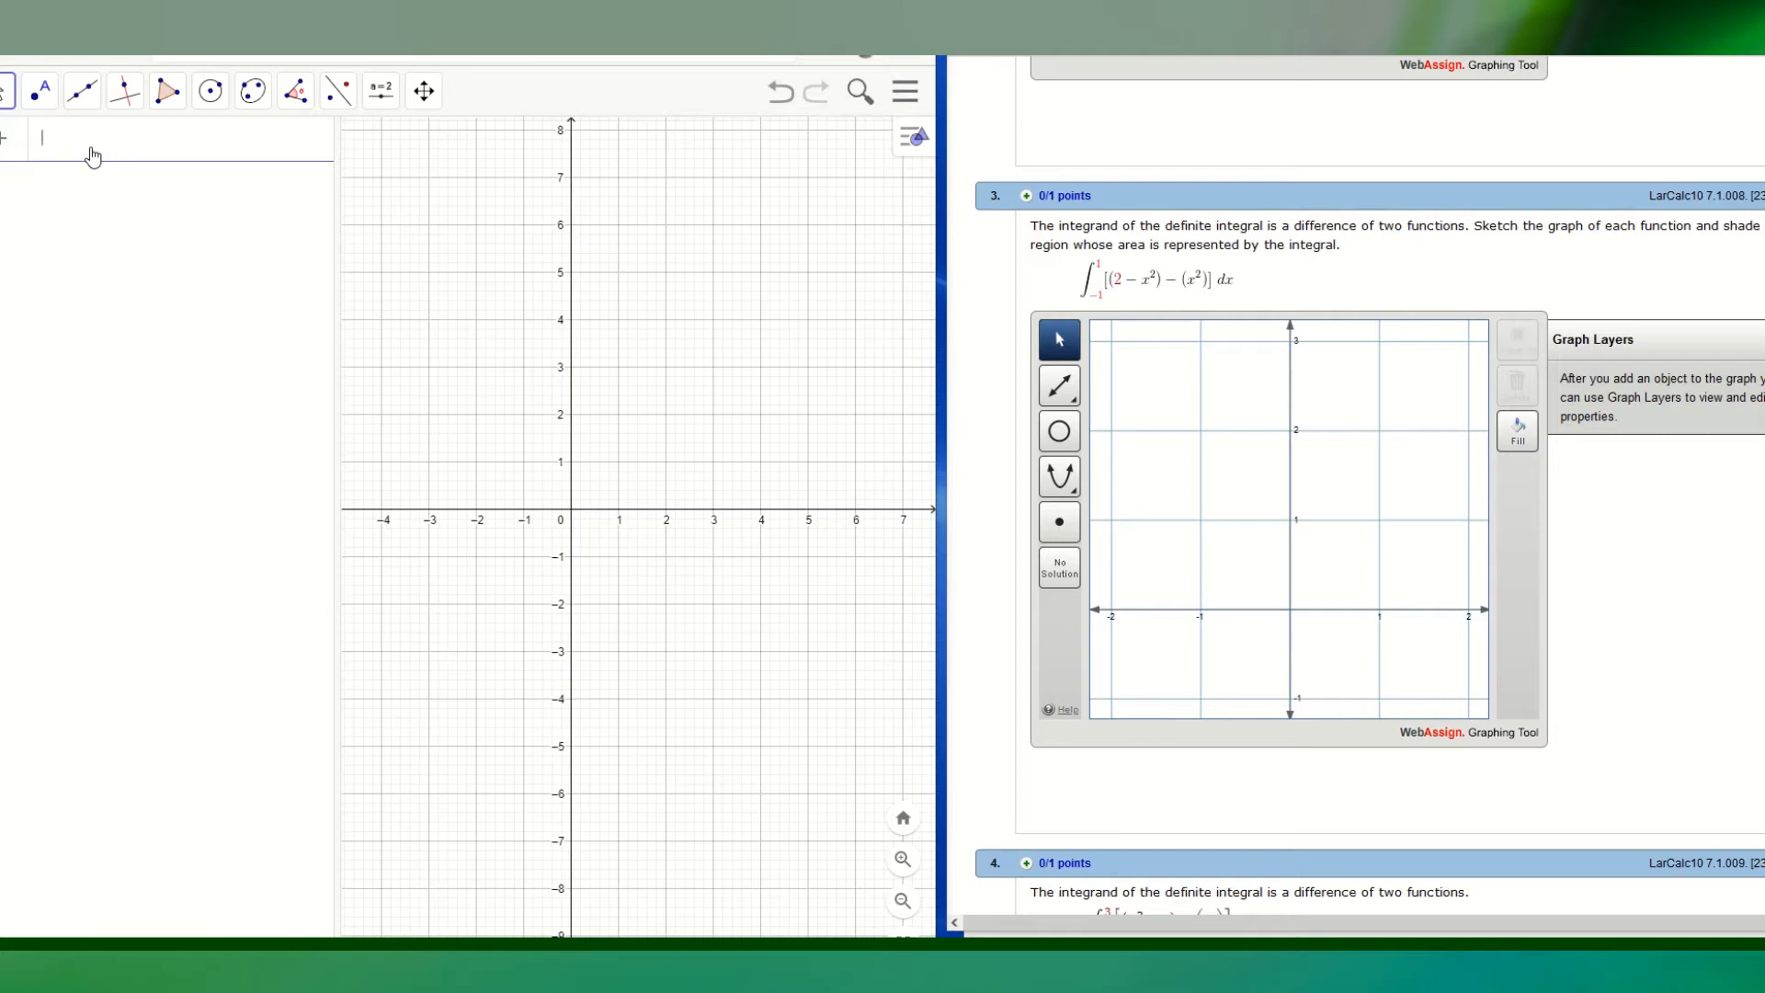
type("y=2-x")
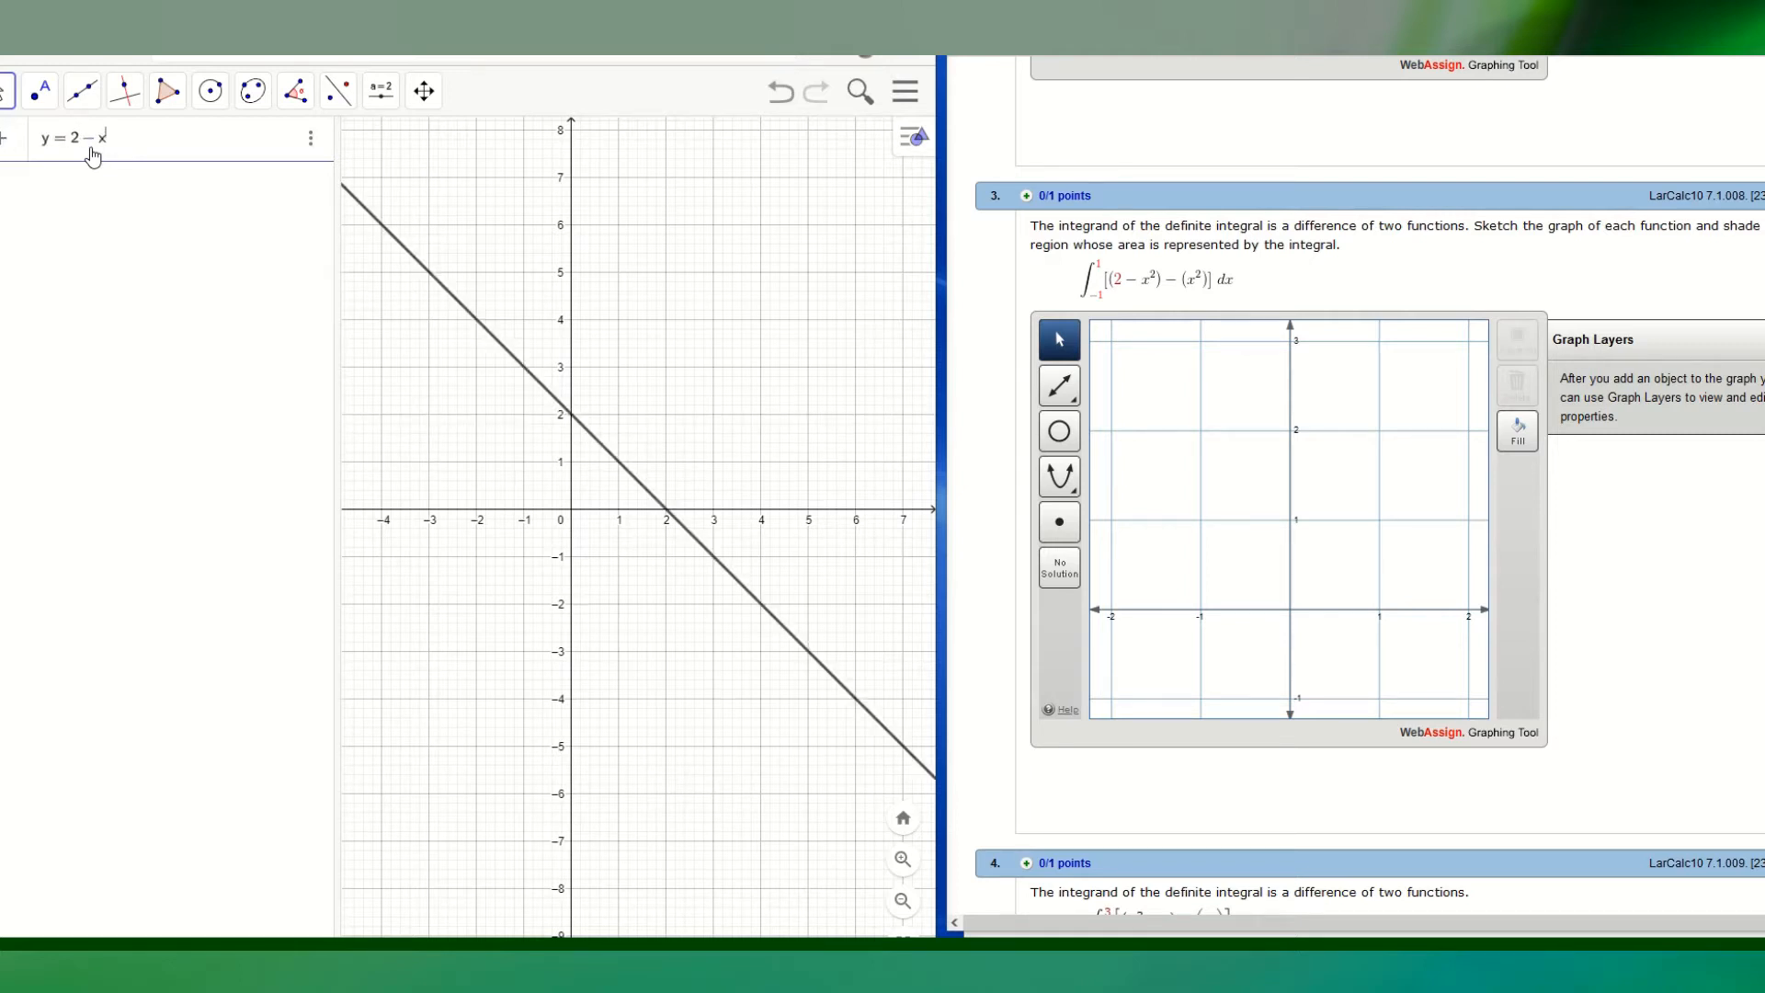
type("^2")
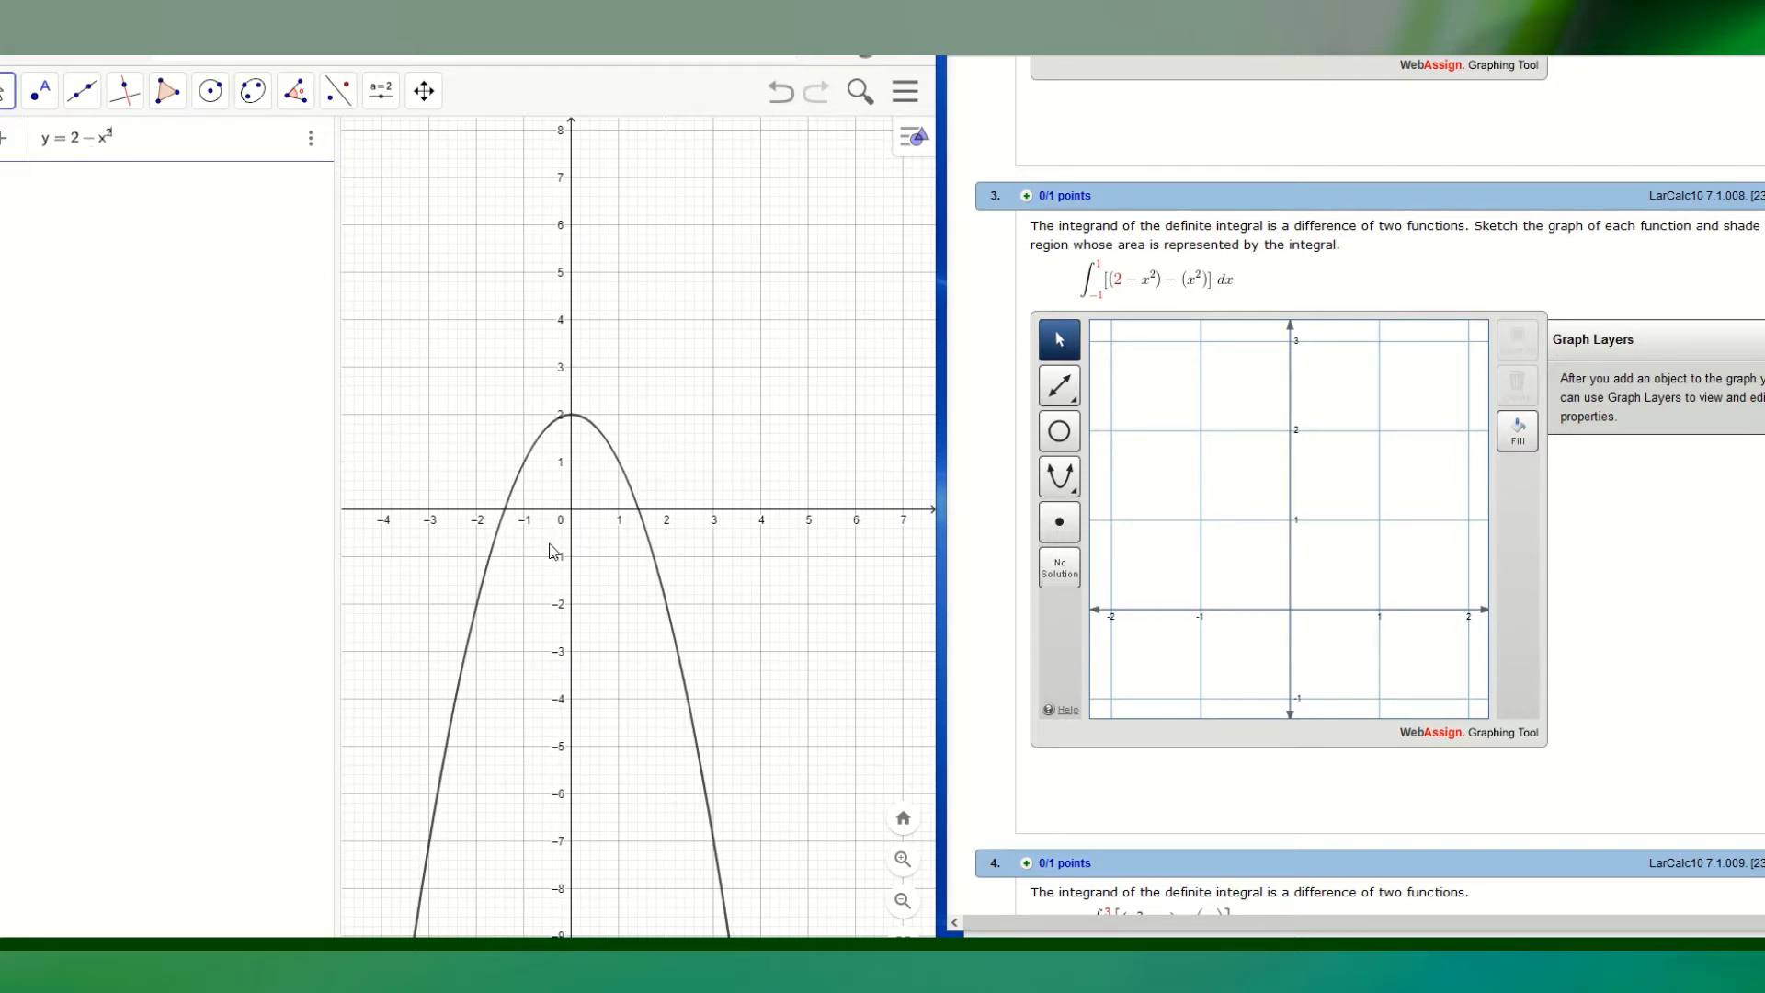
scroll(550, 549, "up", 3)
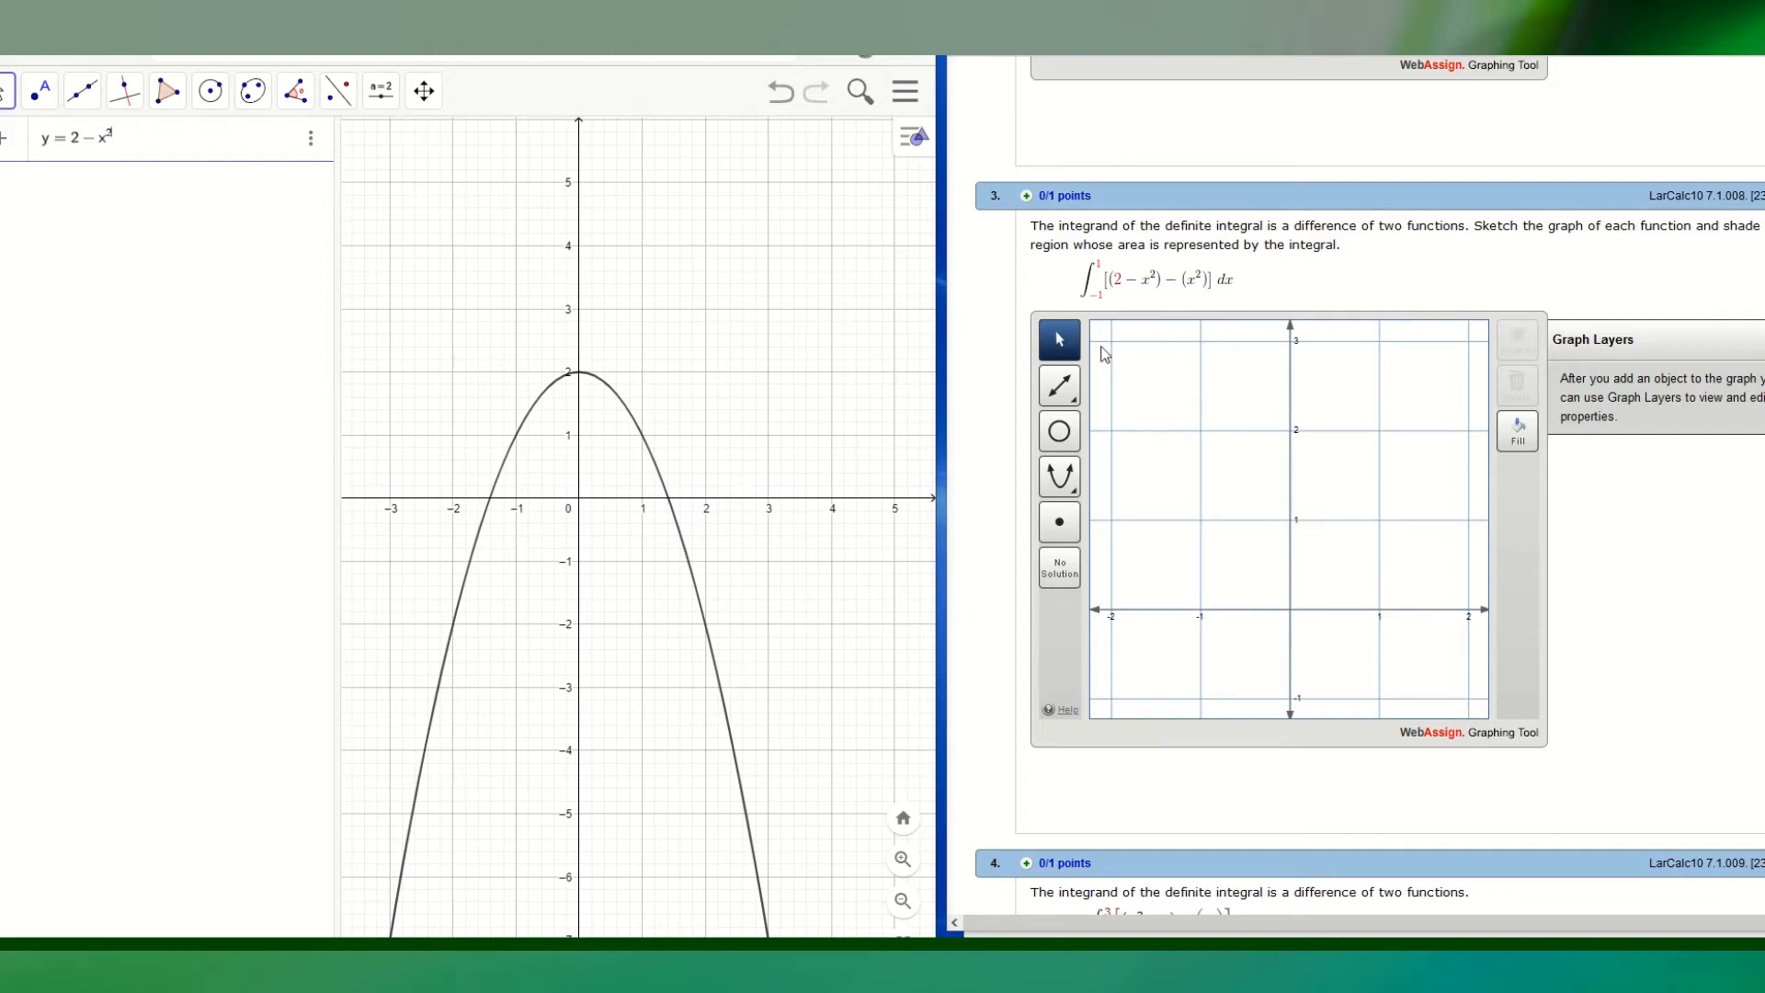
left_click(1054, 352)
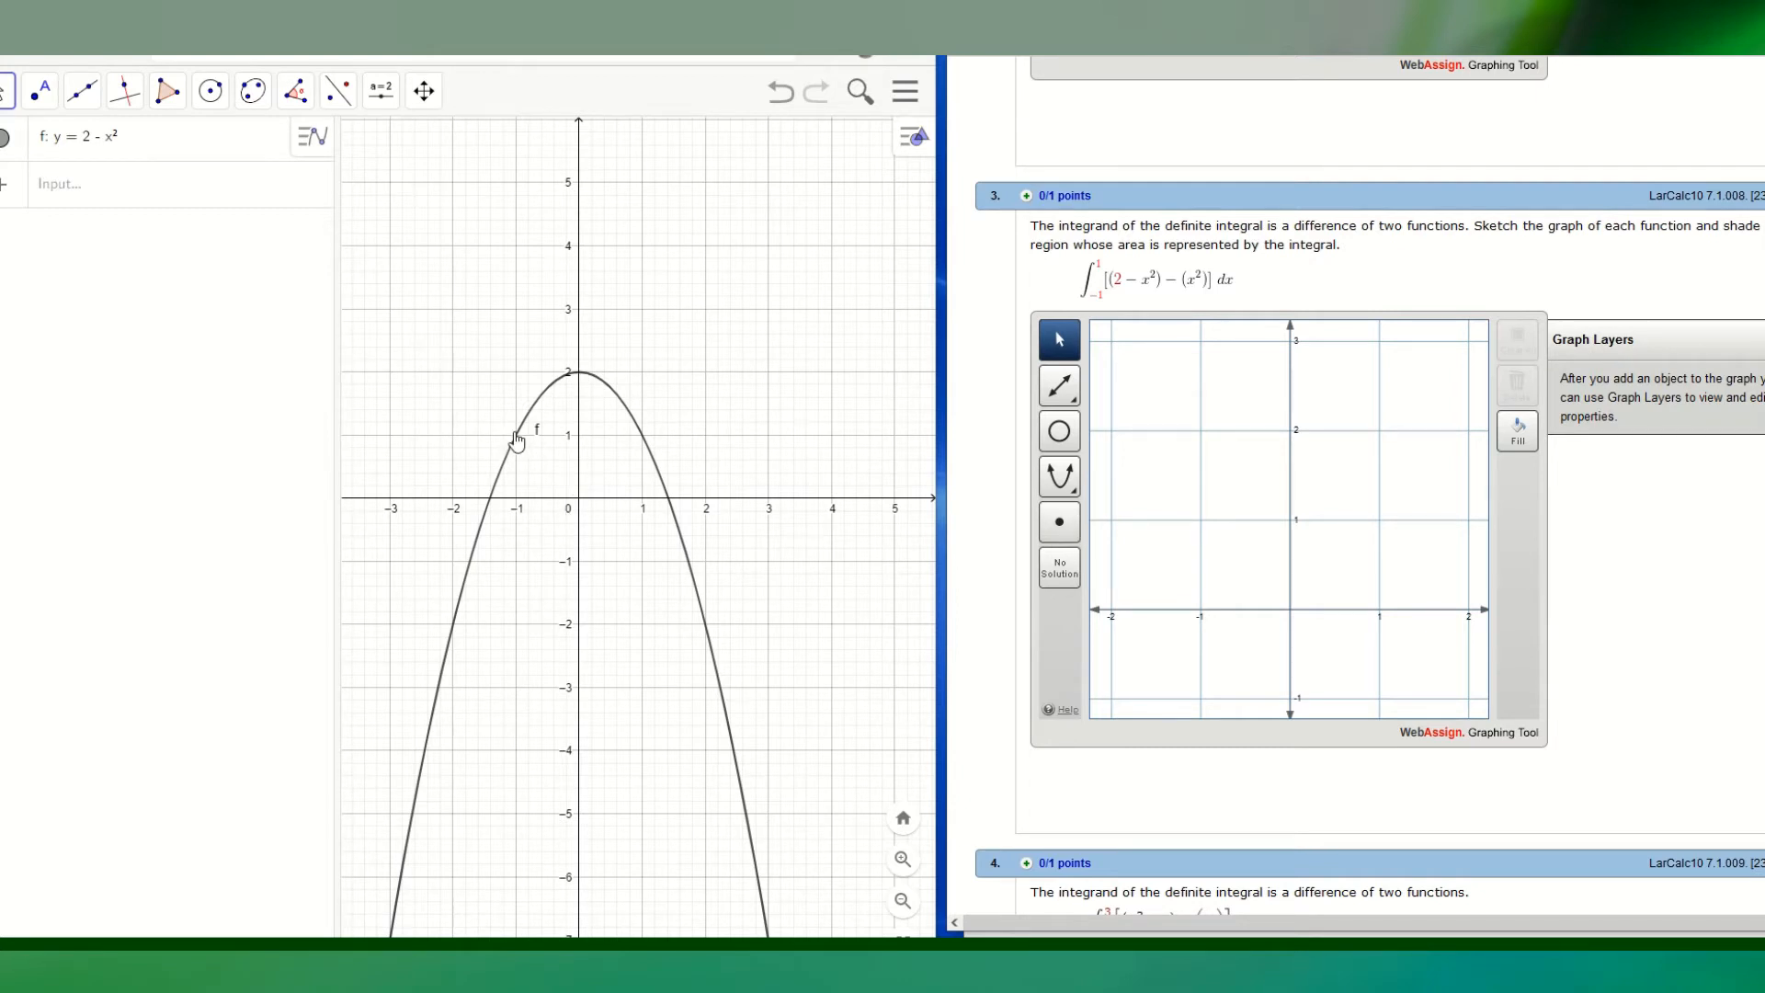
- In WebAssign question 3, draw a vertical parabola with its vertex at (0, 2) passing through (1, 1)
left_click(1061, 478)
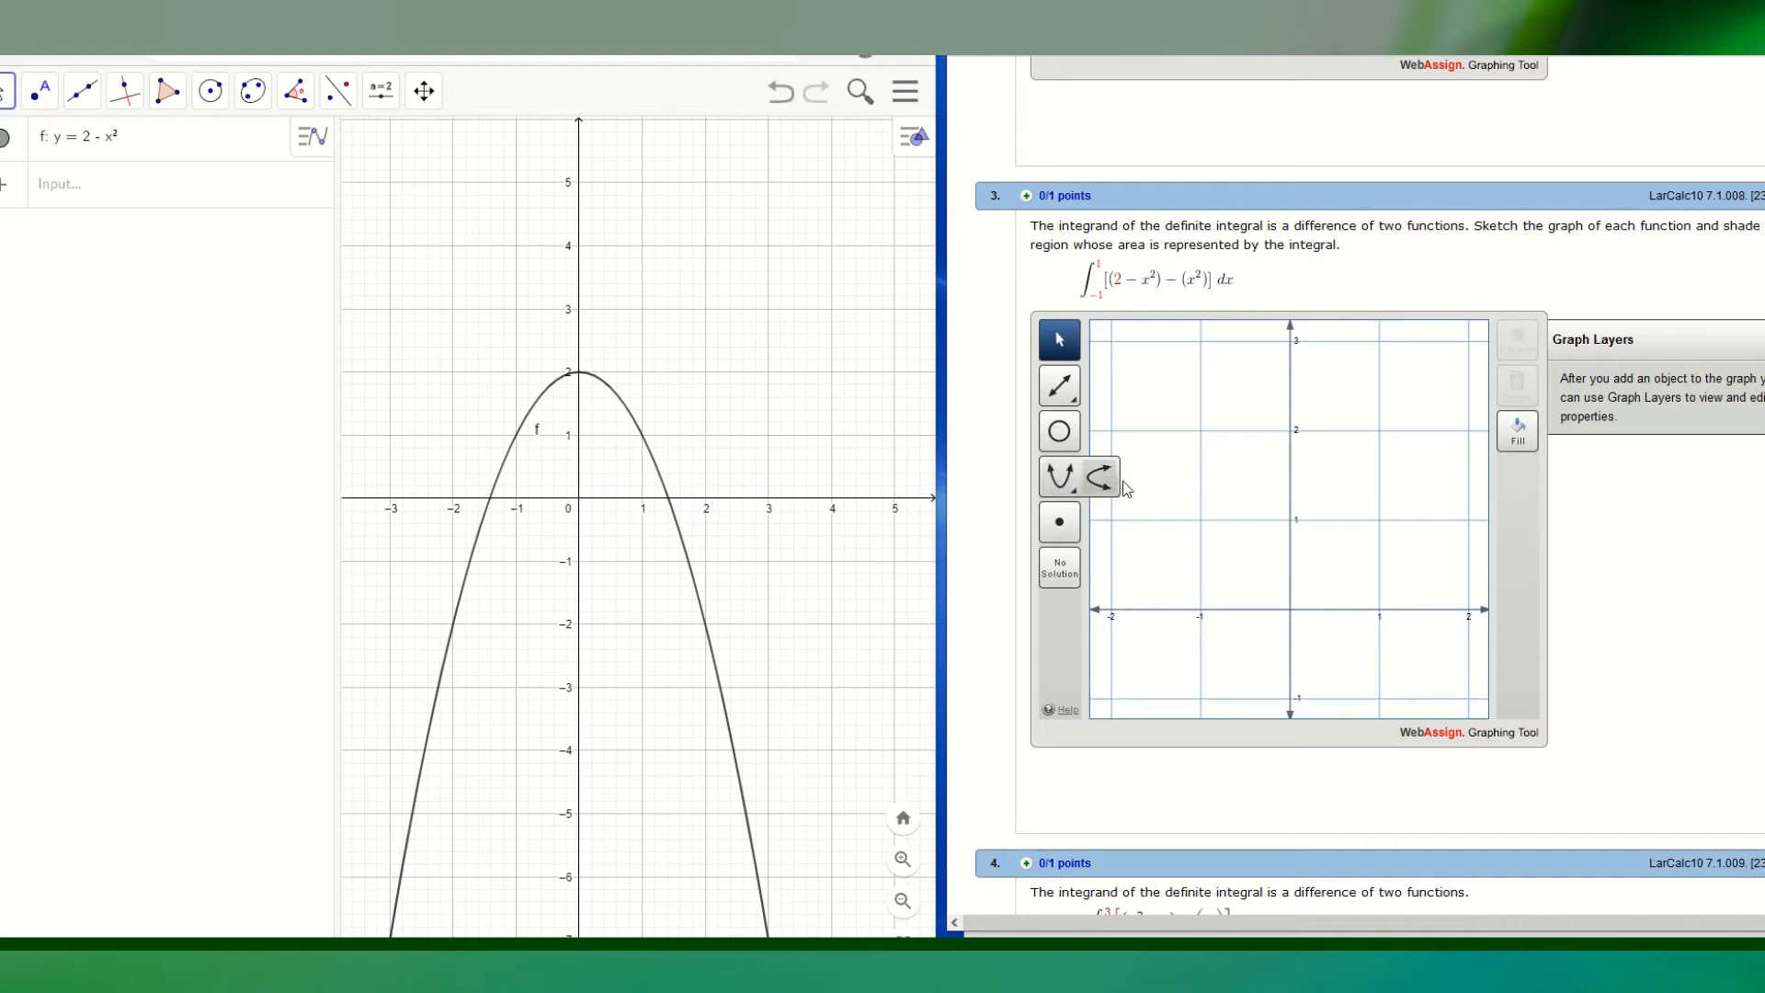
mouse_move(1065, 487)
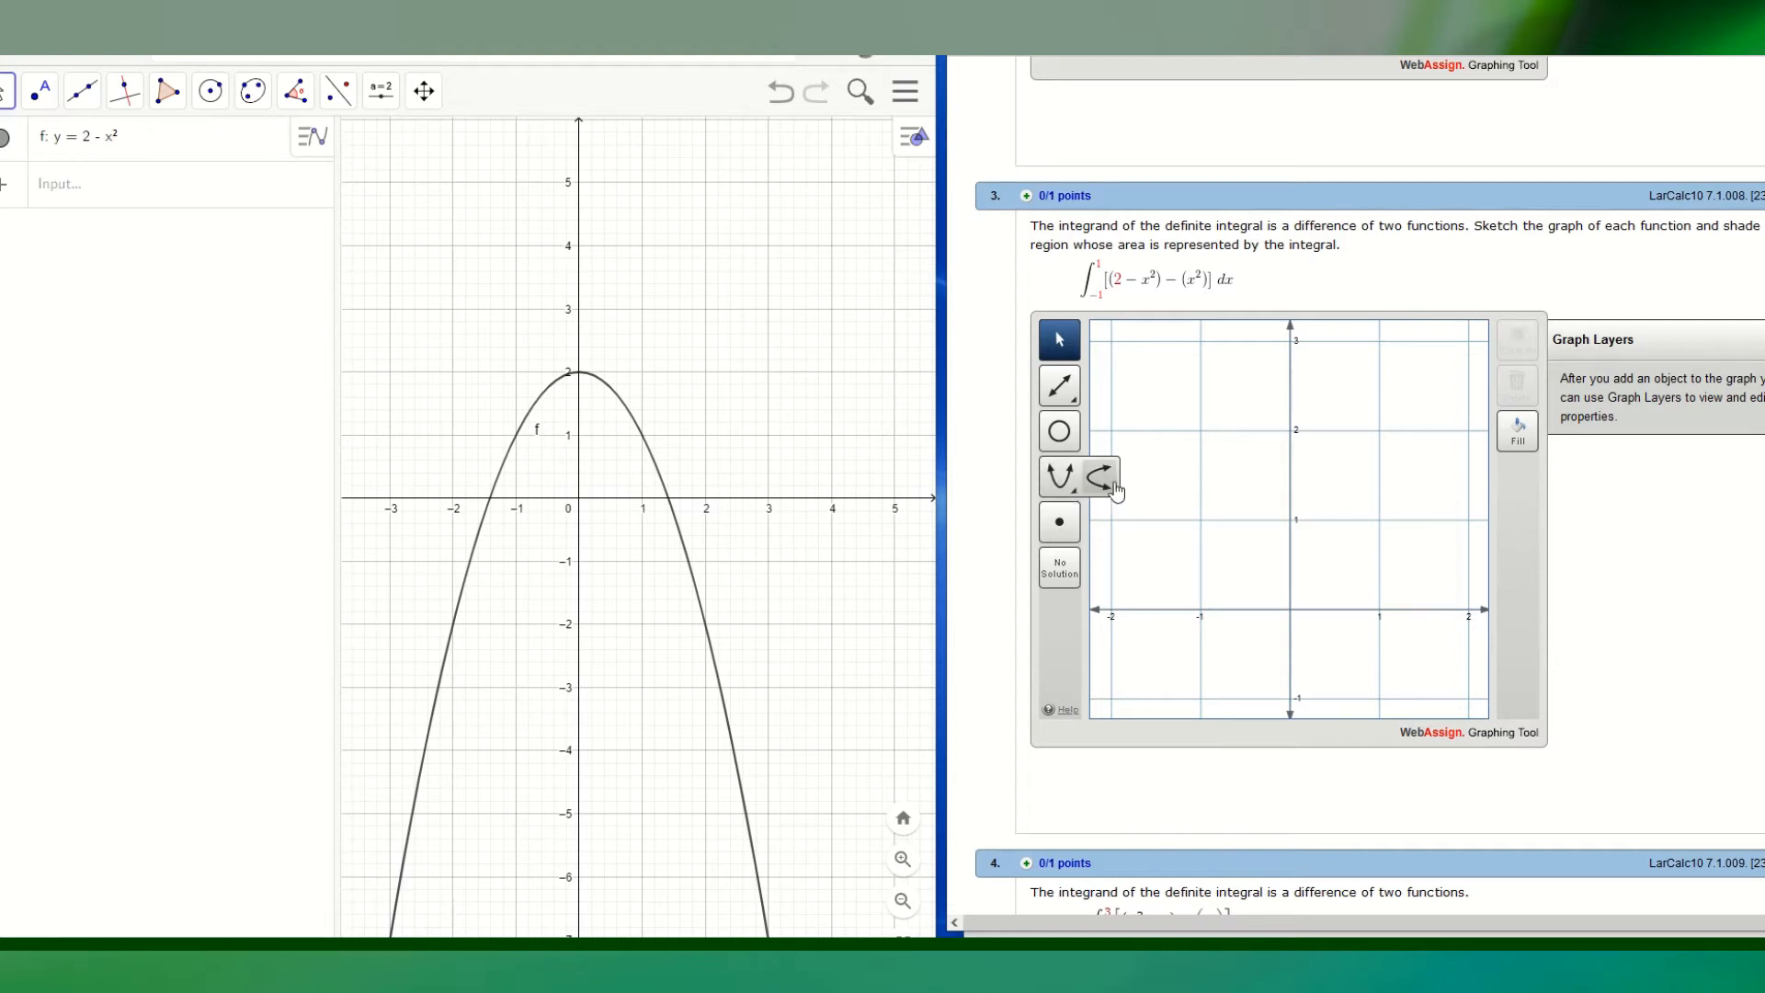
left_click(1060, 492)
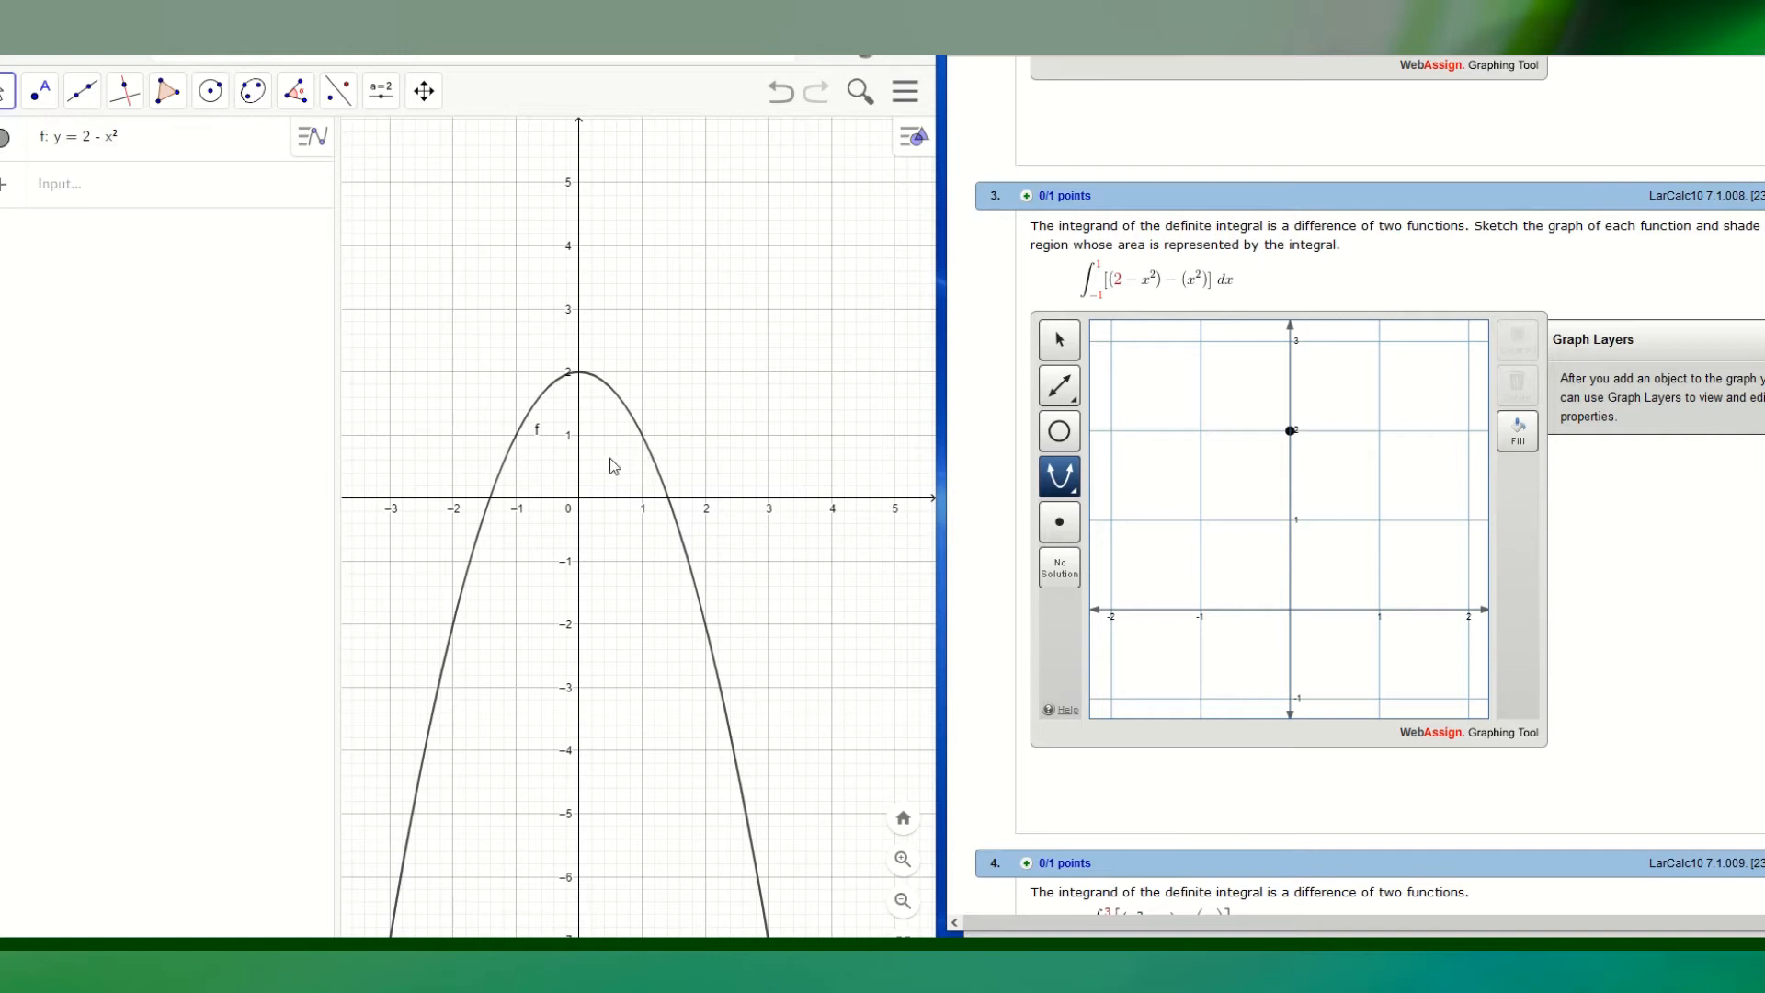
left_click(1380, 522)
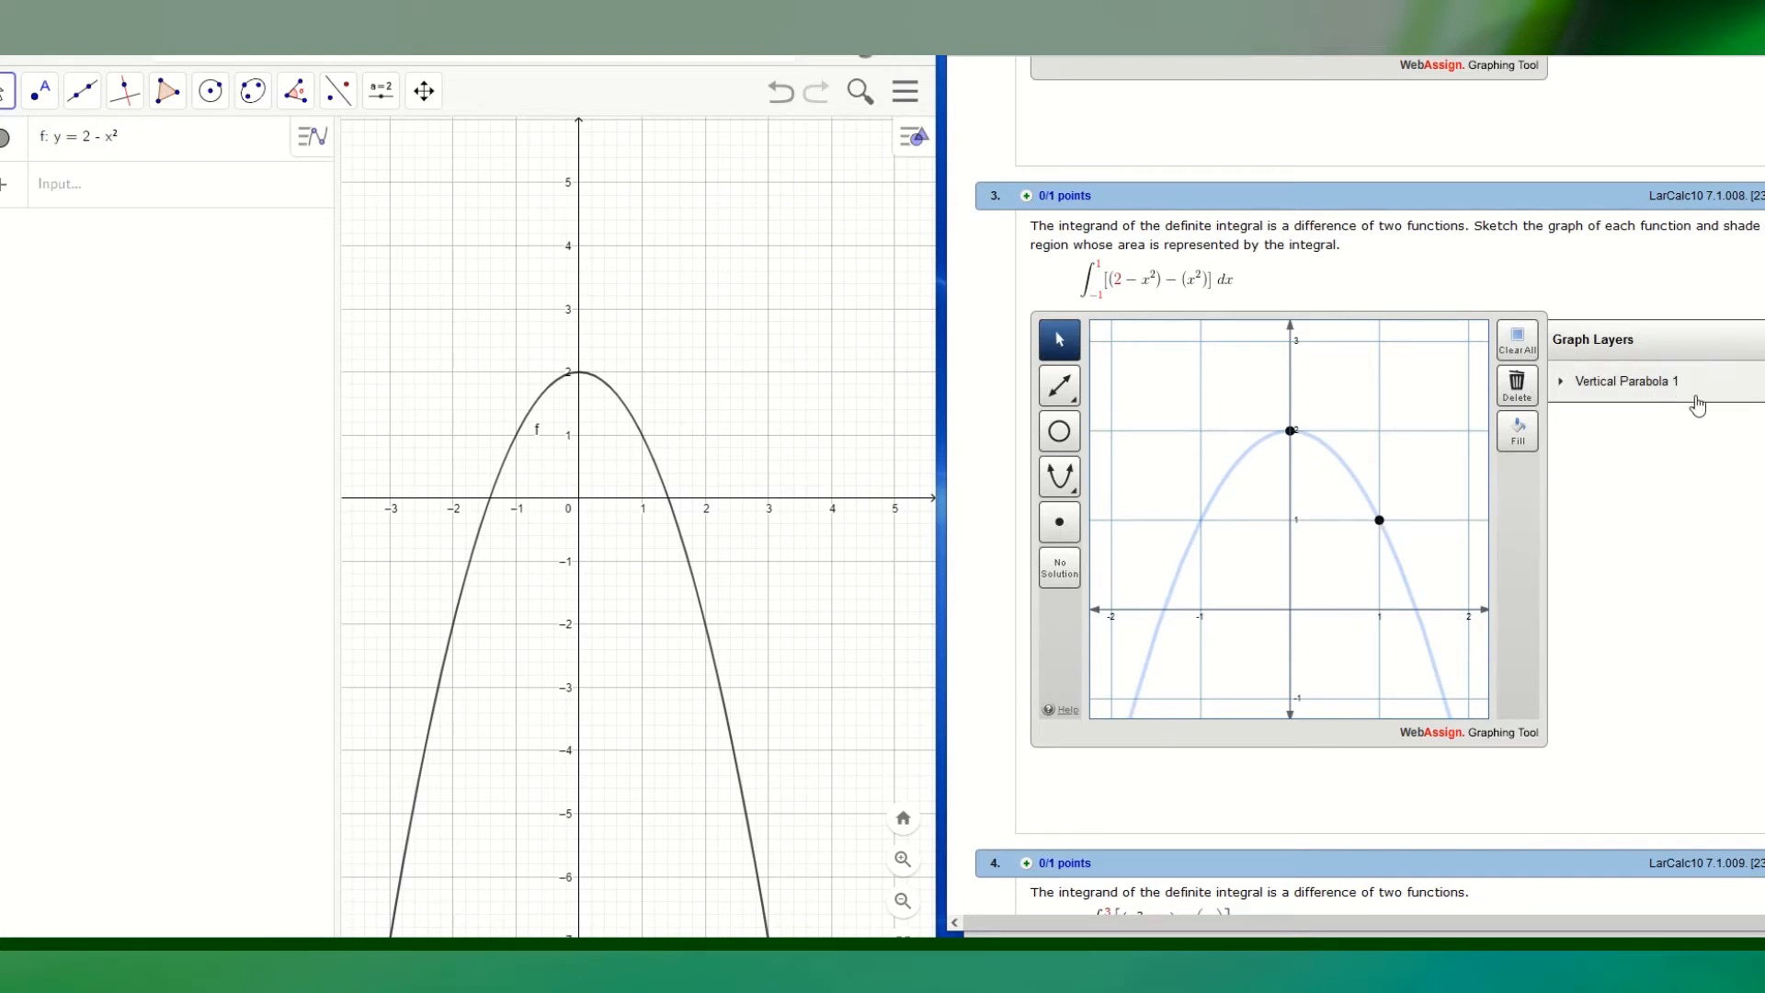
left_click(1379, 523)
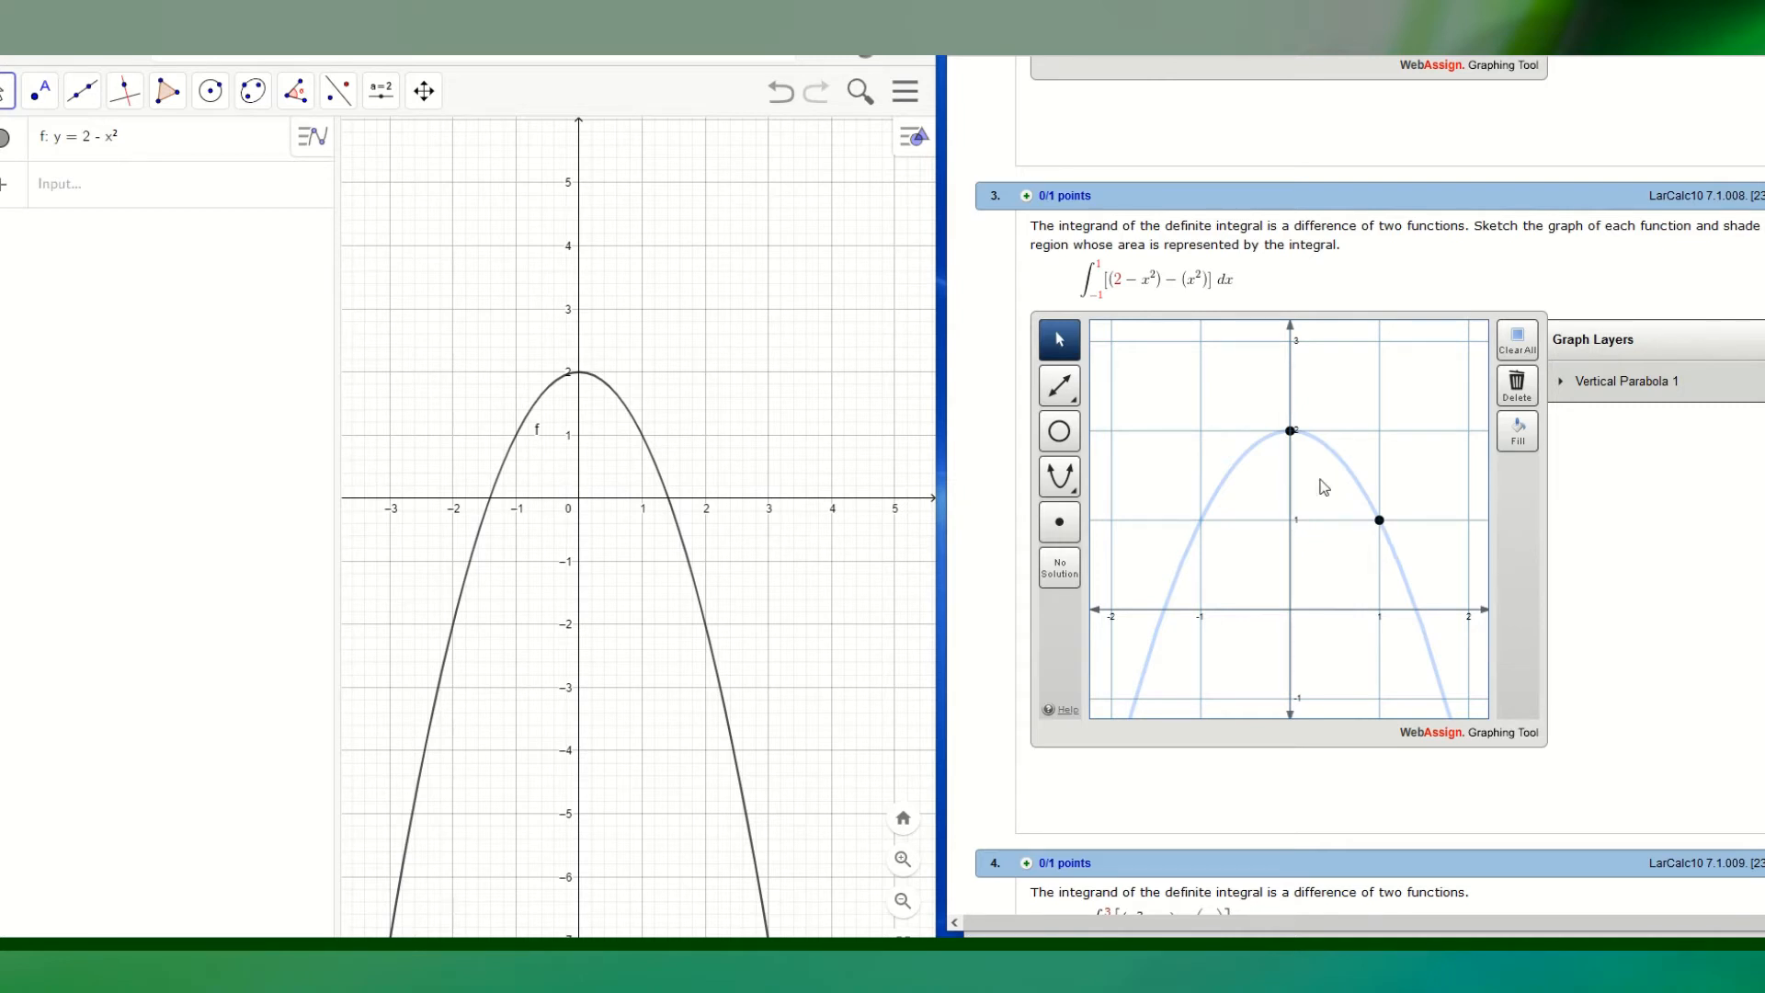
- Plot the second function y = x^2 in GeoGebra and hide the curve y = 2 - x^2
left_click(99, 187)
type("y=x")
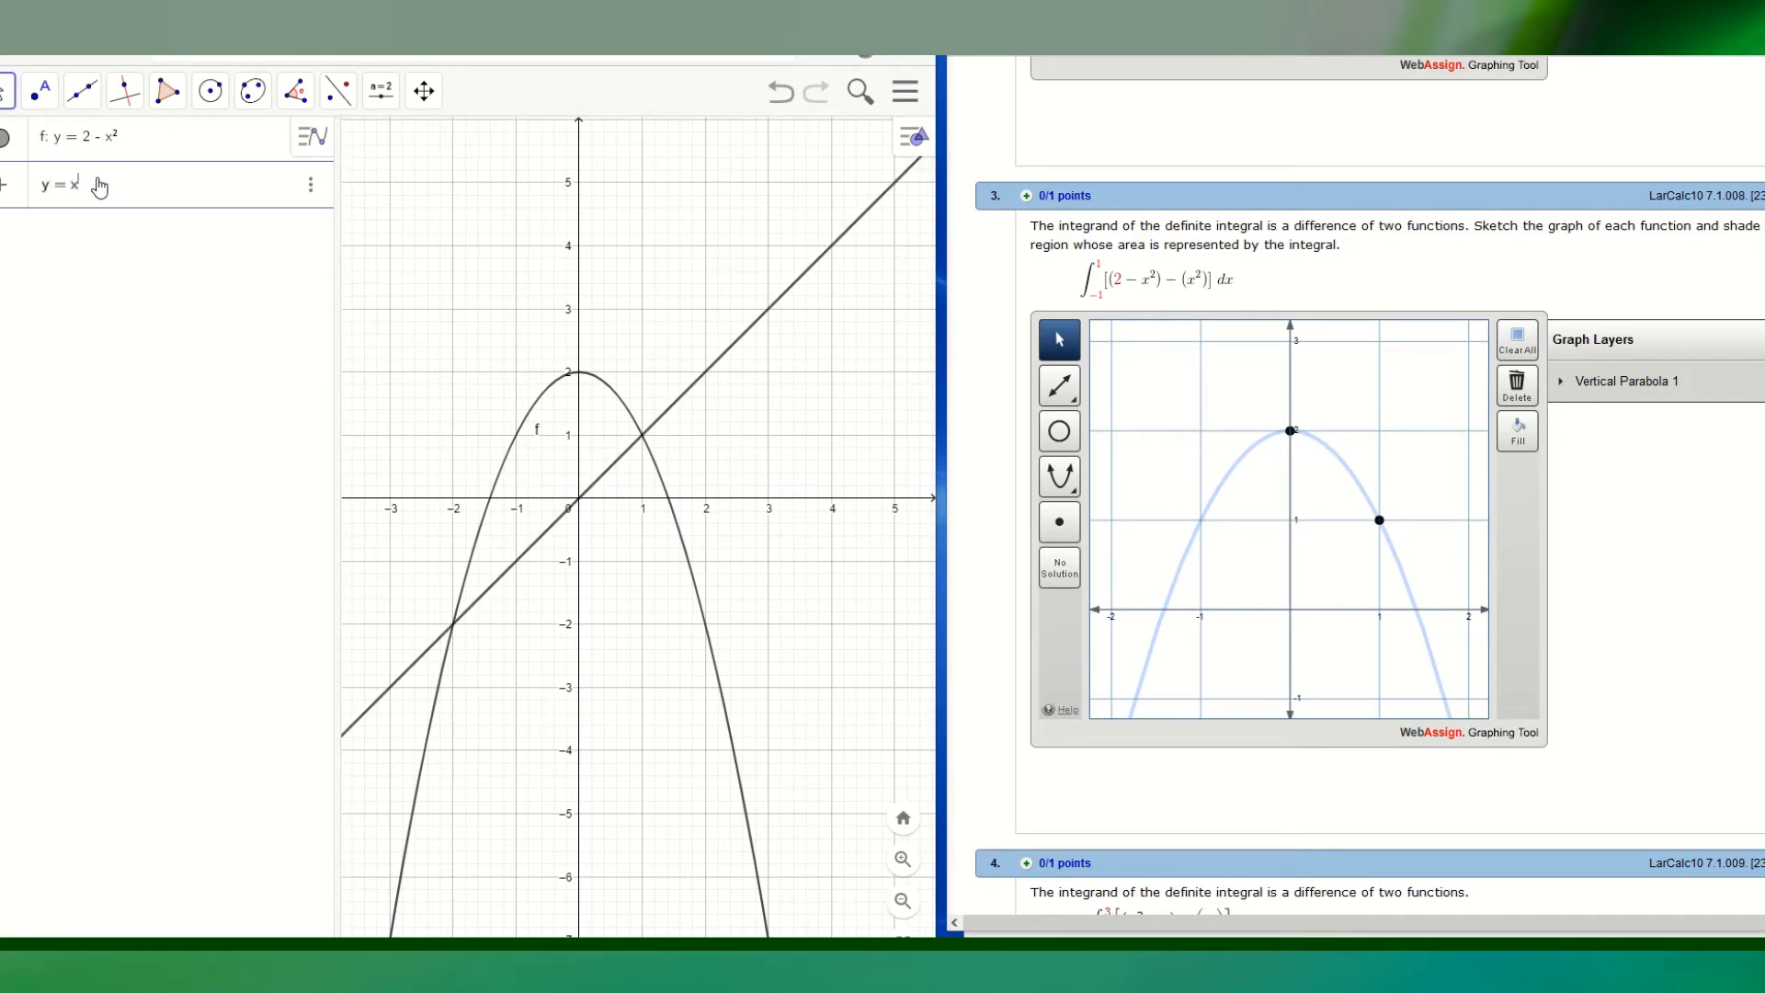
type("^2")
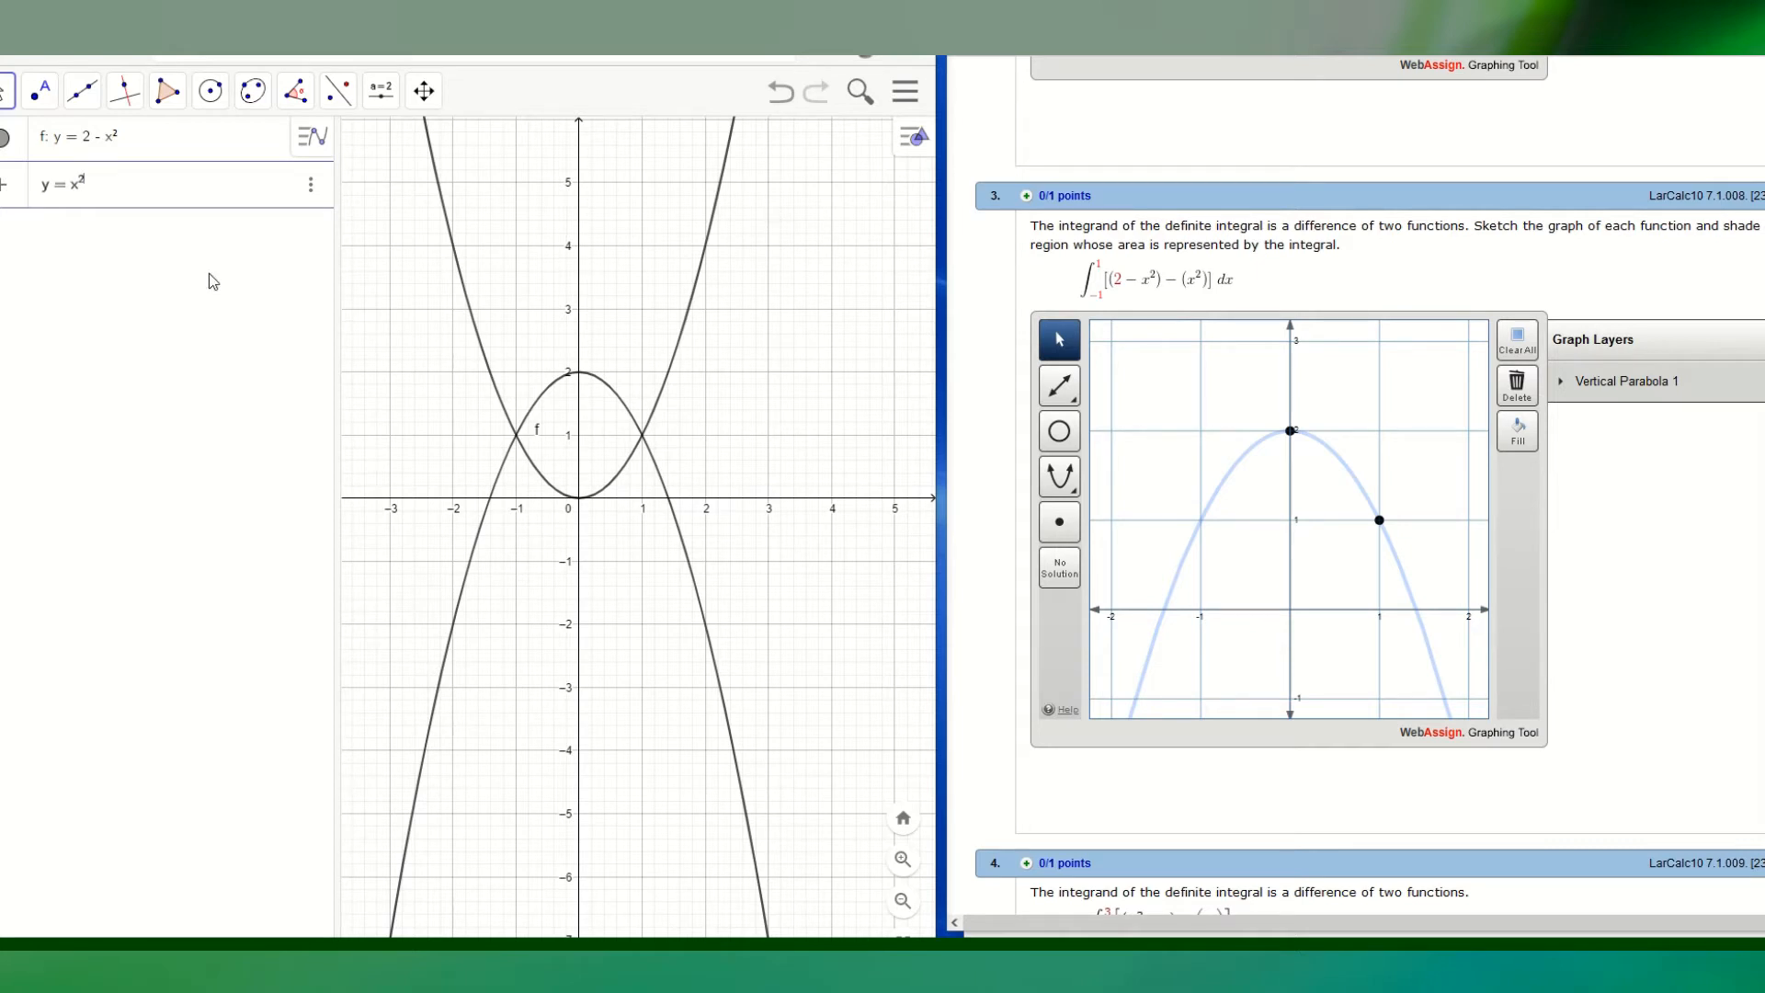
left_click(4, 140)
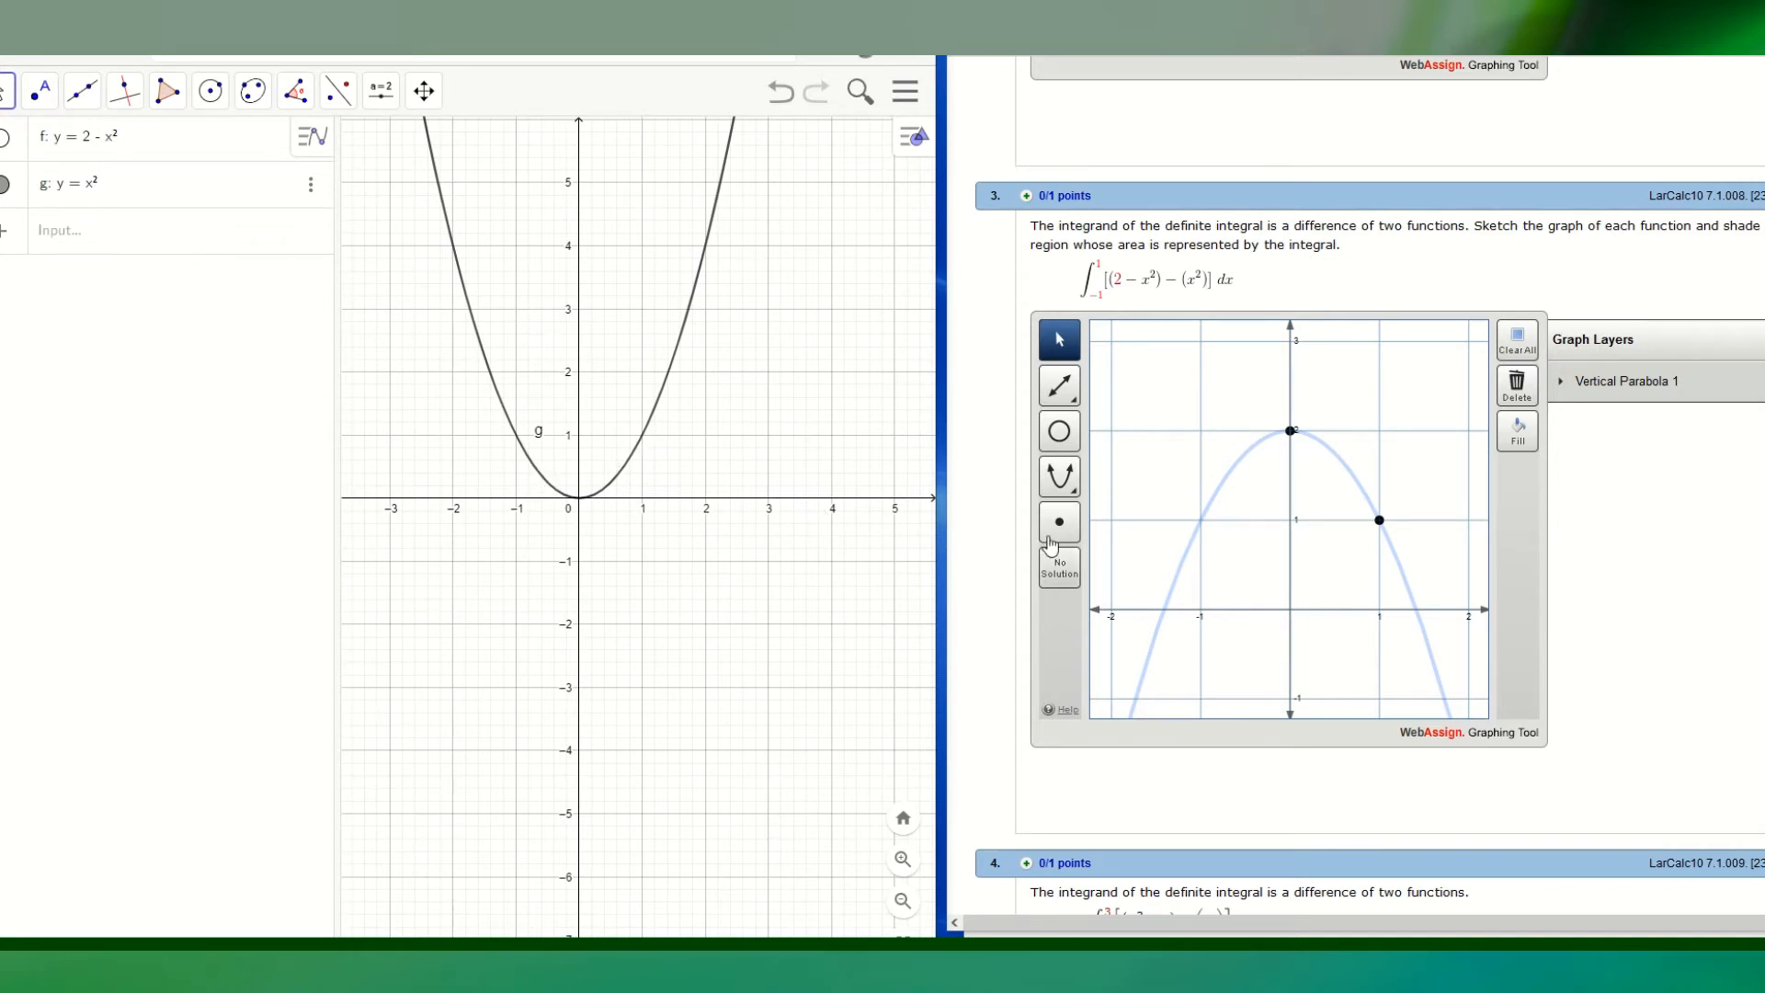
- Draw a second vertical parabola in question 3's graph with its vertex at (0, 0) passing through (1, 1)
left_click(1060, 478)
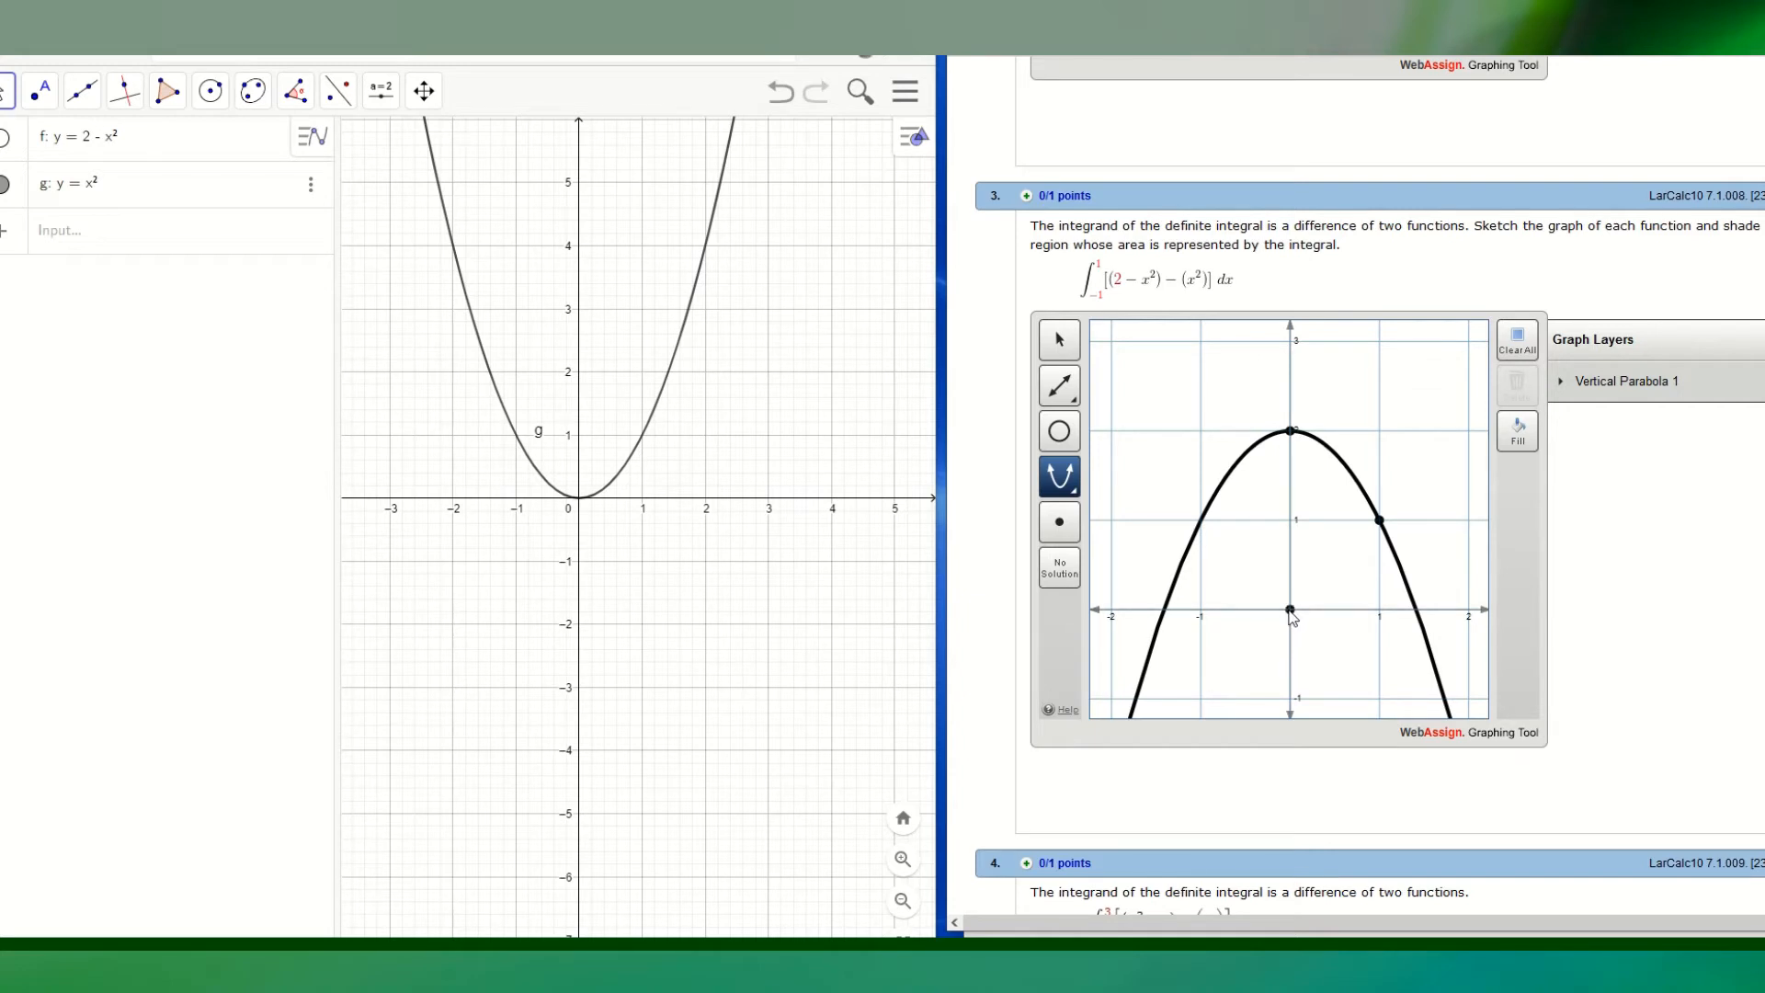
left_click(1379, 522)
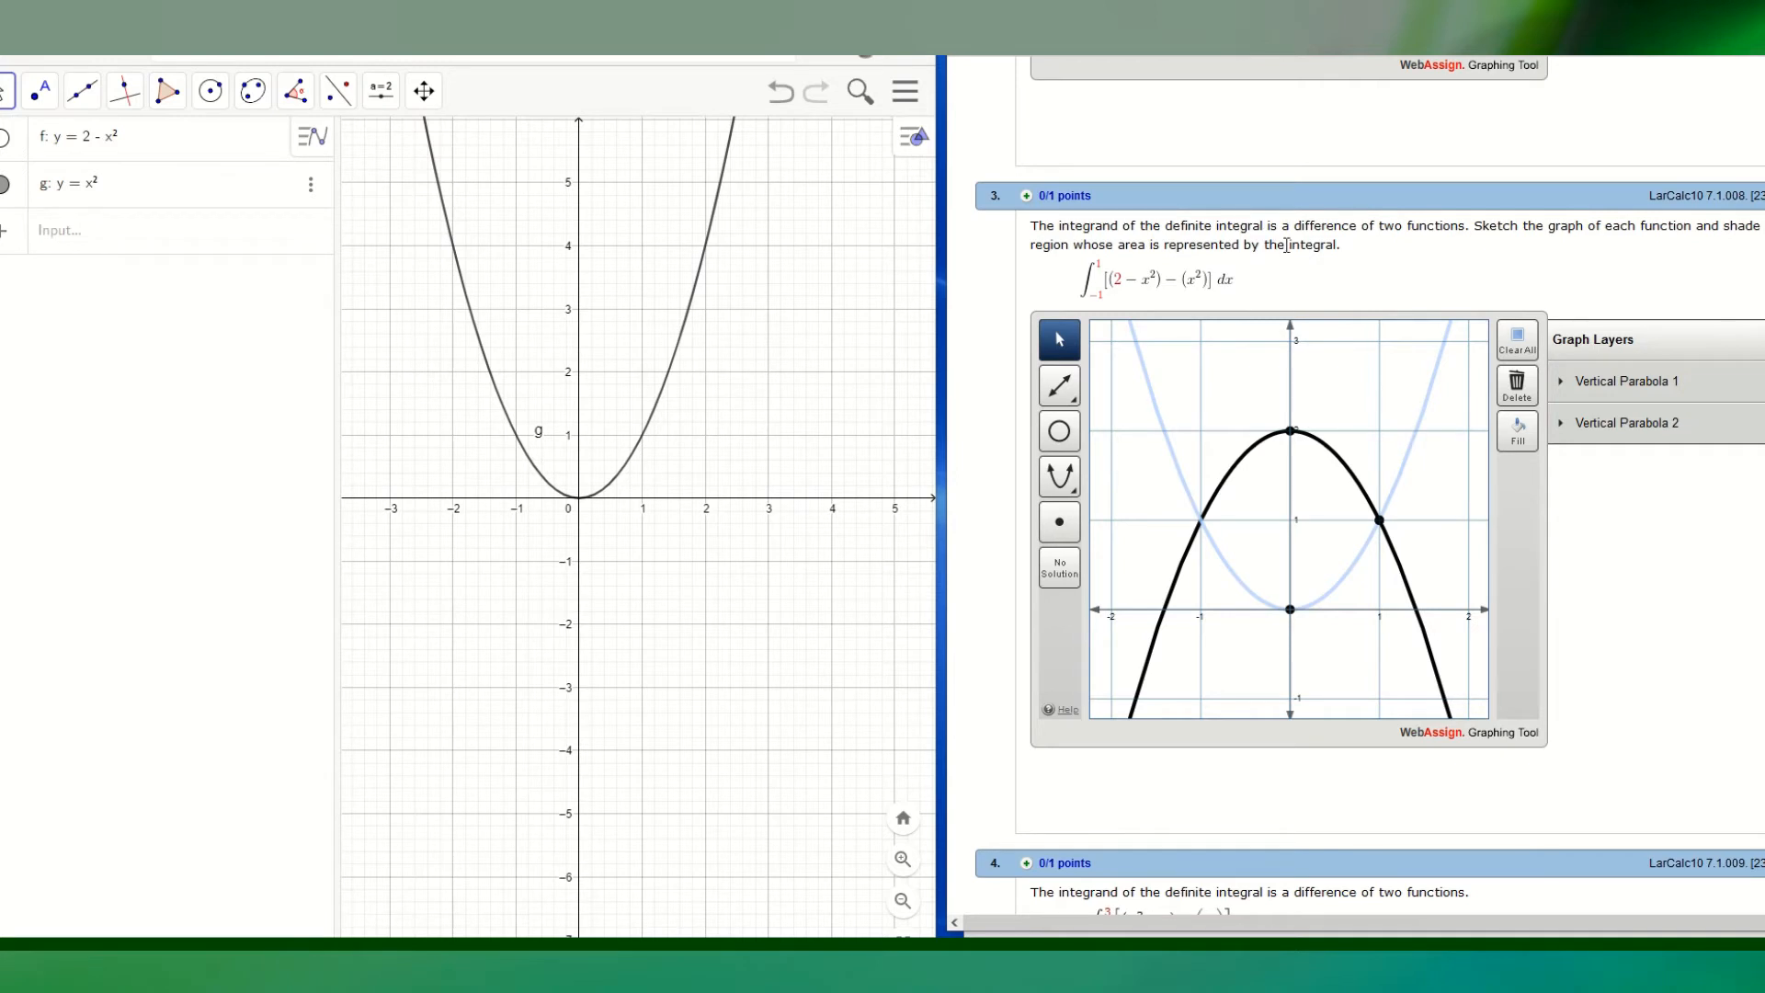
- Fill the region enclosed between the two parabolas in question 3's graph
scroll(1276, 236, "up", 2)
scroll(1276, 236, "up", 1)
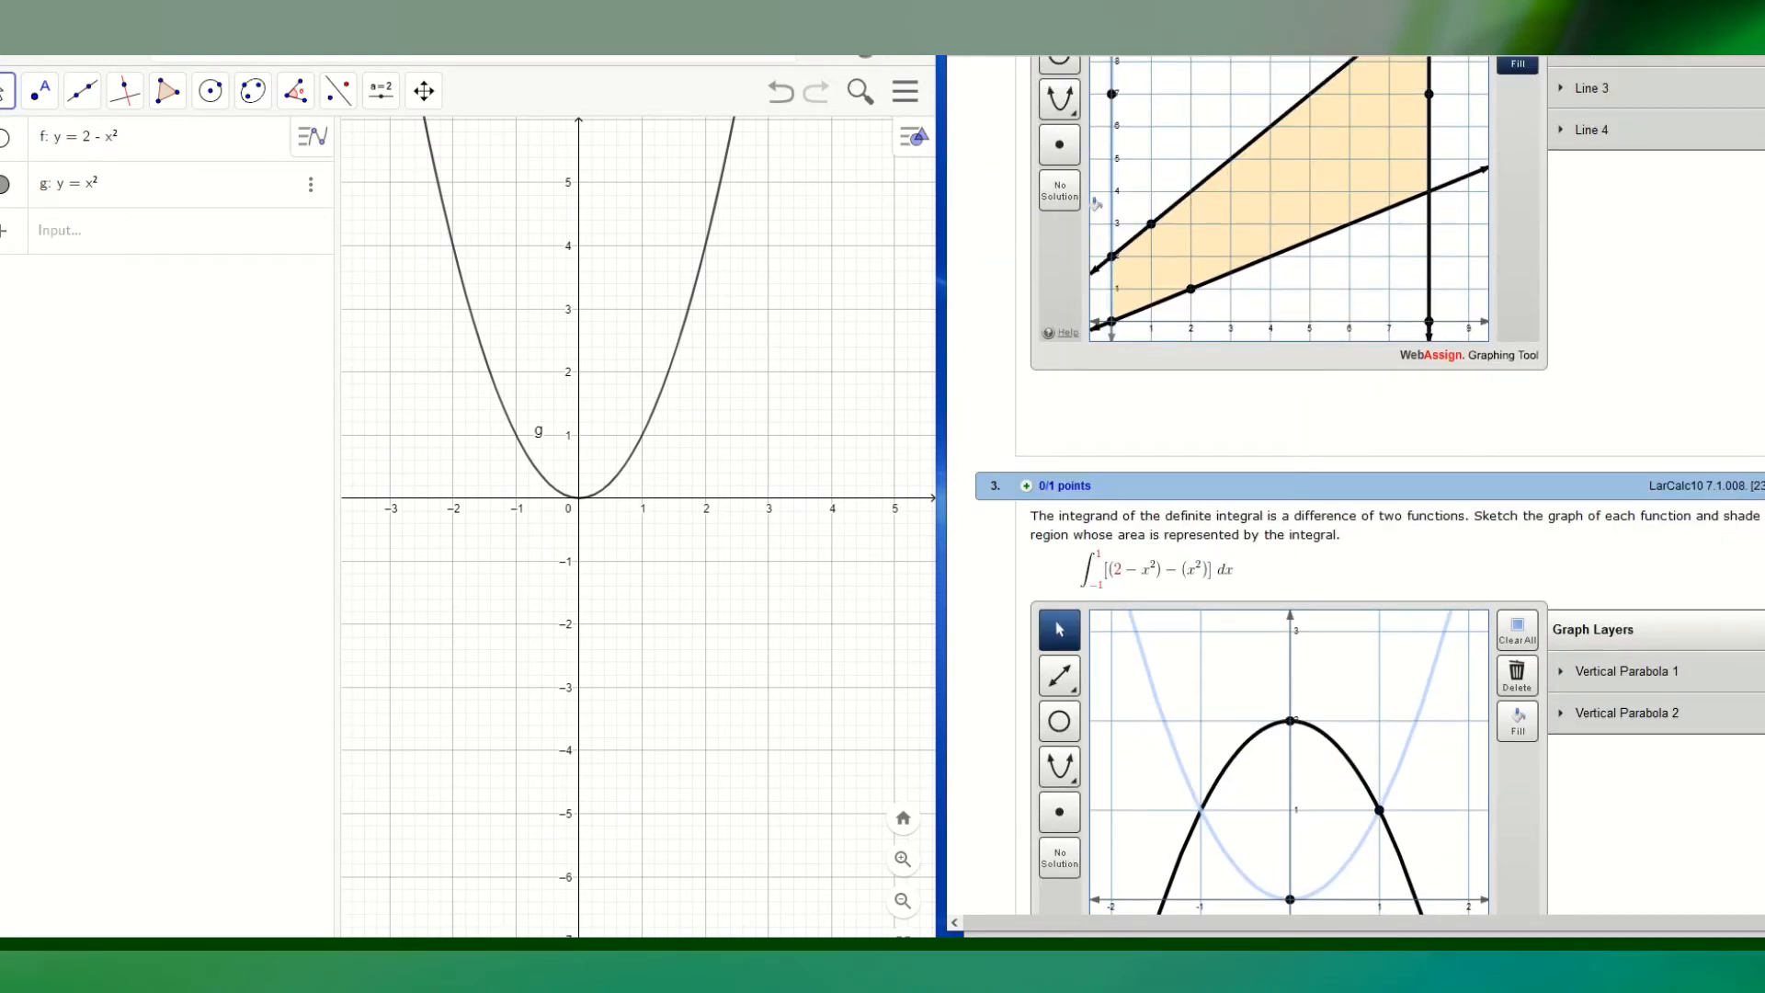
scroll(1207, 385, "up", 4)
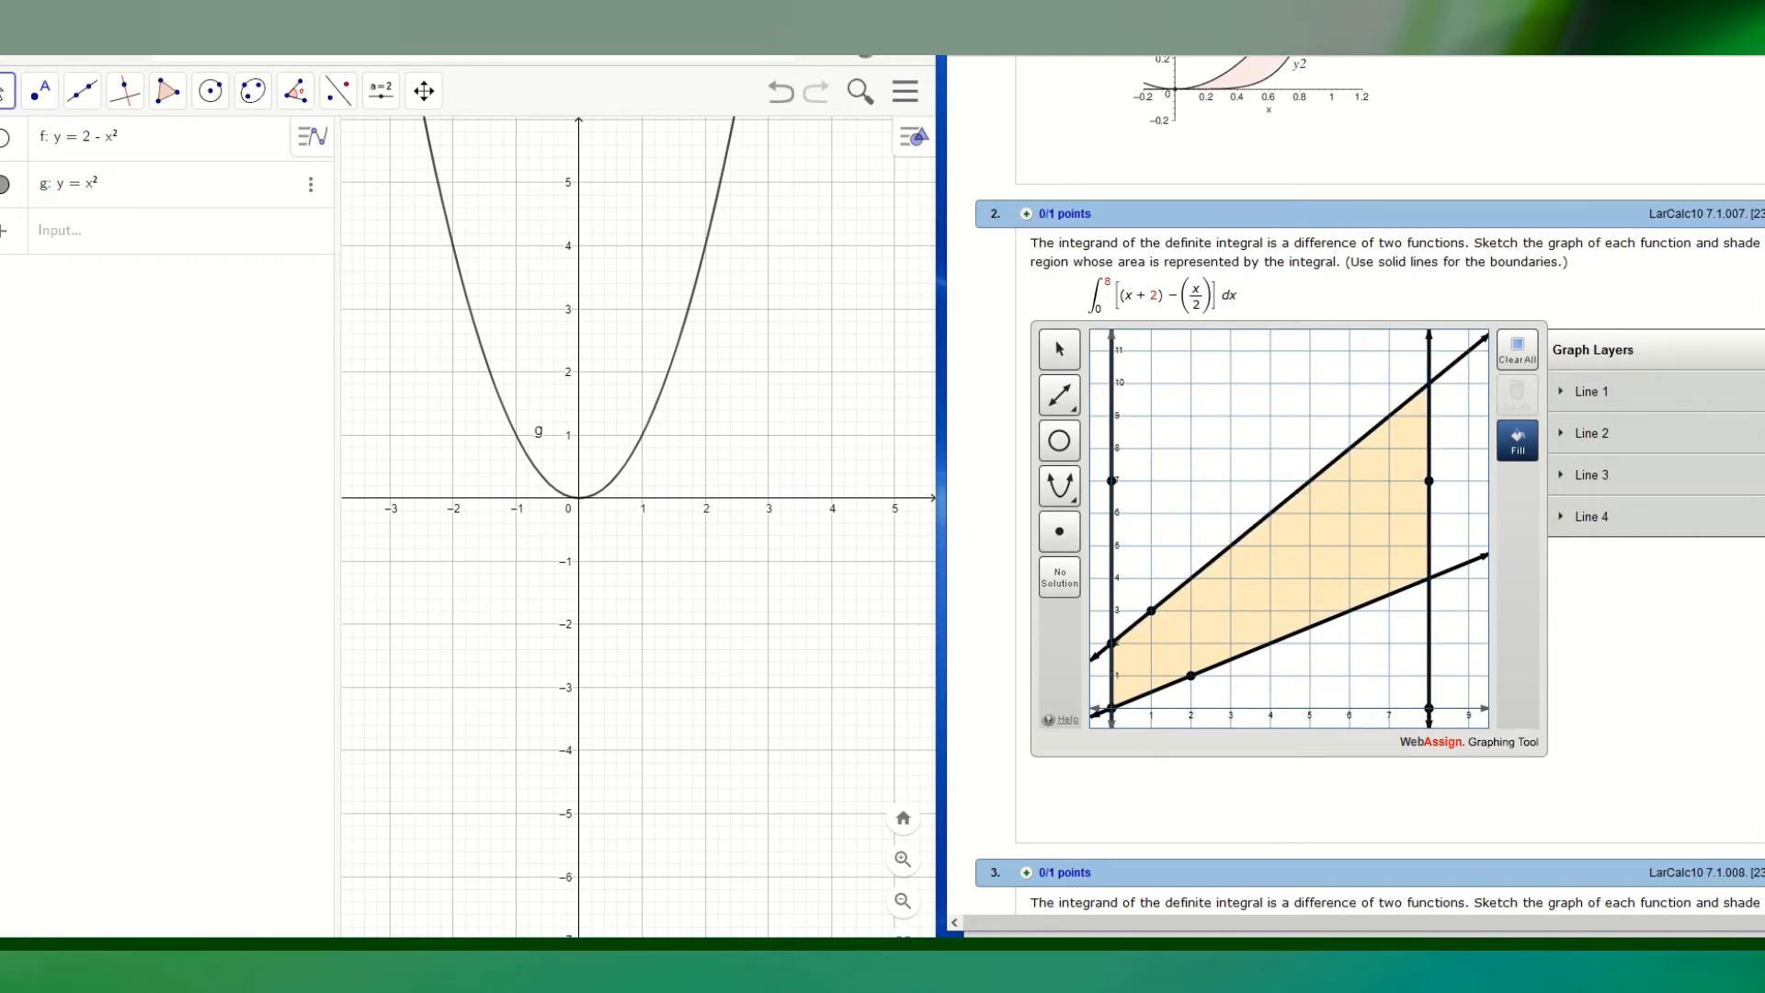
scroll(1352, 759, "down", 3)
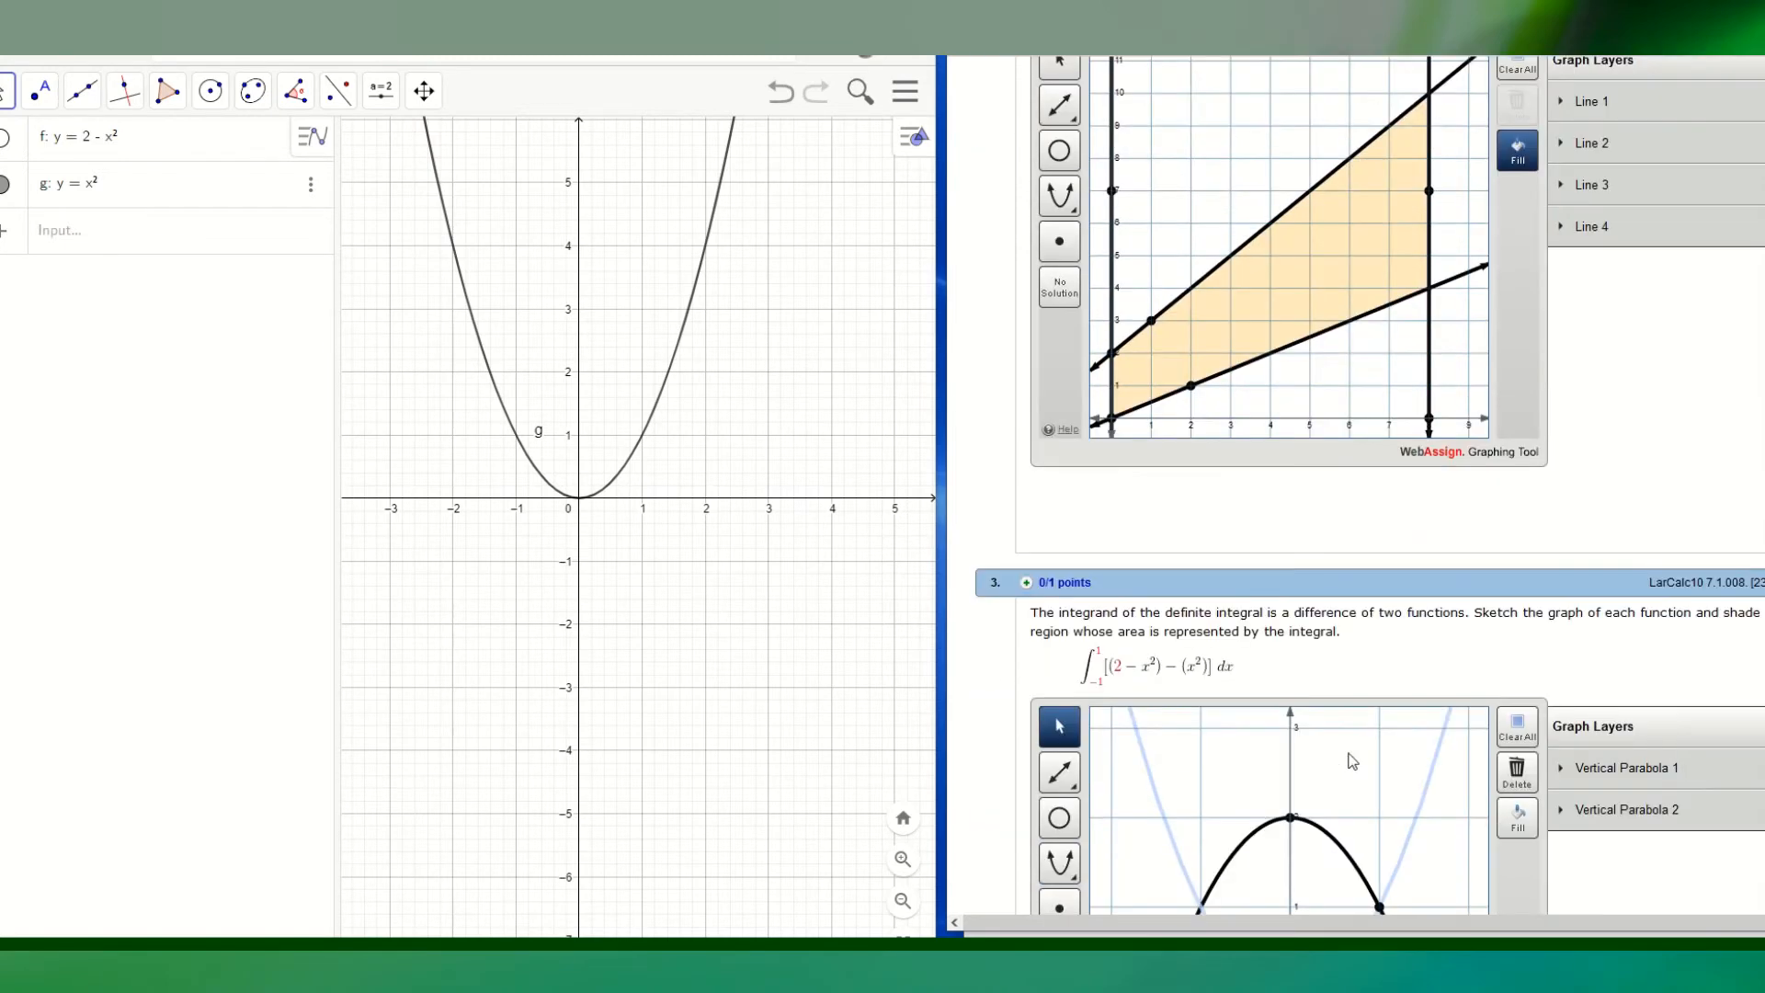
scroll(1352, 759, "down", 5)
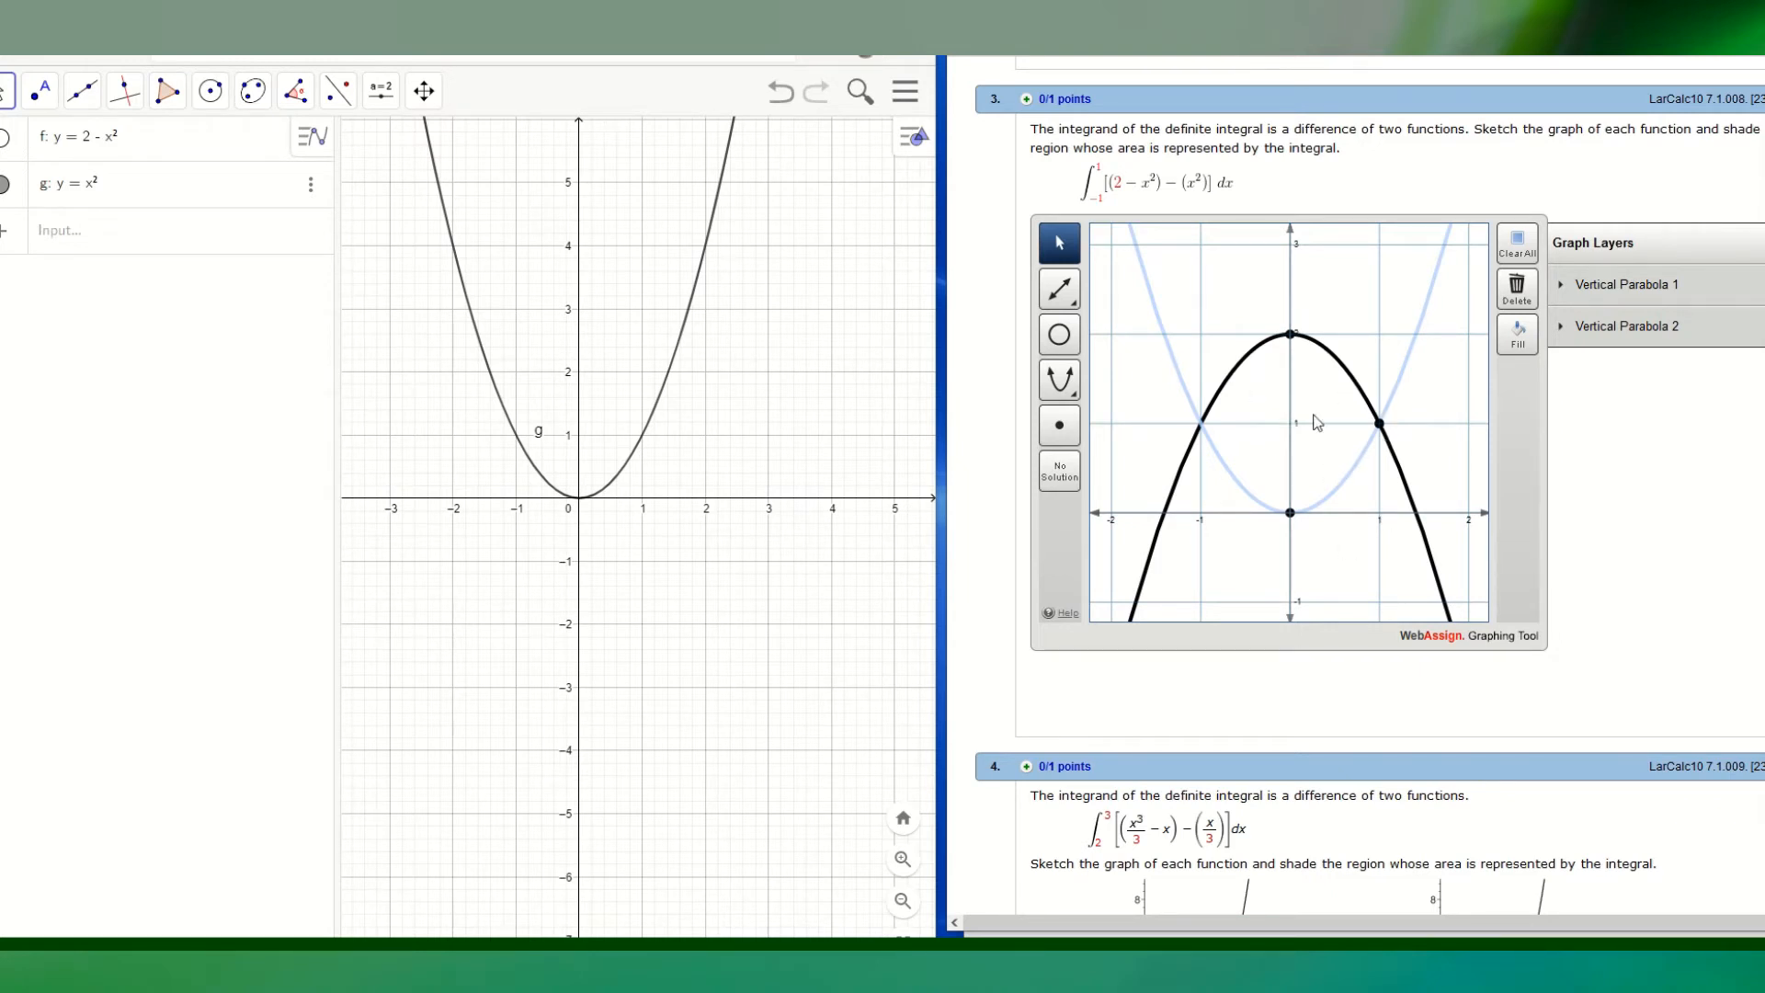
left_click(1517, 338)
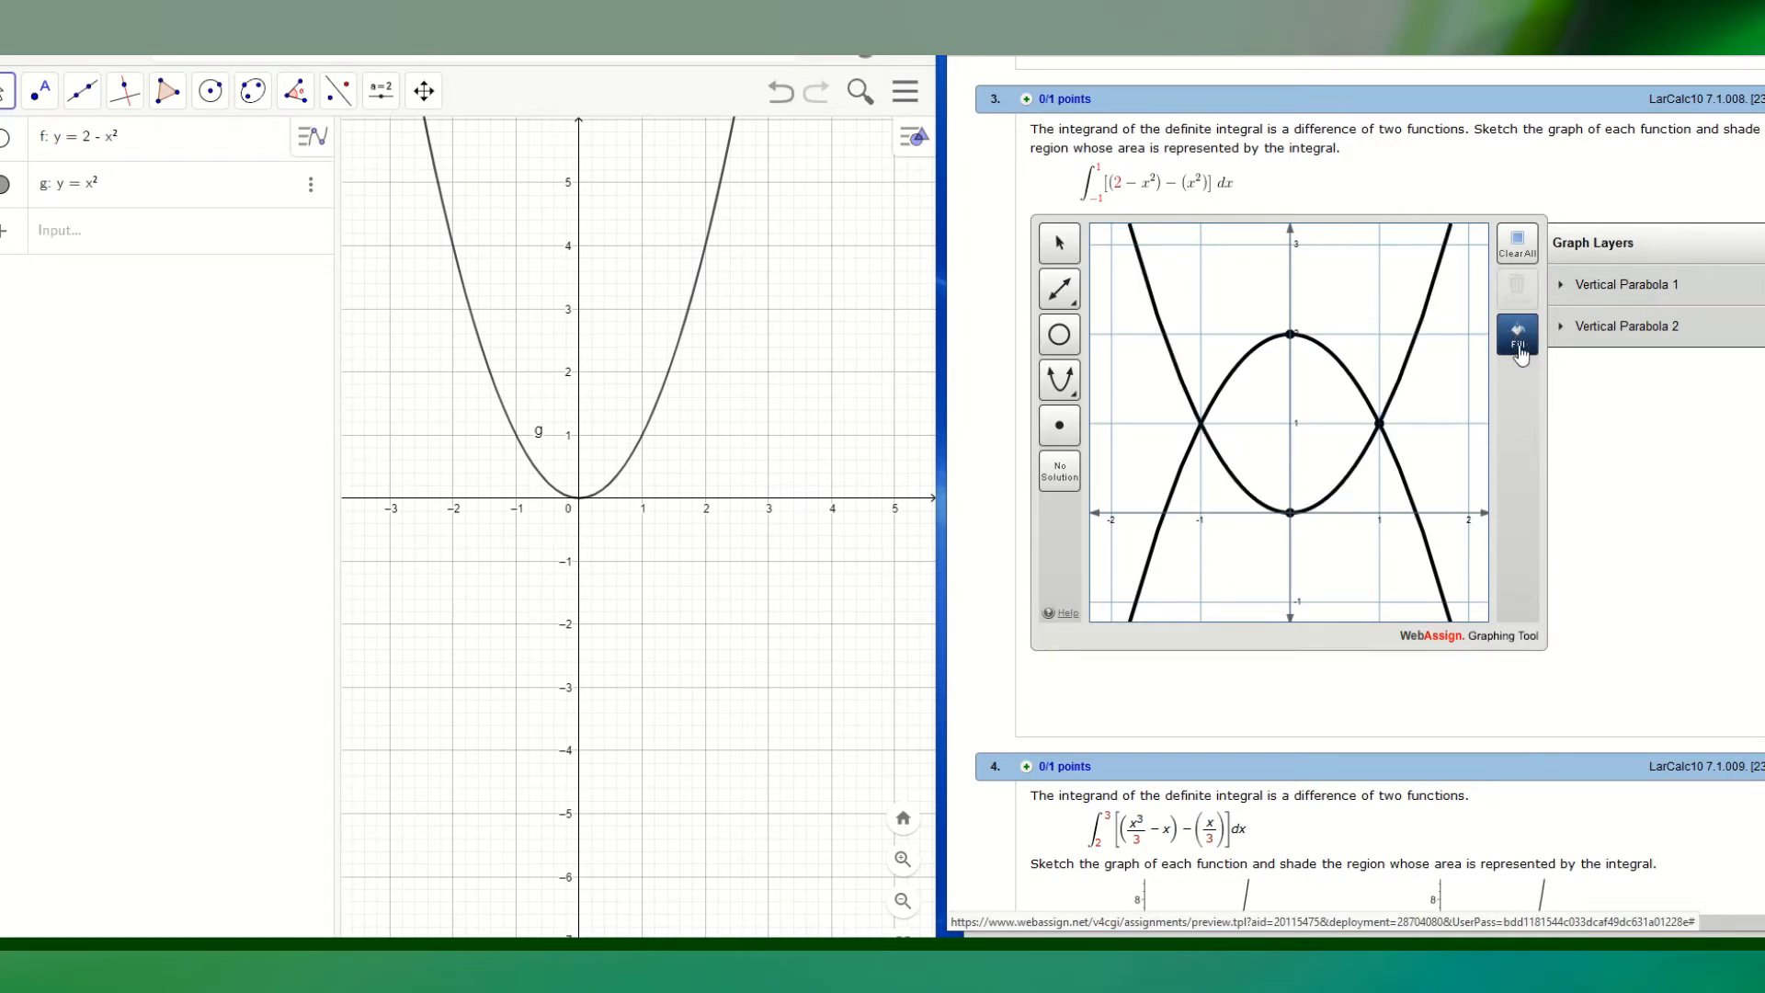
left_click(1275, 410)
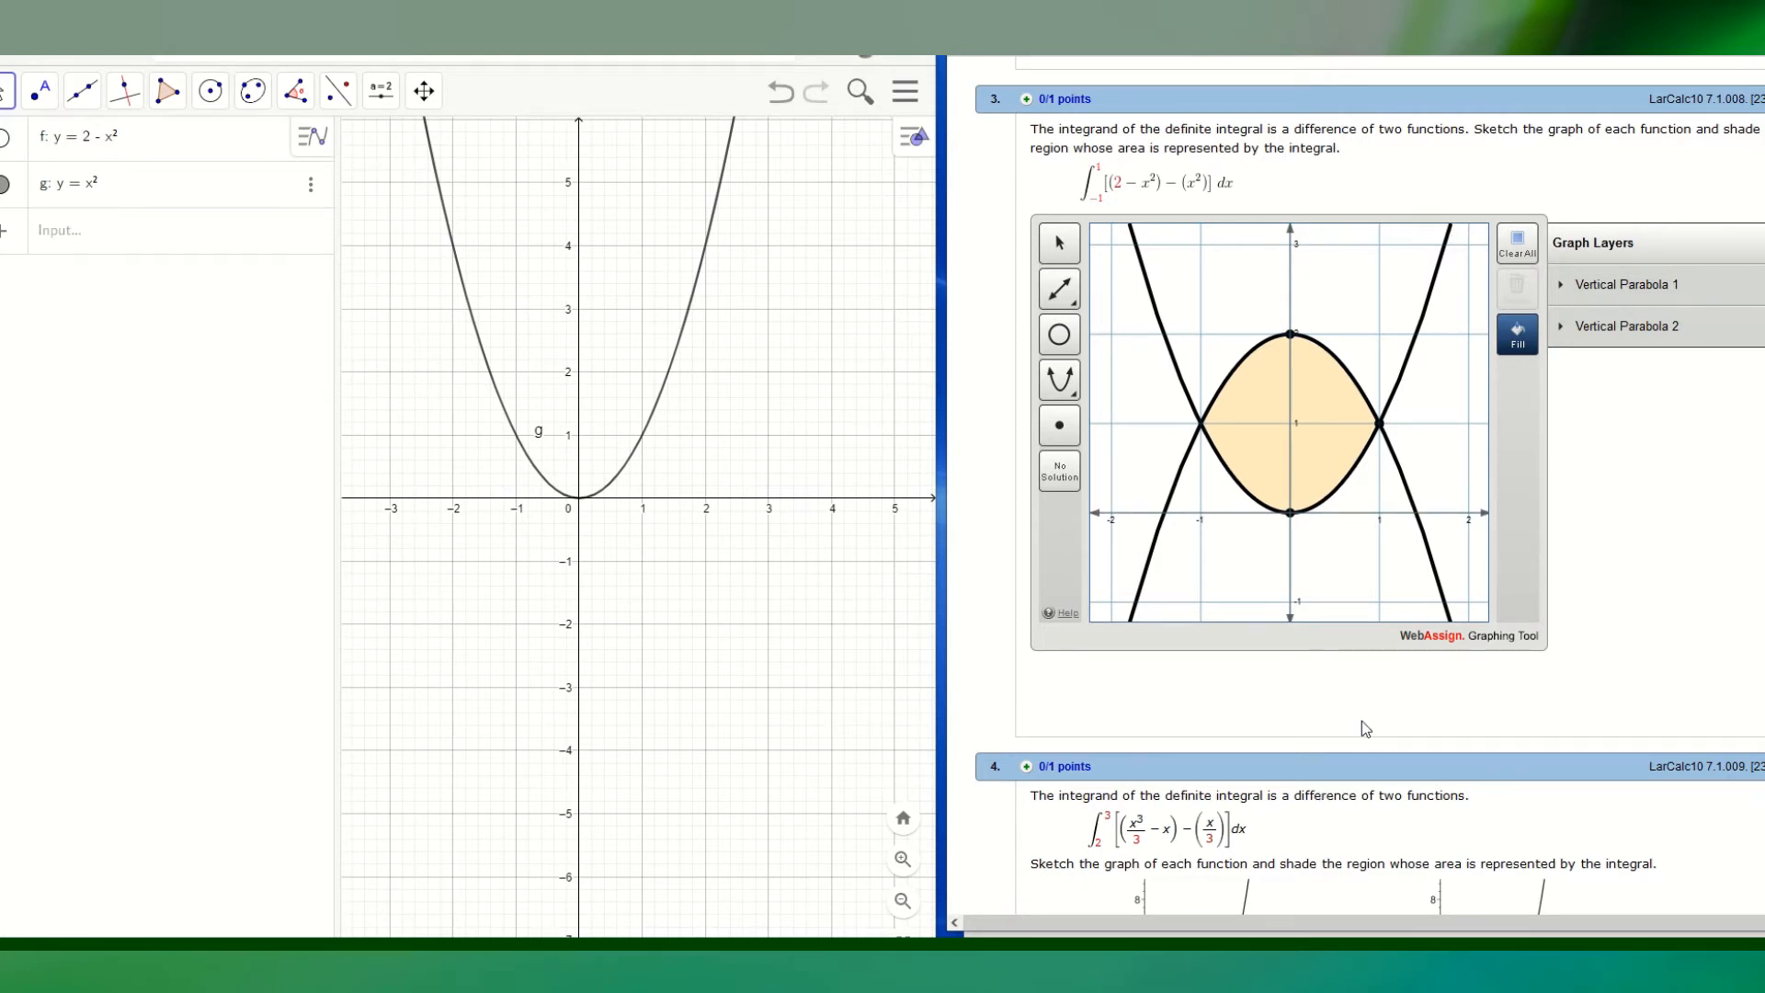
- Bring WebAssign question 4 into view and delete both parabola equations, y = 2 - x^2 and y = x^2, from GeoGebra
scroll(1361, 721, "down", 6)
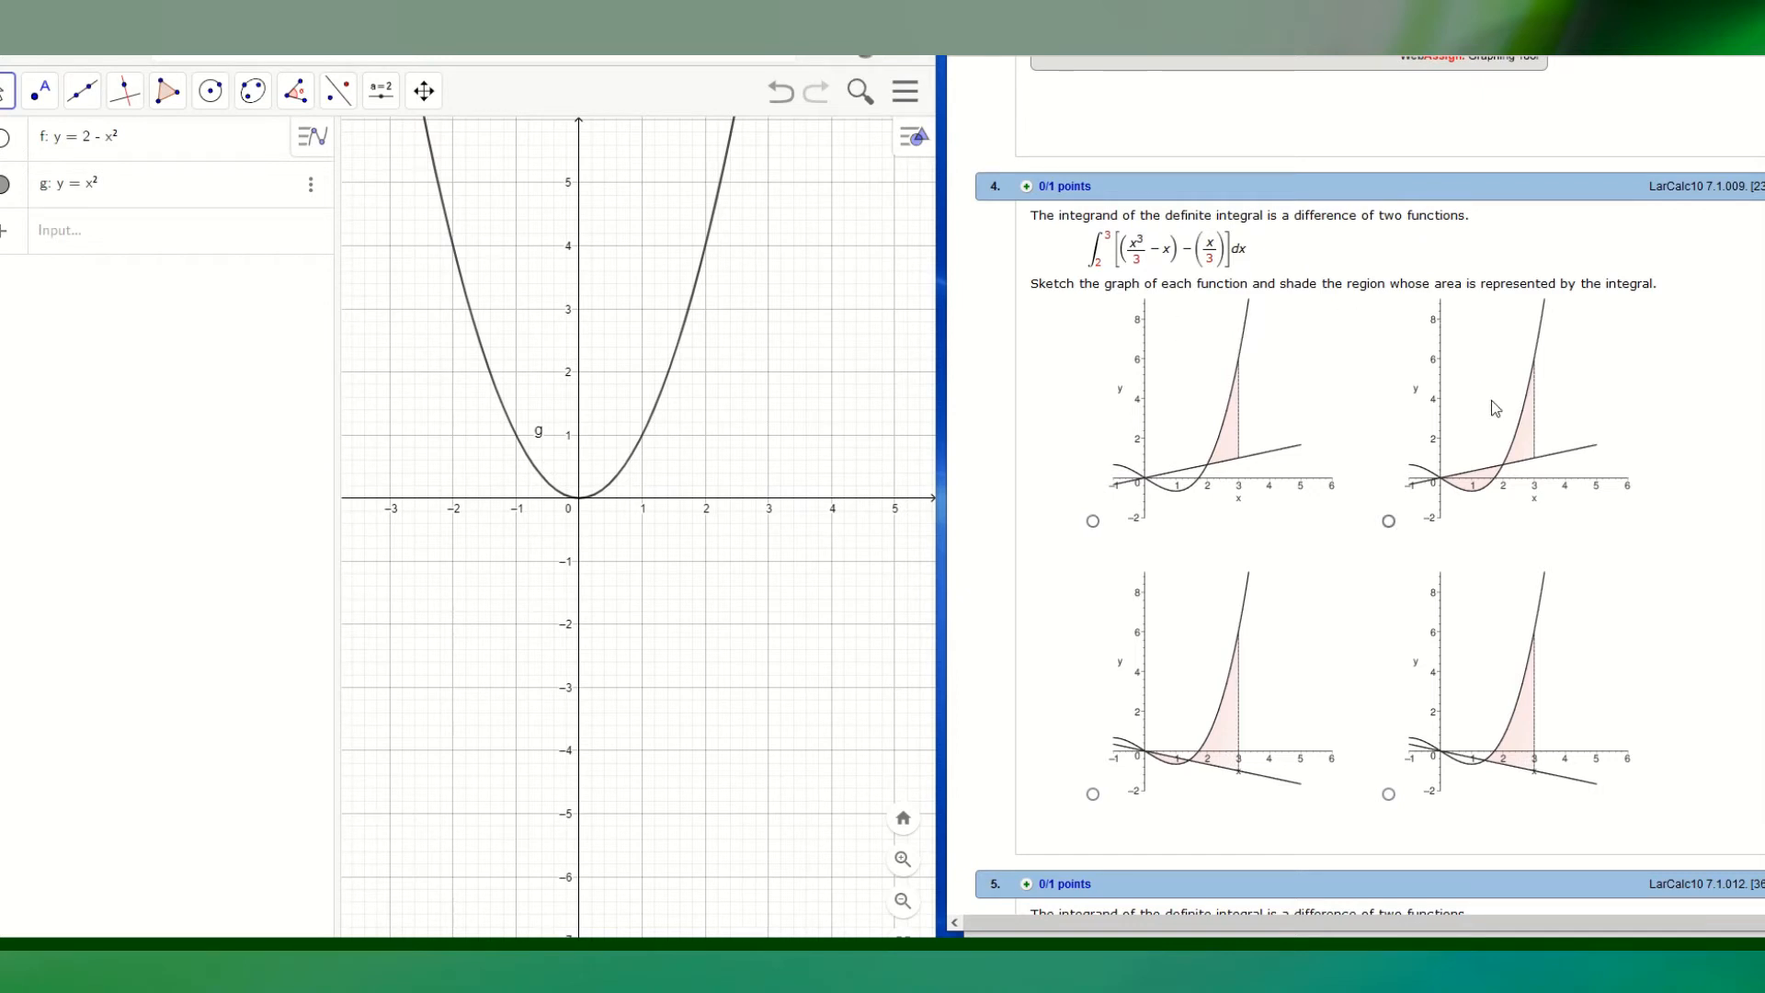
scroll(1404, 747, "down", 2)
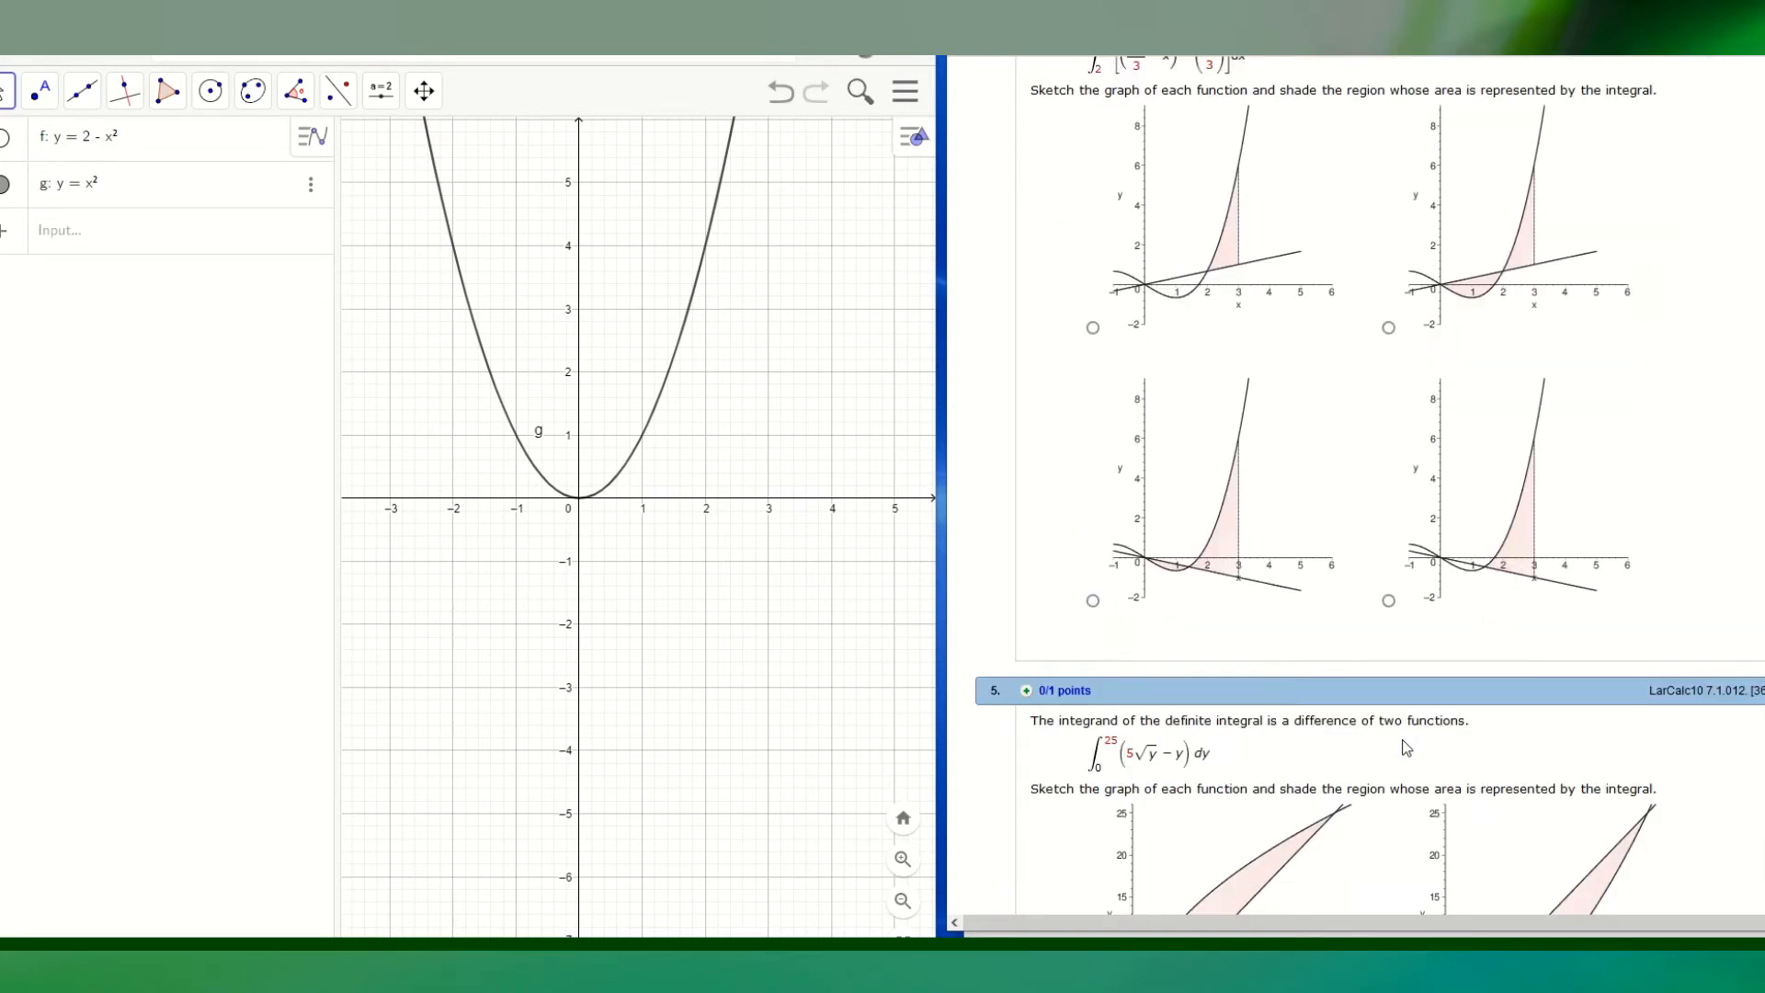
scroll(1404, 747, "up", 1)
left_click(297, 152)
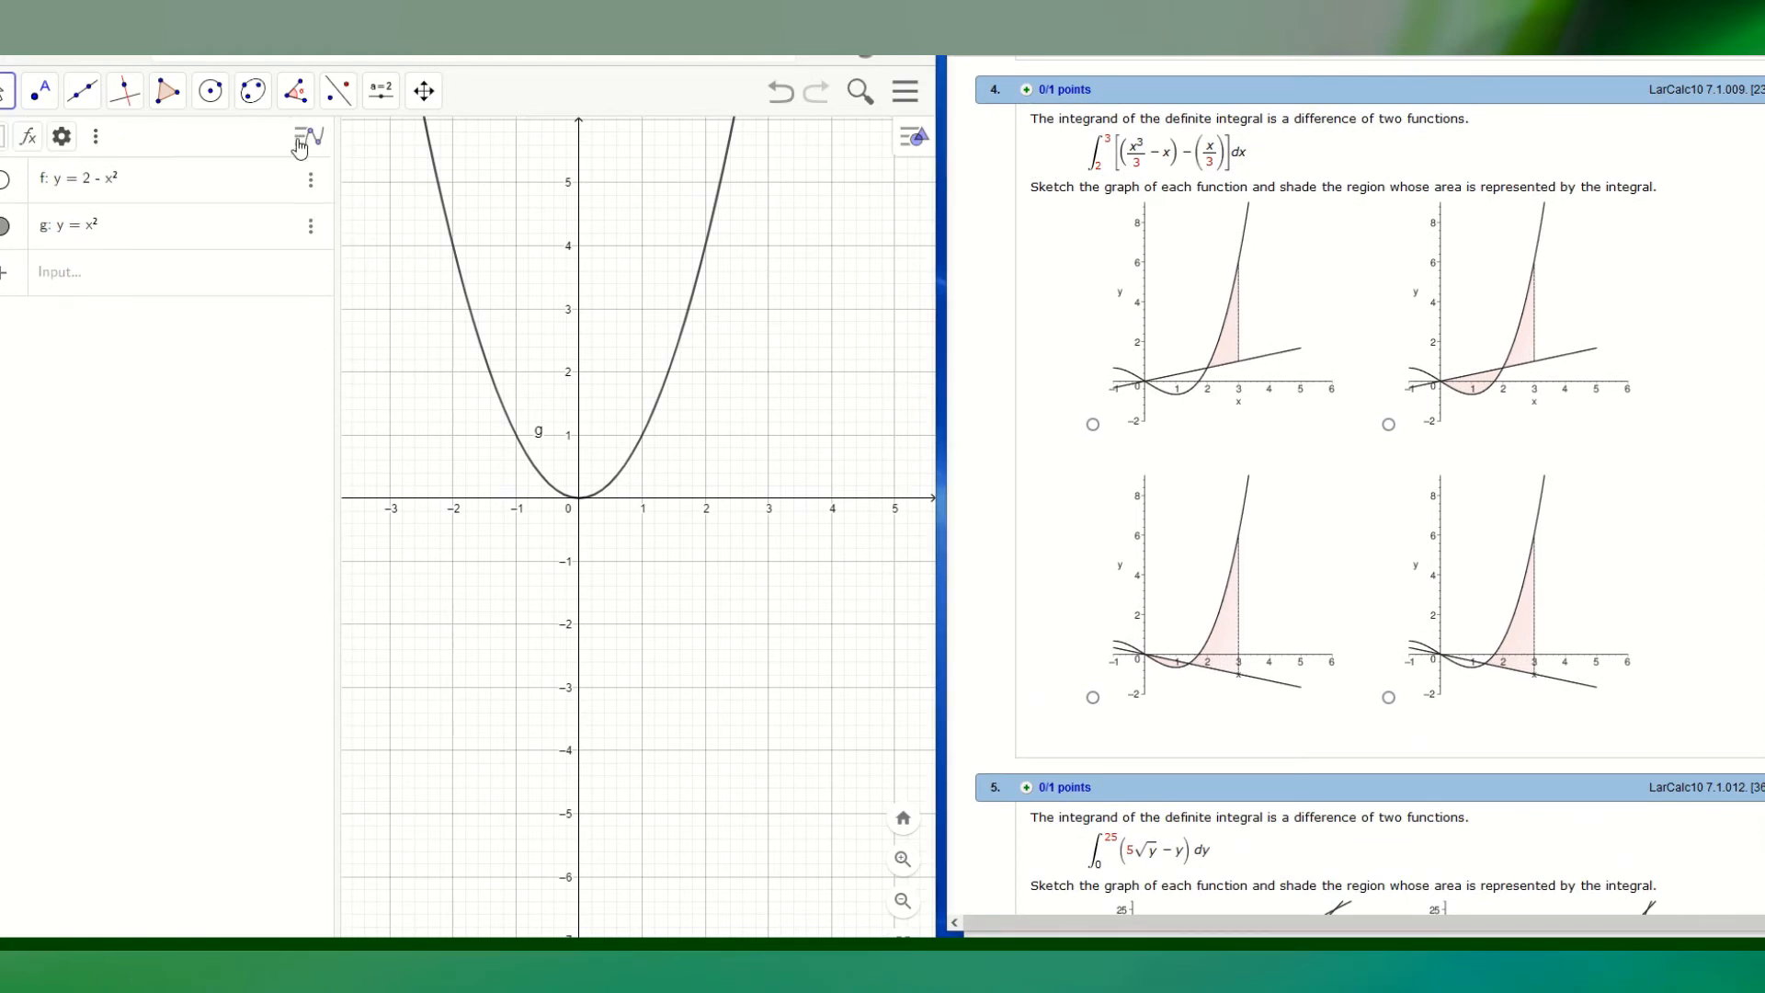
left_click(314, 182)
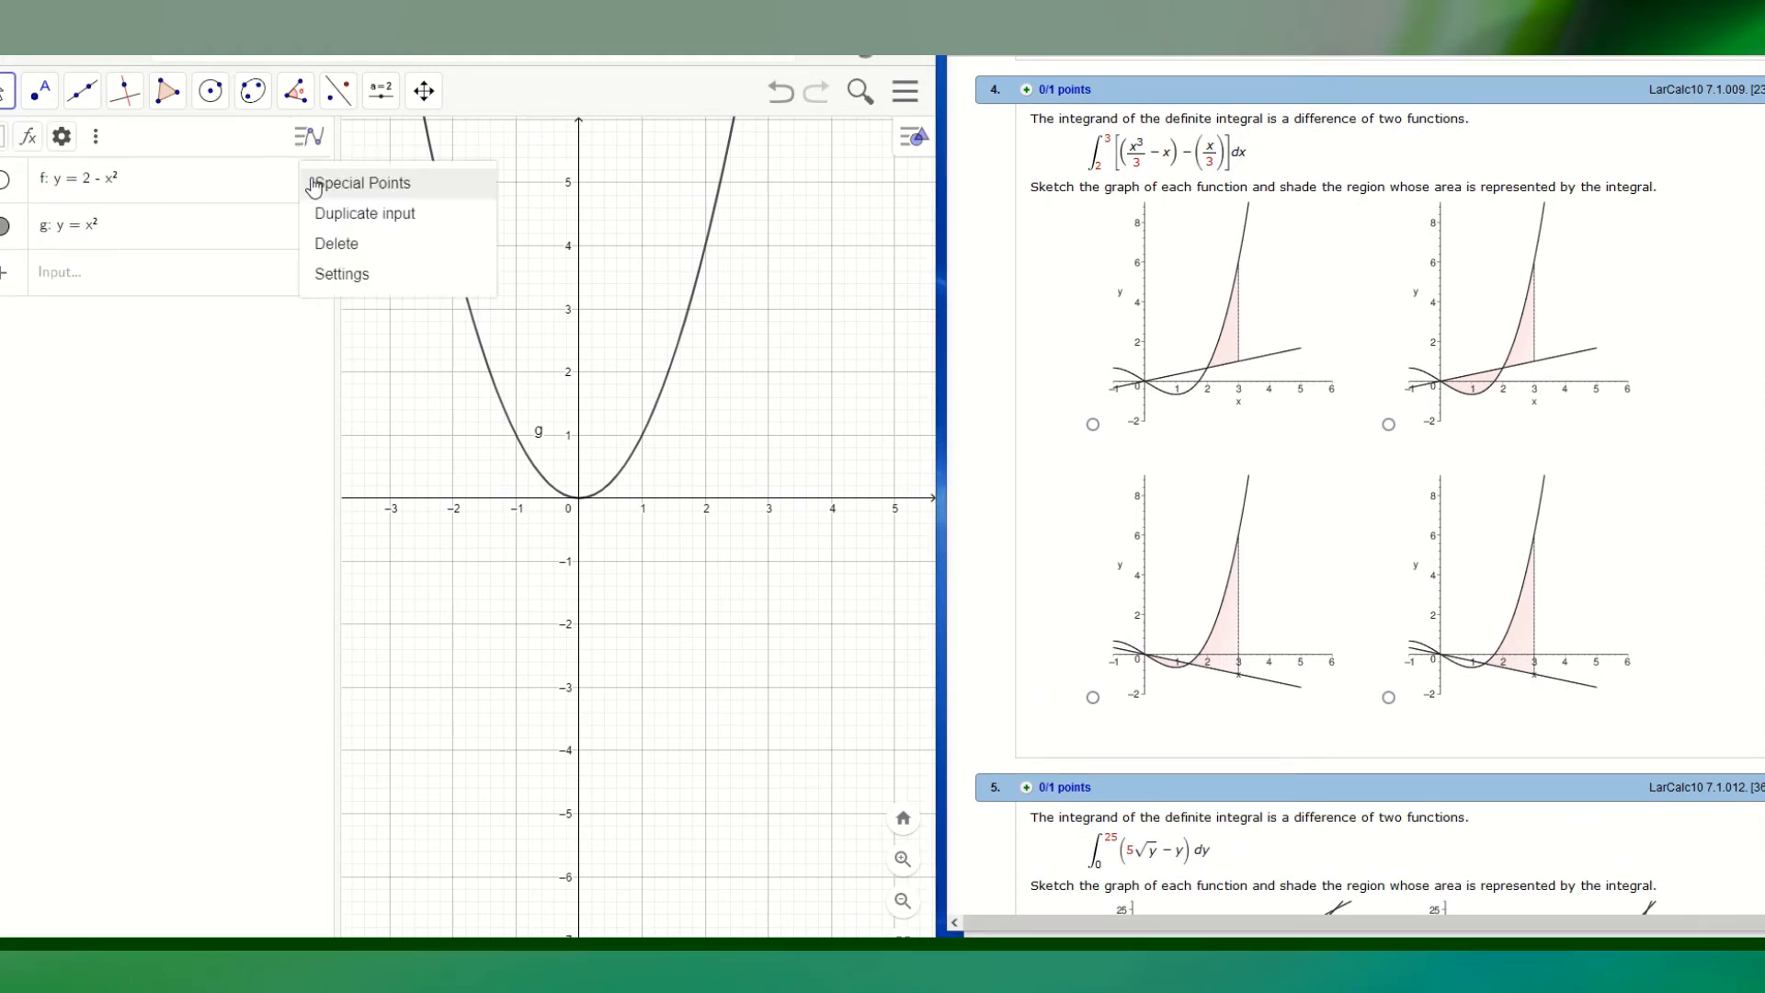
left_click(333, 243)
left_click(313, 184)
left_click(326, 245)
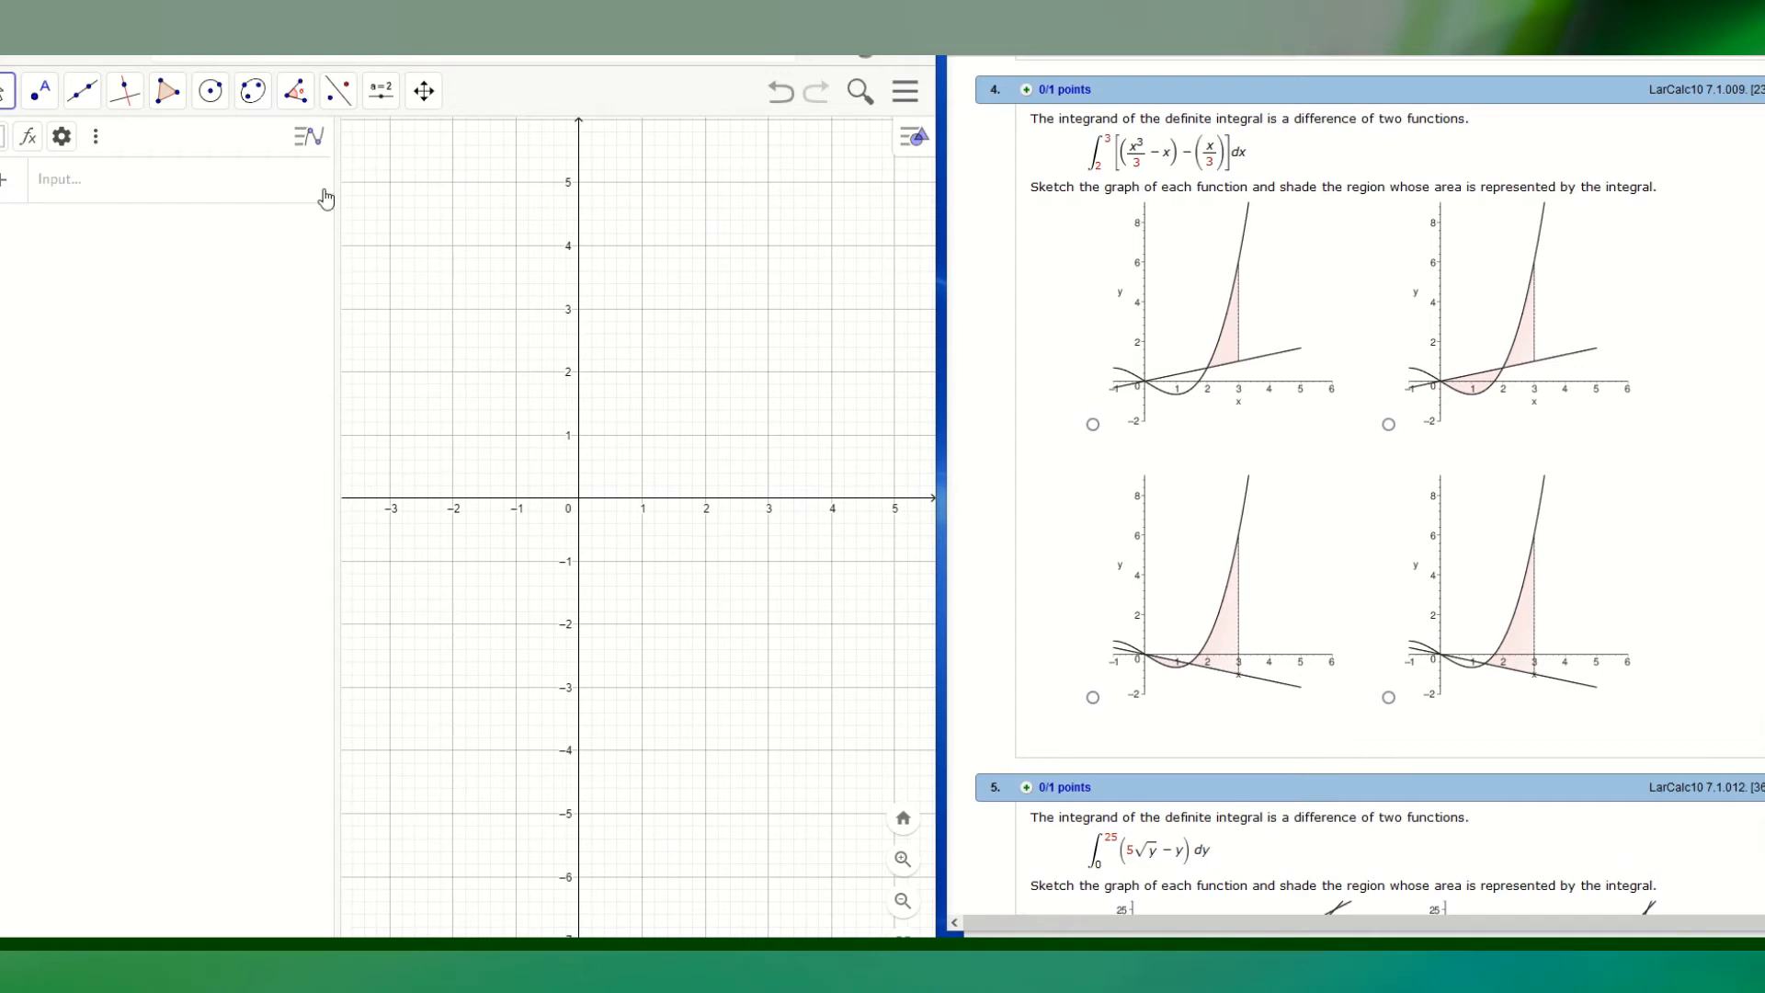
- Enter the first function of question 4, y = x^3/3 - x, in GeoGebra
left_click(100, 184)
type("y = x")
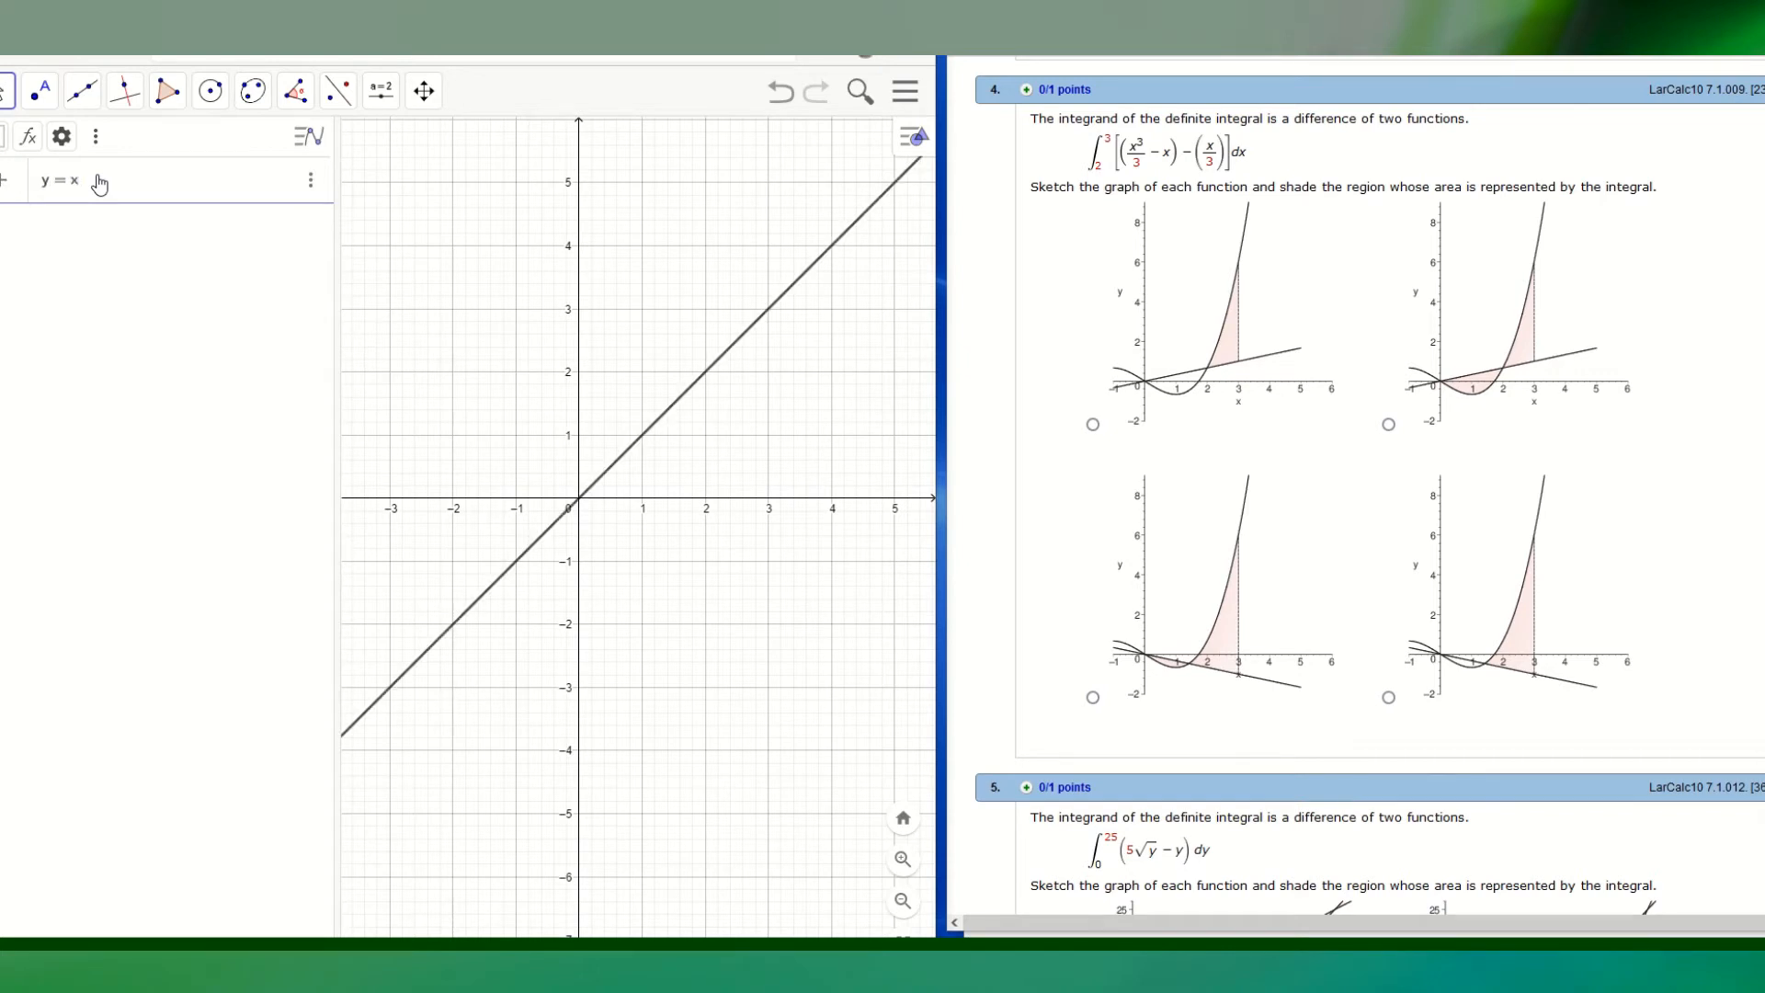
type("^3")
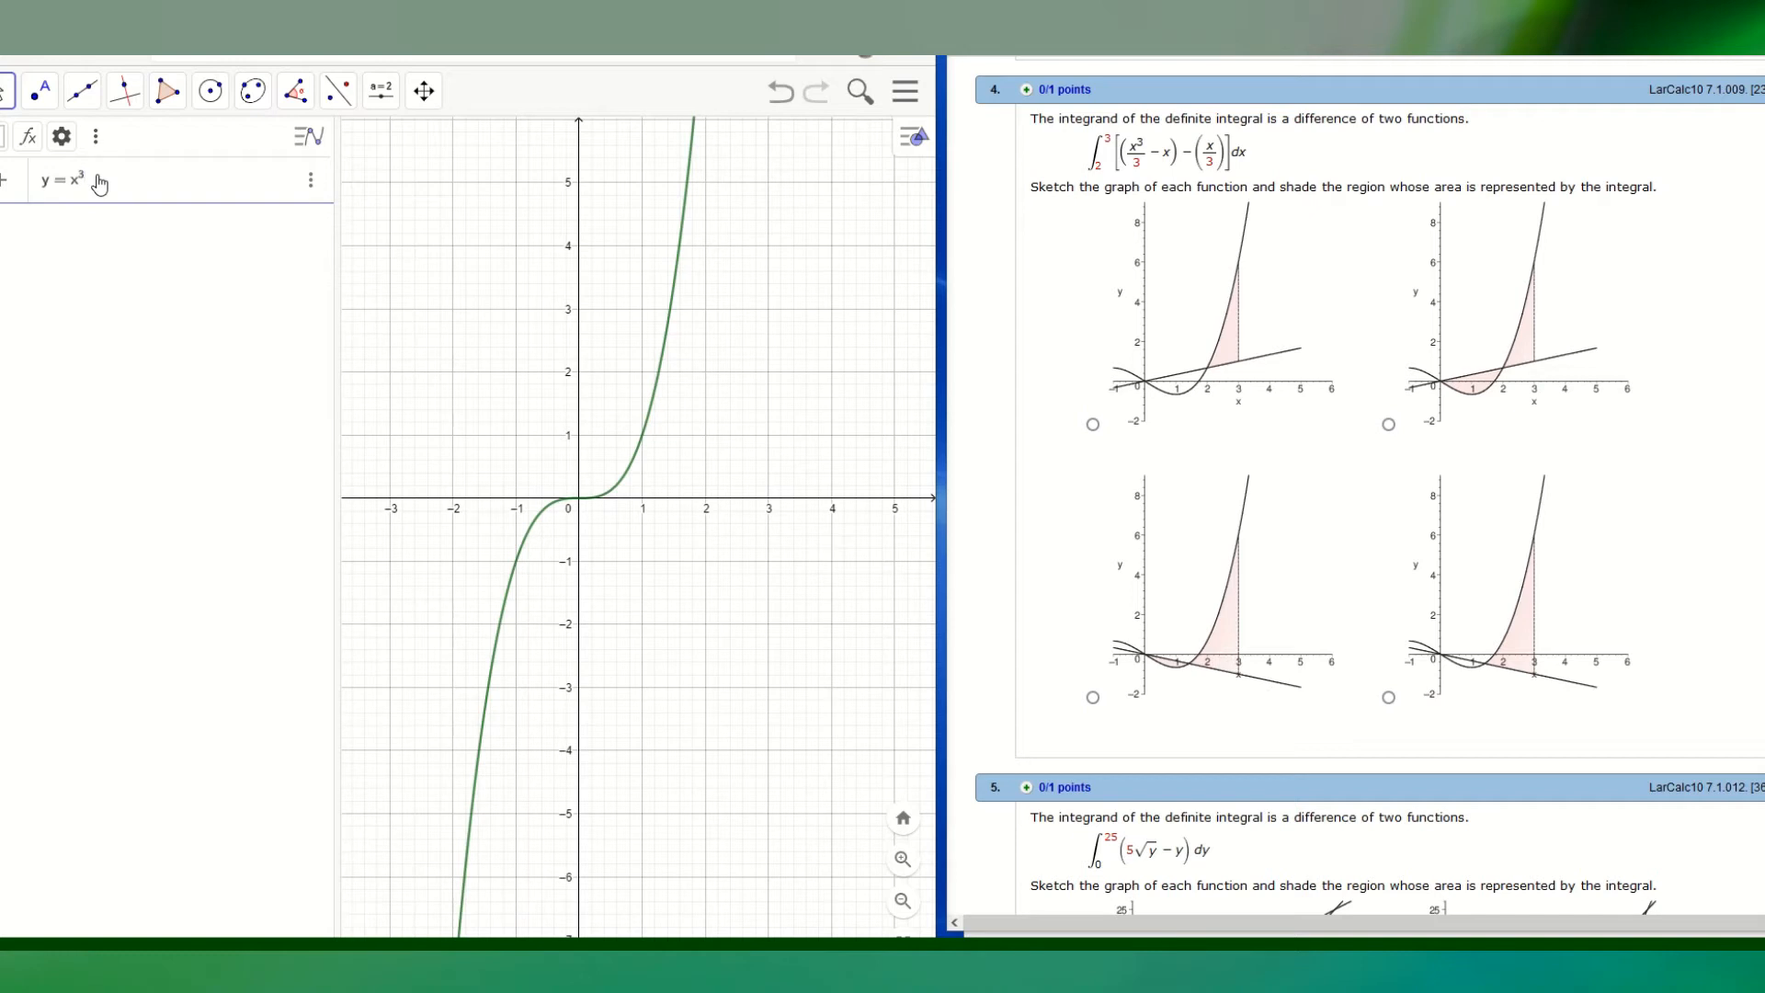
type("/")
type("3")
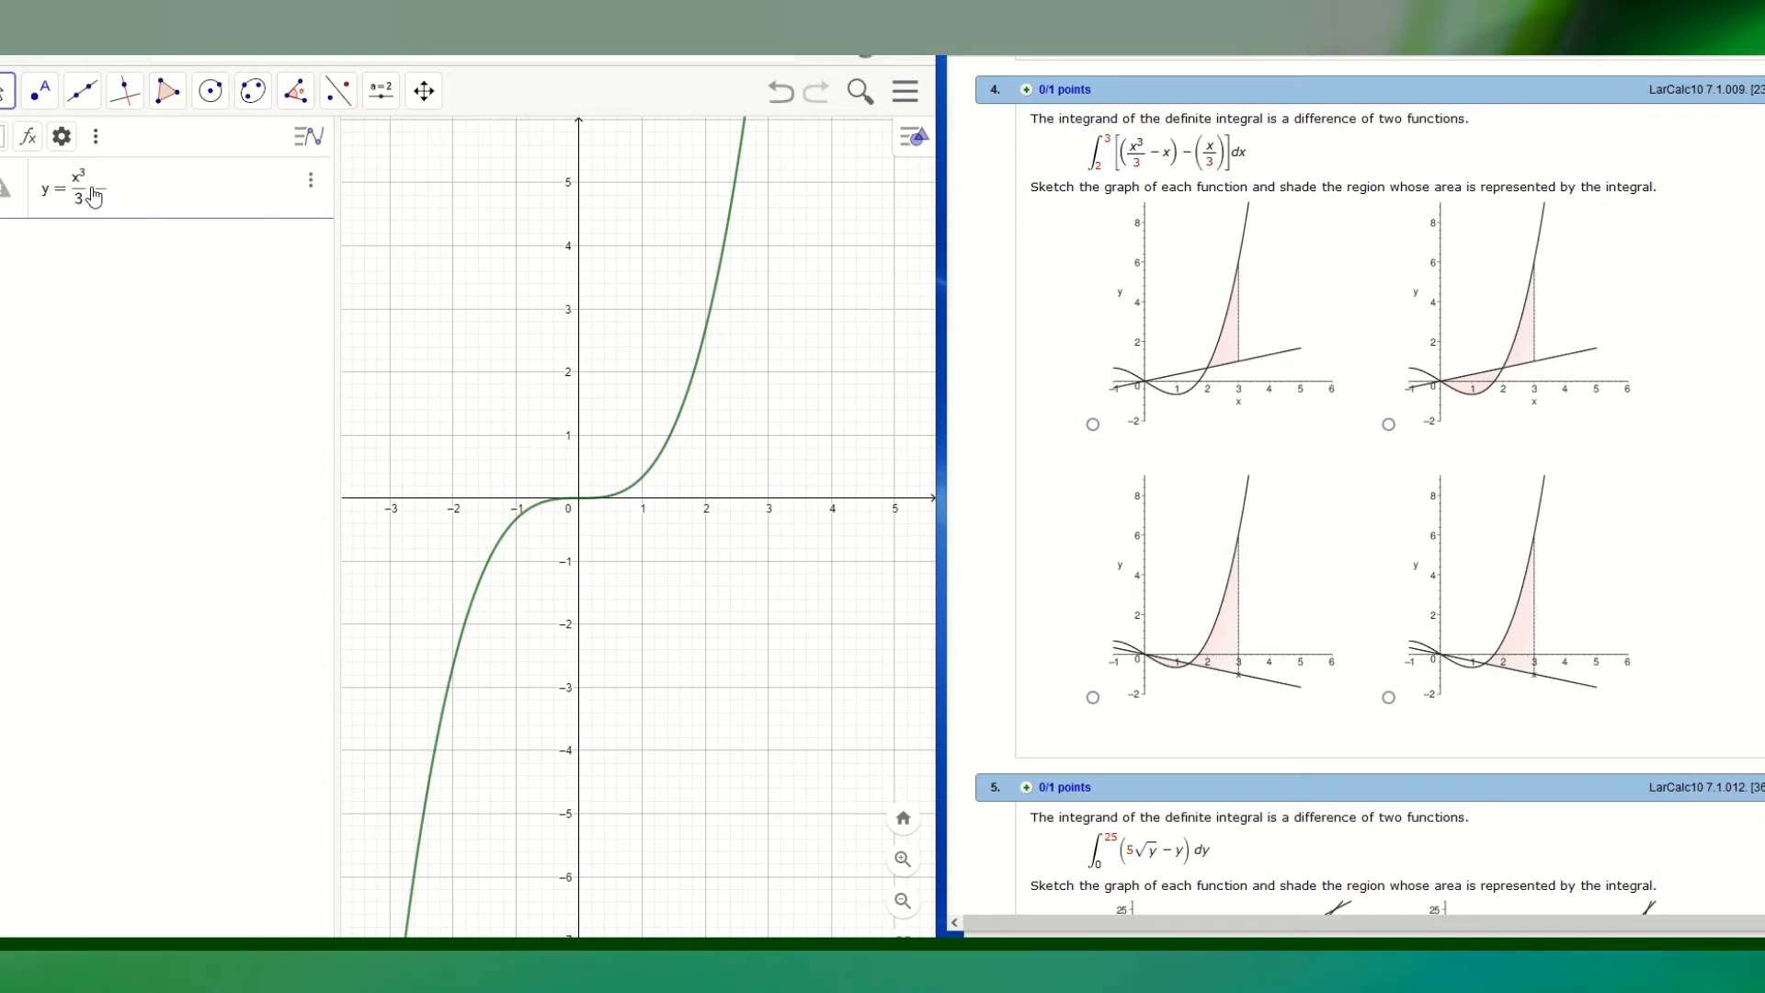
type("-x")
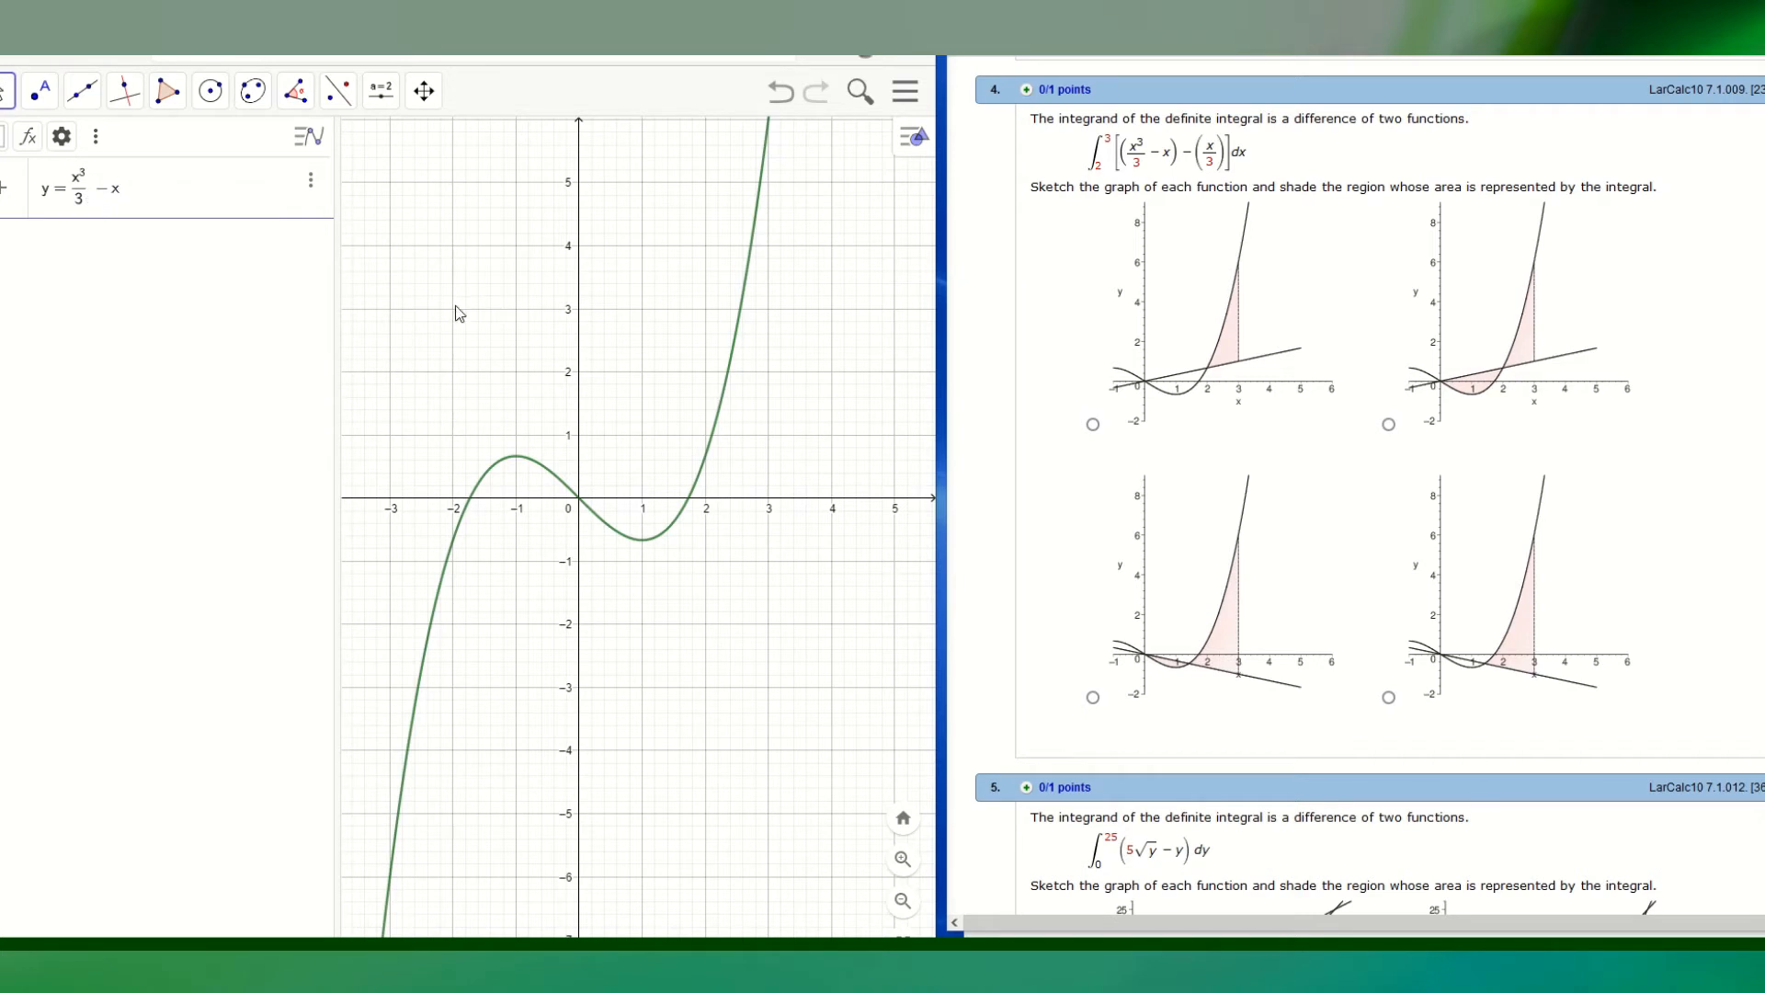
- Plot question 4's second function, y = x/3, in GeoGebra
left_click(74, 262)
left_click(73, 262)
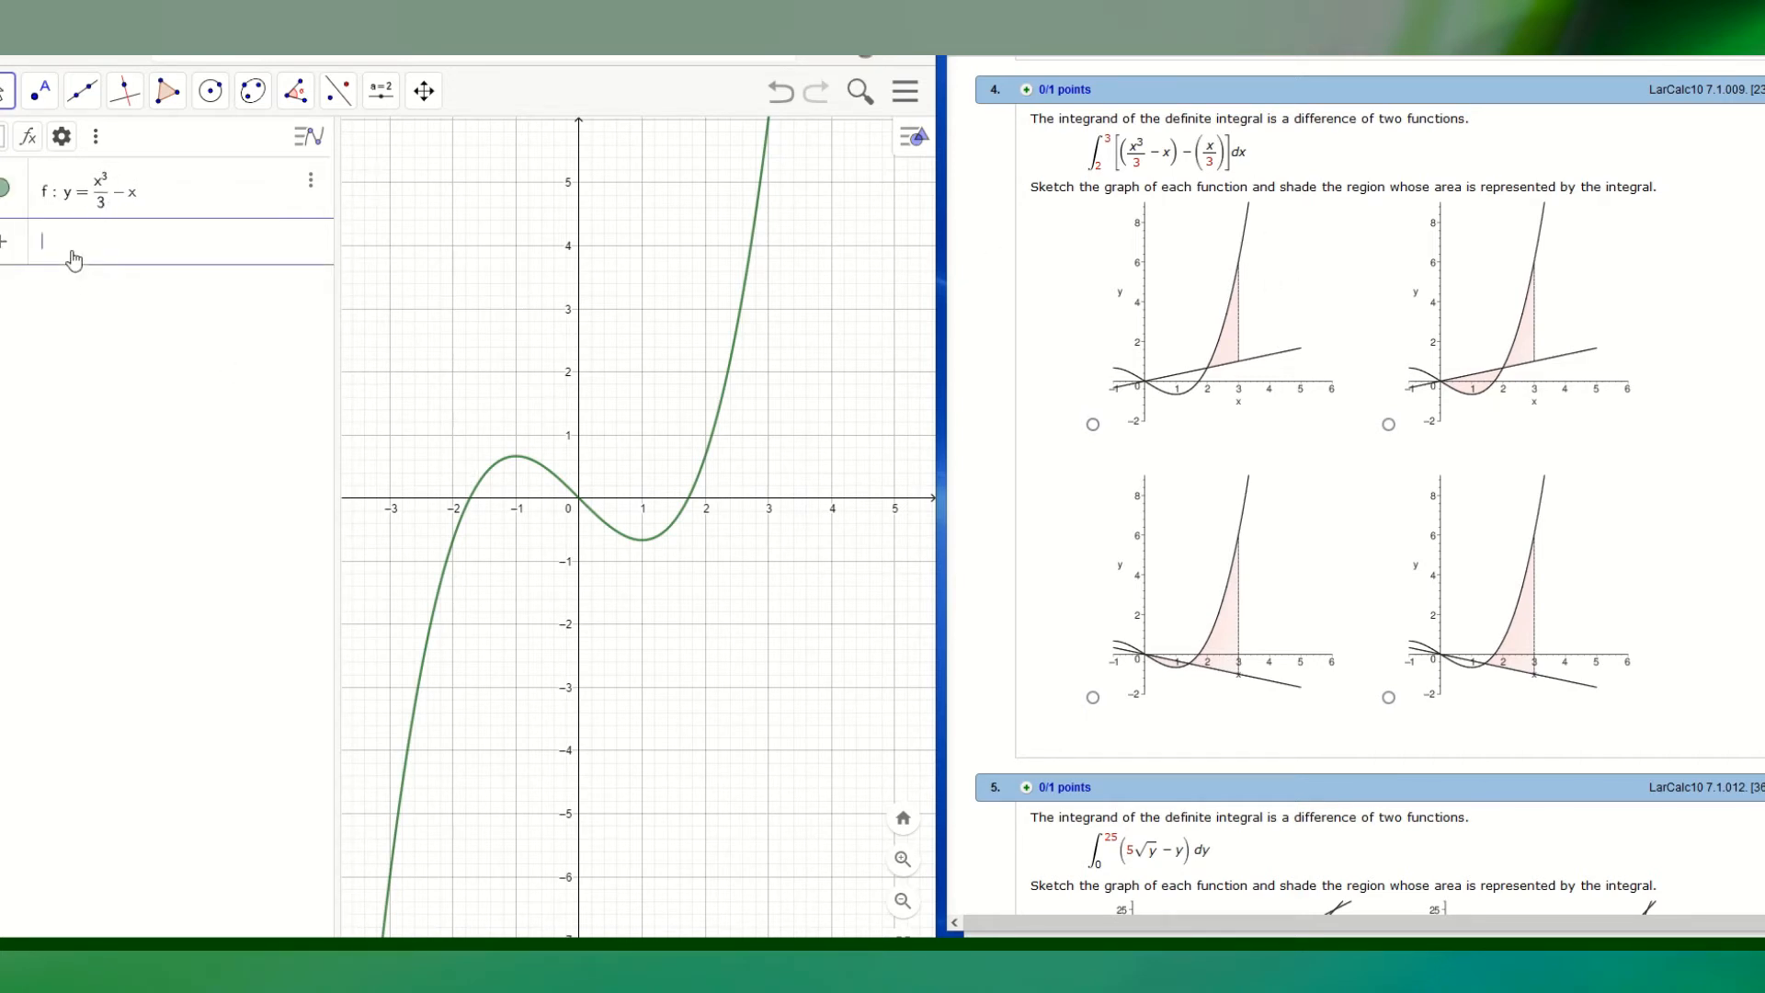
type("y = x/3")
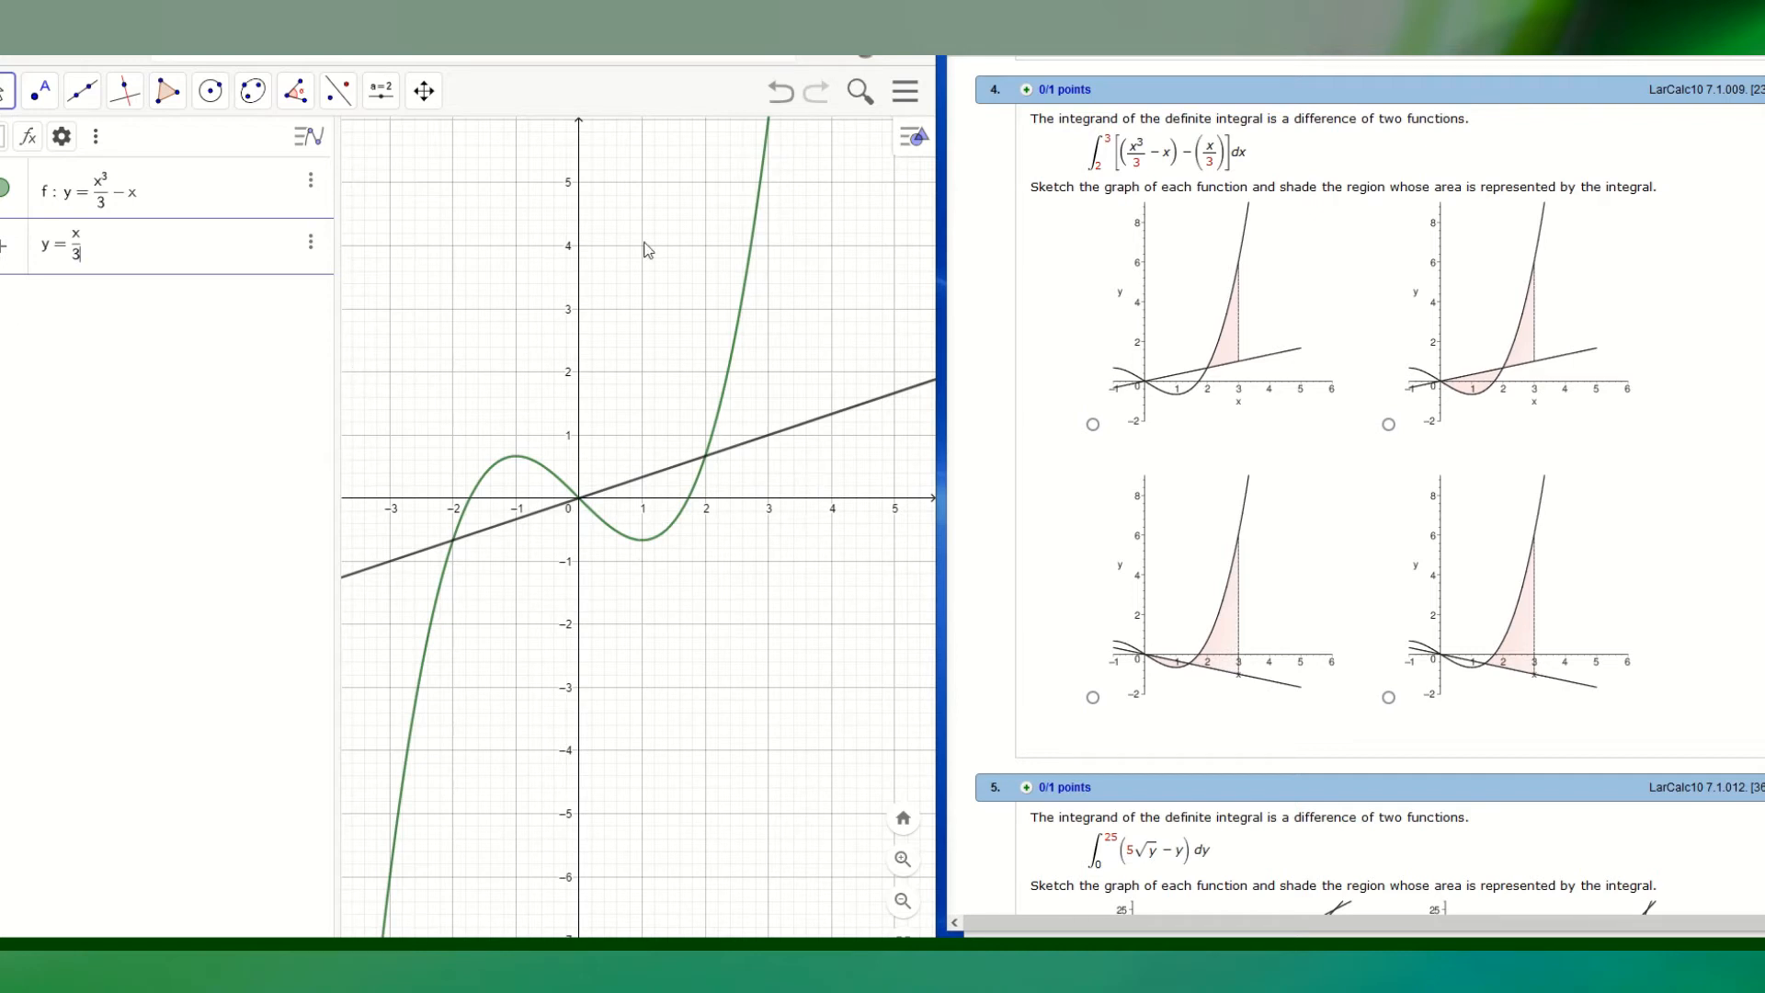
key("Return")
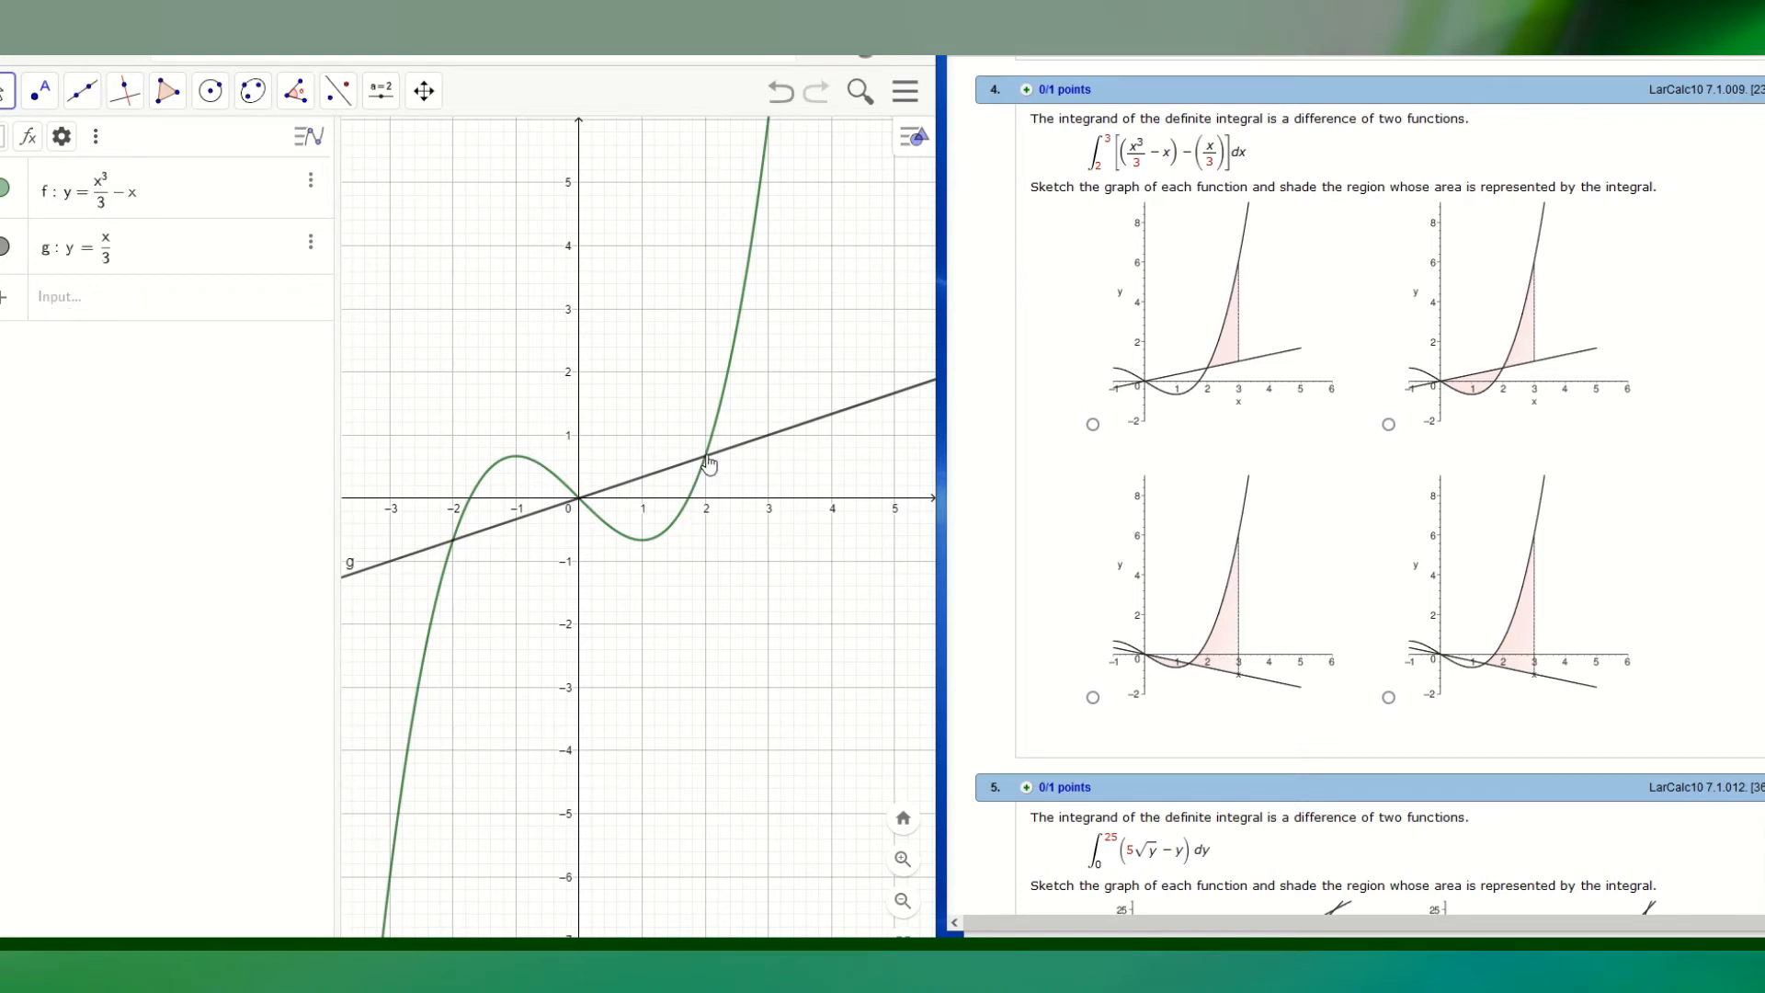
- Plot x = 3 in GeoGebra and answer question 4 with the graph shading between the cubic and the rising line from x = 2 to 3
left_click(63, 306)
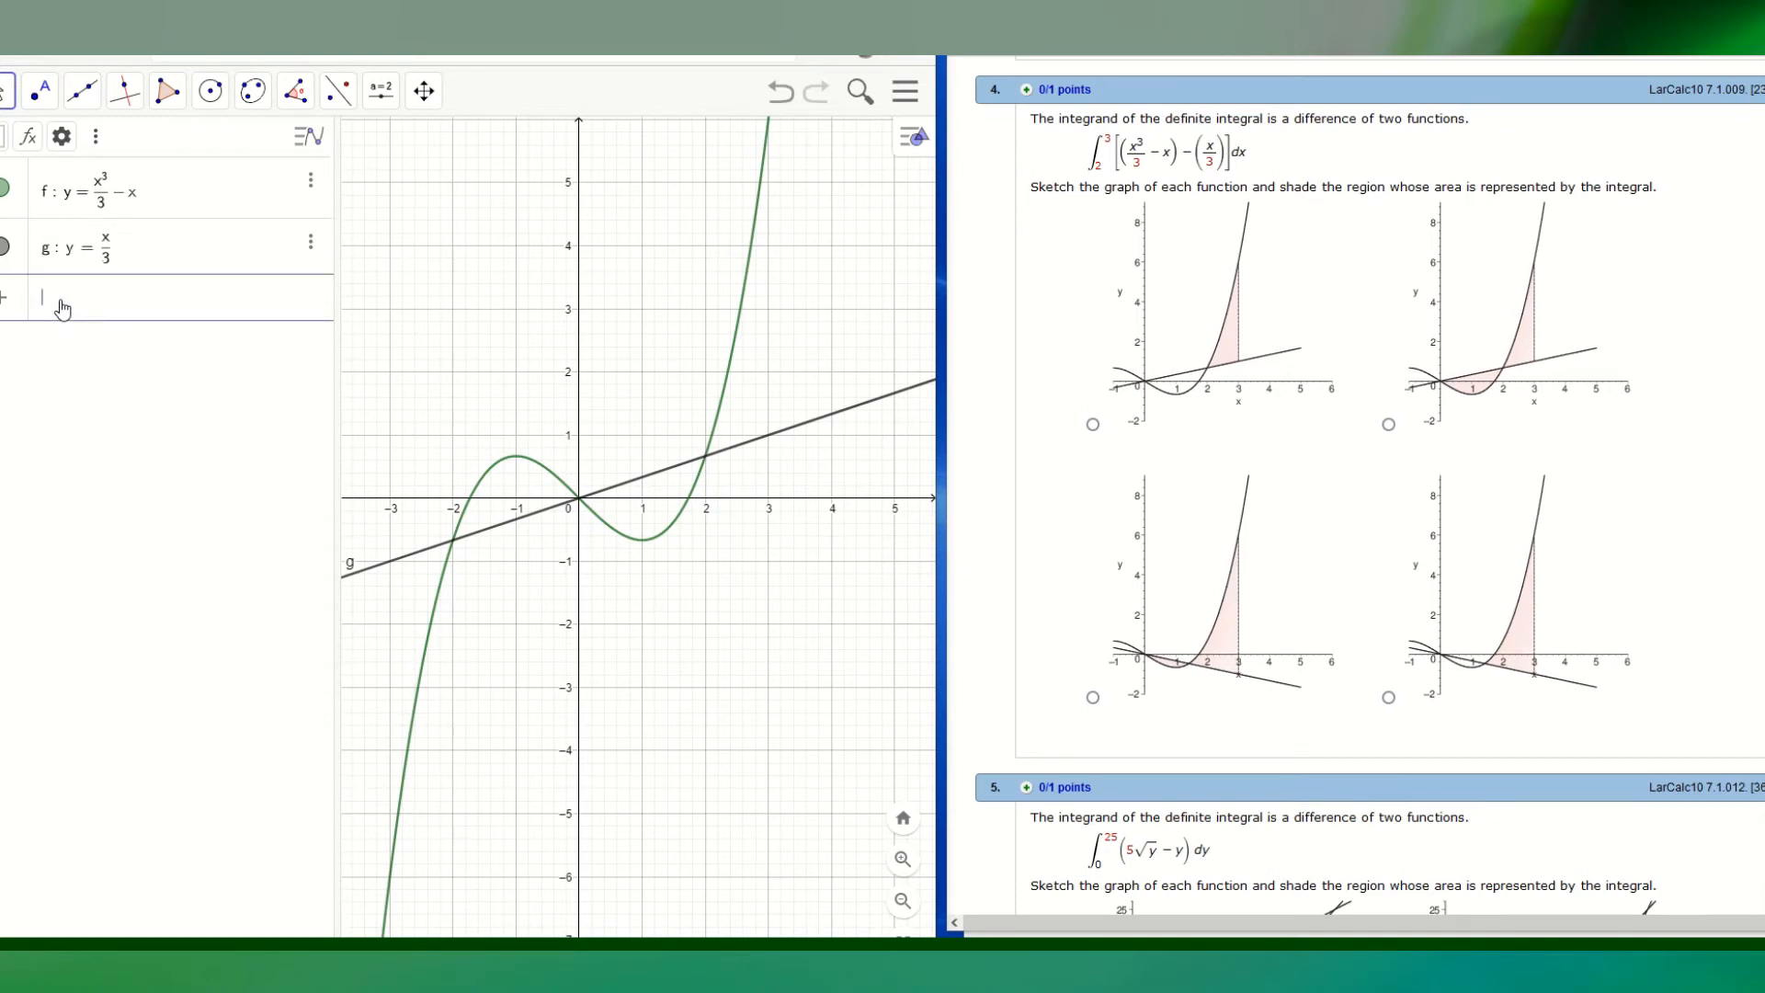
type("x=3")
key("Return")
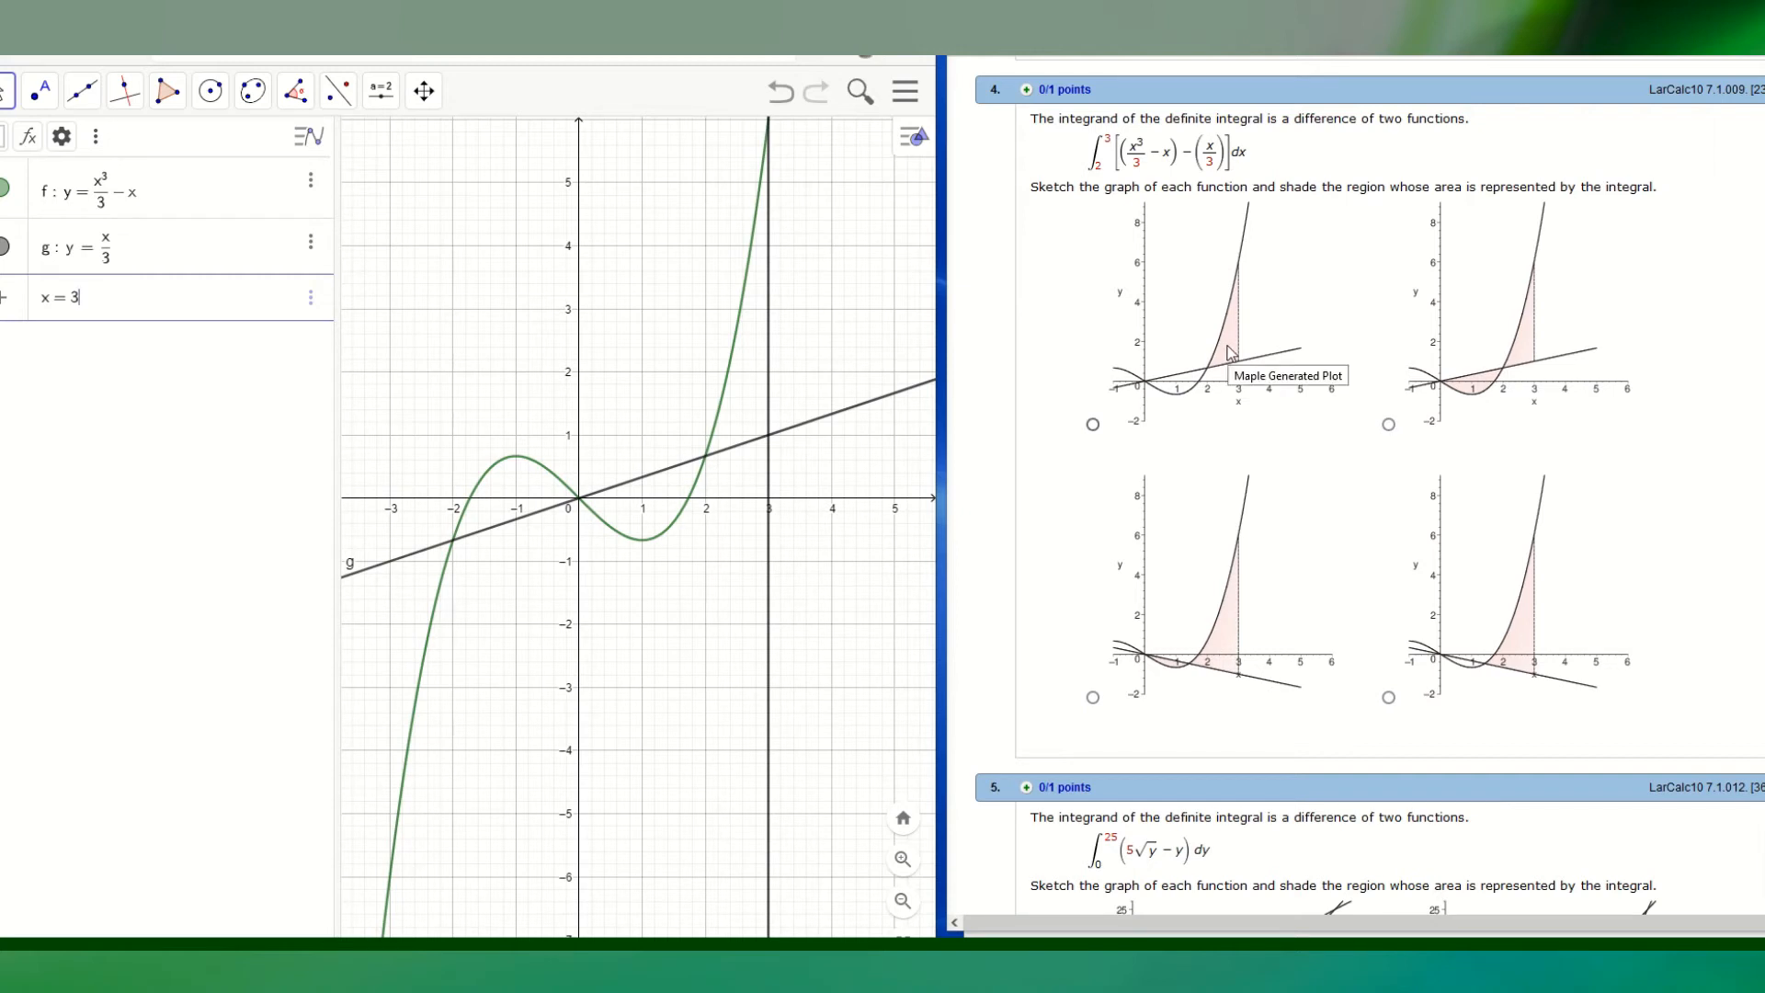
left_click(1092, 424)
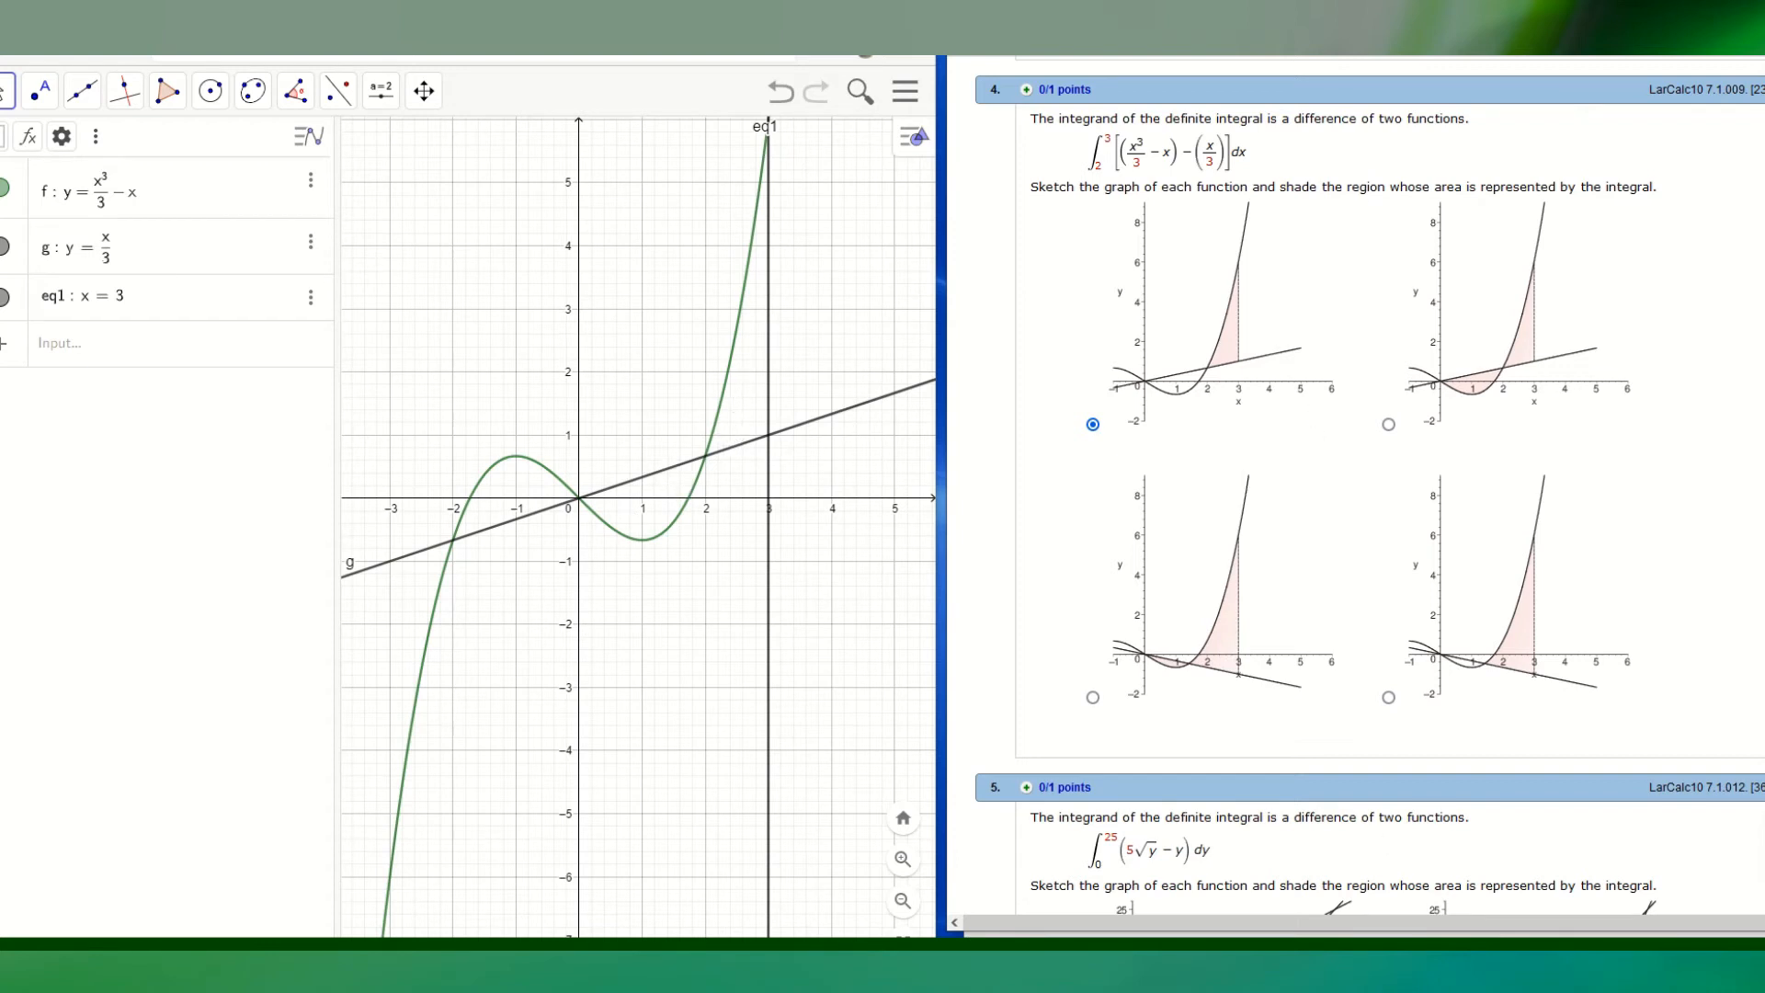
- Look over question 5's answer graphs and move on to question 6 with its graphing grid and area field
scroll(1464, 736, "down", 5)
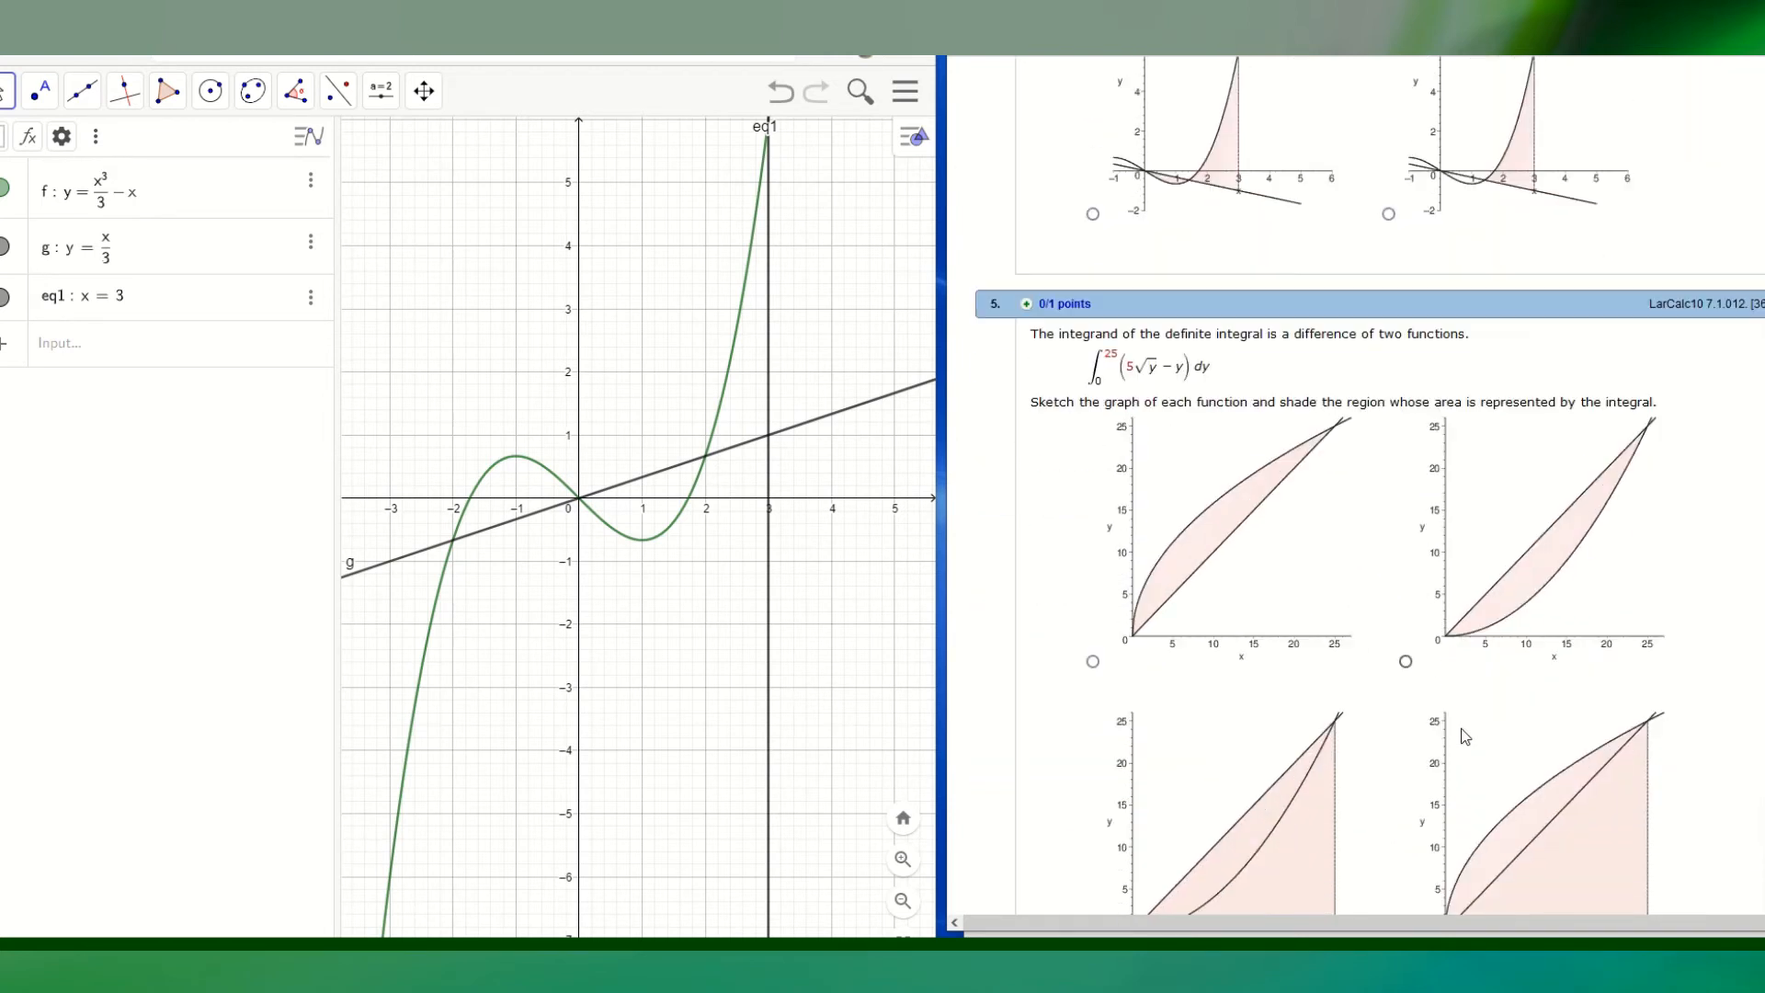
scroll(1464, 735, "down", 3)
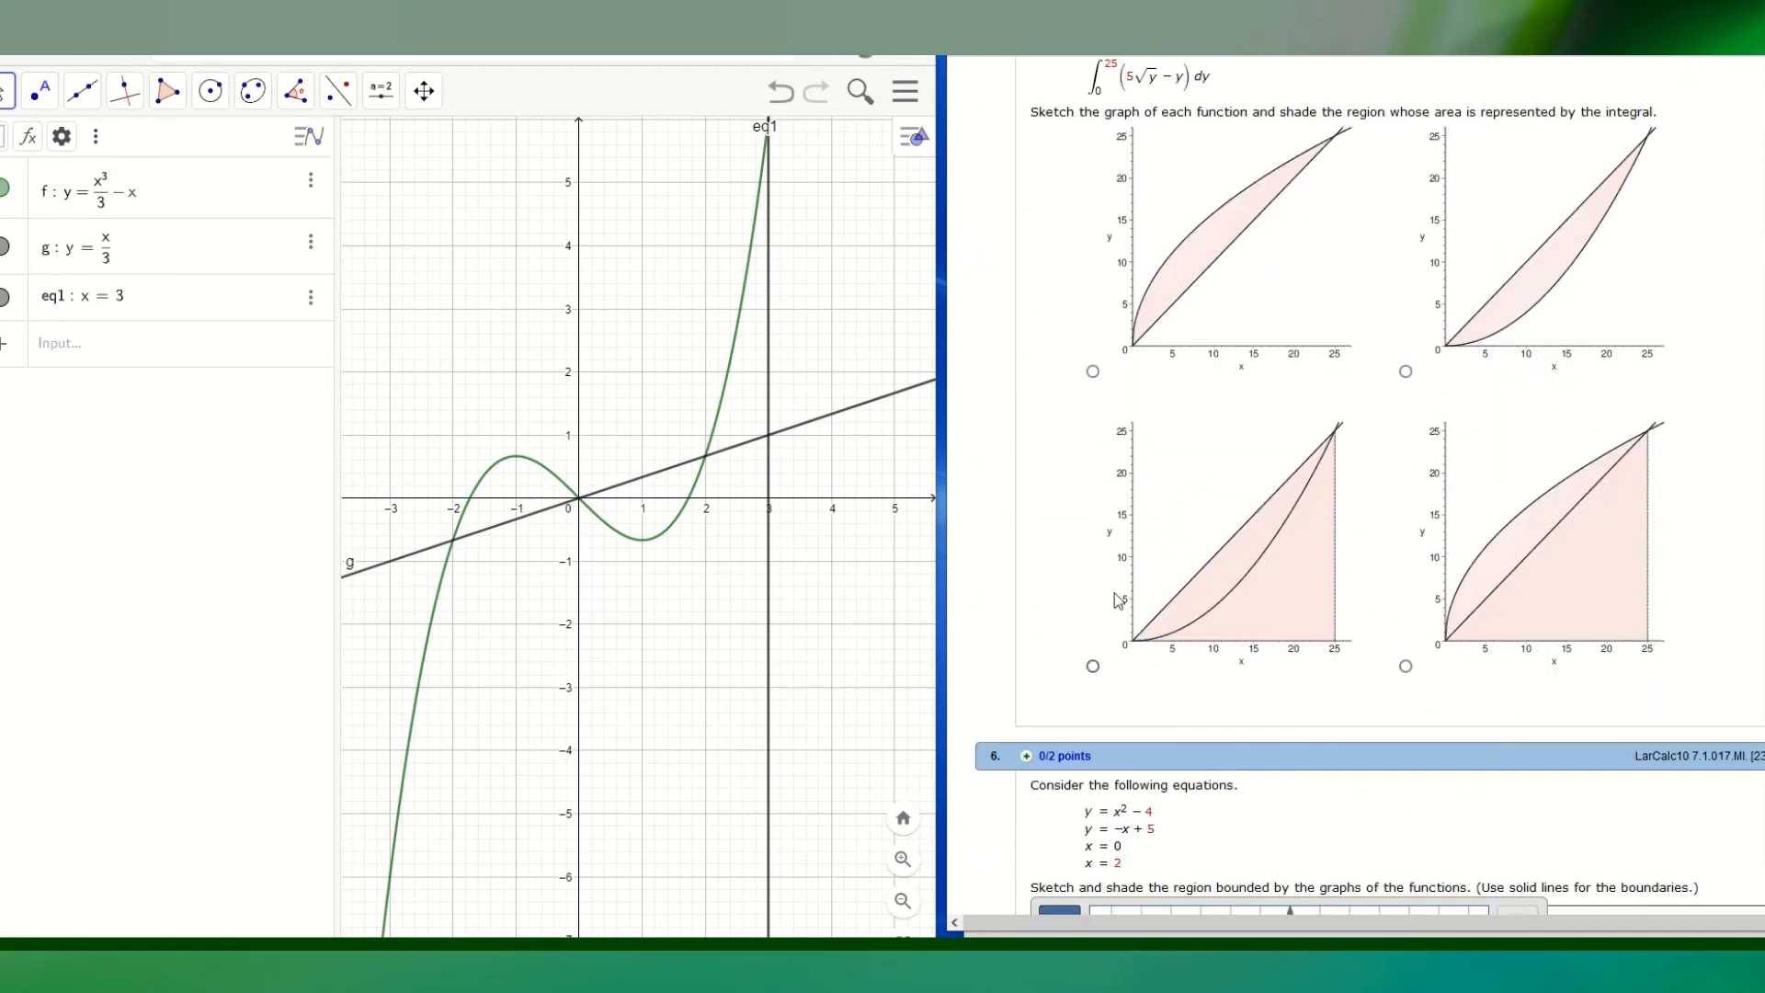
scroll(1466, 552, "up", 2)
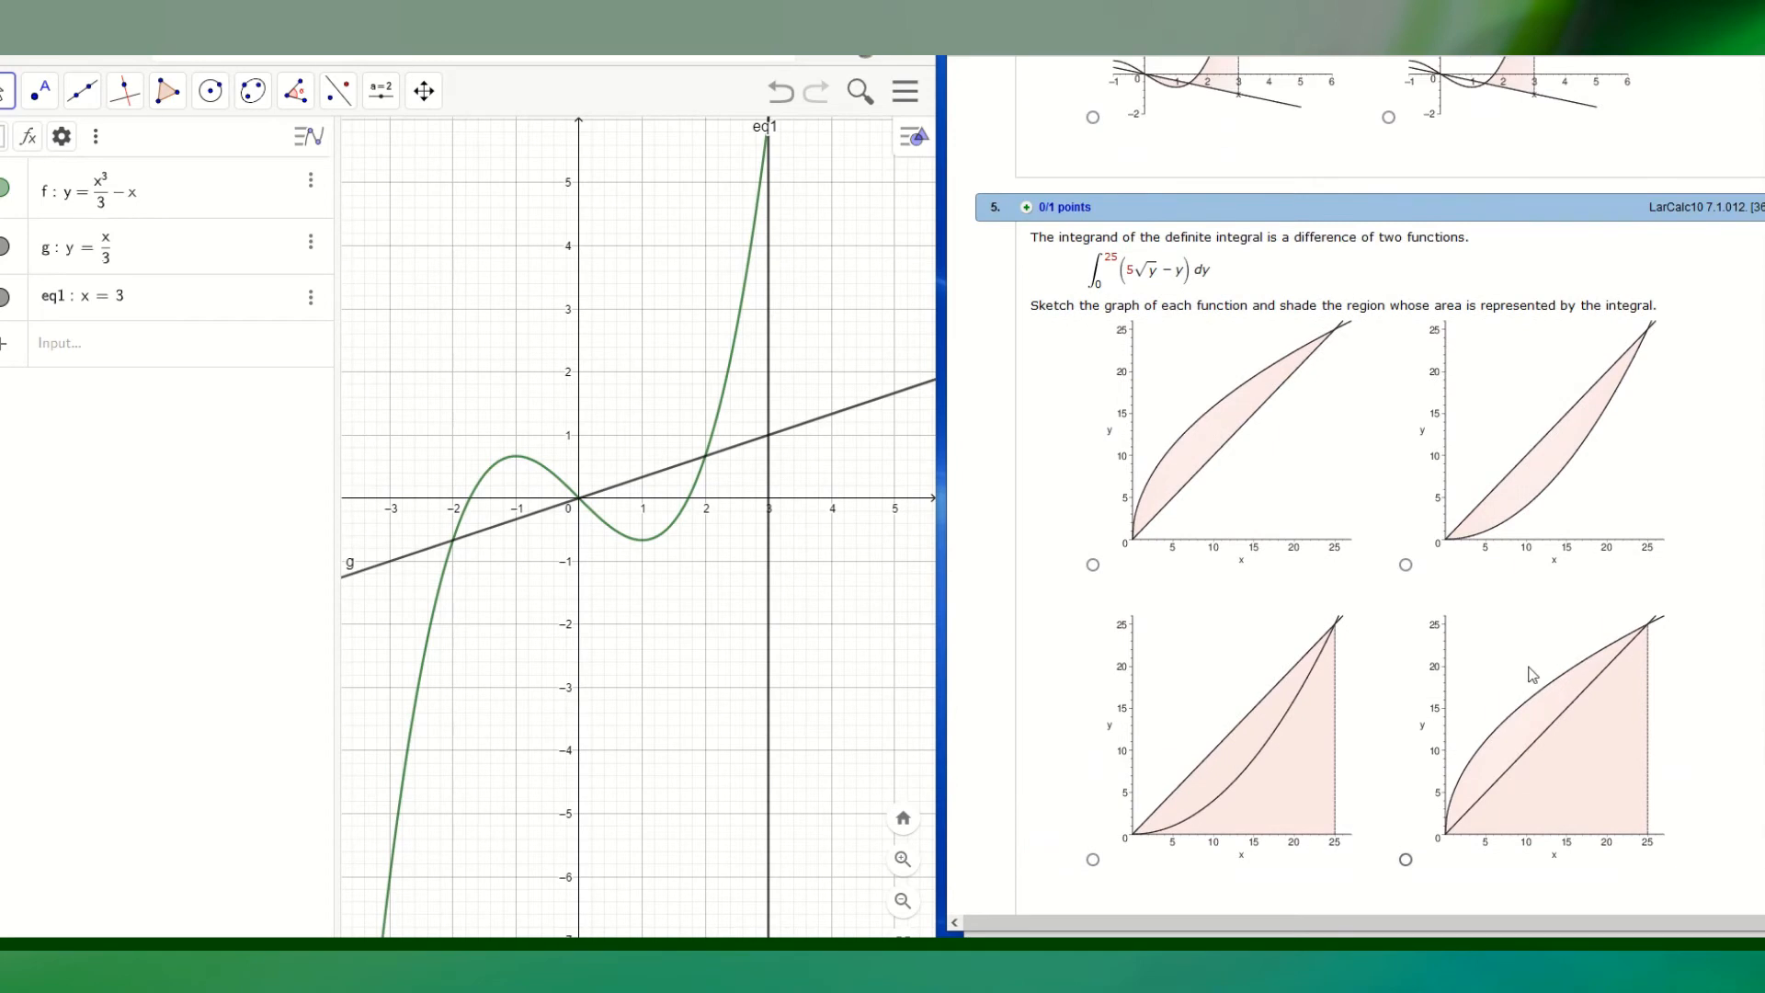
scroll(1508, 658, "down", 8)
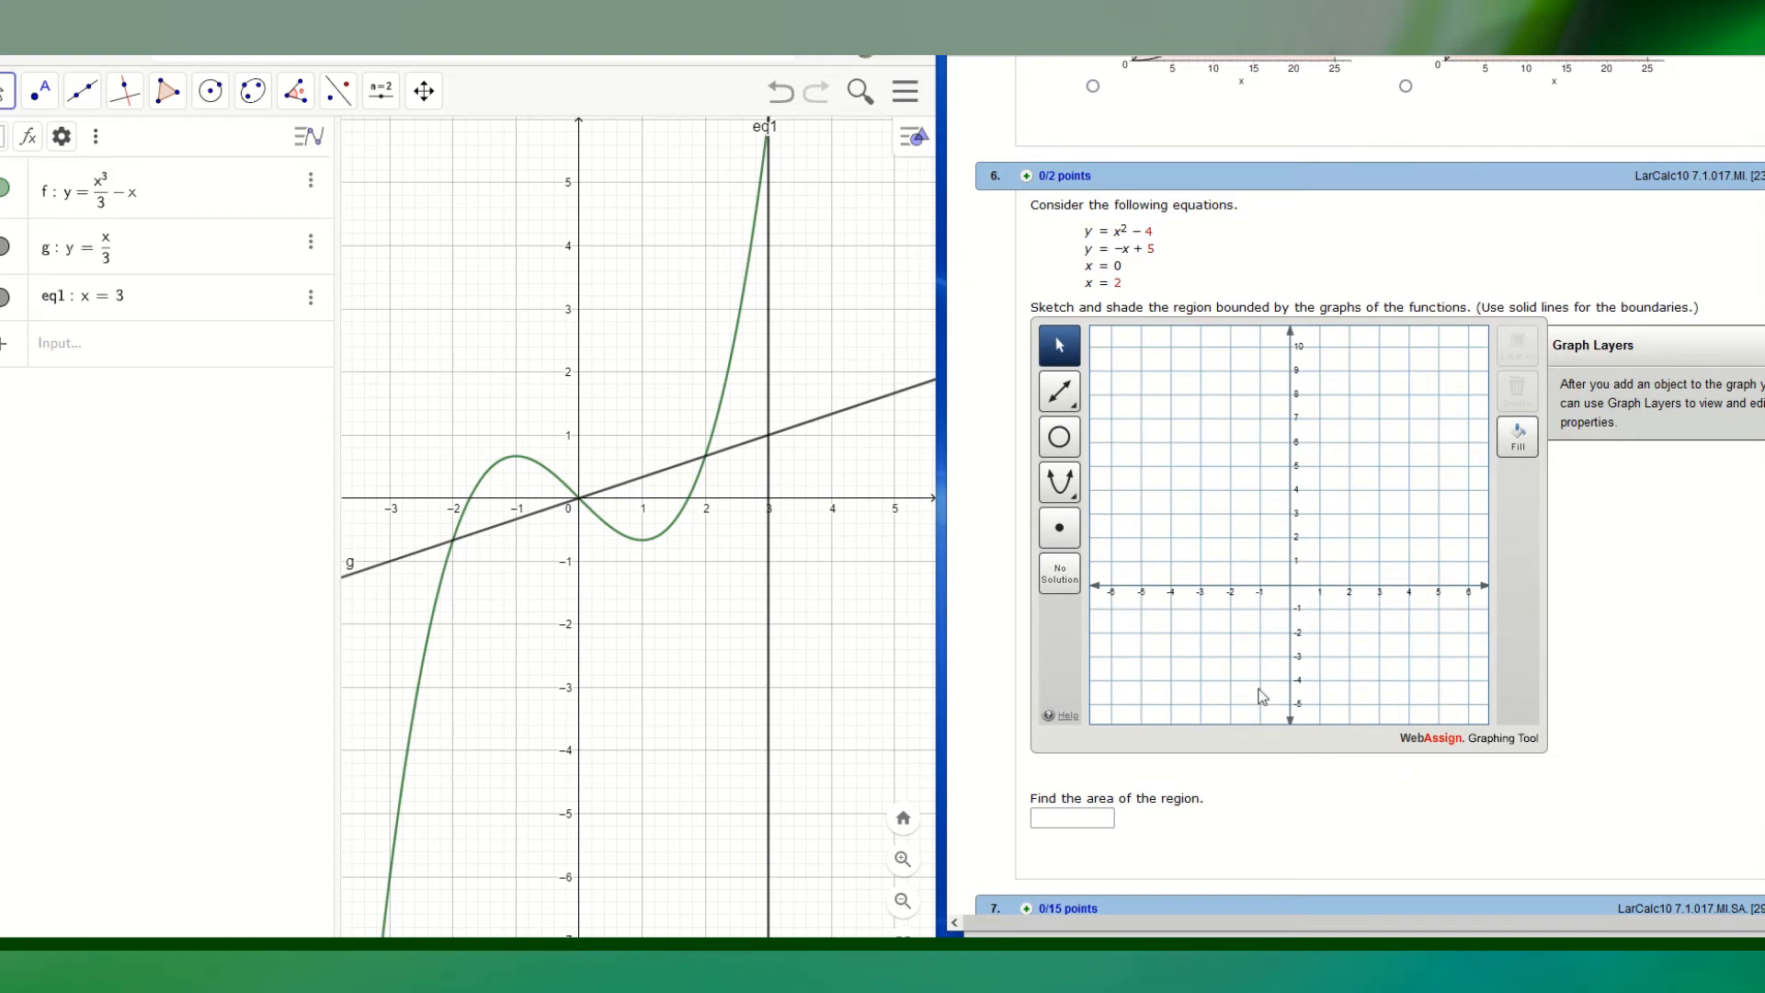
left_click(1075, 819)
scroll(1387, 760, "down", 1)
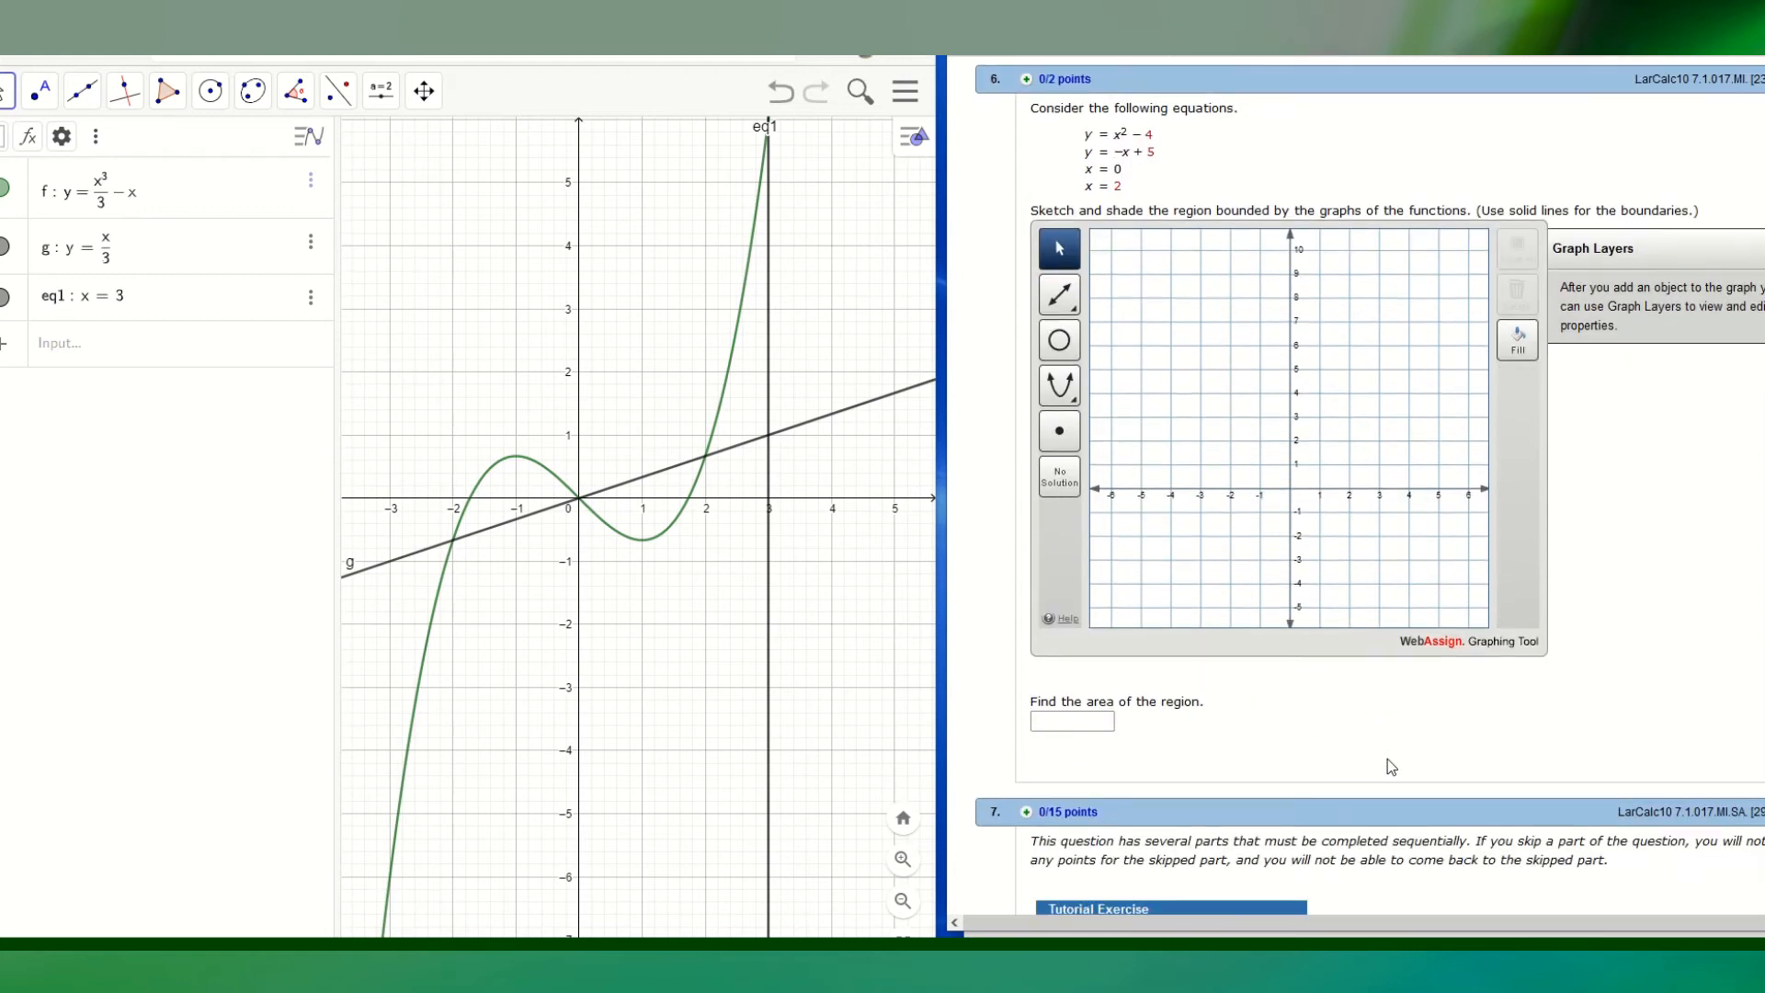
scroll(1423, 730, "up", 1)
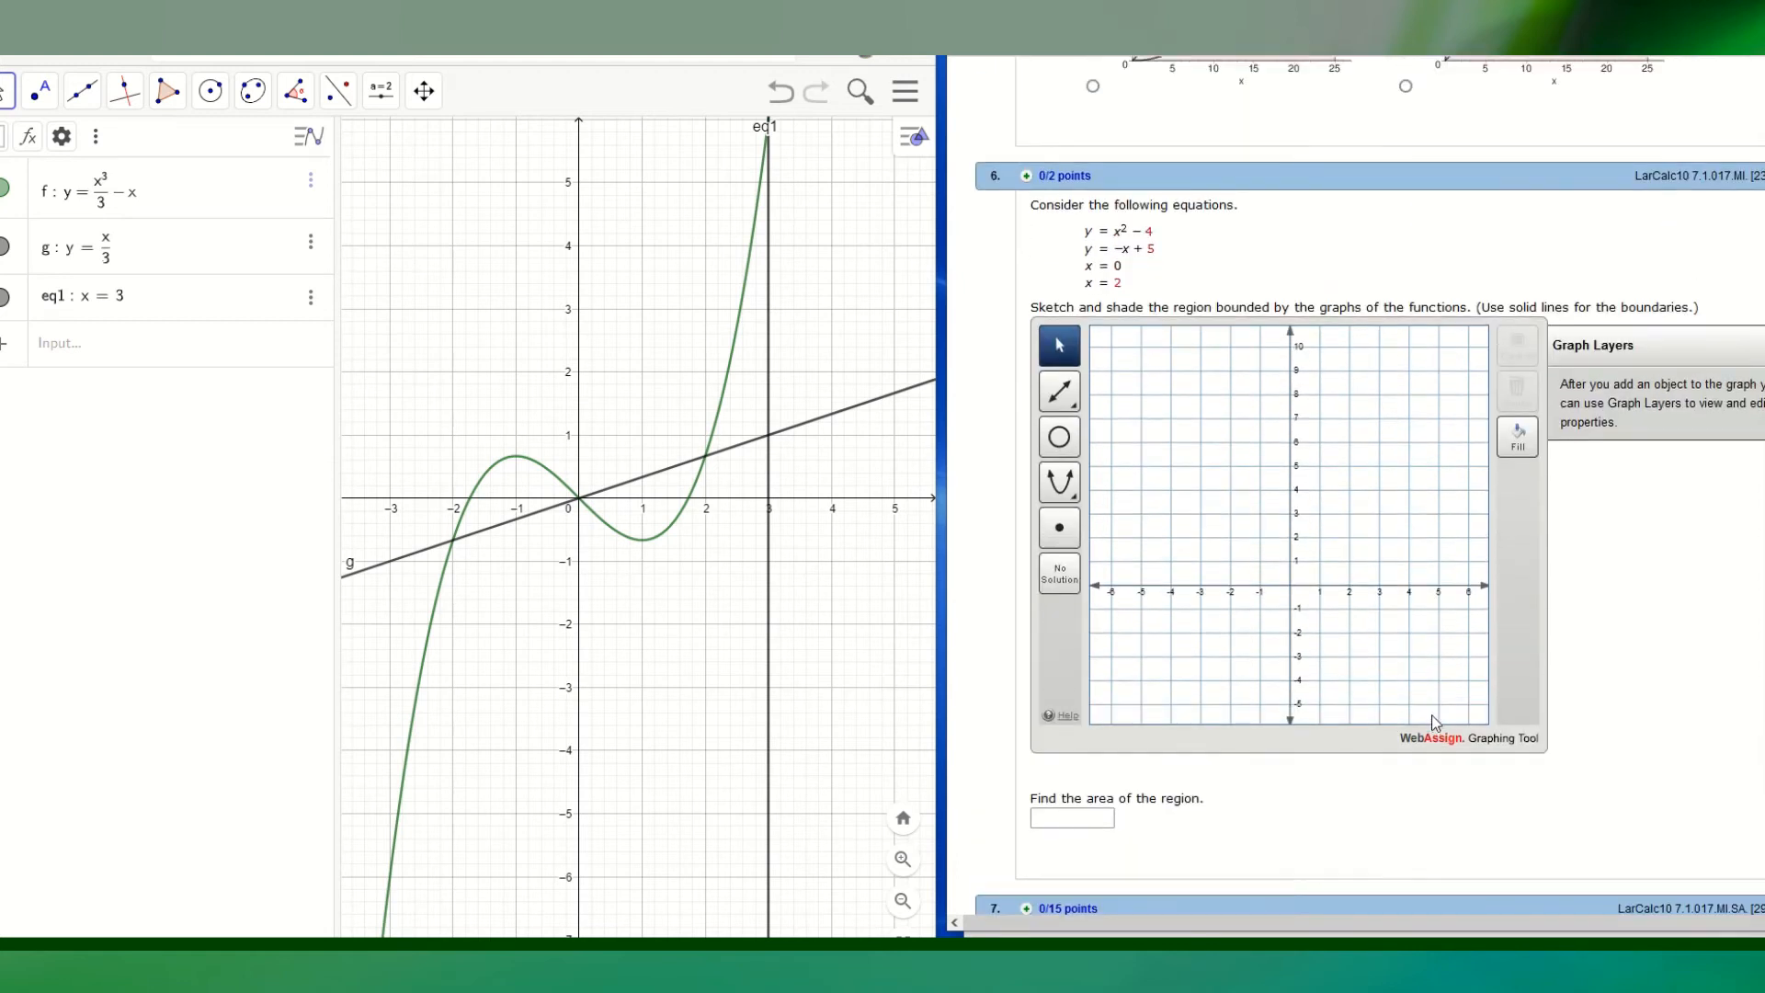
- Delete the equations y = x^3/3 - x, y = x/3 and x = 3 from GeoGebra
left_click(311, 184)
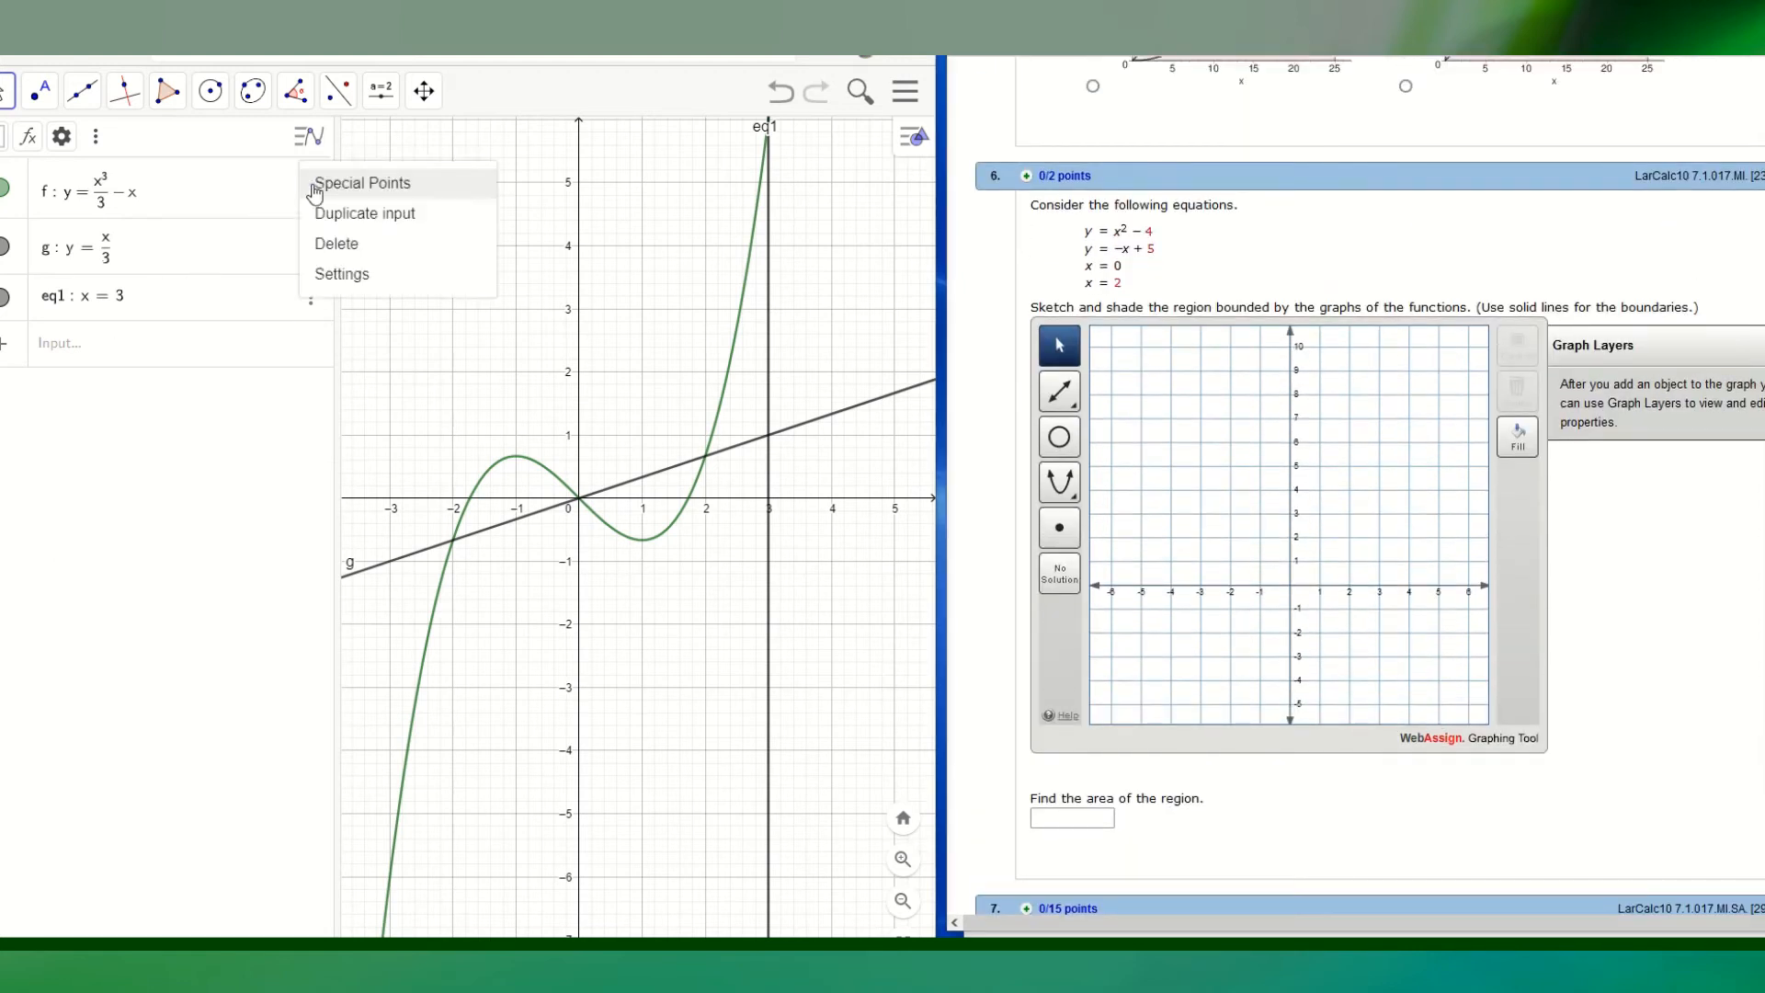
left_click(335, 243)
left_click(310, 187)
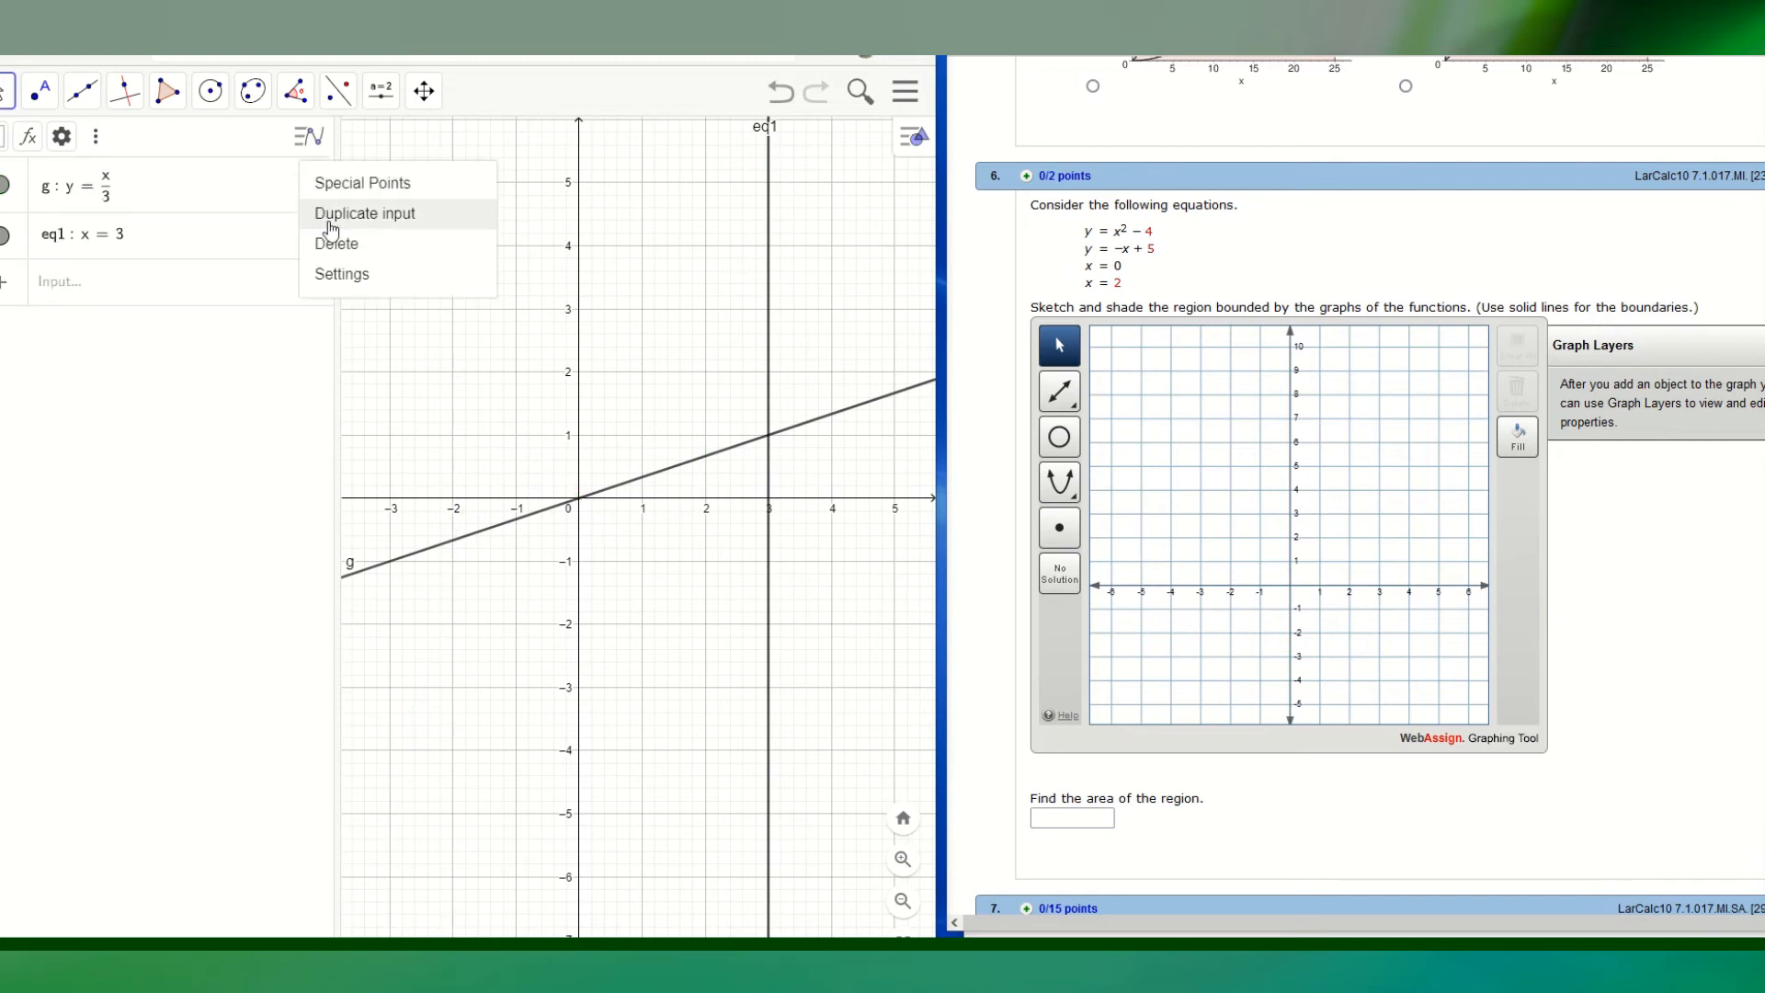
left_click(334, 244)
left_click(313, 180)
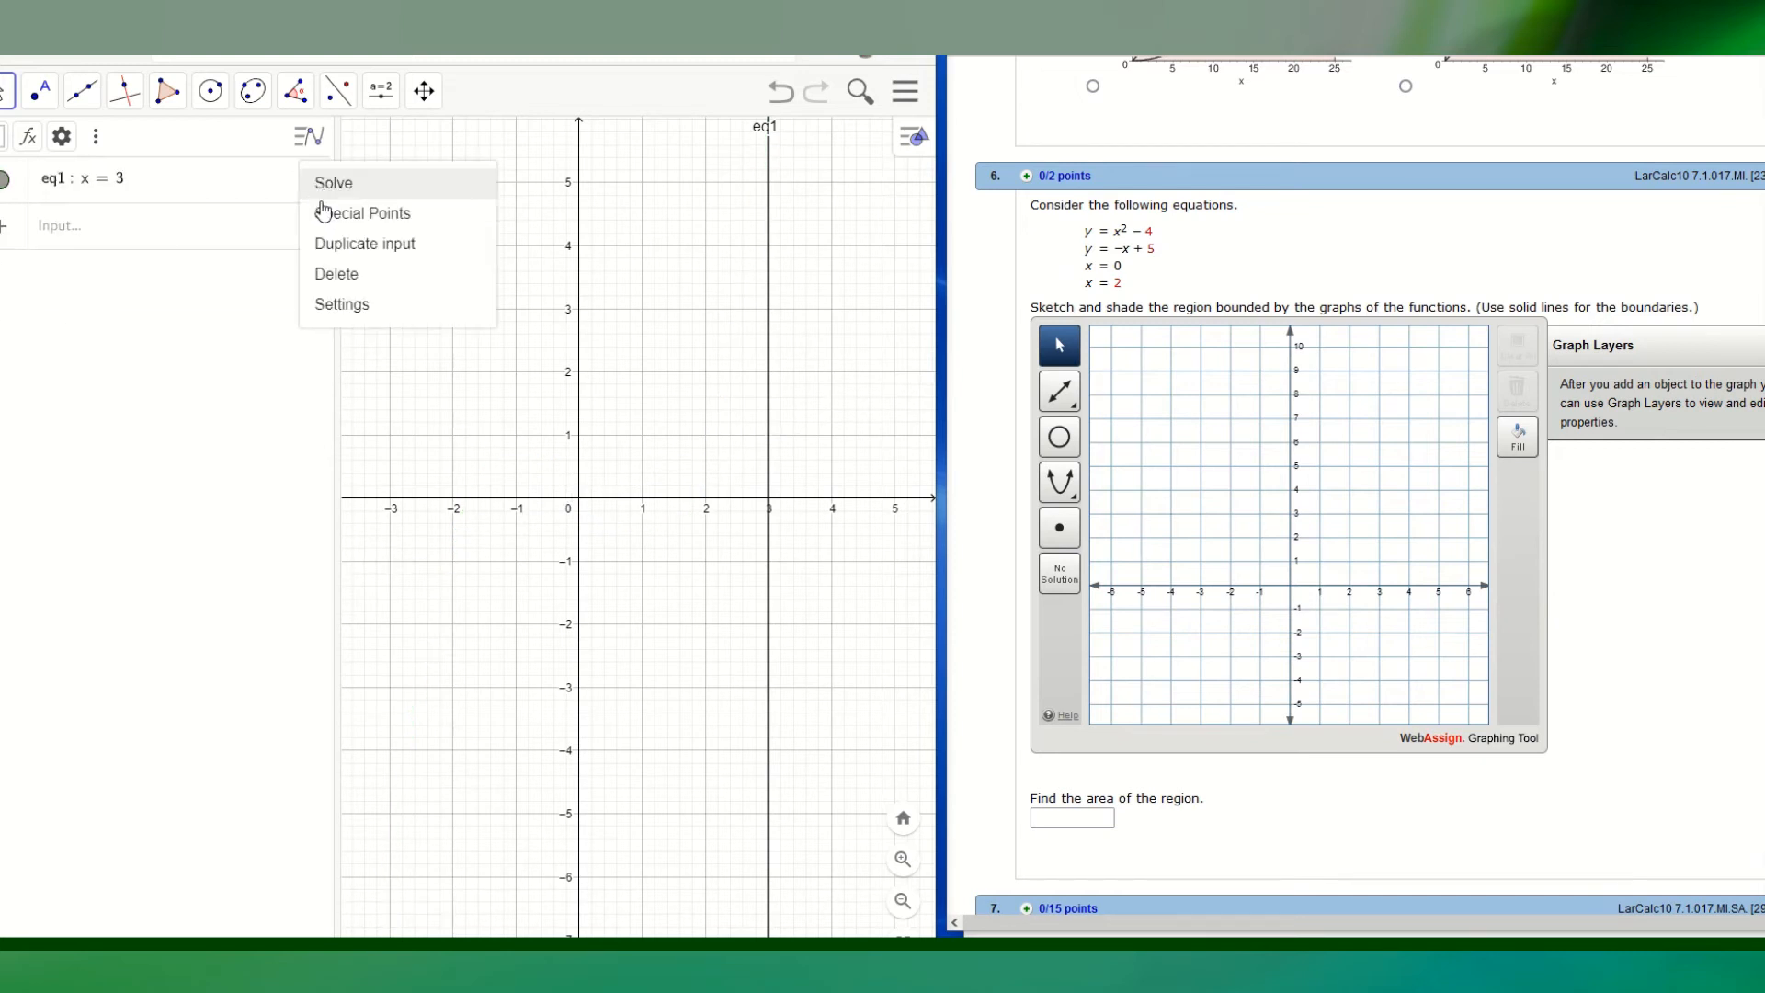
left_click(337, 275)
- Plot question 6's first function, y = x^2 - 4, in GeoGebra
left_click(150, 184)
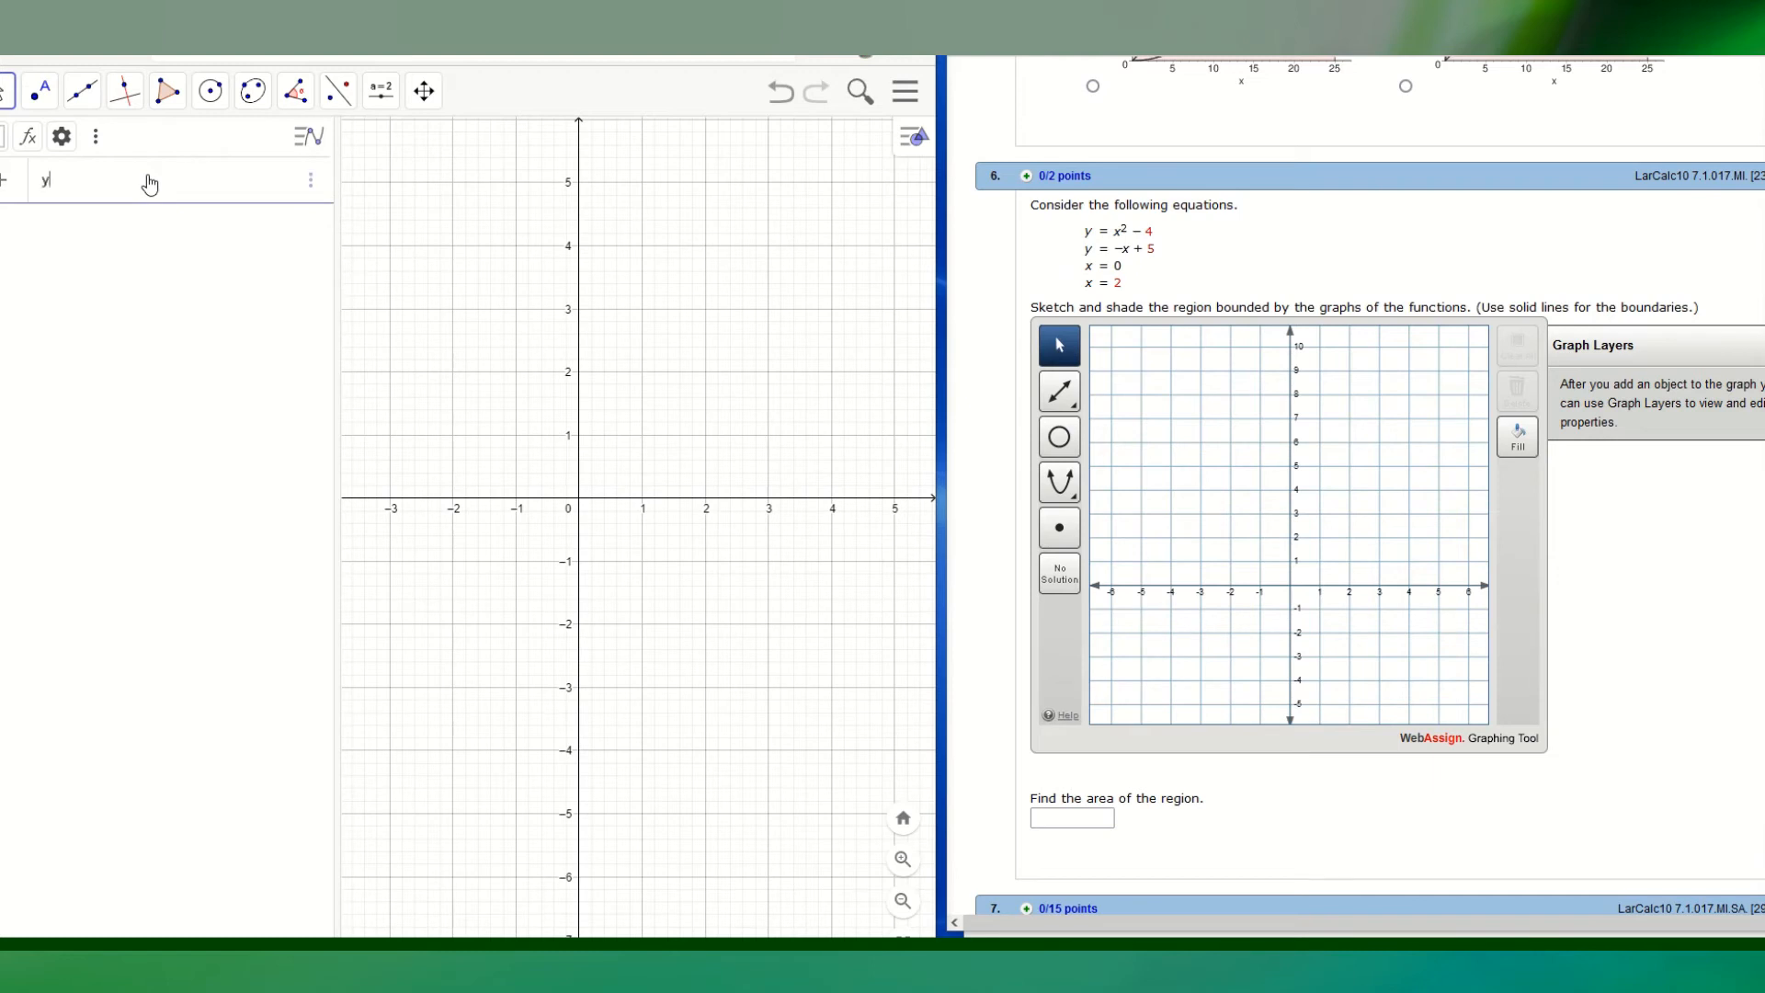
type("y = x")
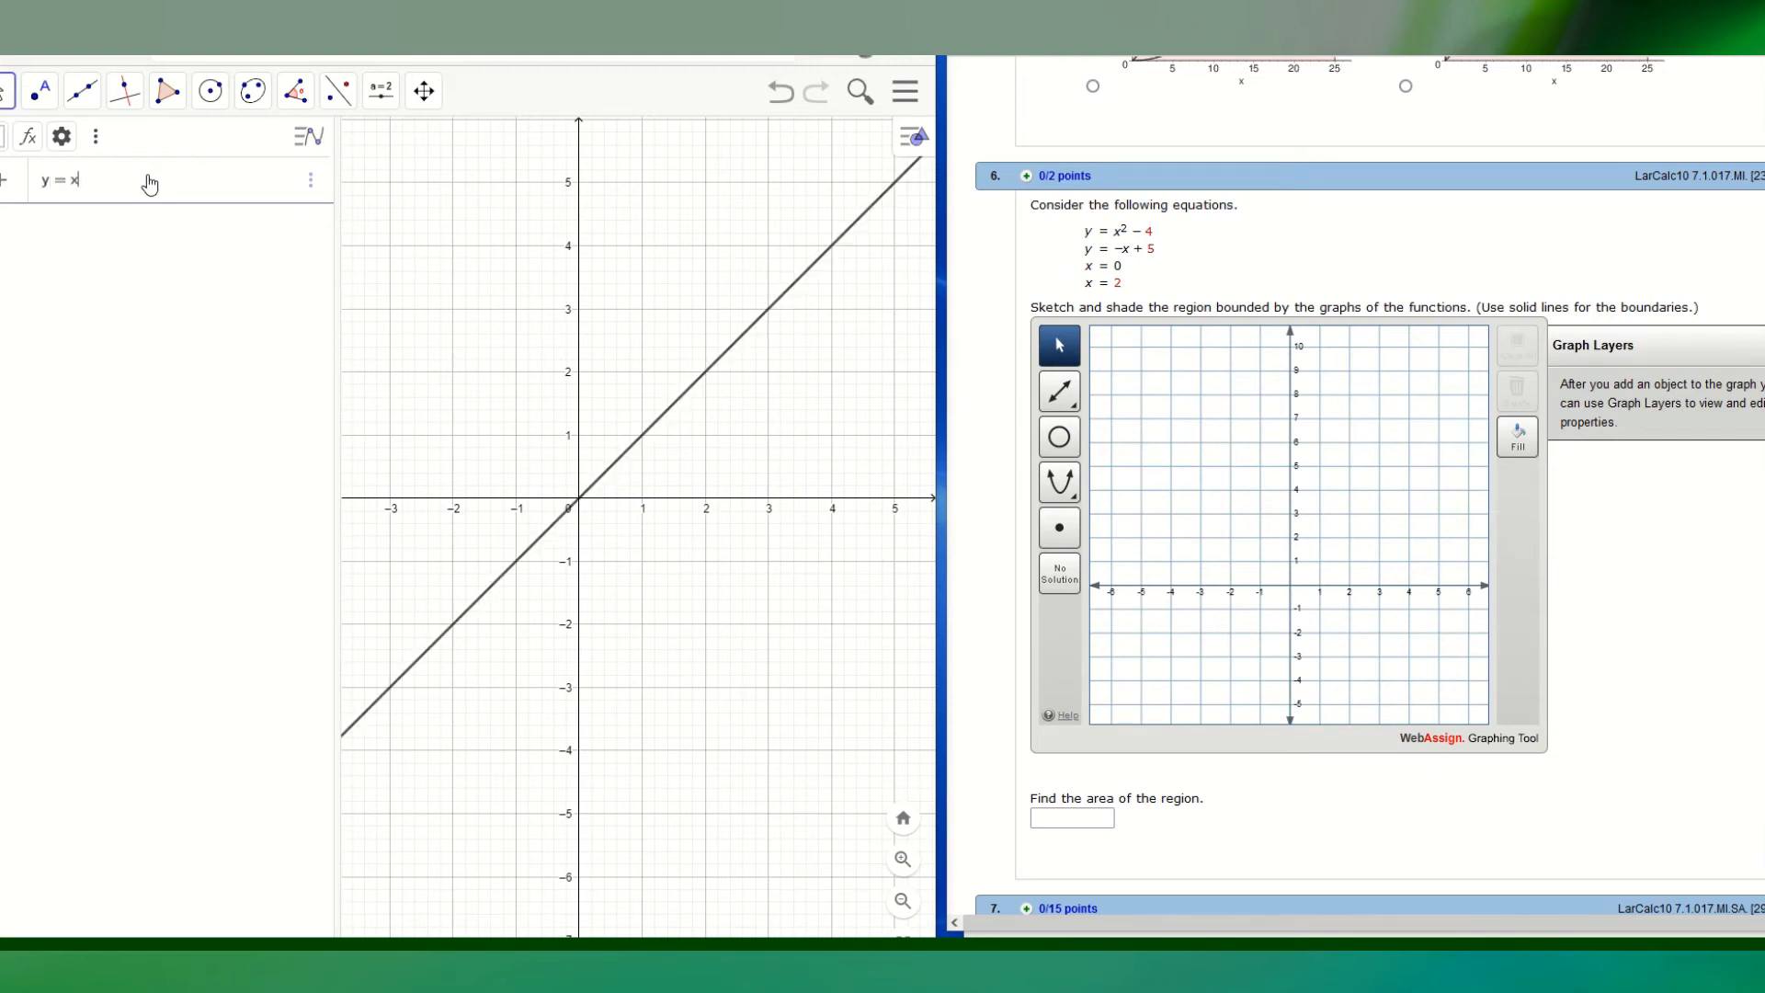
type("^(2")
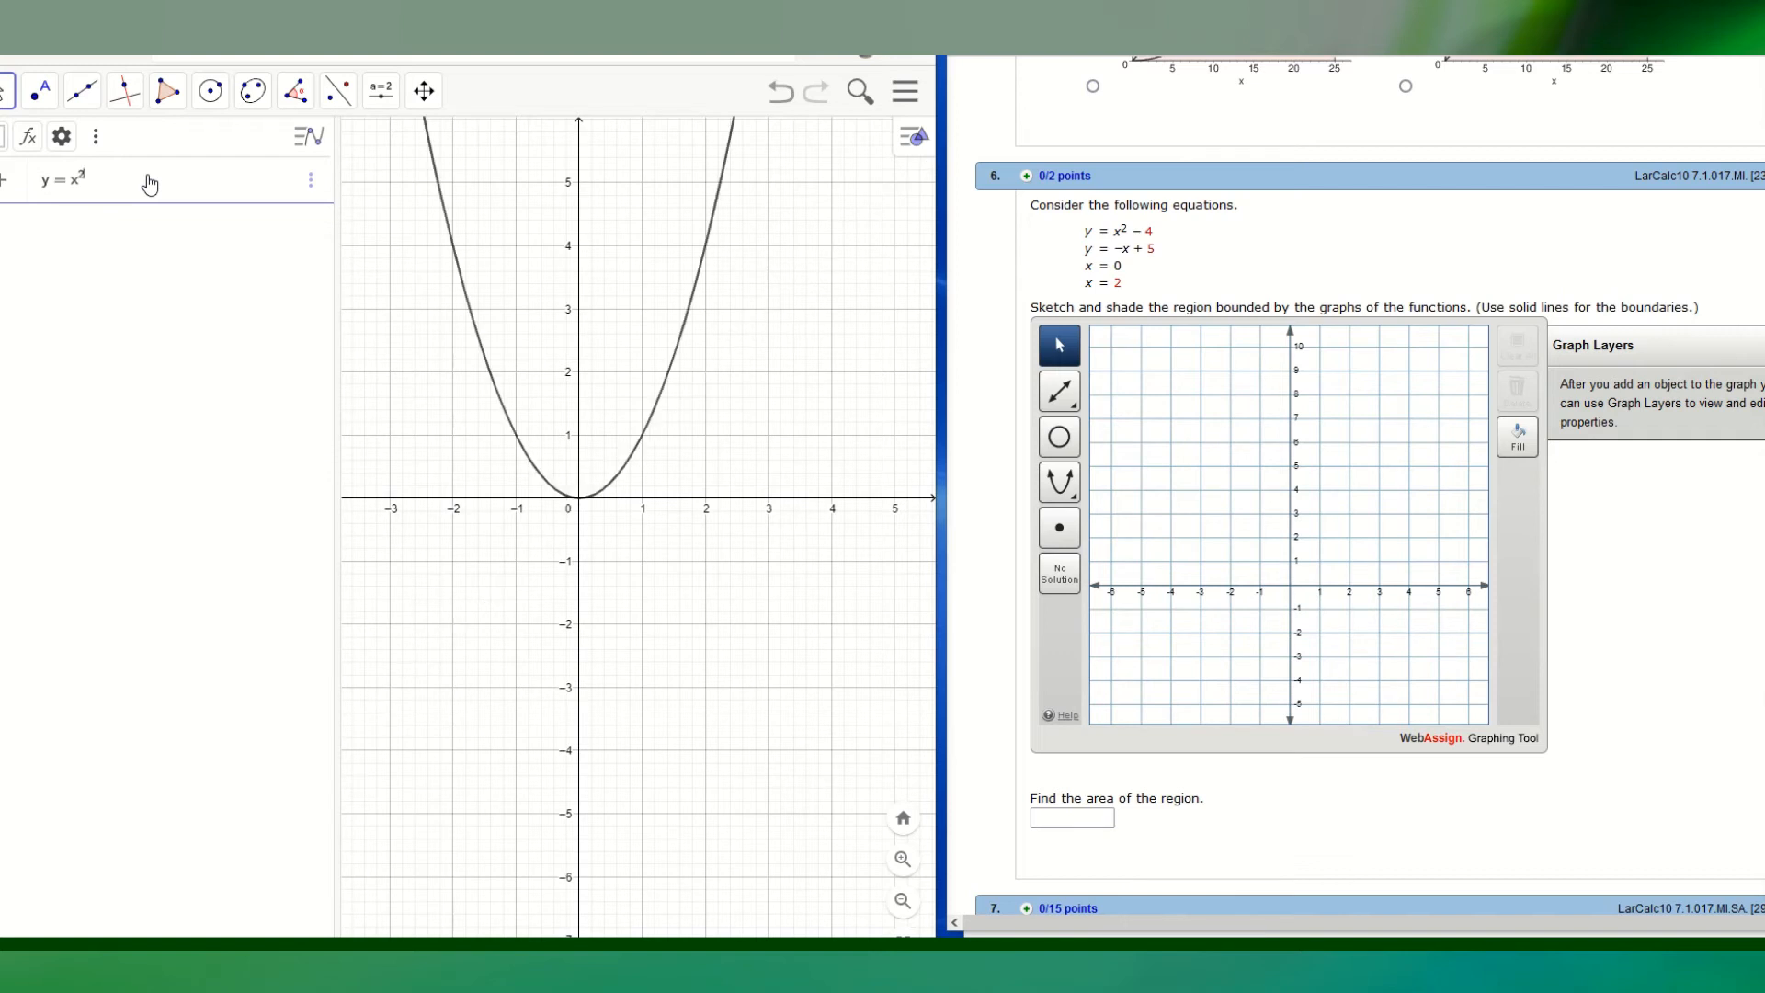
type("-4")
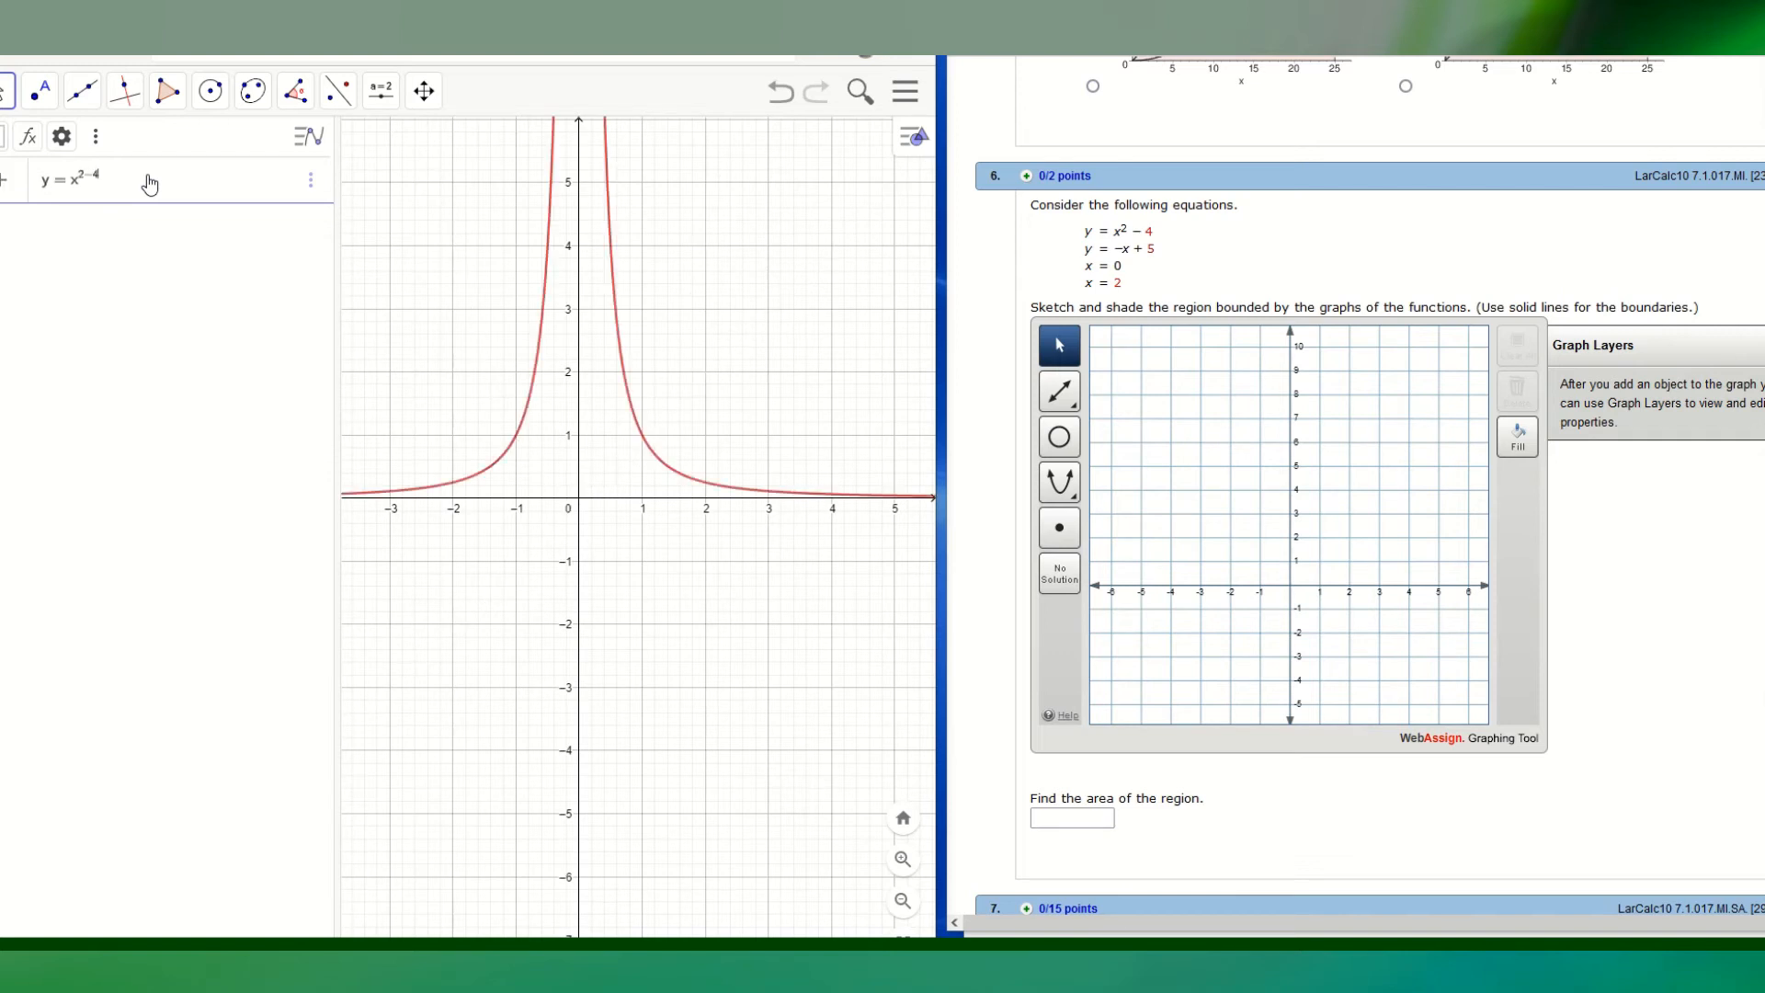
key("BackSpace")
key("BackSpace")
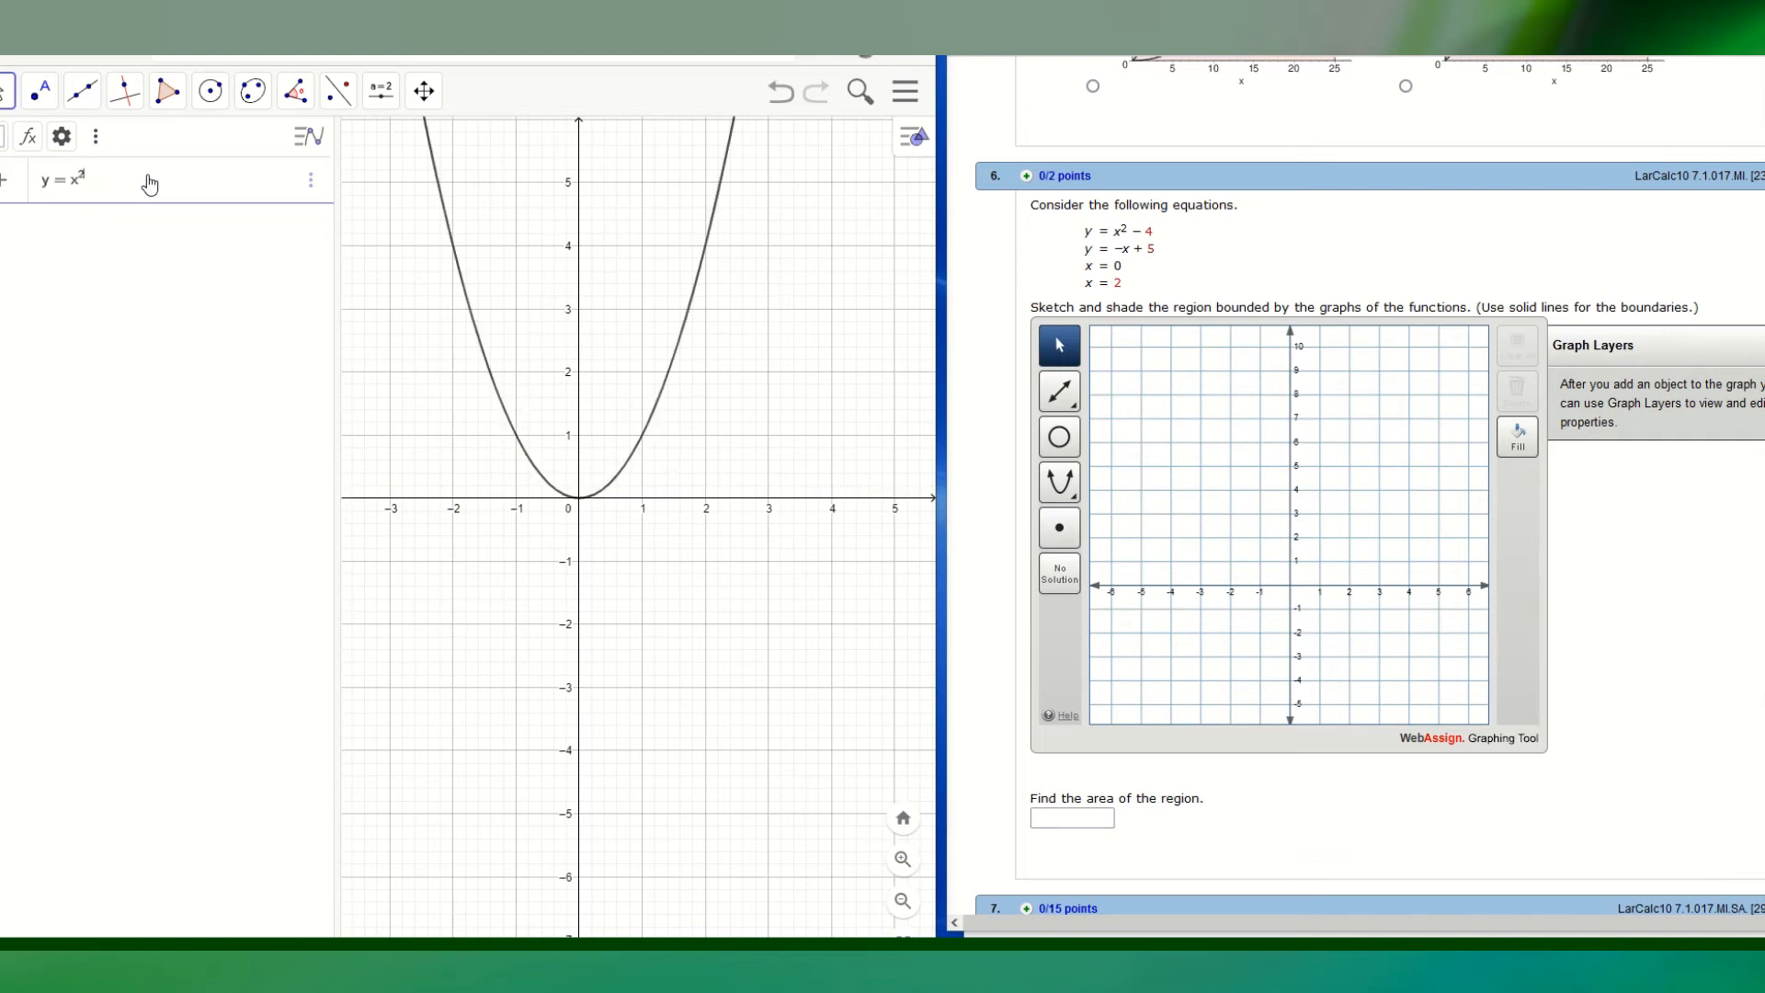
key("Right")
type("-4")
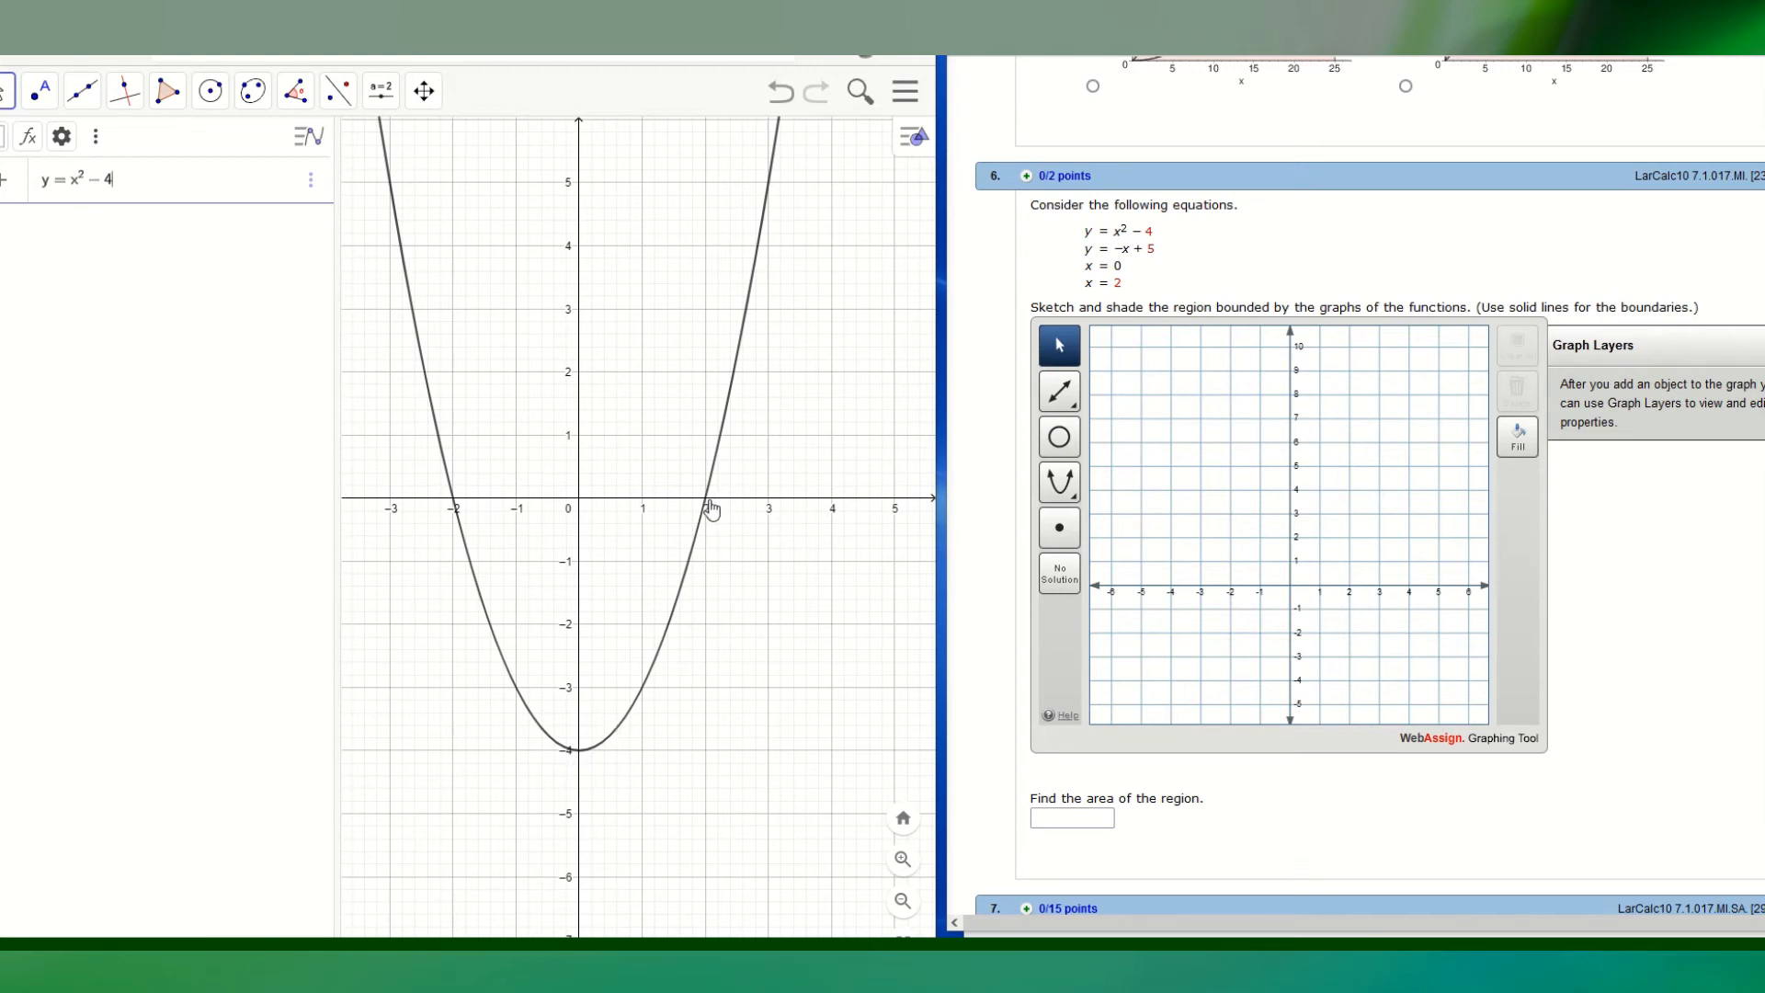
key("Return")
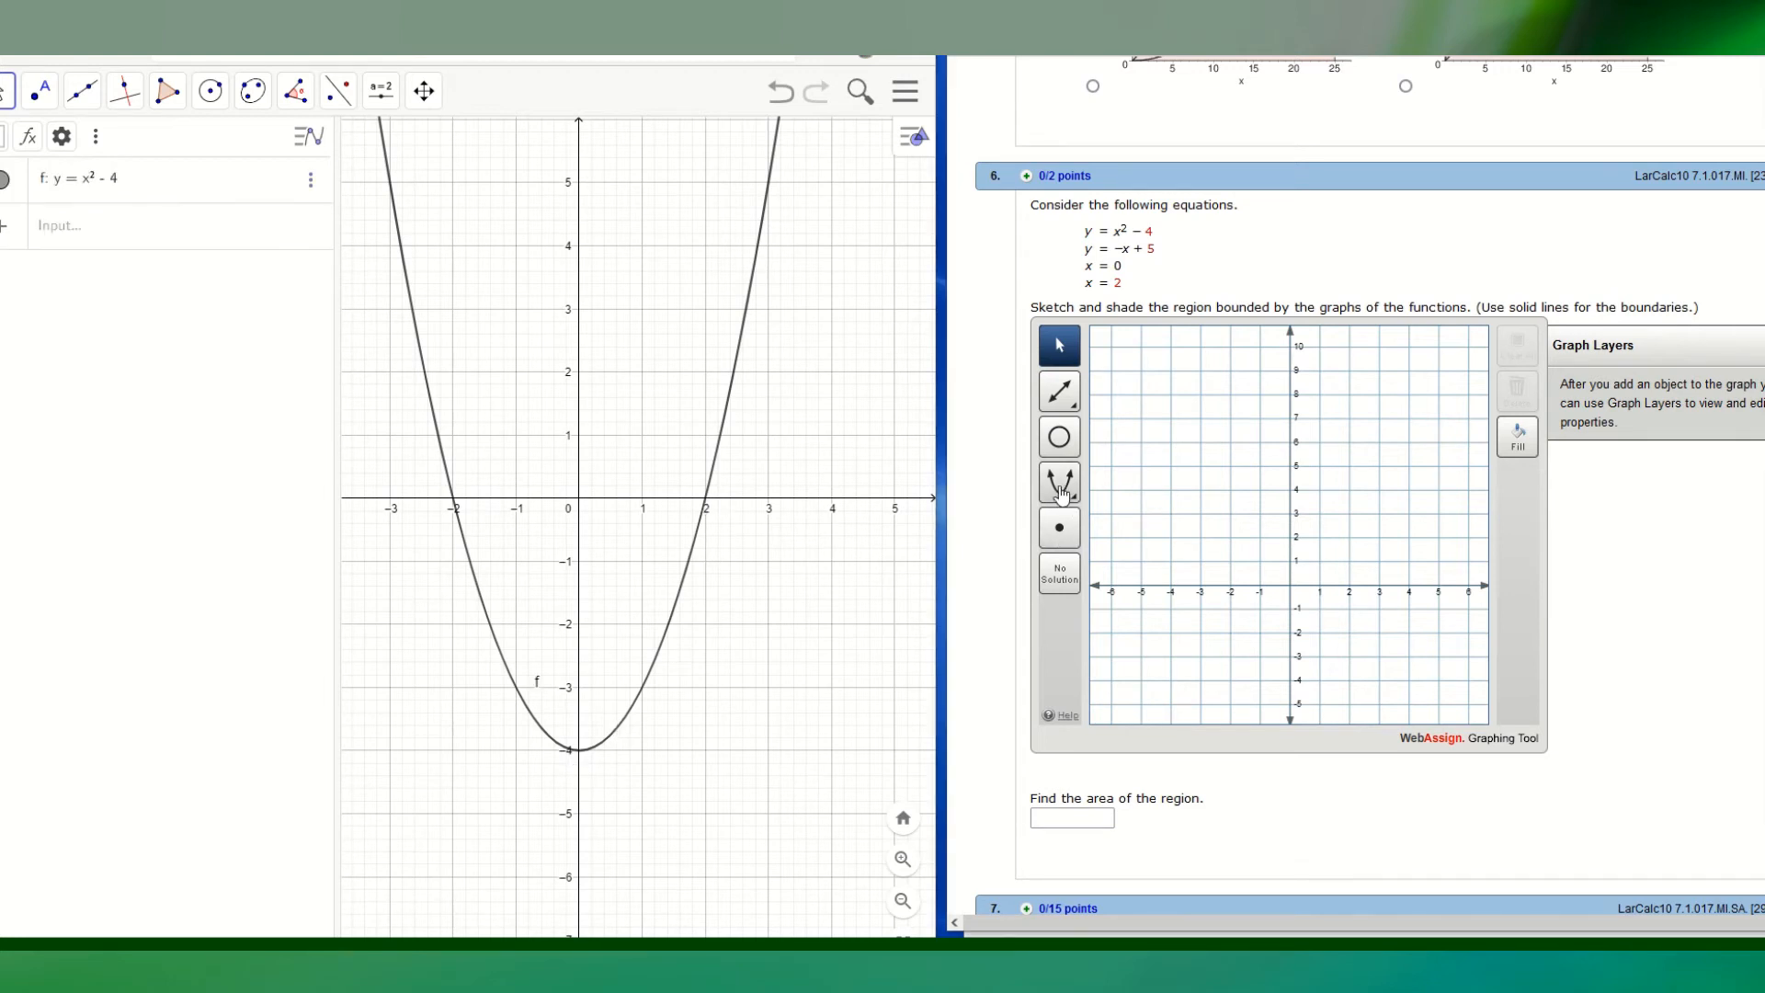
- Draw a vertical parabola in question 6's graph with its vertex at (0, -4) passing through (2, 0)
left_click(1063, 493)
left_click(1063, 493)
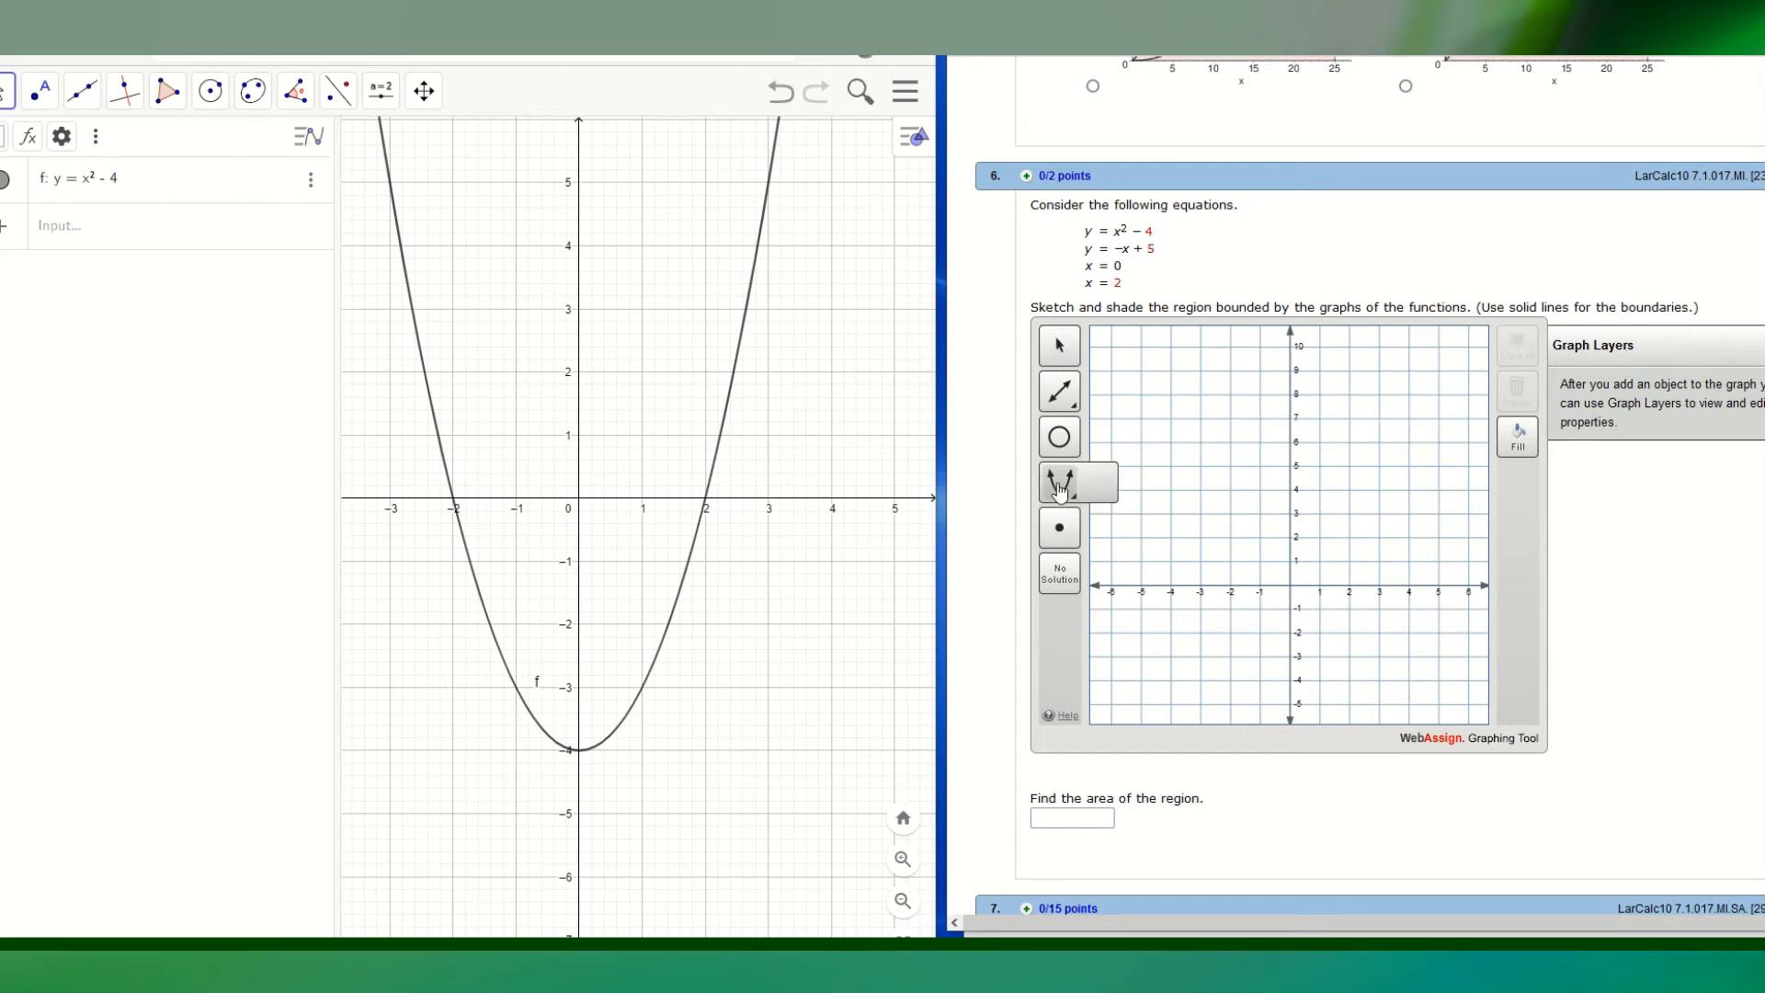
left_click(1061, 493)
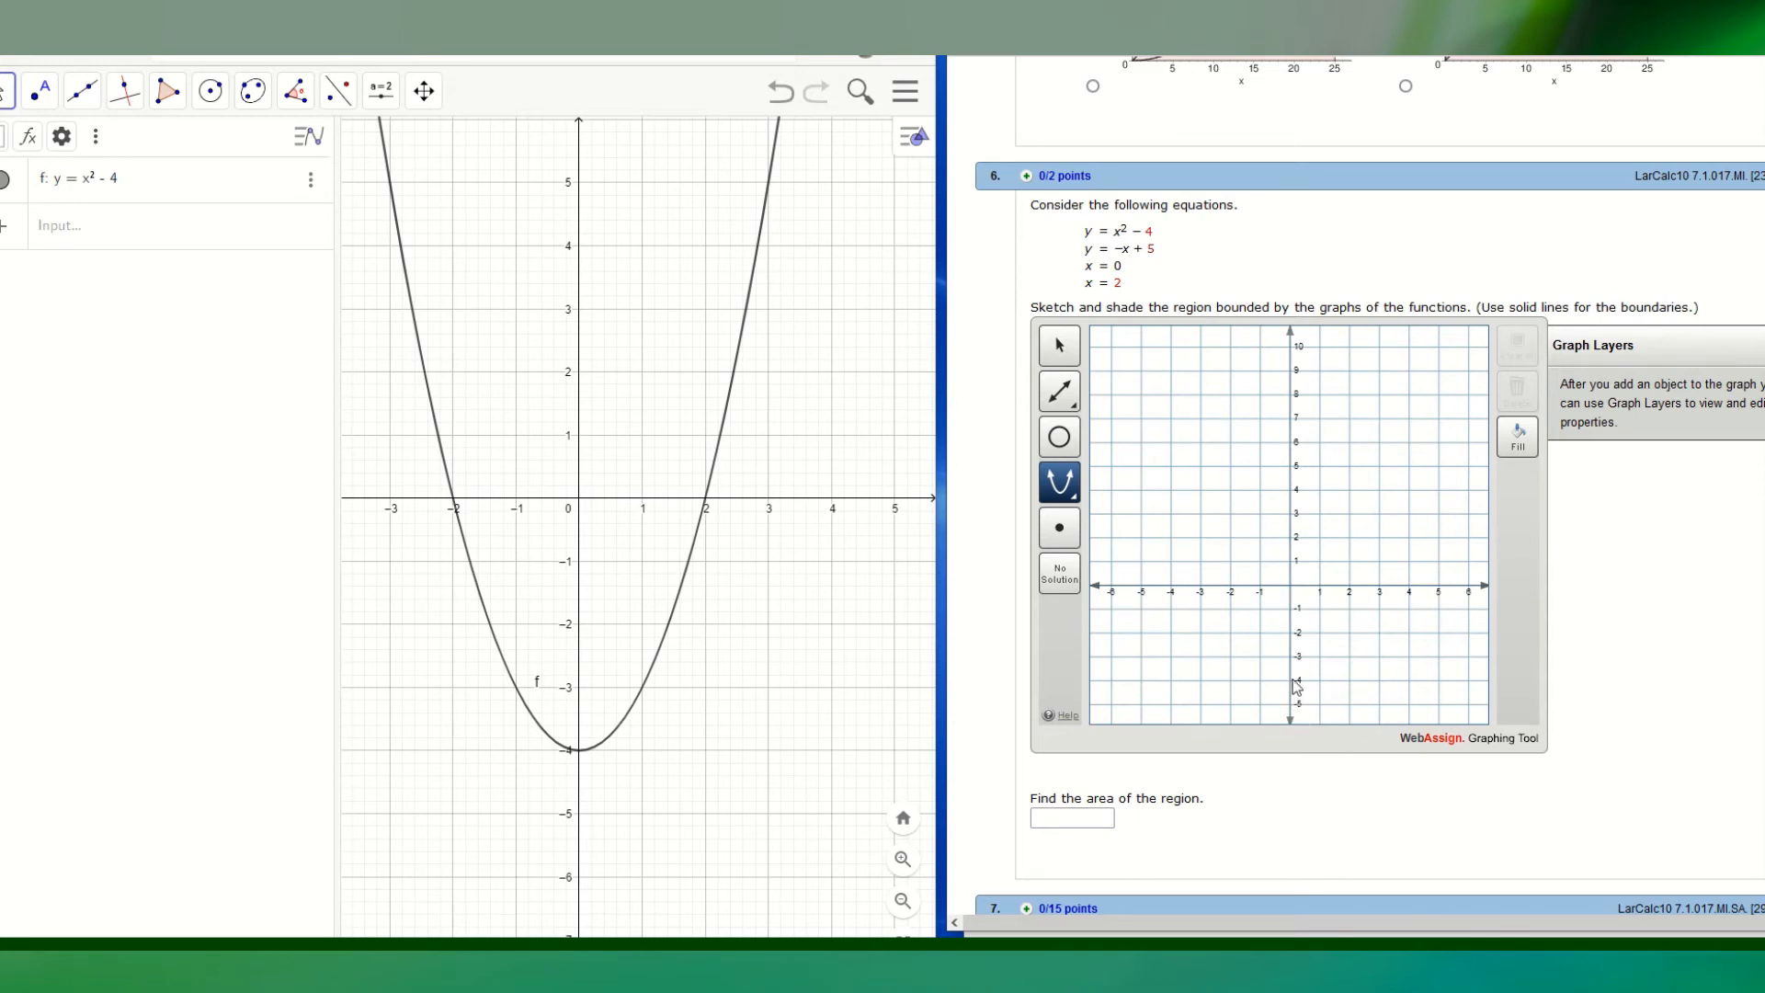
left_click(1350, 586)
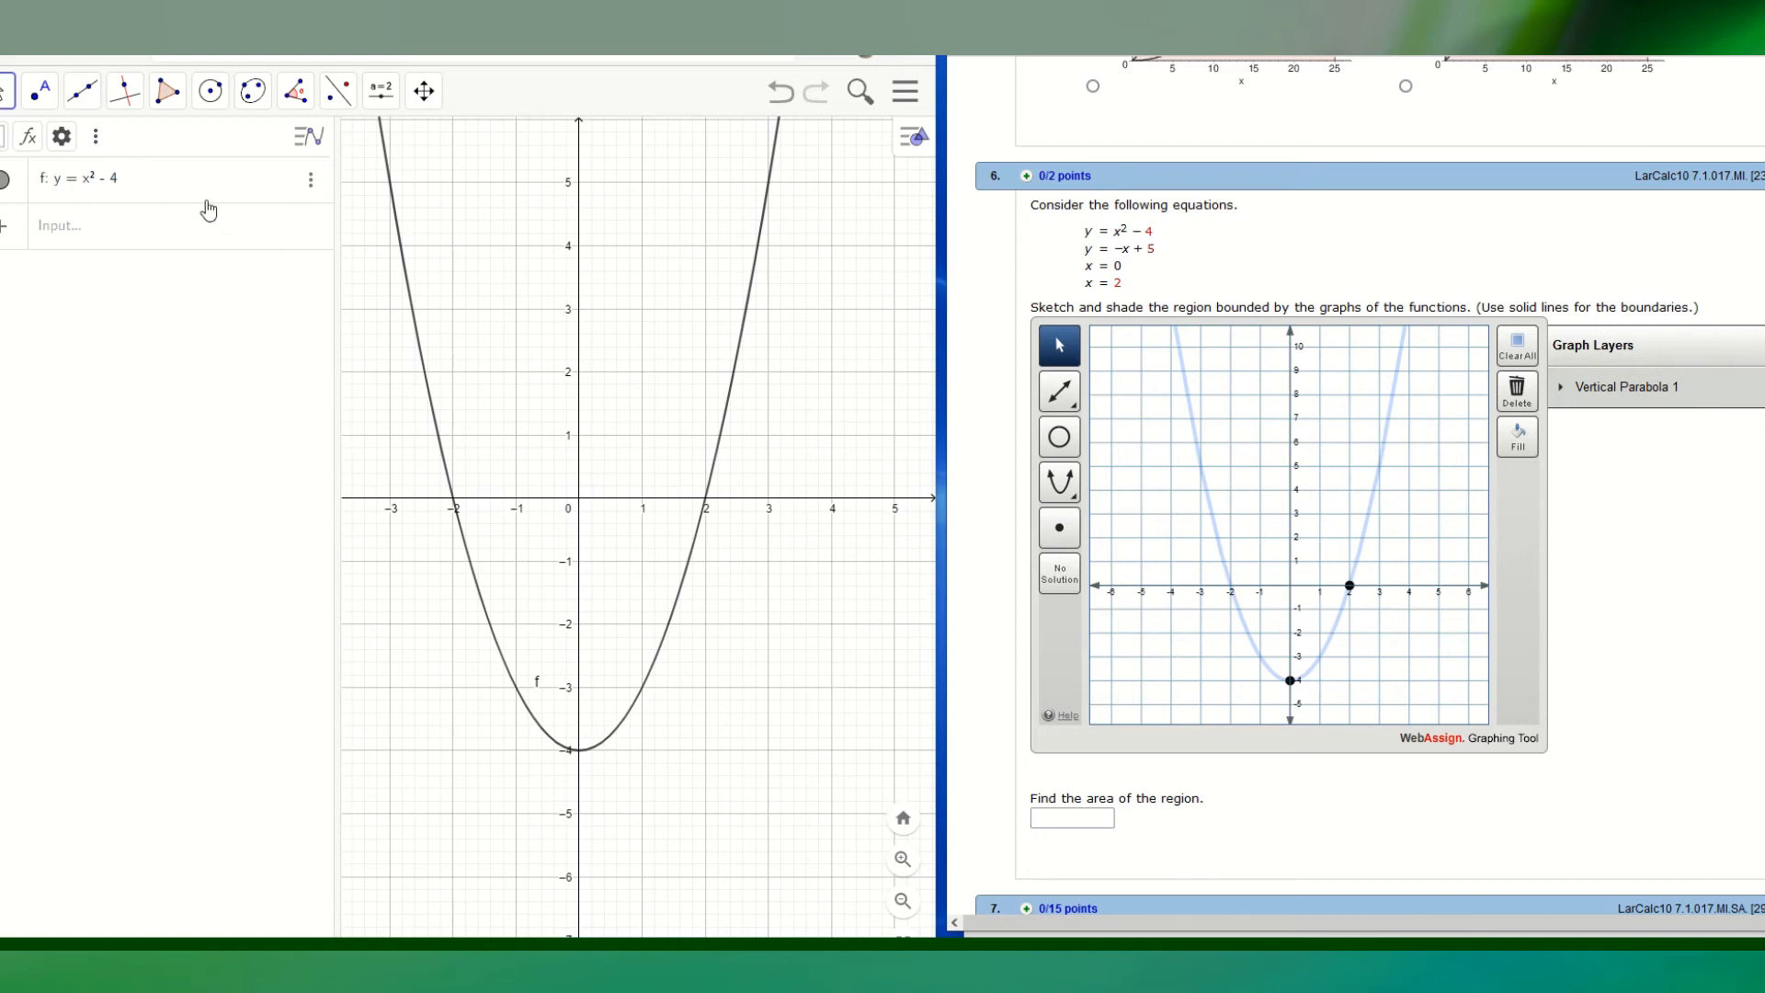
- Hide the curve y = x^2 - 4 in GeoGebra and enter the line y = -x + 5
left_click(5, 179)
left_click(39, 226)
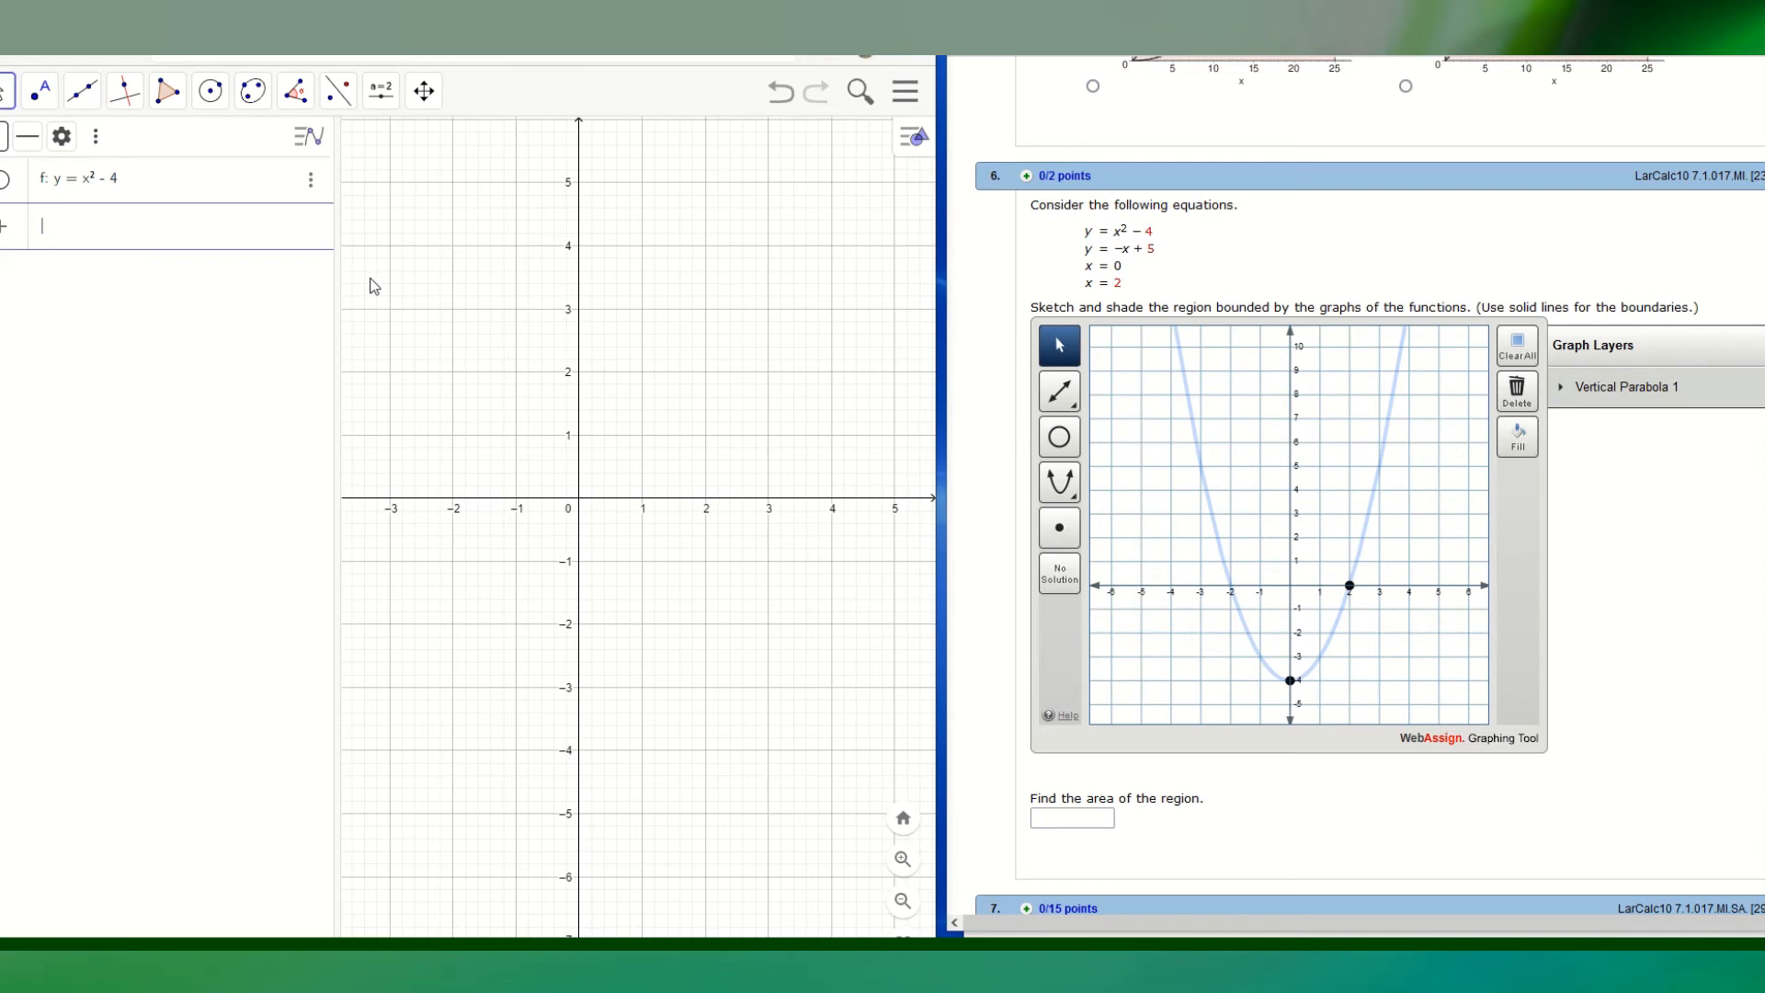
type("y=")
type("-x")
type("+")
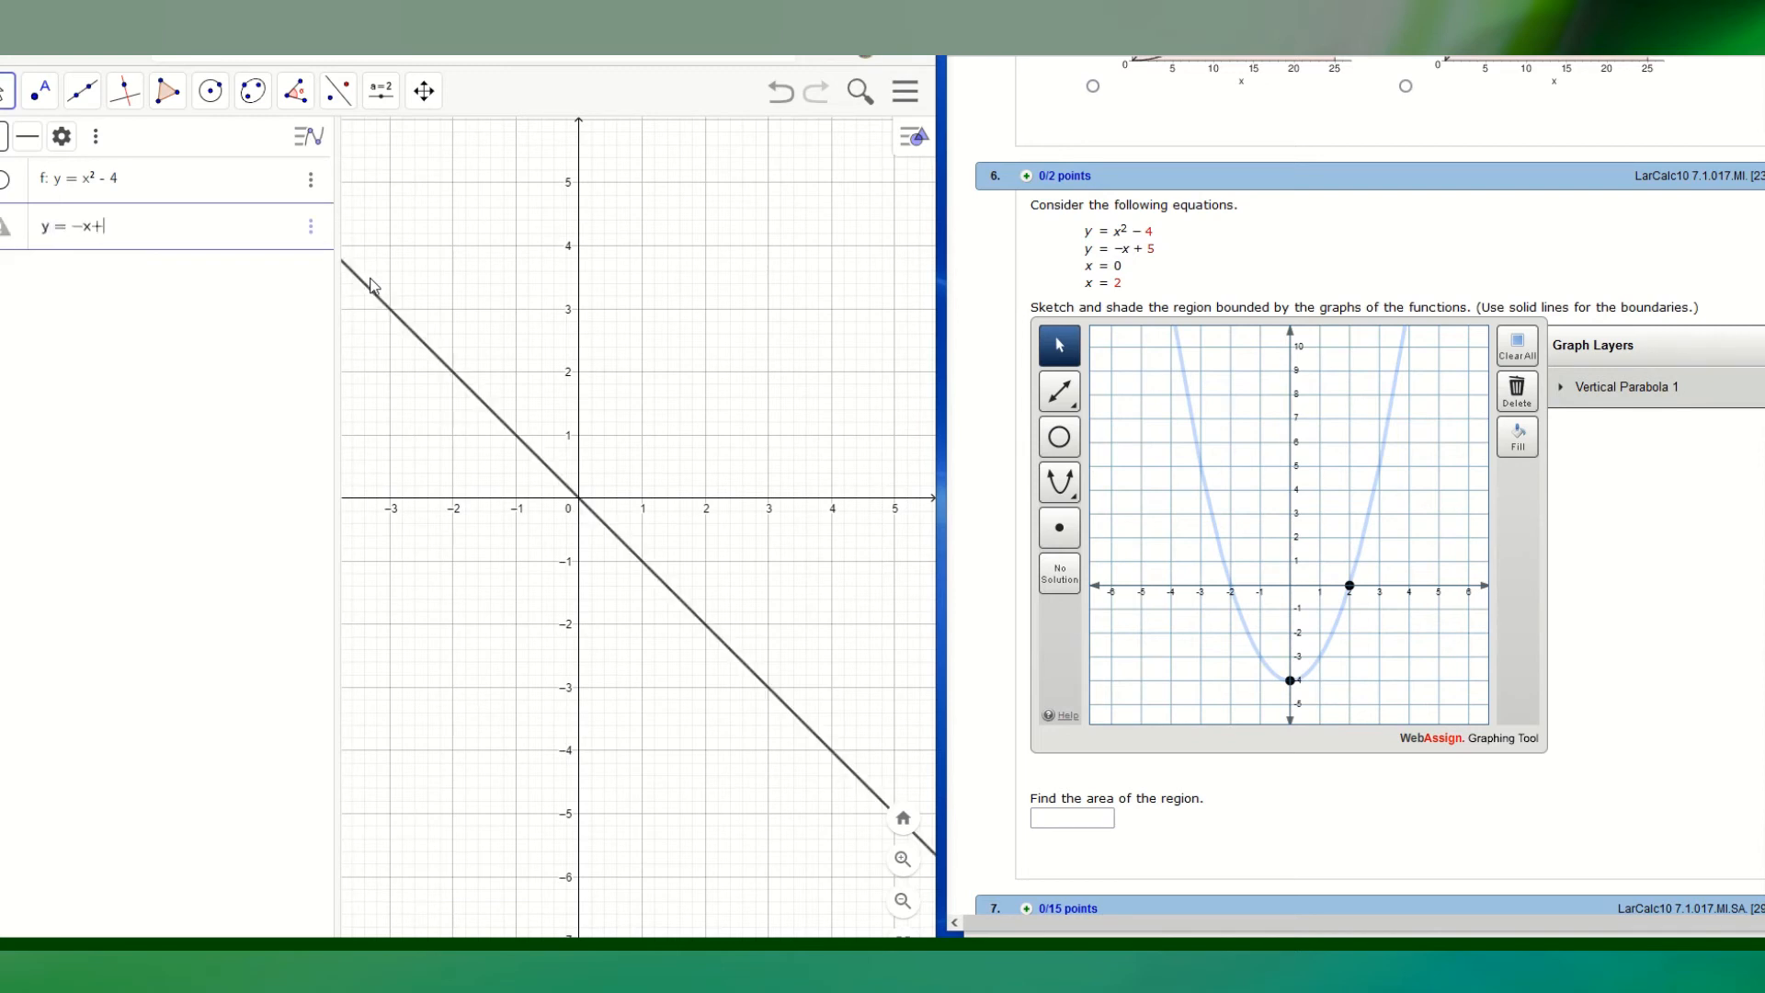
type("5")
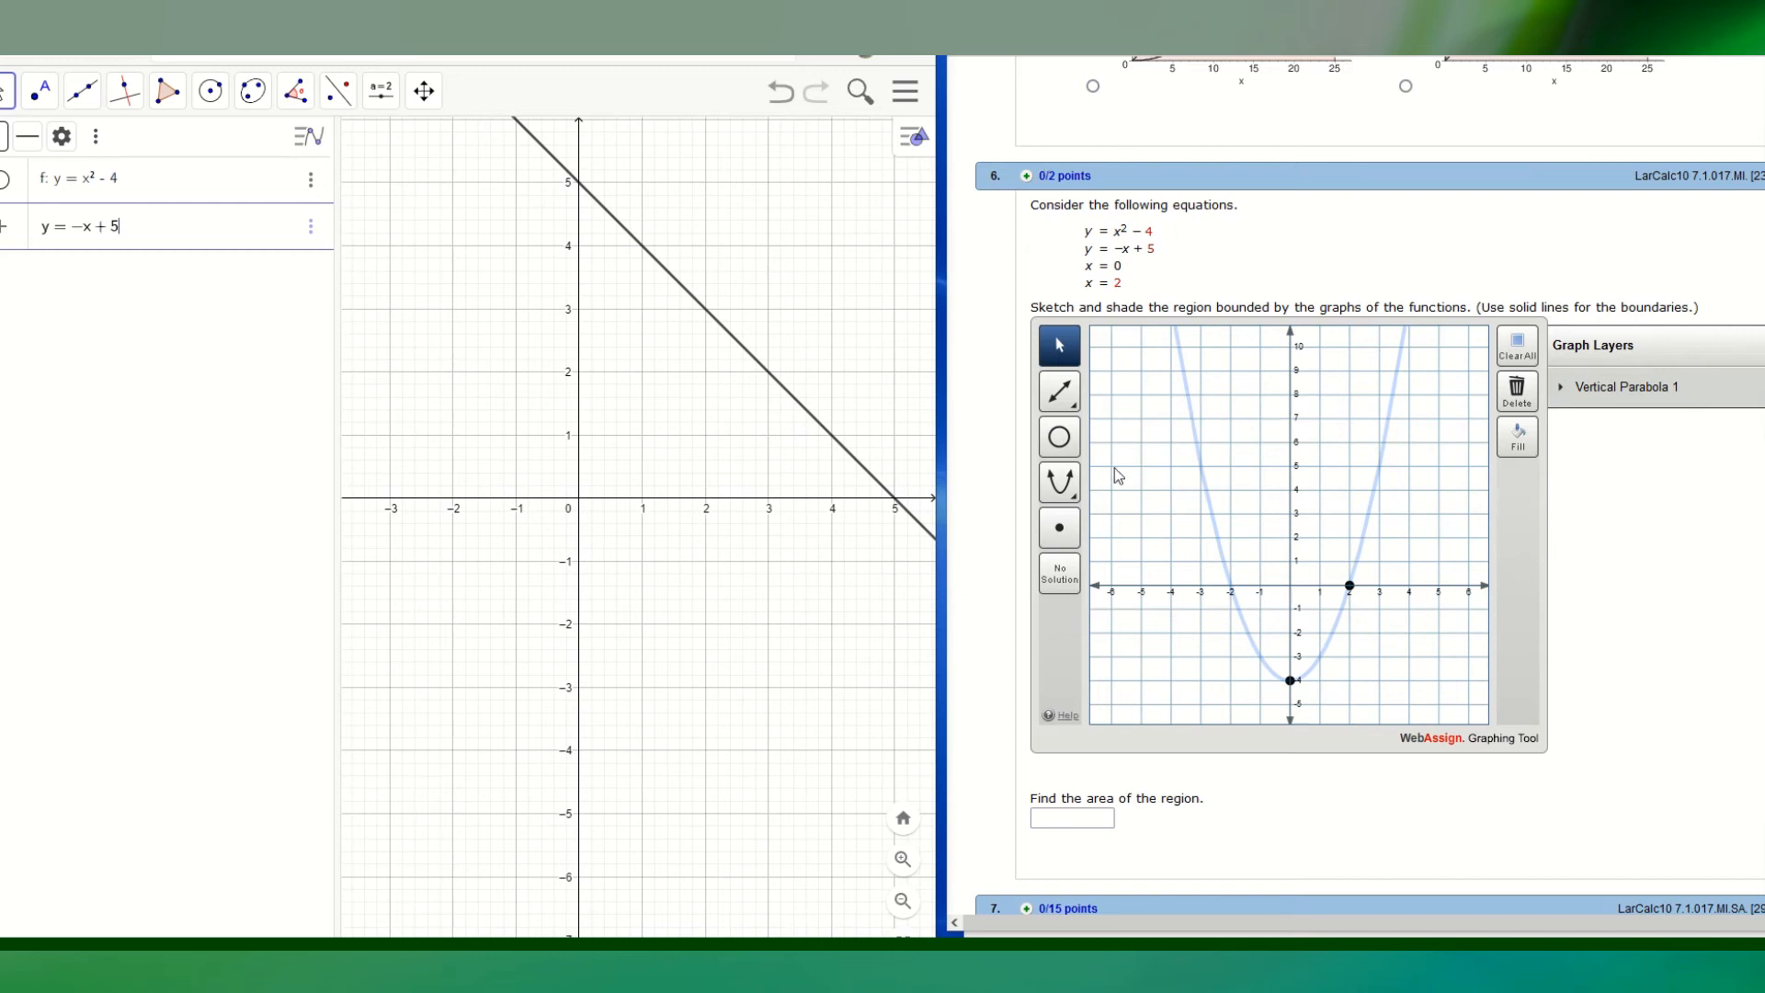
- Draw the line y = -x + 5 in question 6's graph through (0, 5) and (5, 0)
left_click(1060, 404)
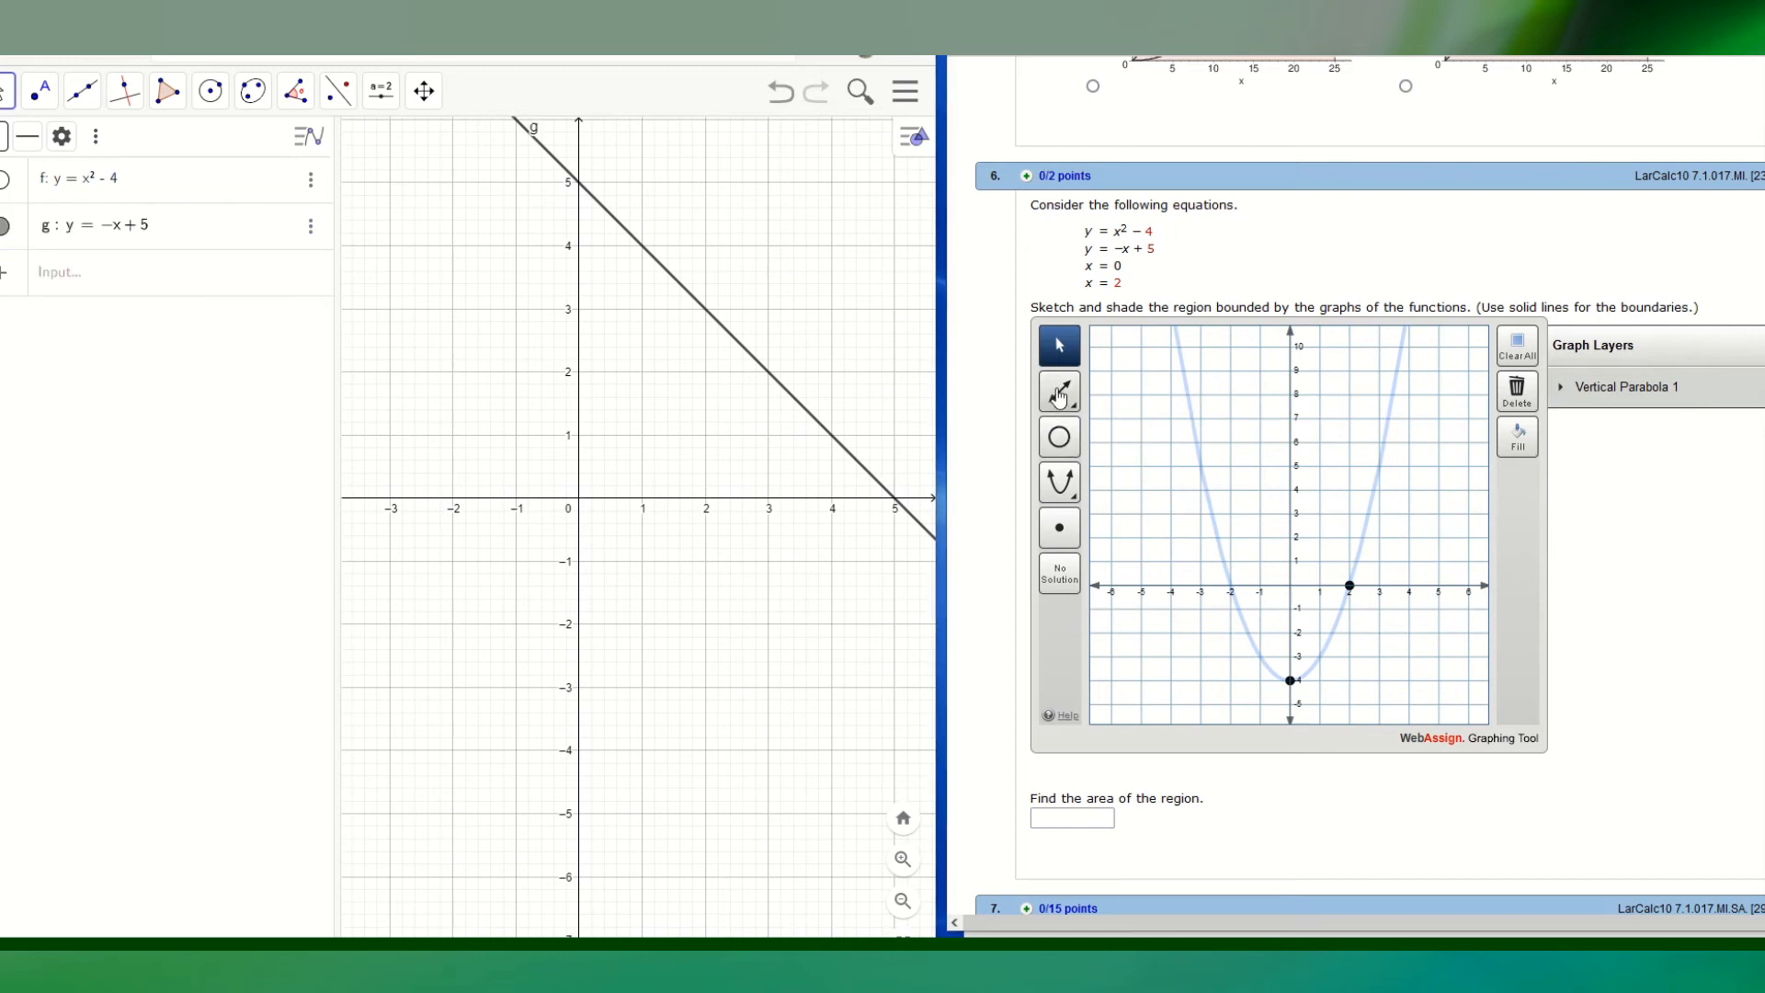
left_click(1060, 404)
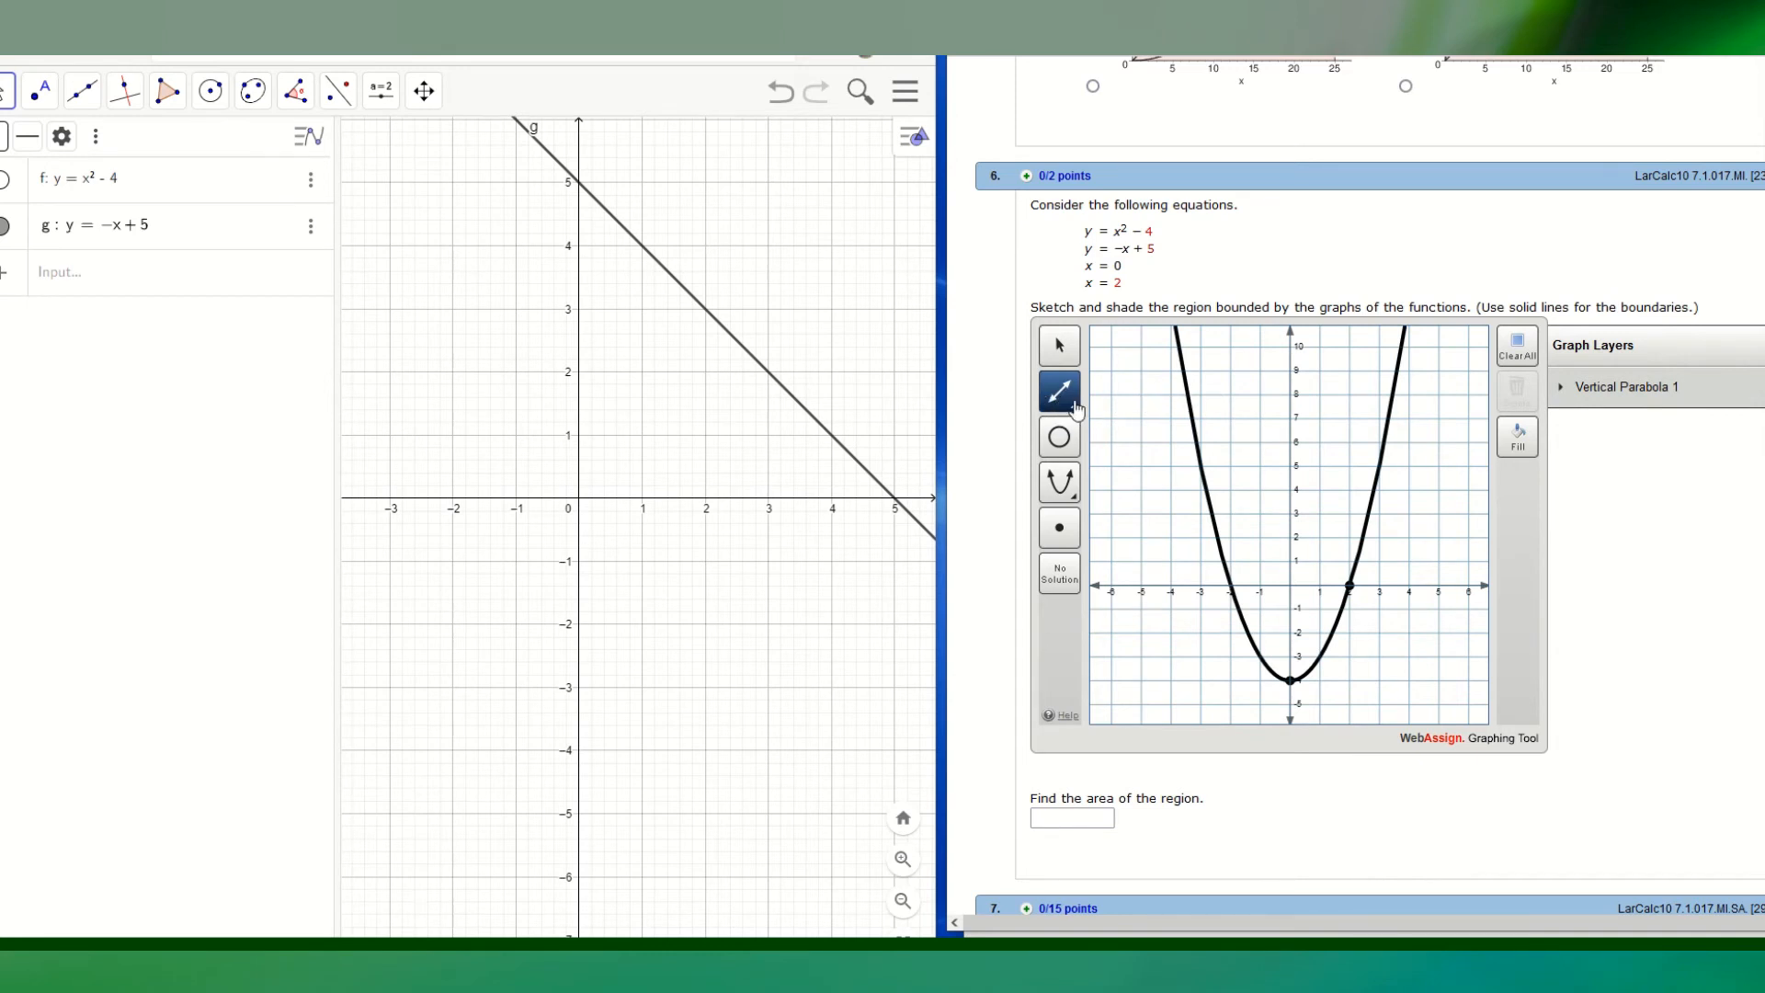
left_click(1077, 410)
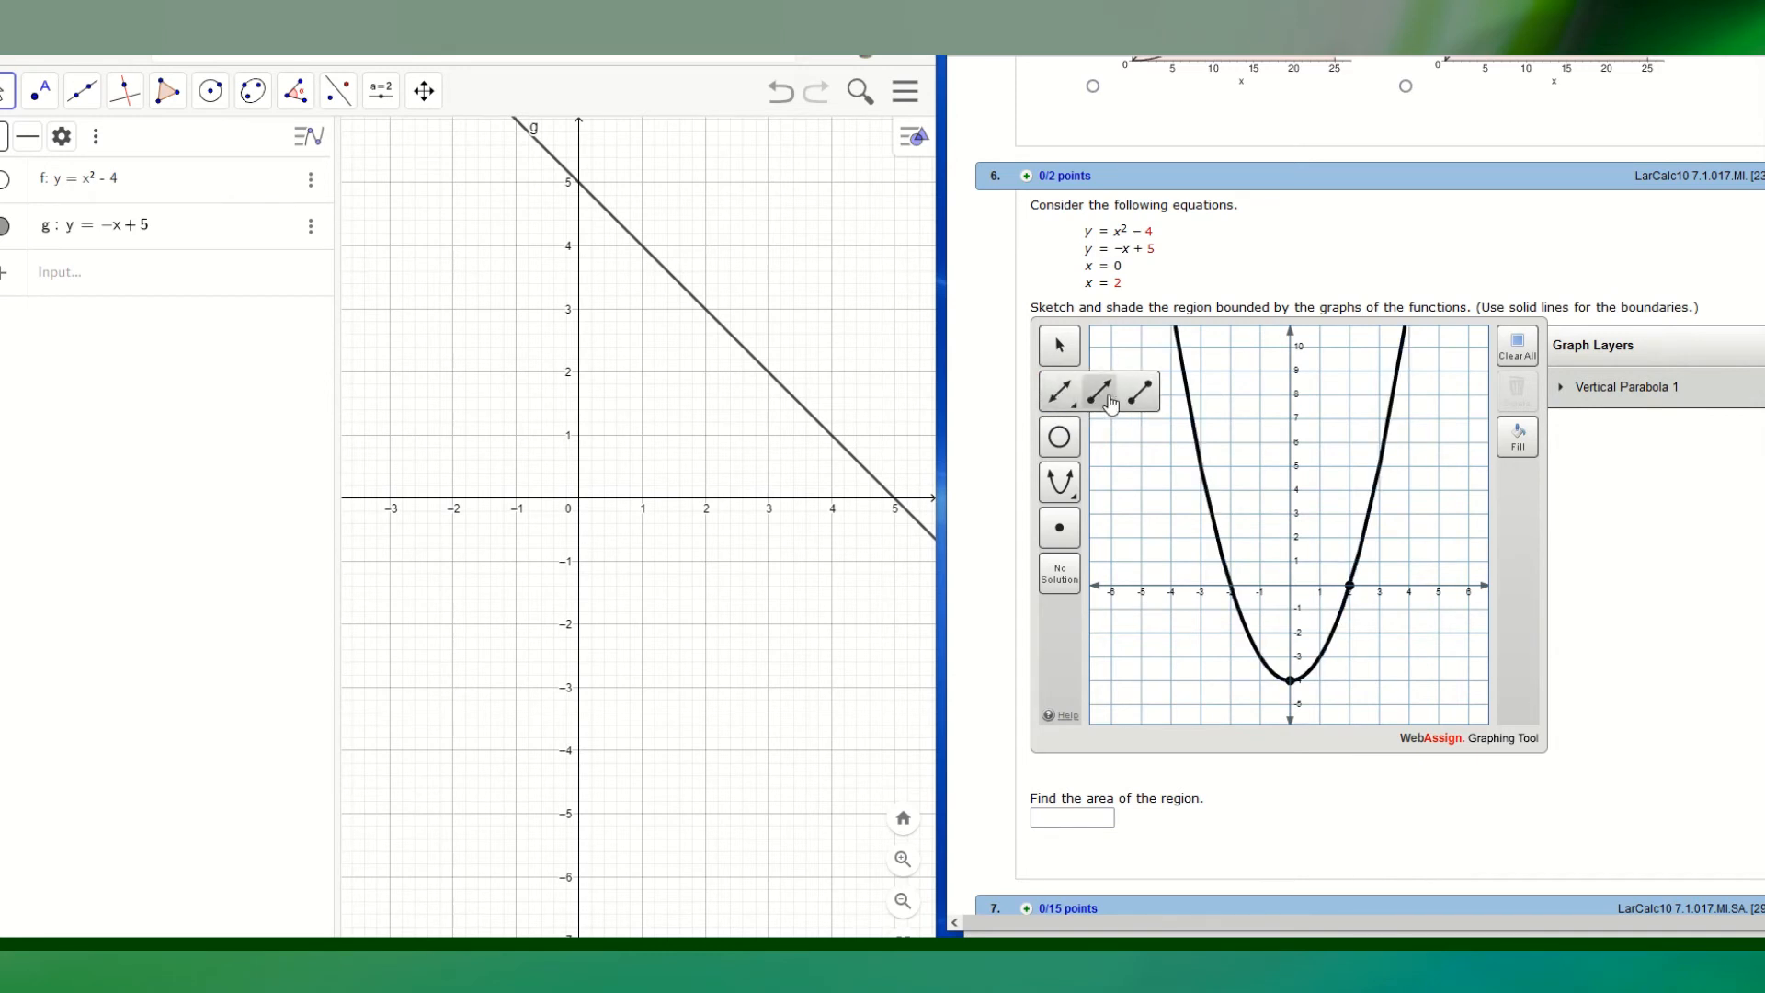
left_click(1103, 398)
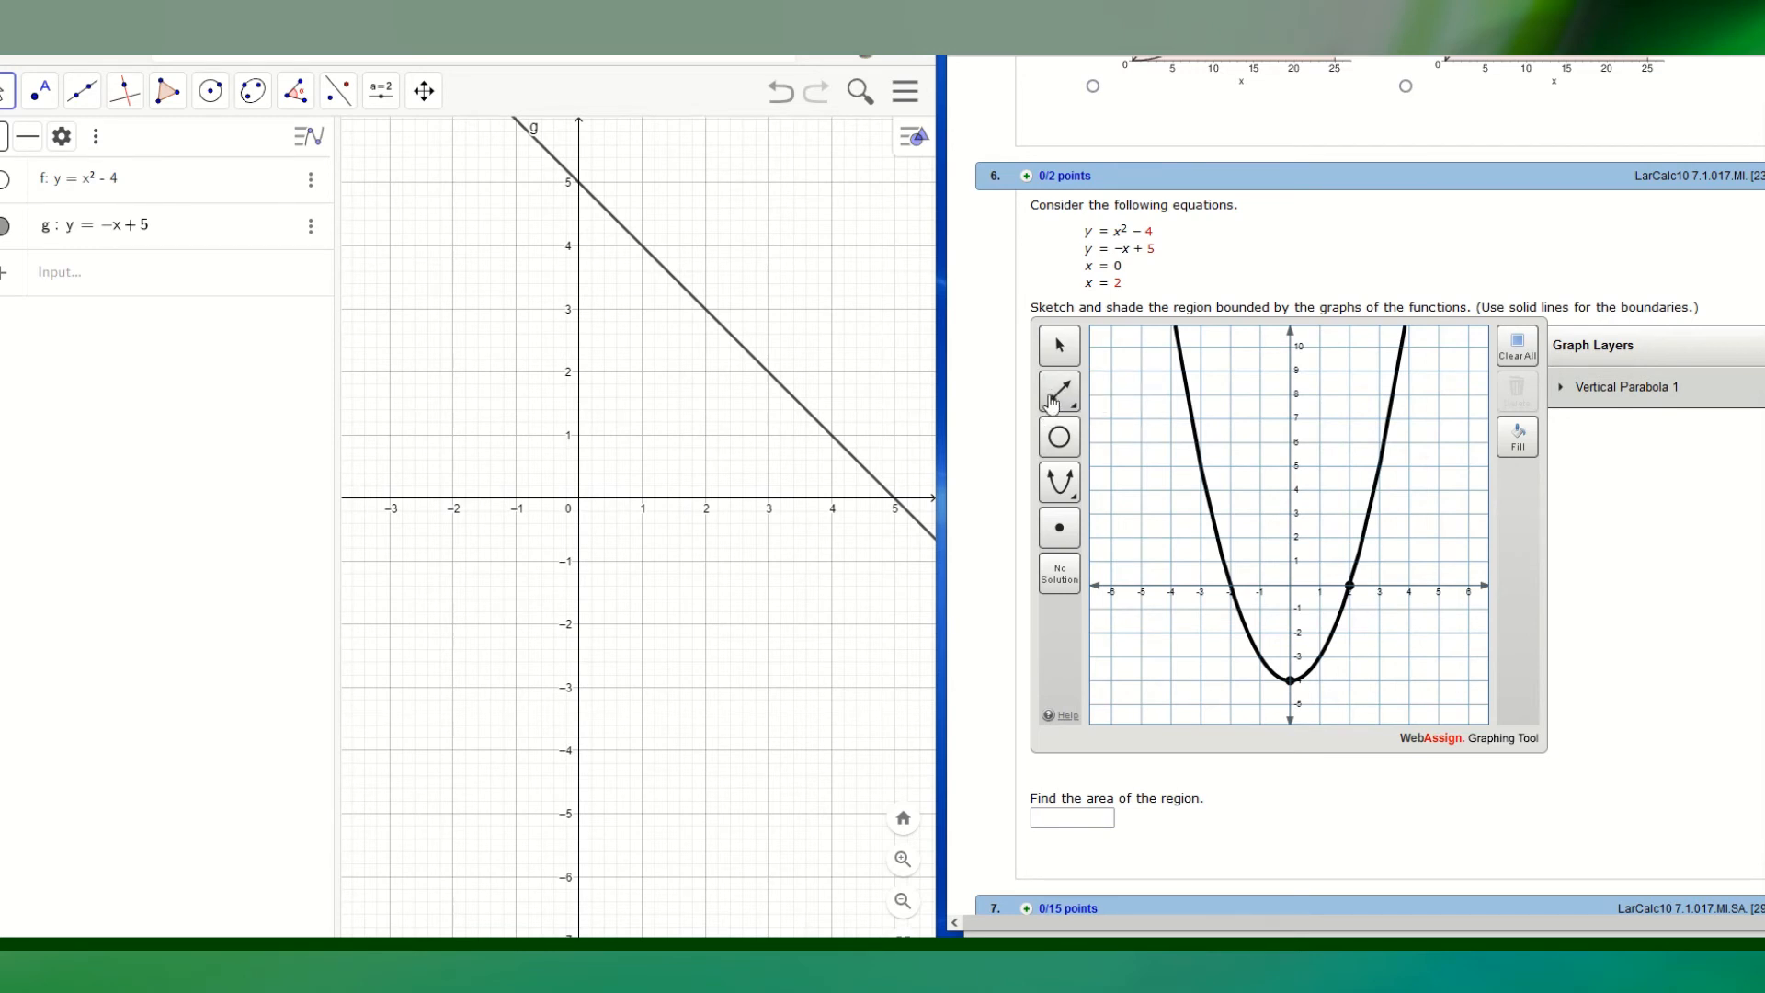
left_click(1057, 403)
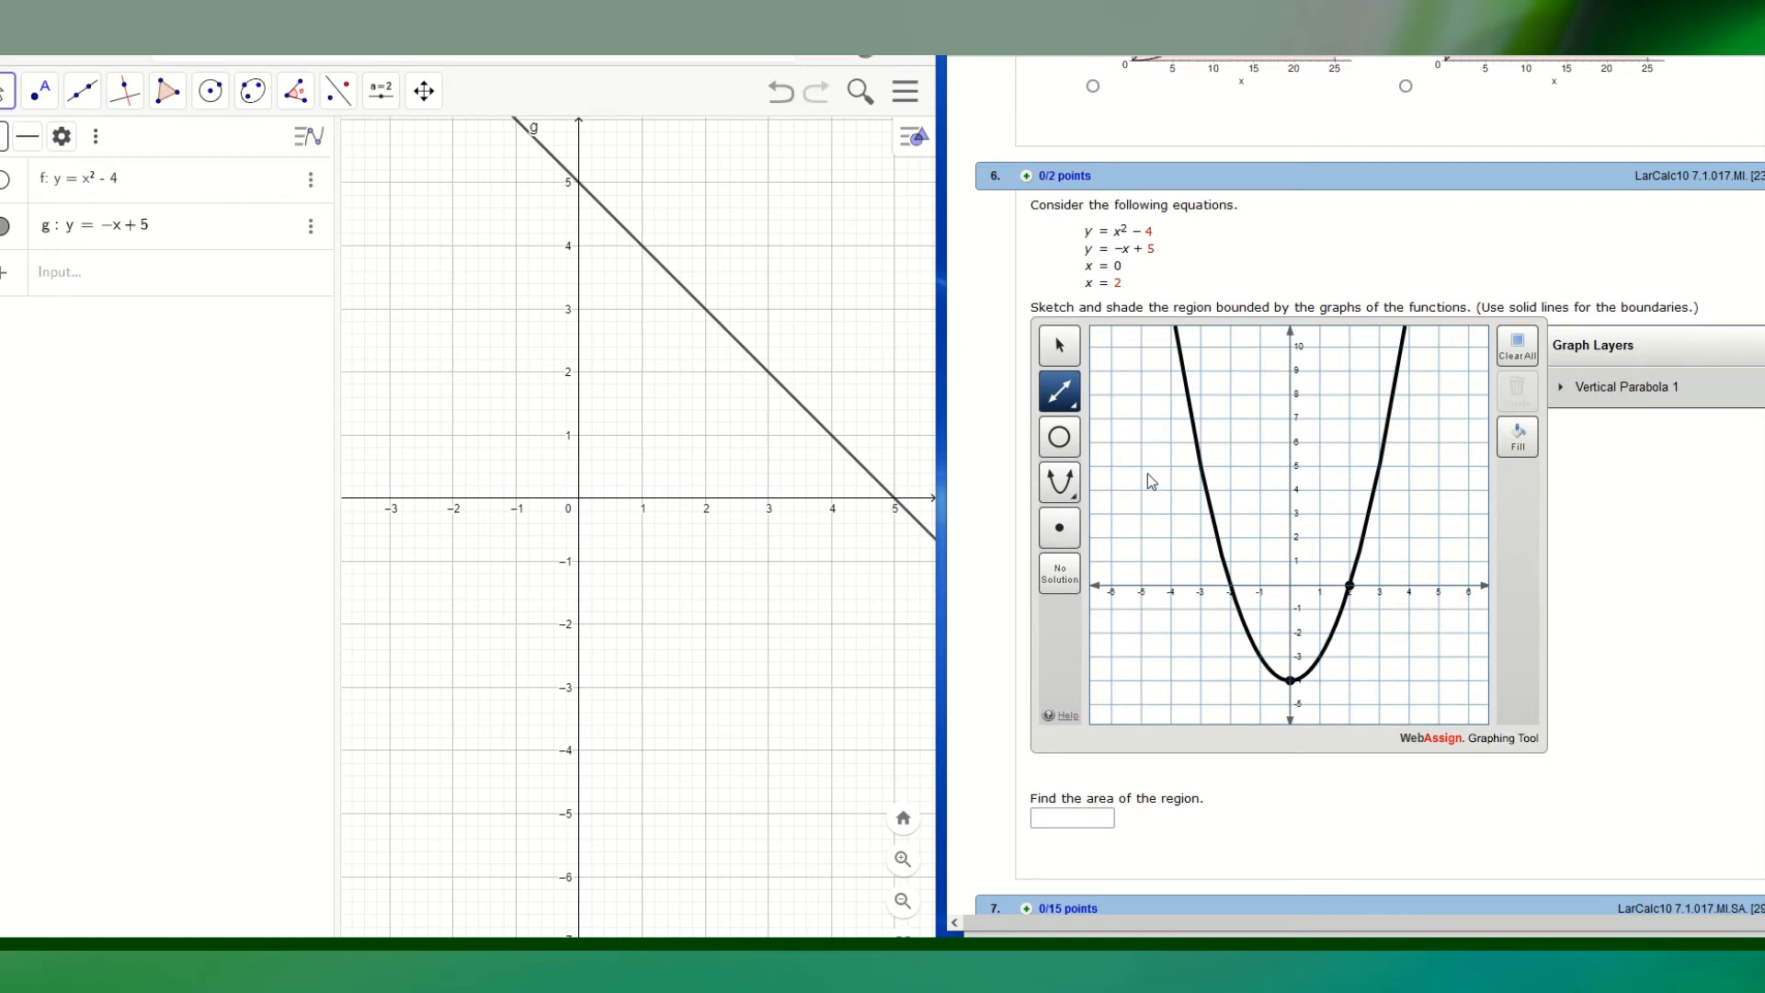
left_click(1291, 466)
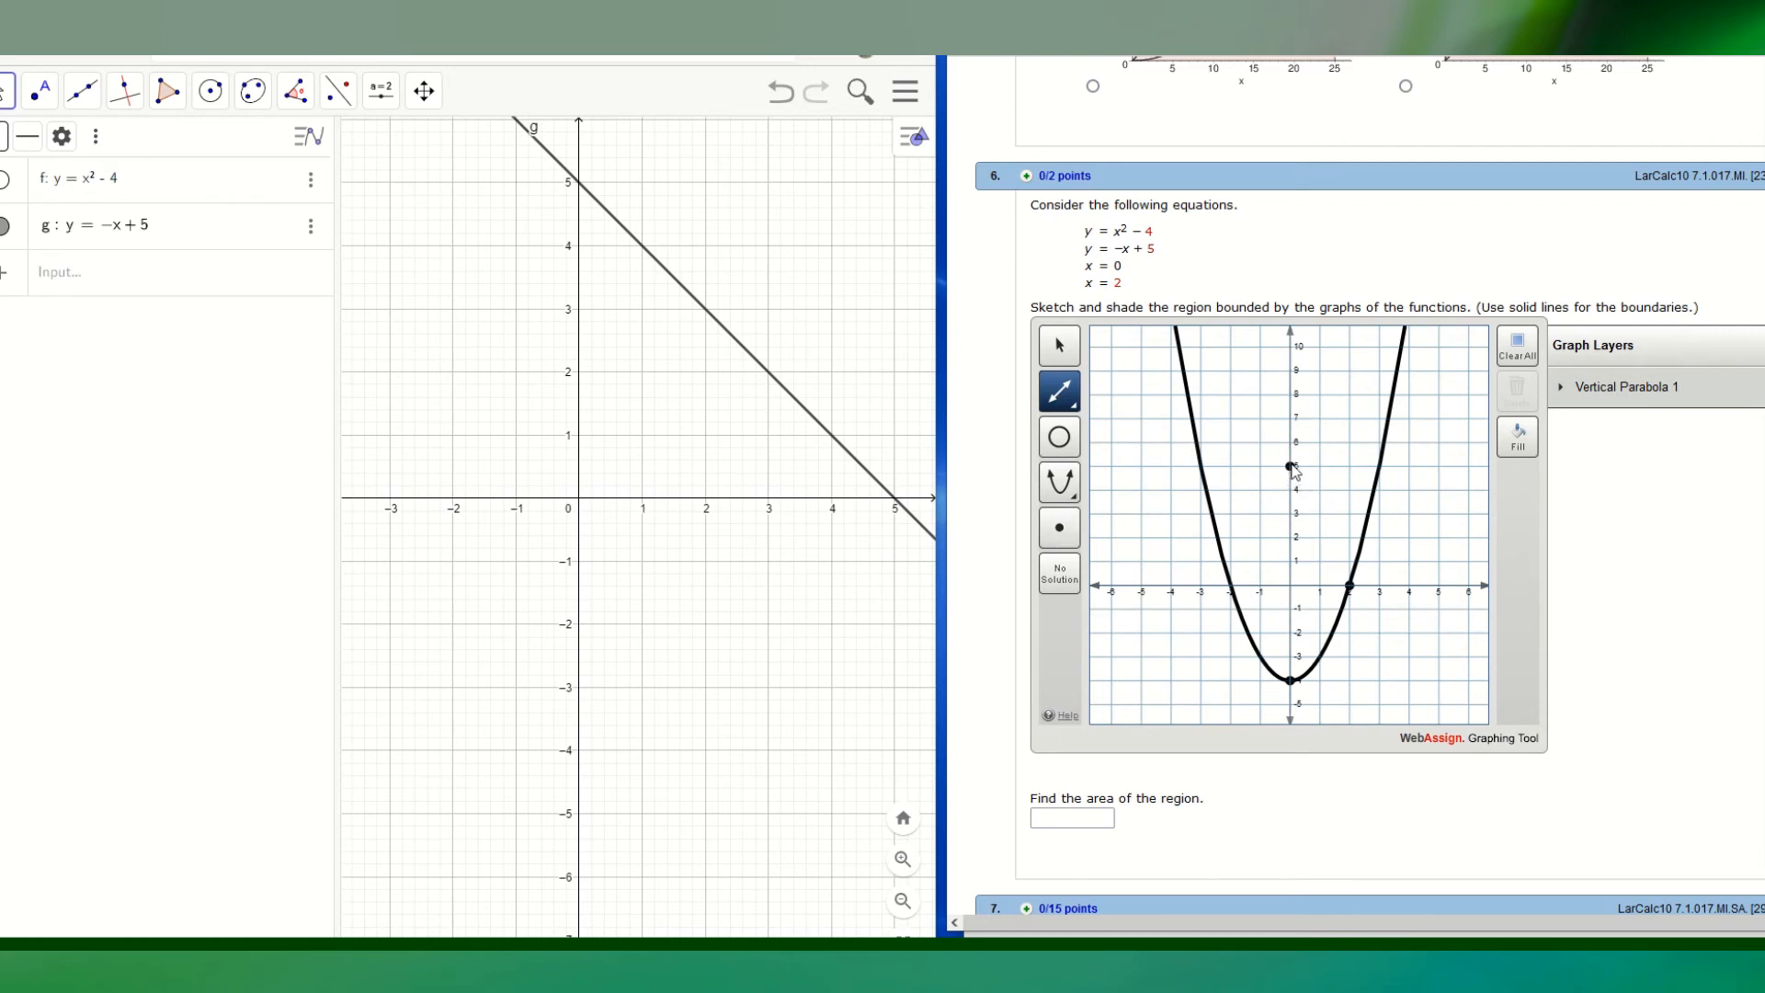
left_click(1440, 587)
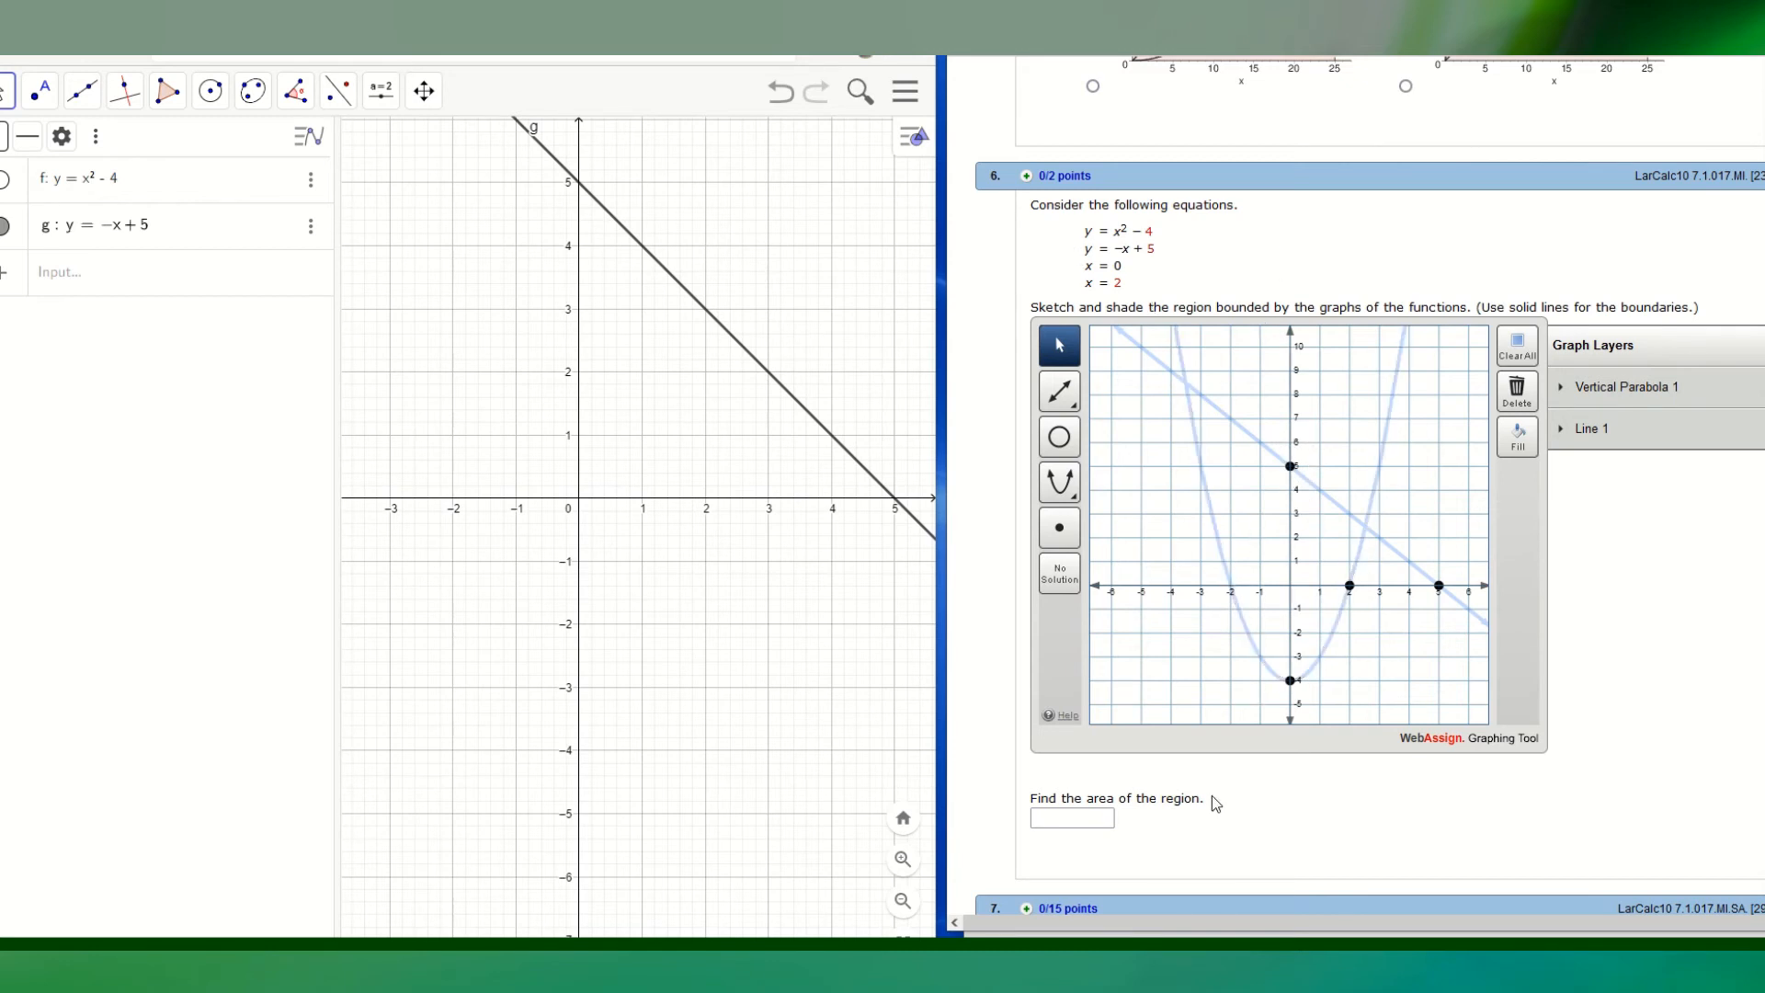
- Enter x = 0 in GeoGebra and show the hidden curve y = x^2 - 4 again
left_click(53, 278)
type("x = ")
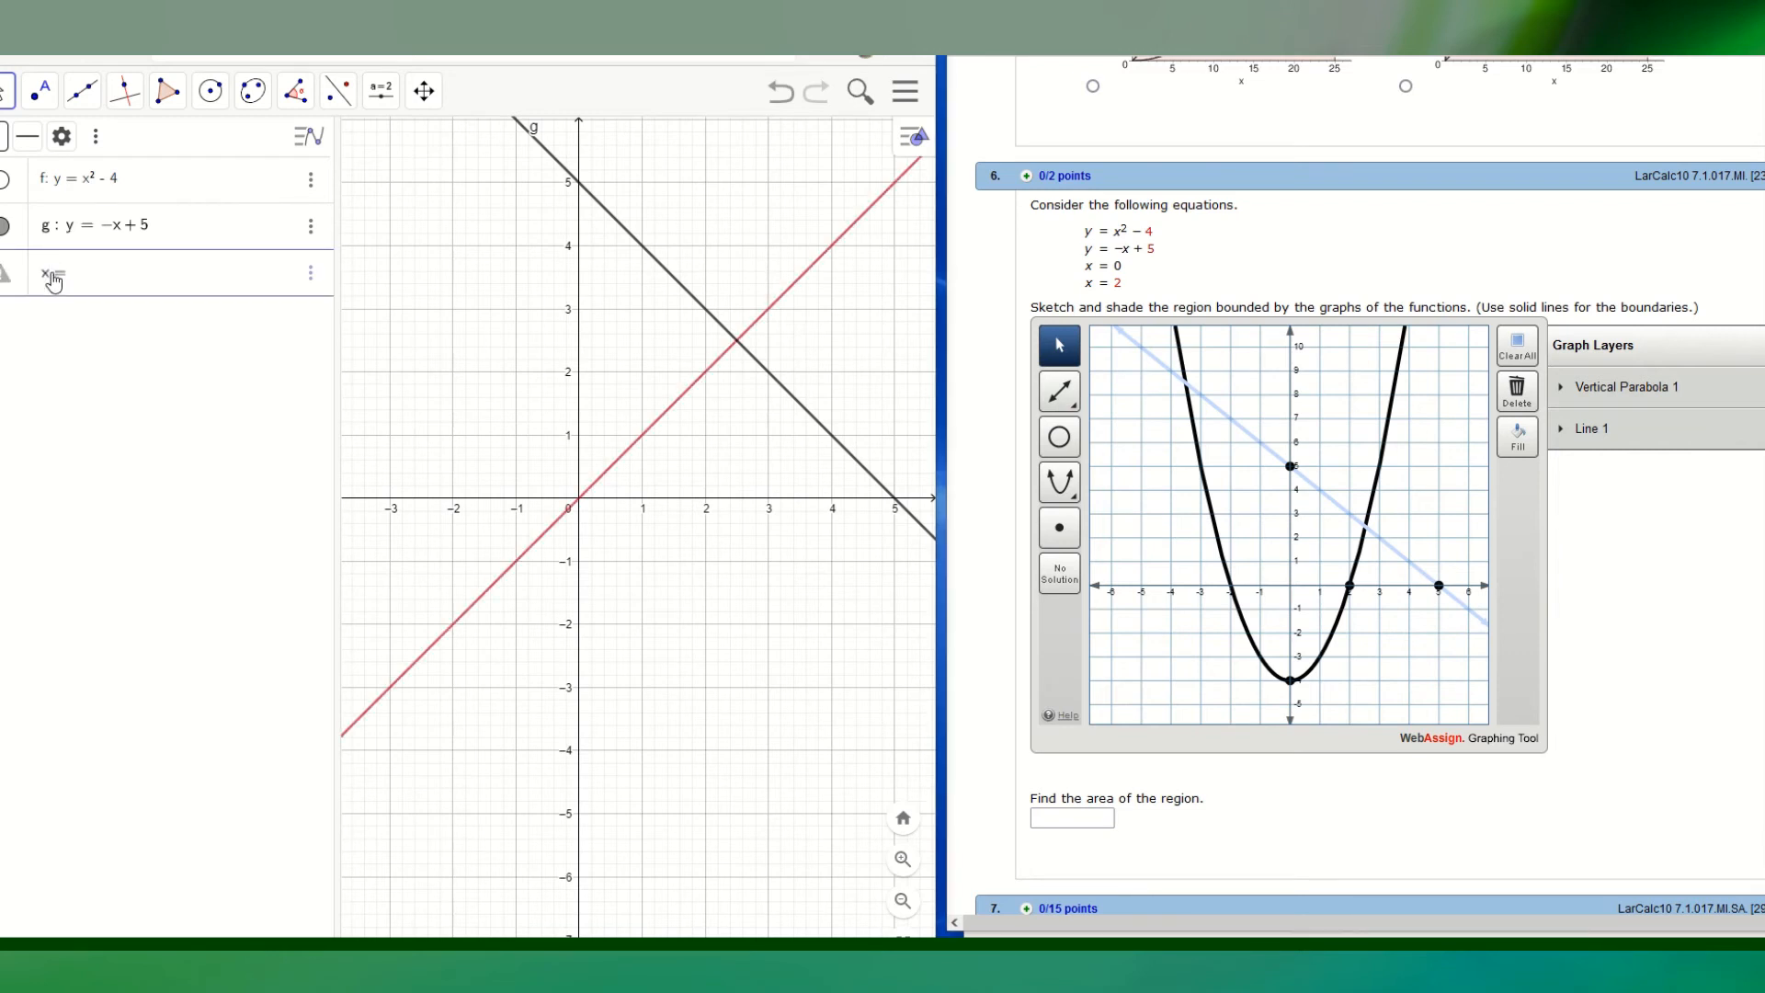
type("0")
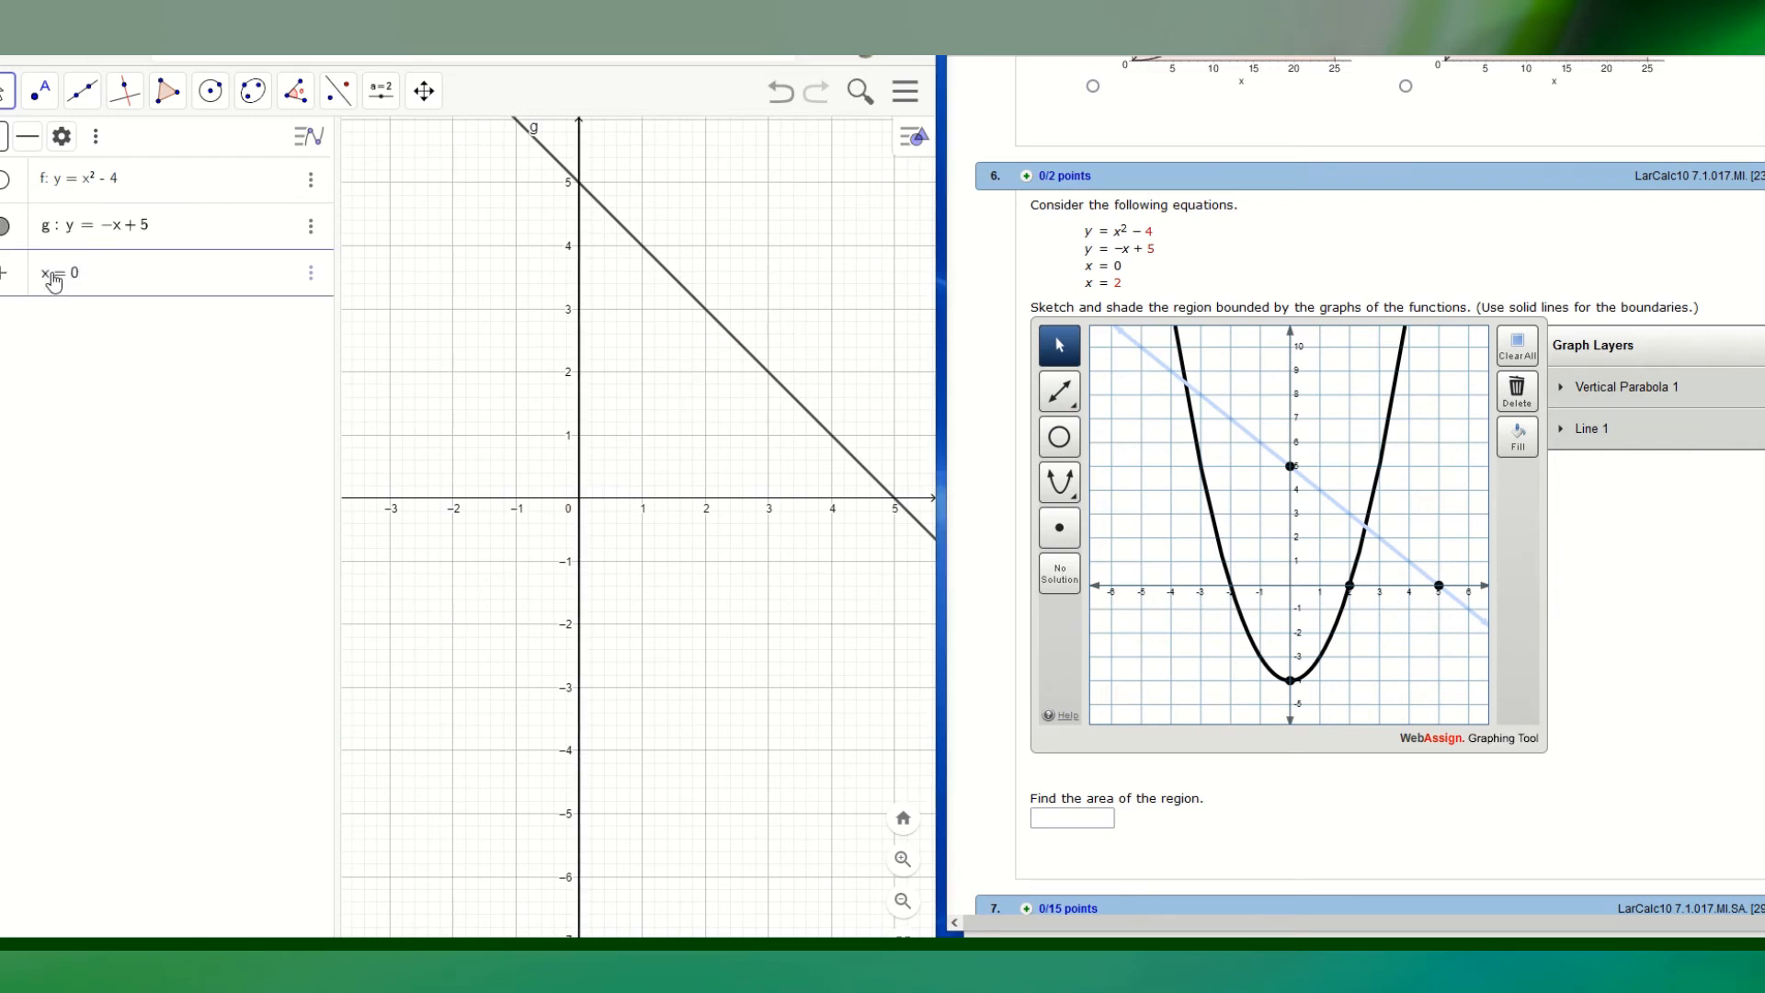
left_click(6, 178)
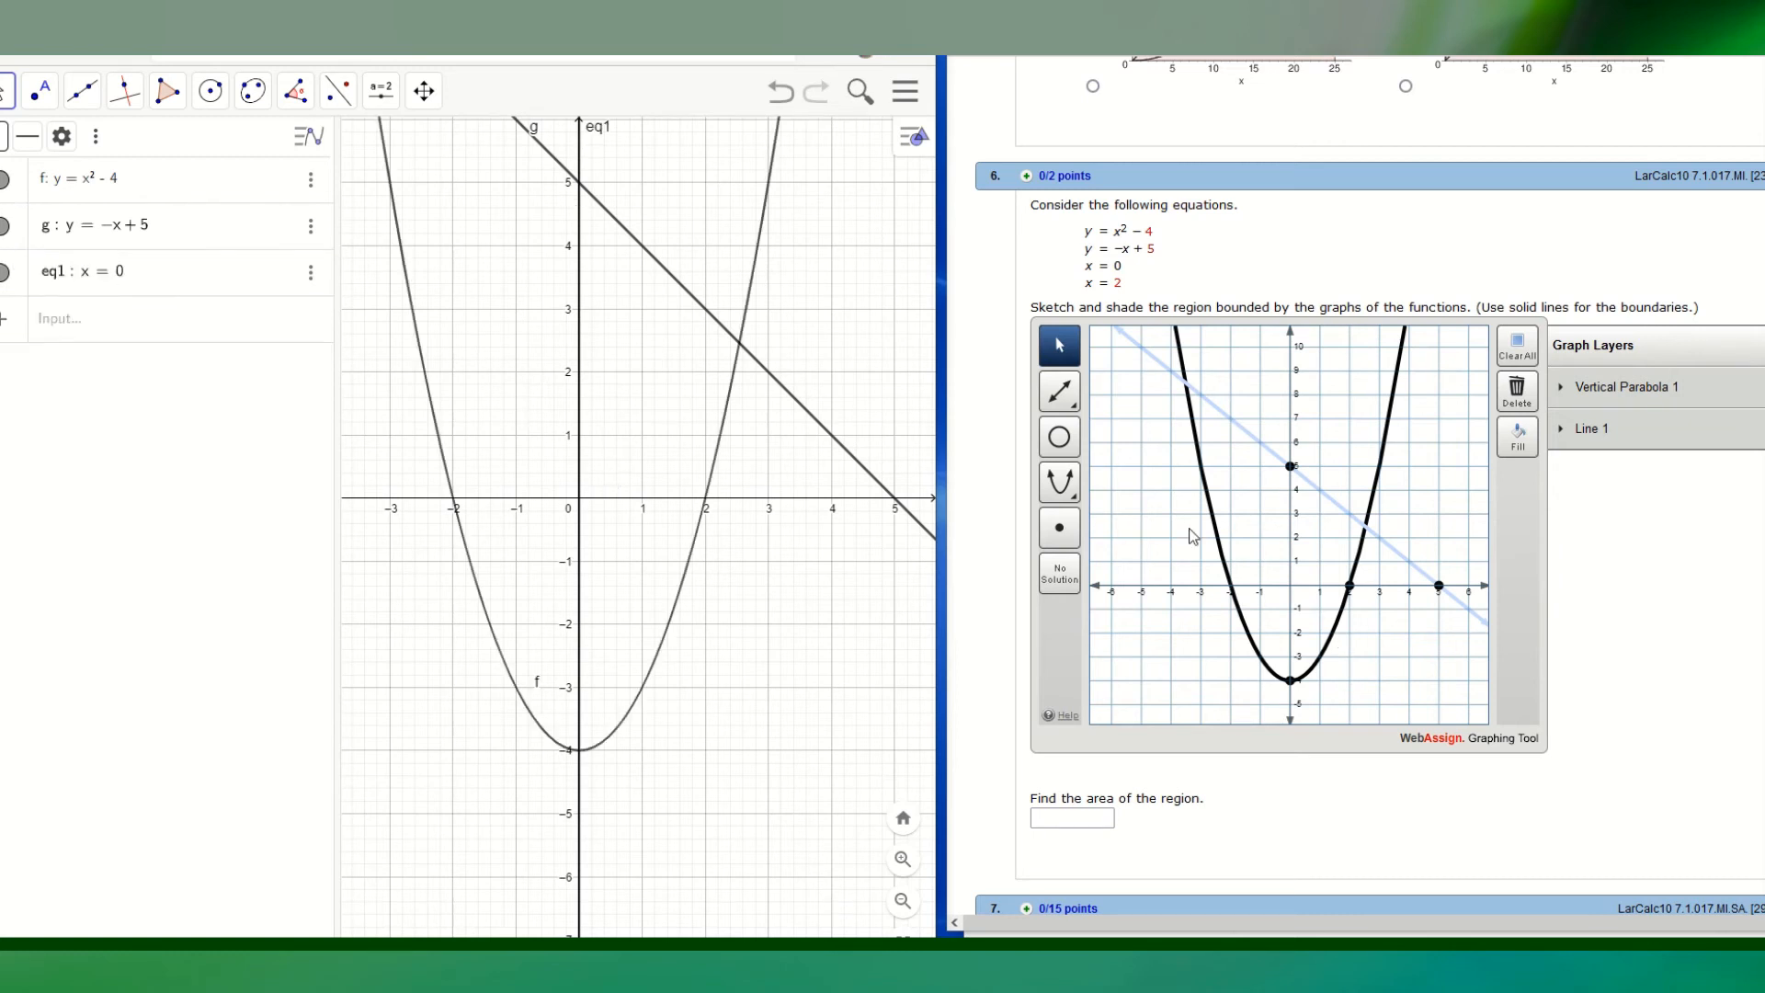
- Draw the vertical line x = 0 in question 6's graph through (0, 0) and (0, 5)
left_click(1061, 398)
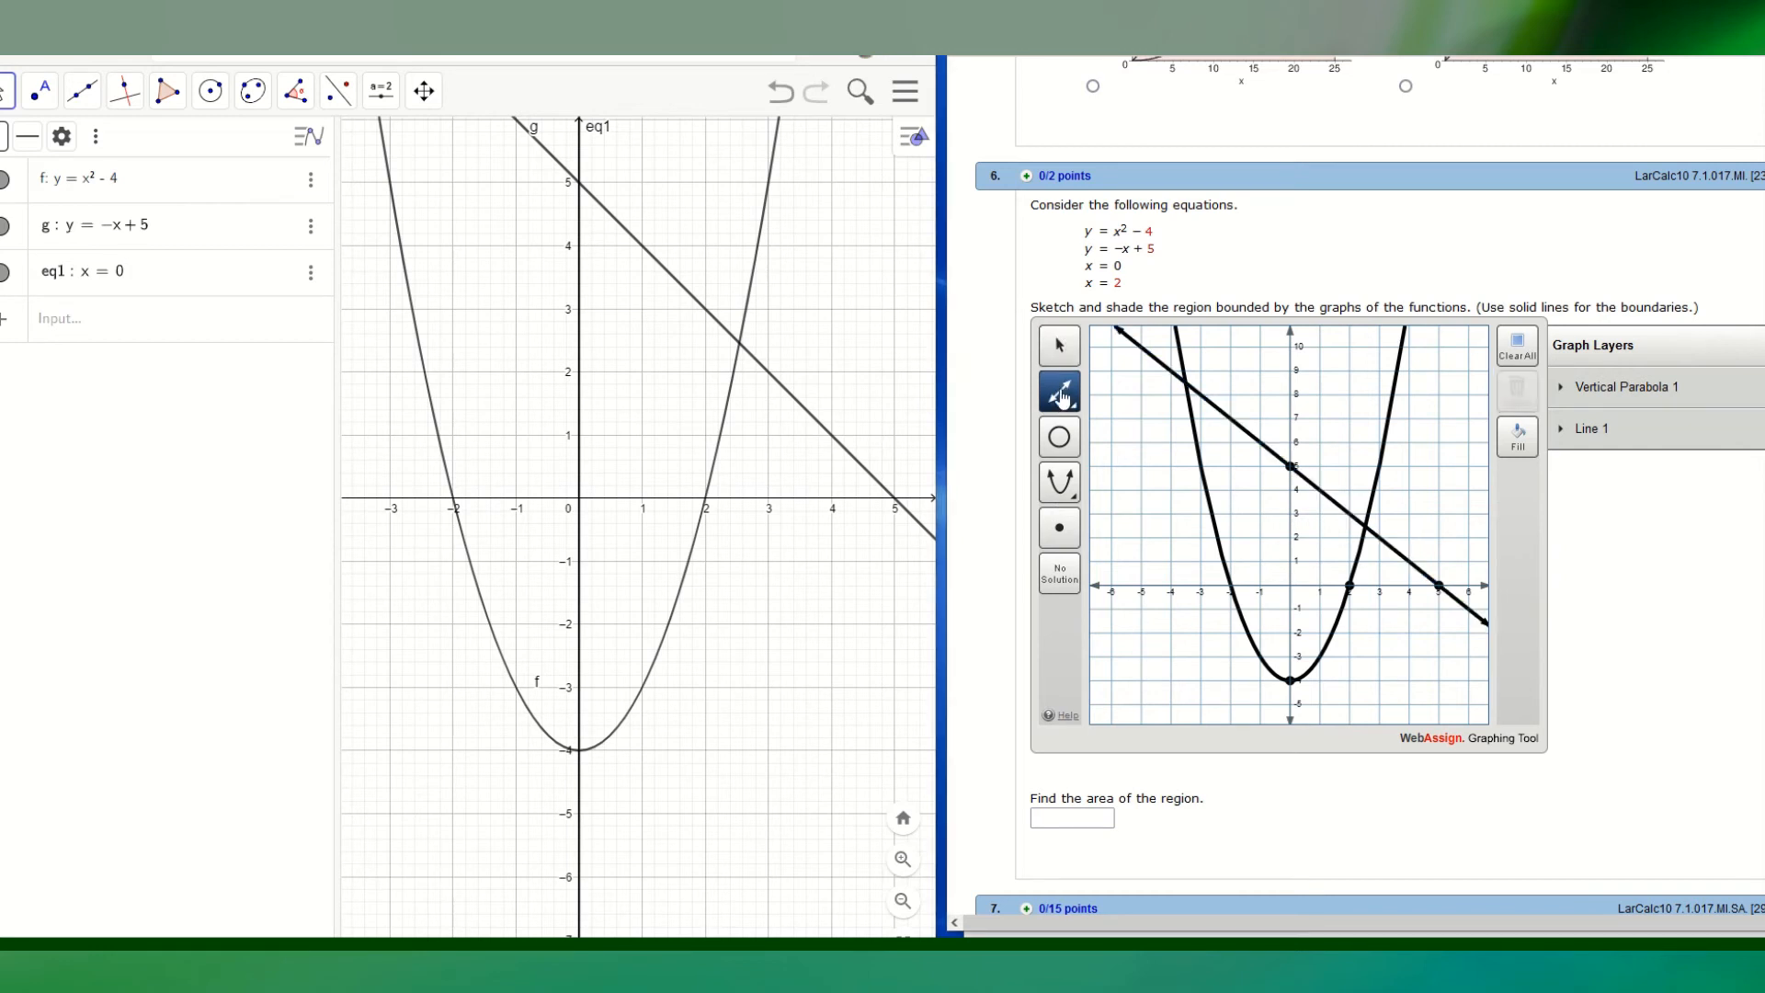
left_click(1063, 399)
left_click(1056, 402)
left_click(1289, 586)
left_click(1290, 466)
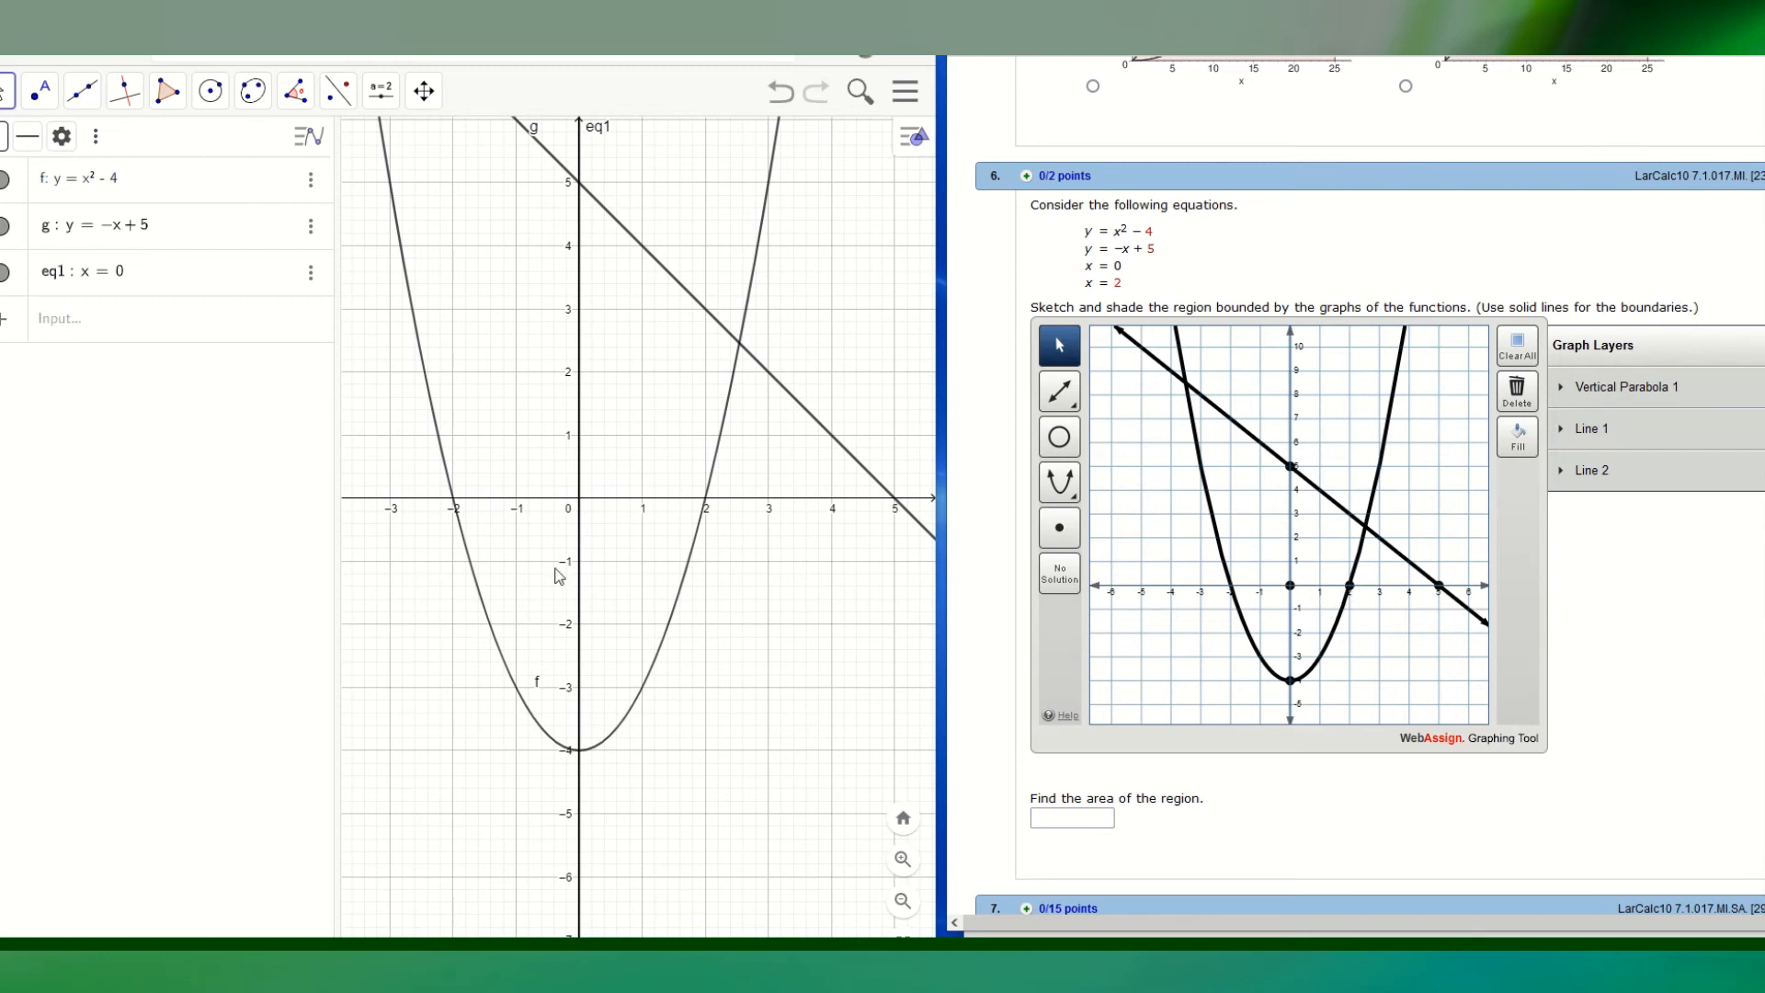
- Enter x = 2 in GeoGebra and draw the matching vertical line in question 6's graph through (2, 0) and (2, 4)
left_click(77, 330)
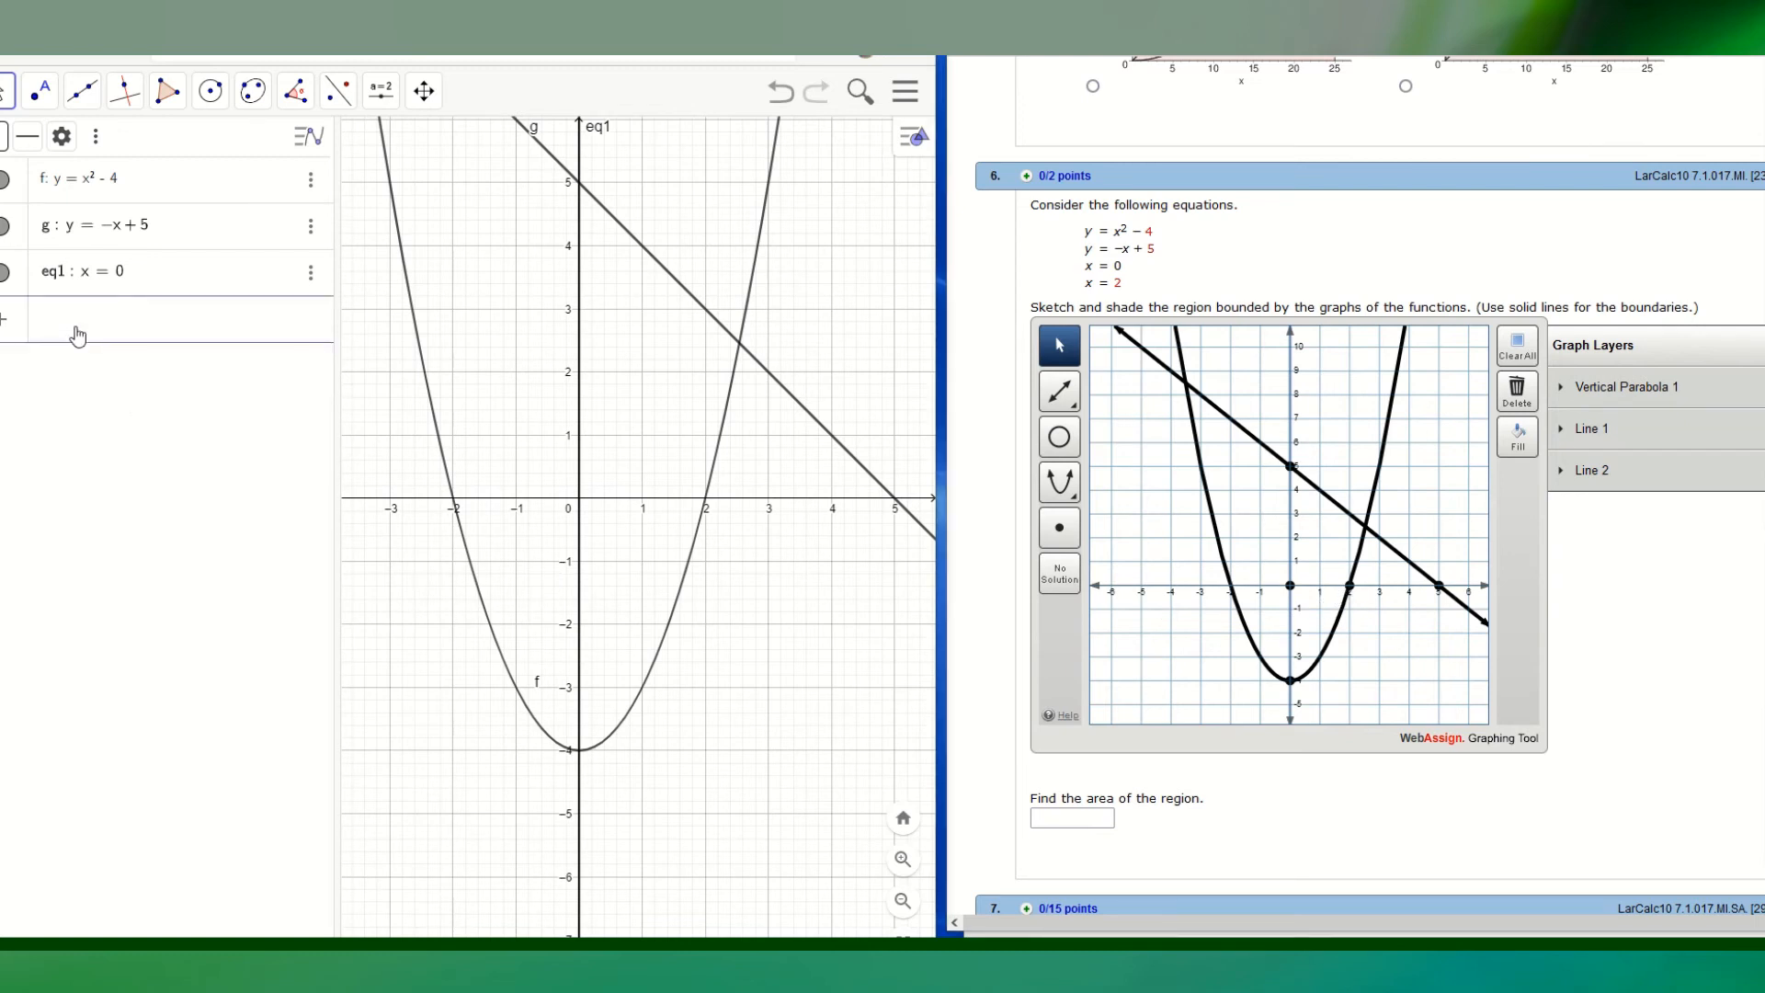
type("x=2")
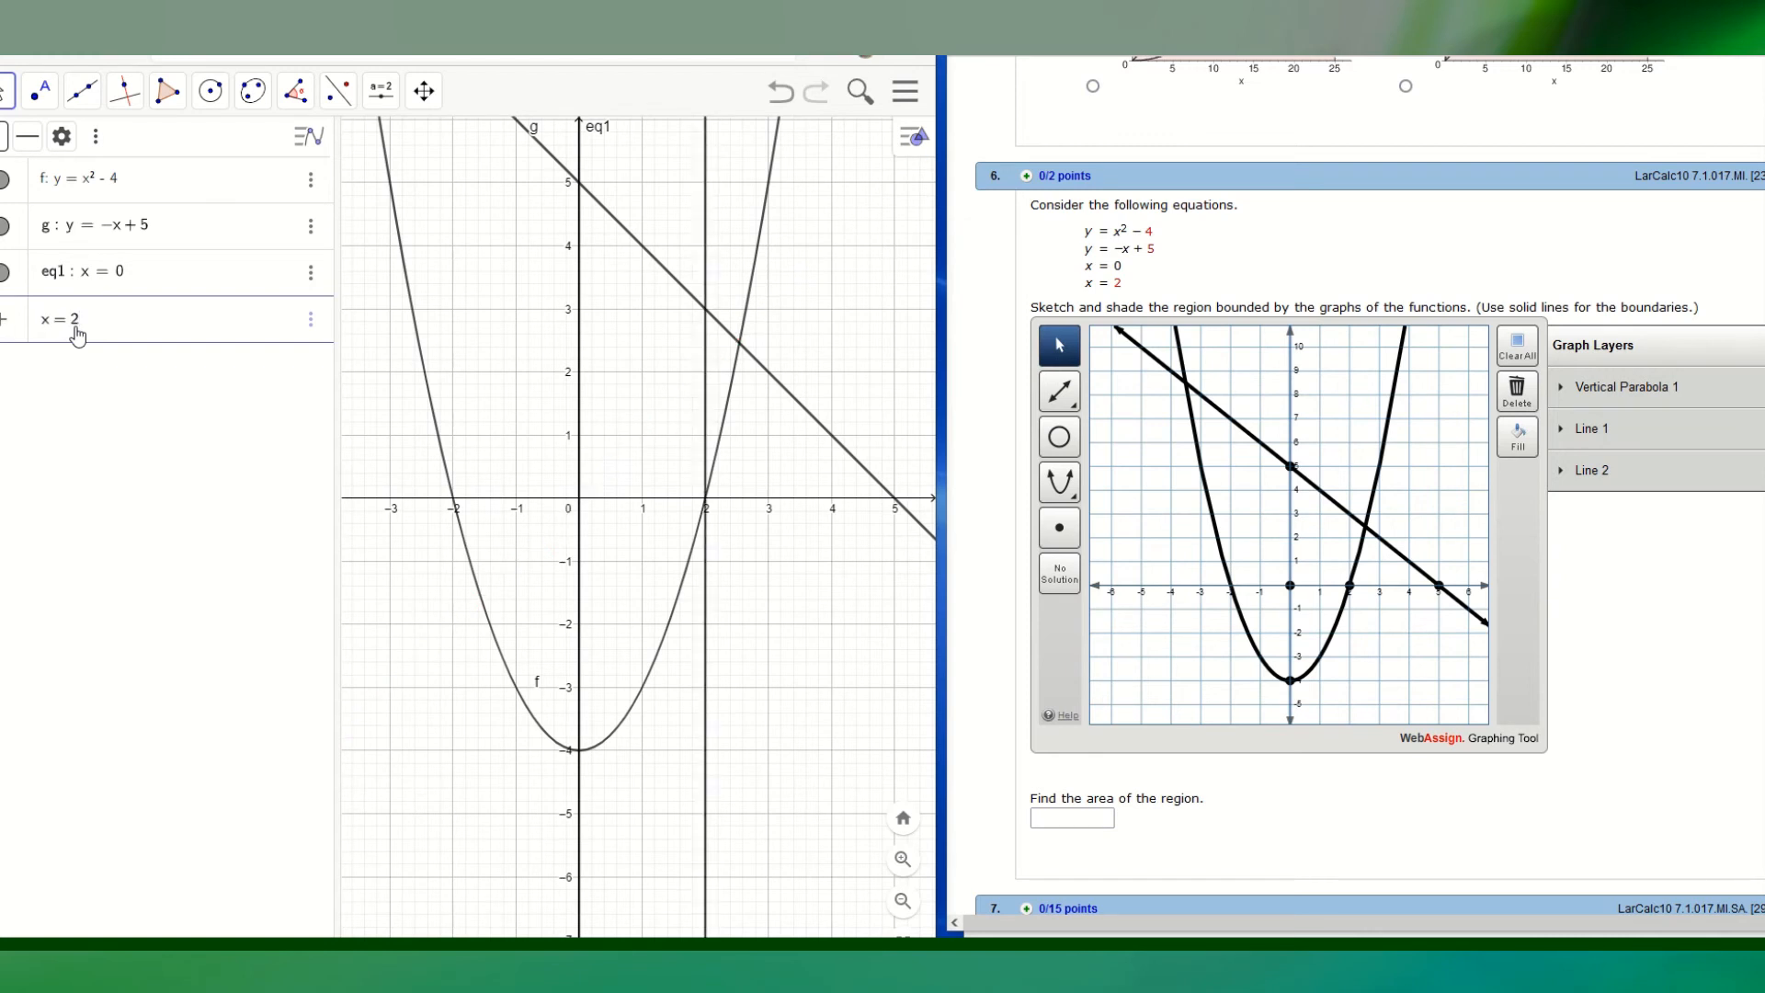
left_click(1122, 329)
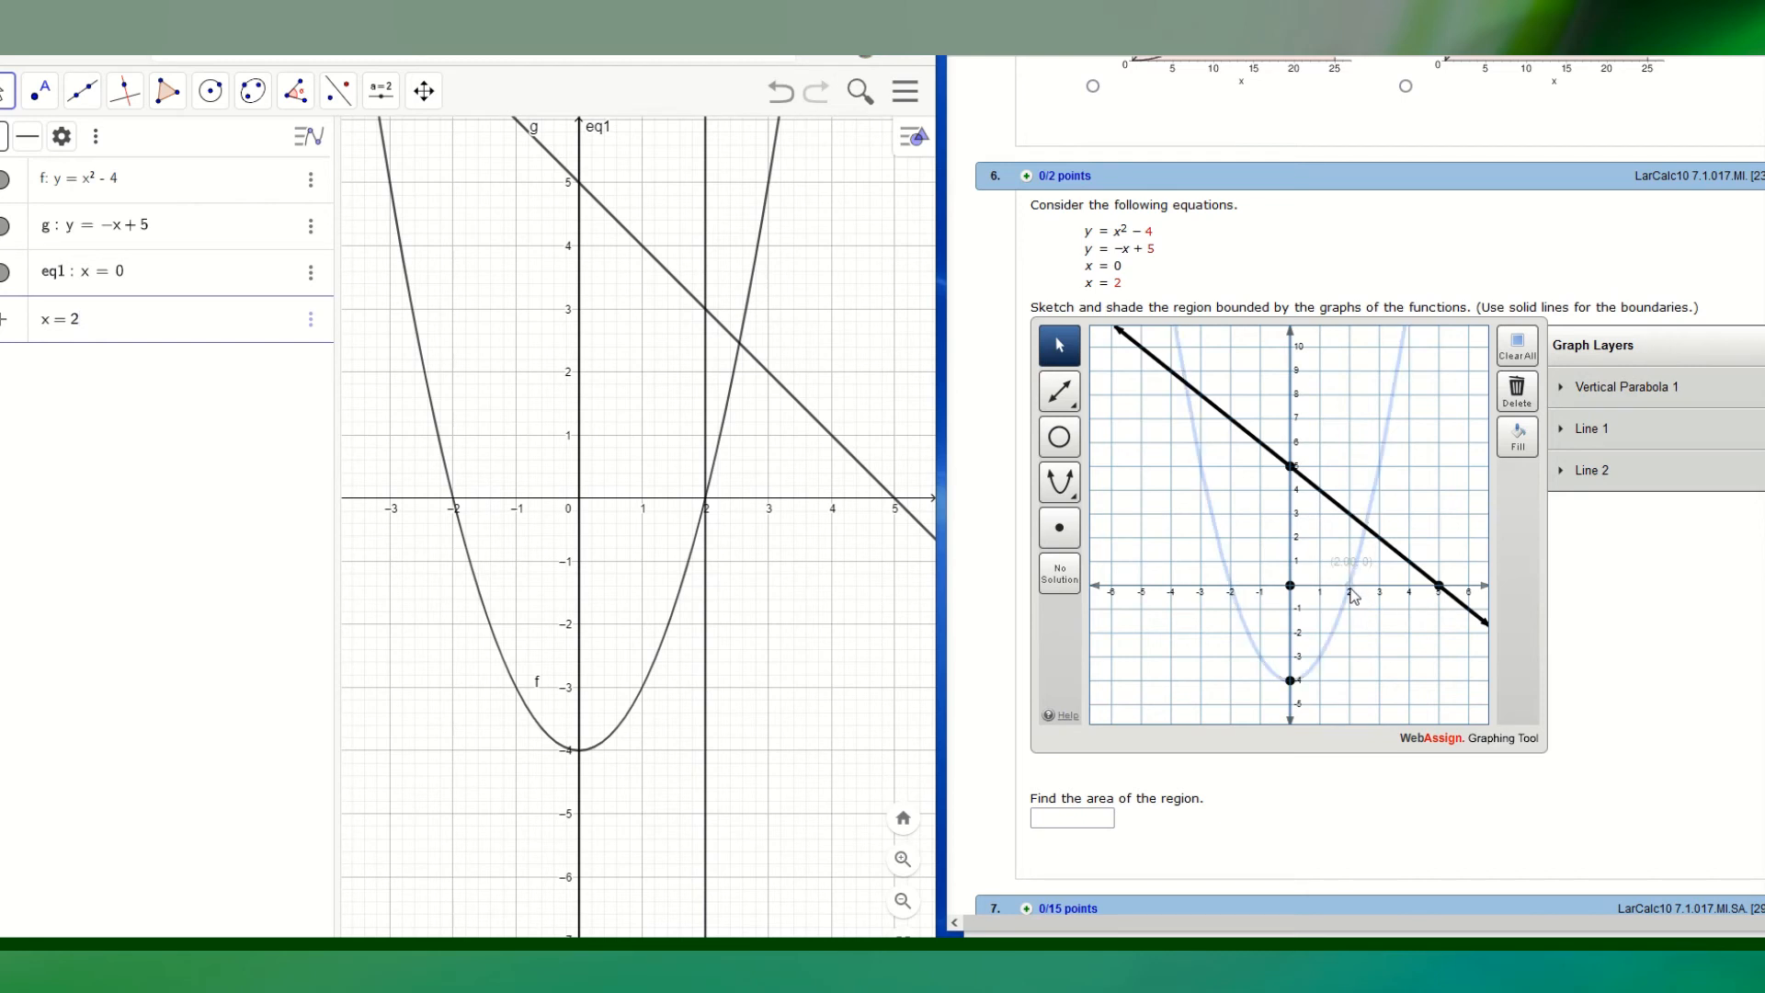
left_click(1058, 401)
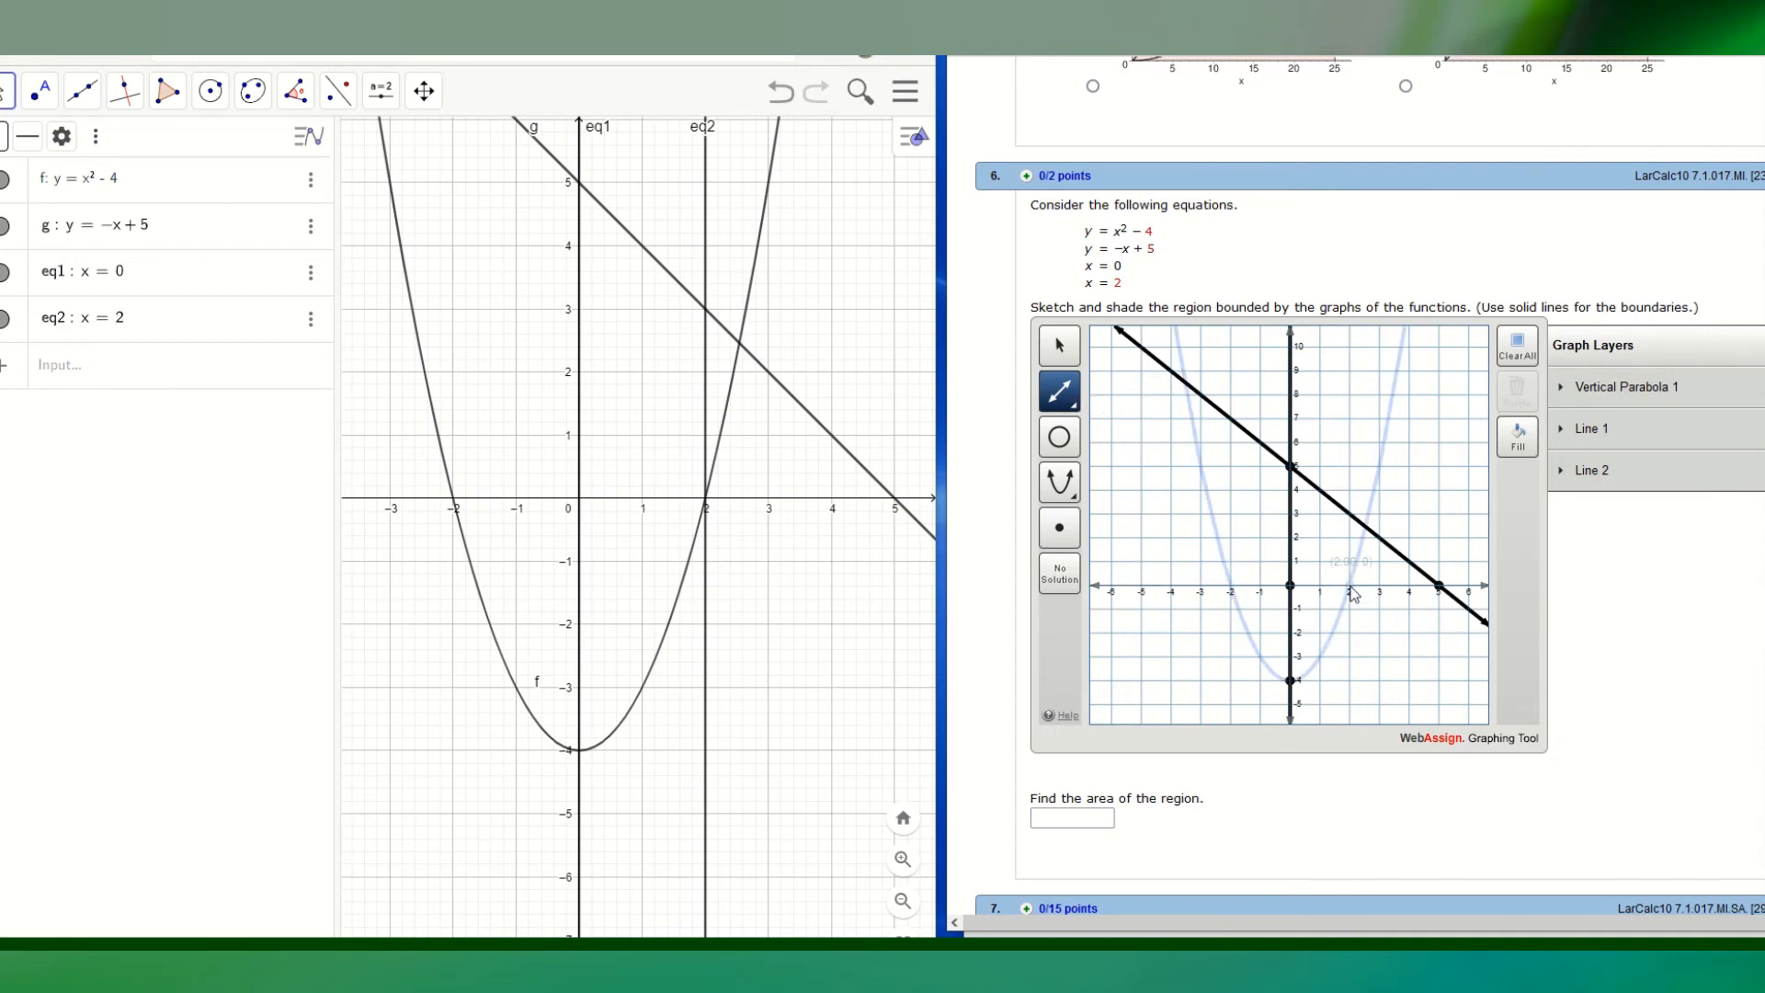
left_click(1349, 490)
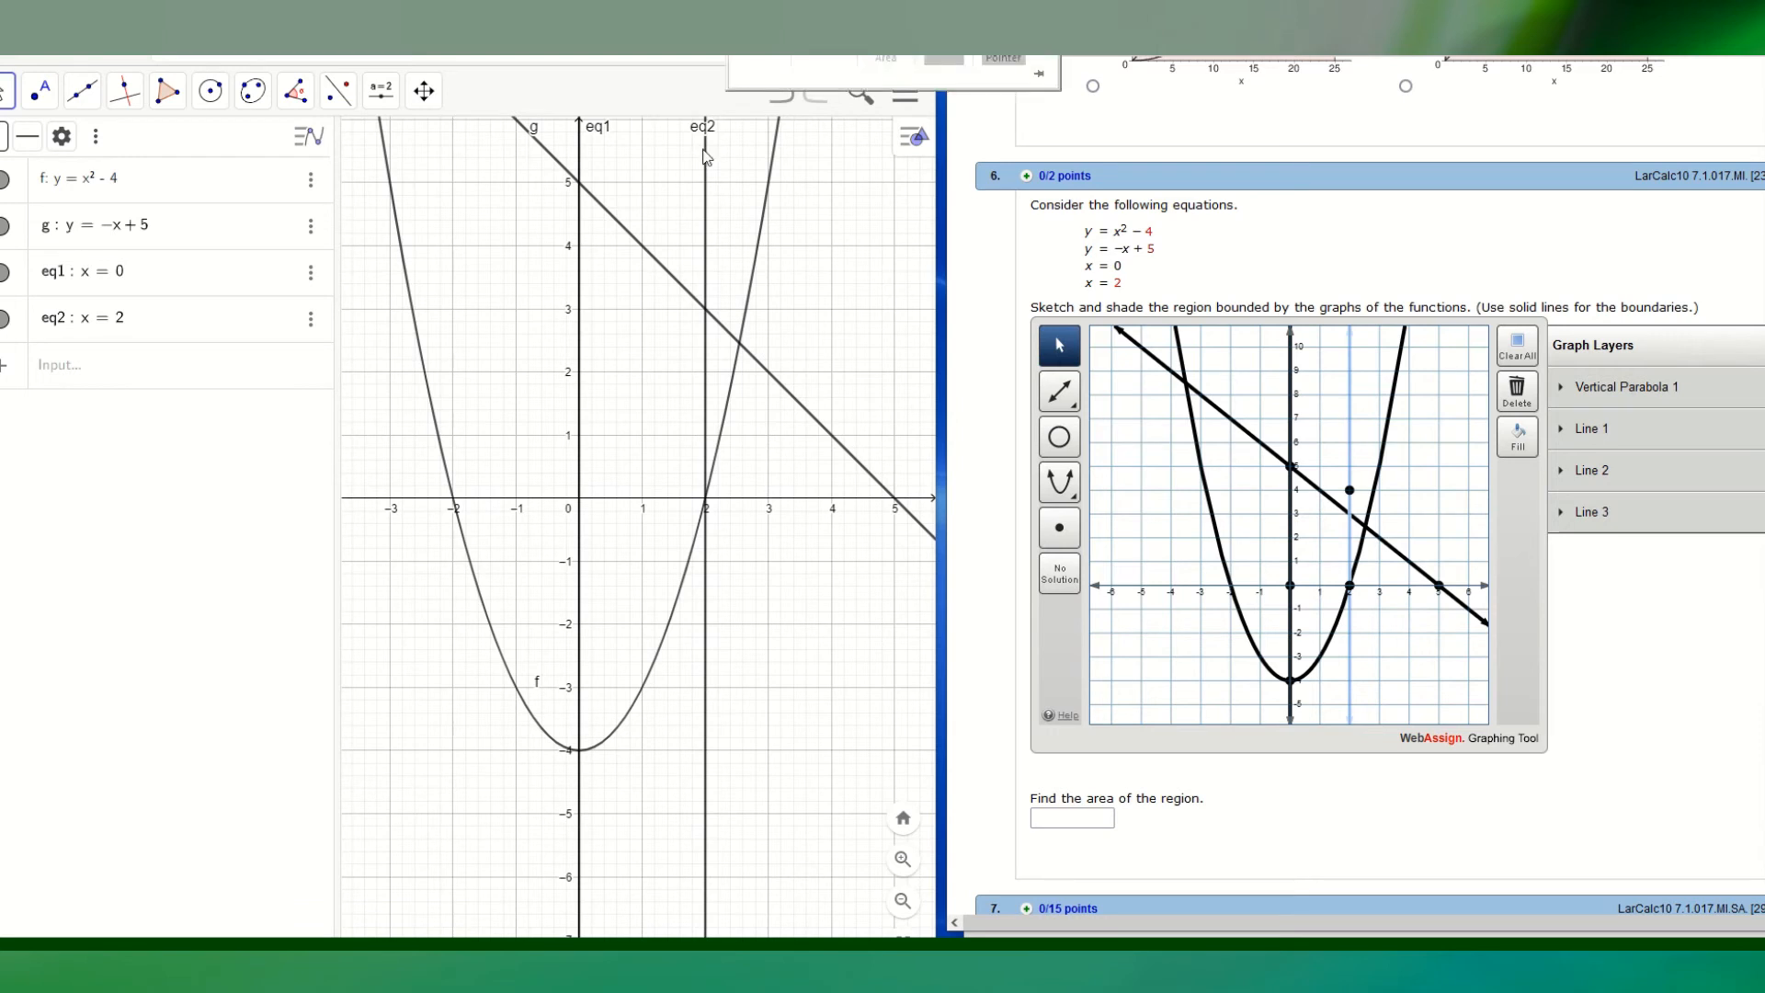
- Fill question 6's region between the parabola and the line y = -x + 5, from x = 0 to x = 2
left_click(1290, 512)
left_click(1347, 571)
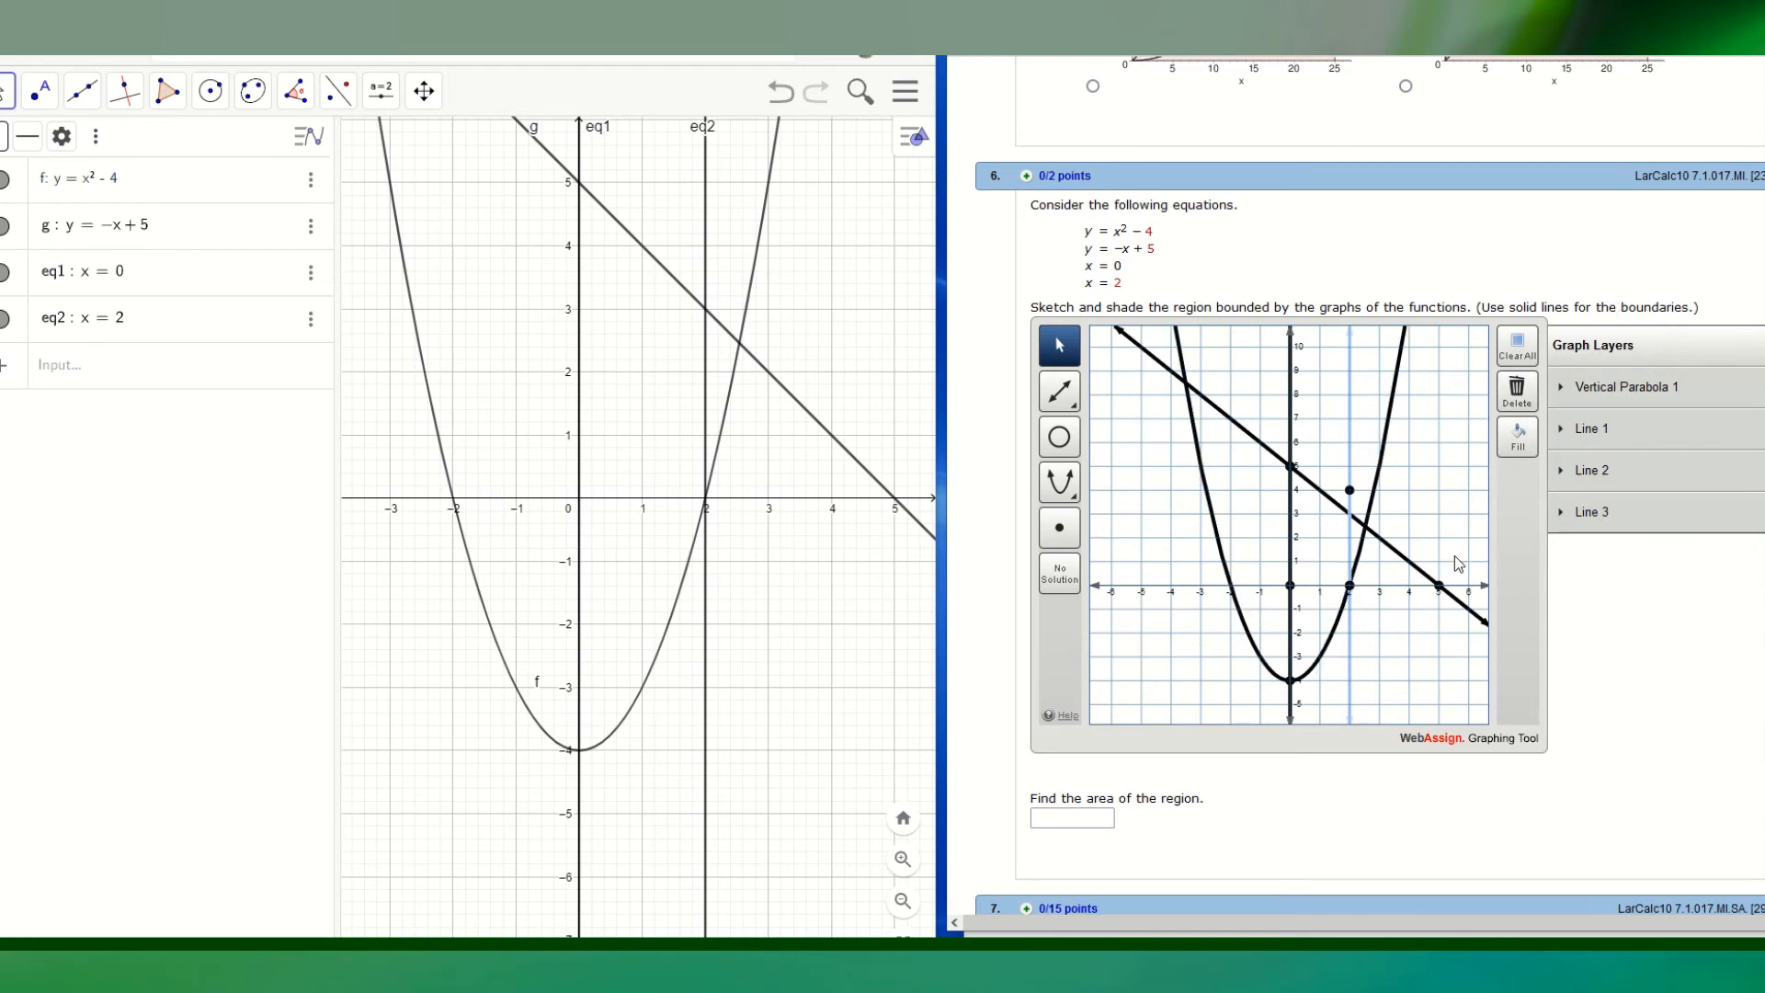
left_click(1518, 444)
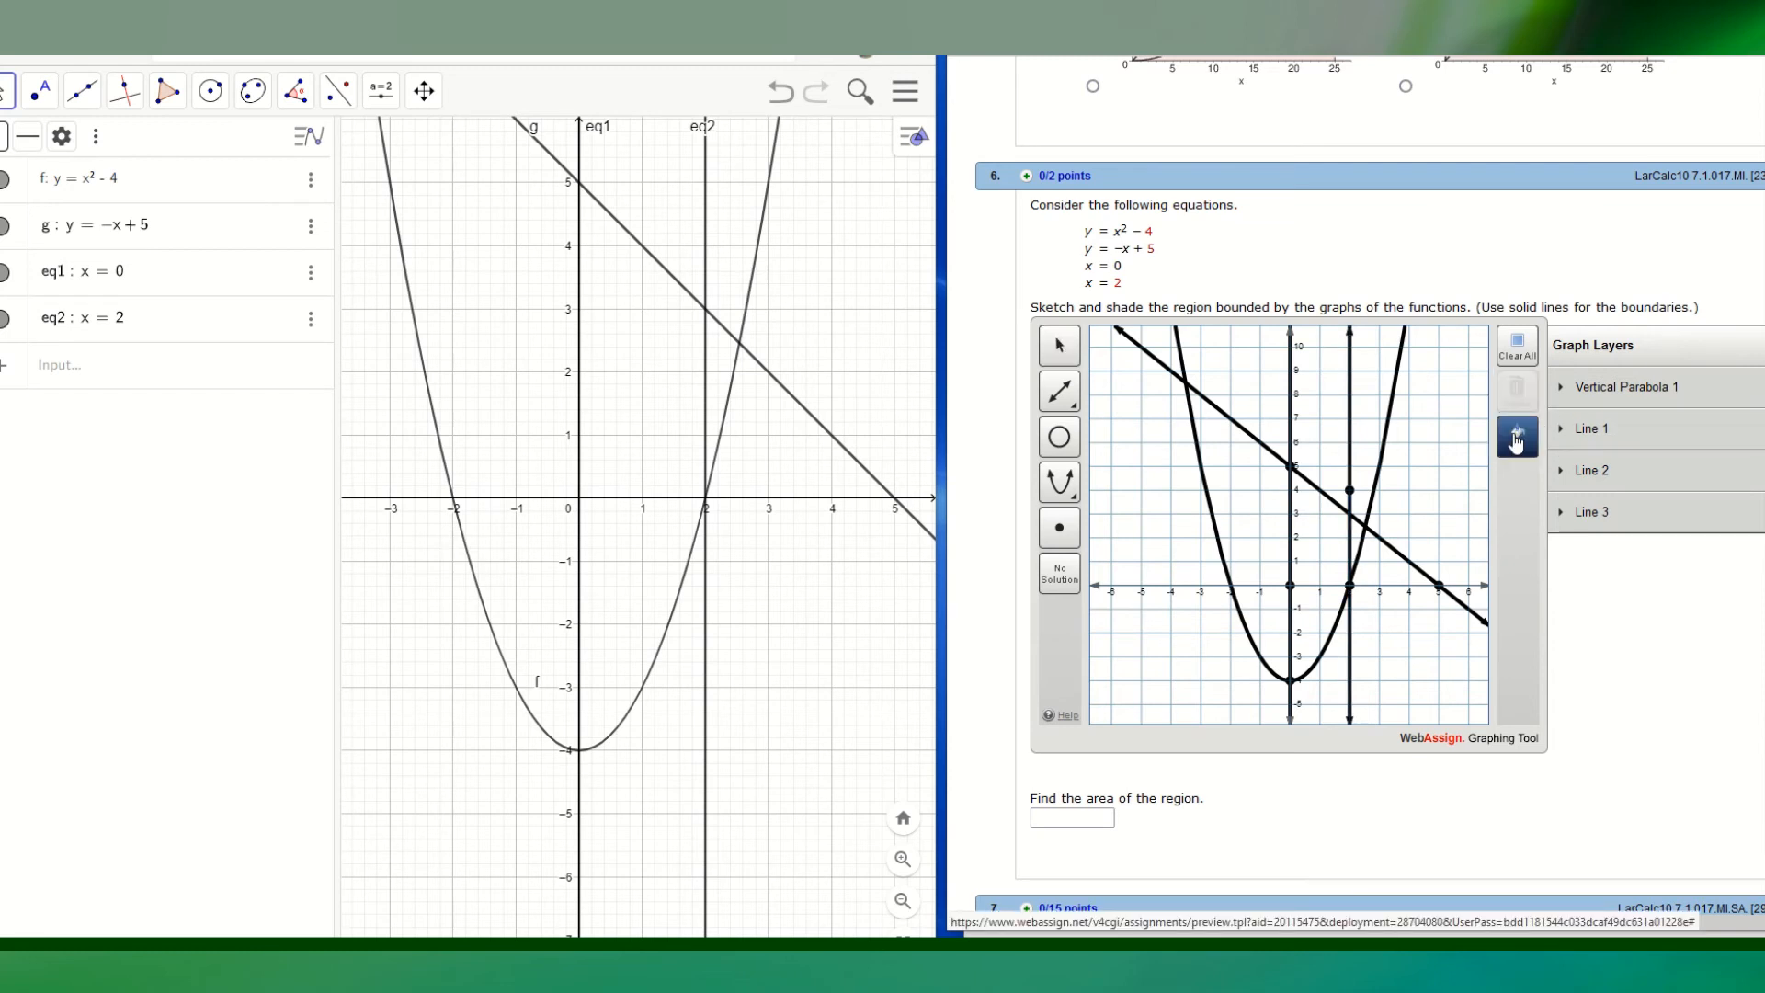
left_click(1318, 558)
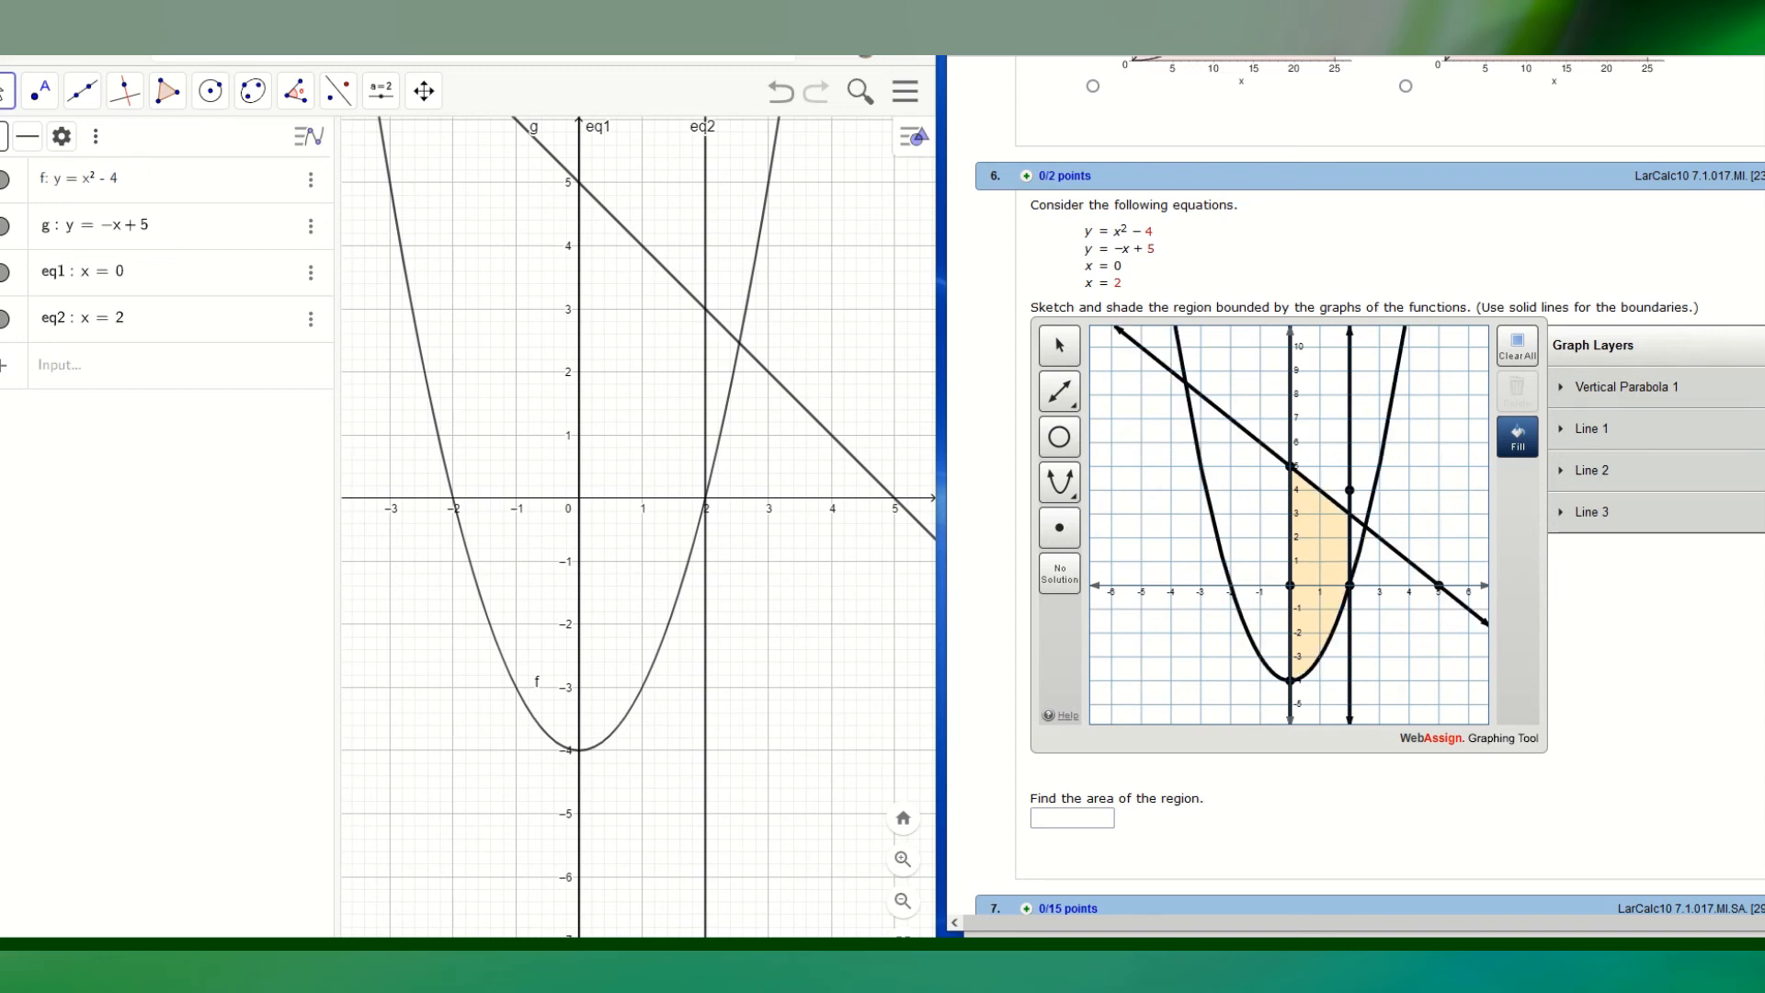
- Try to evaluate Integral(g - f, 0, 2) in GeoGebra for the area between the line and the parabola
left_click(57, 383)
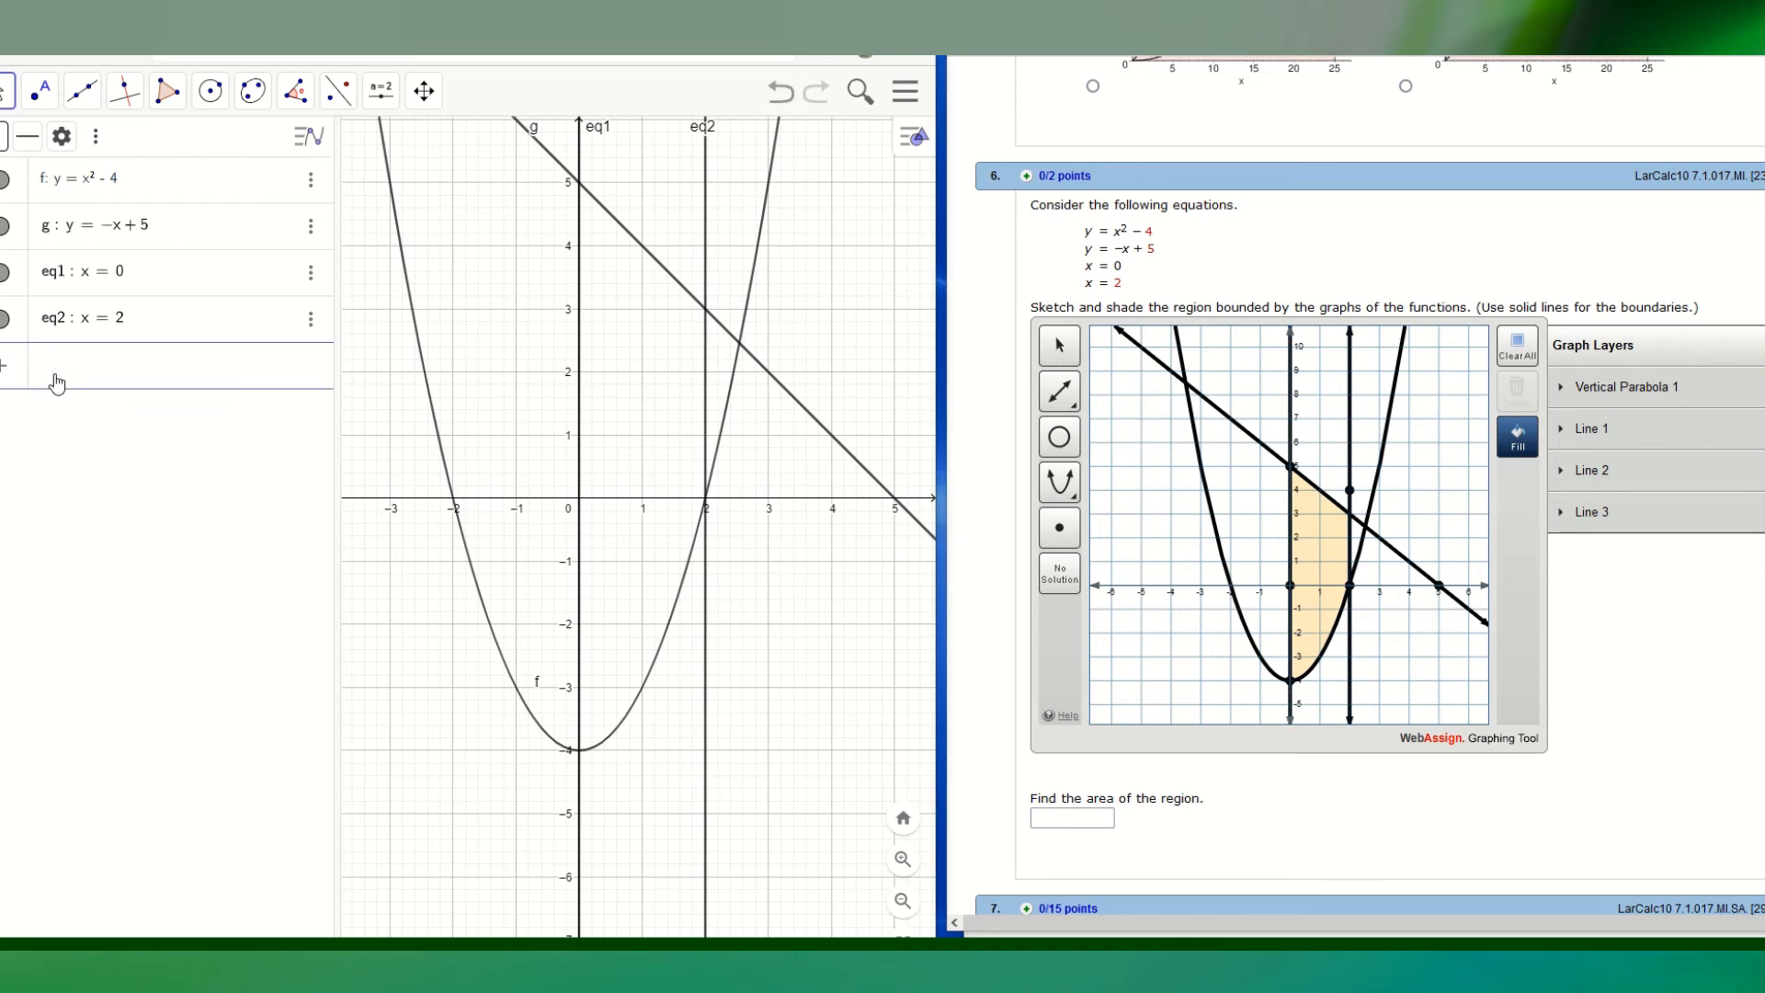
type("int")
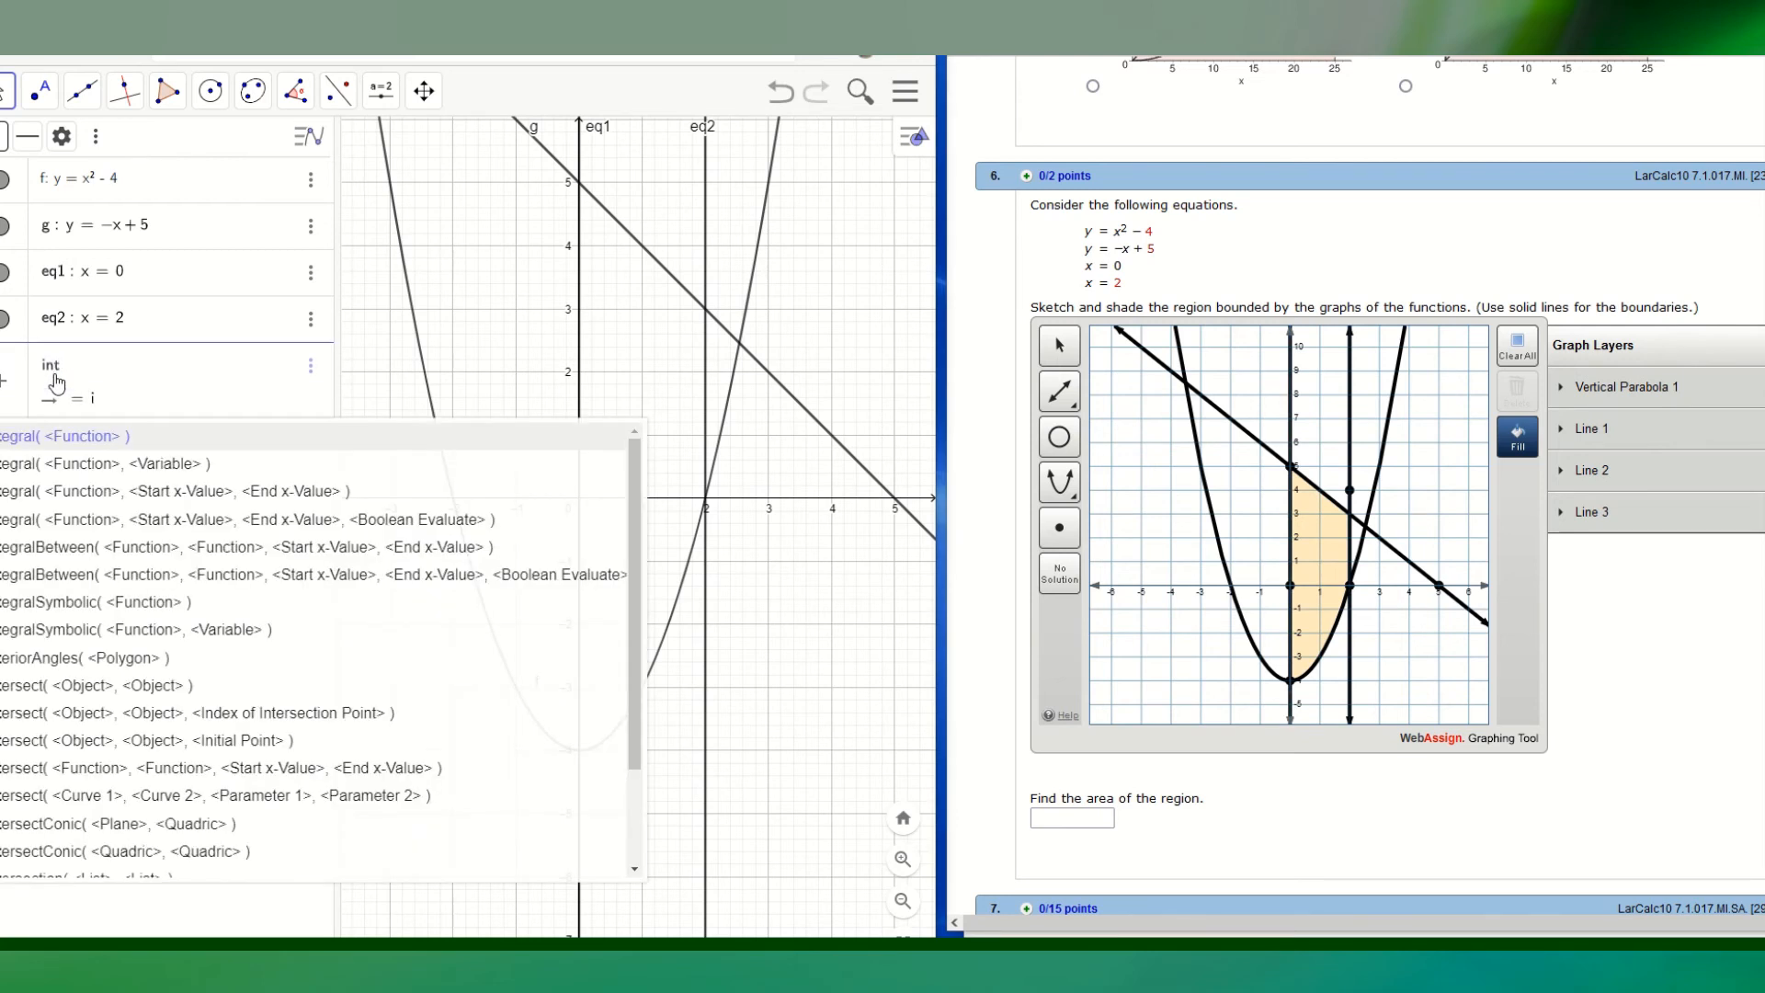
left_click(51, 491)
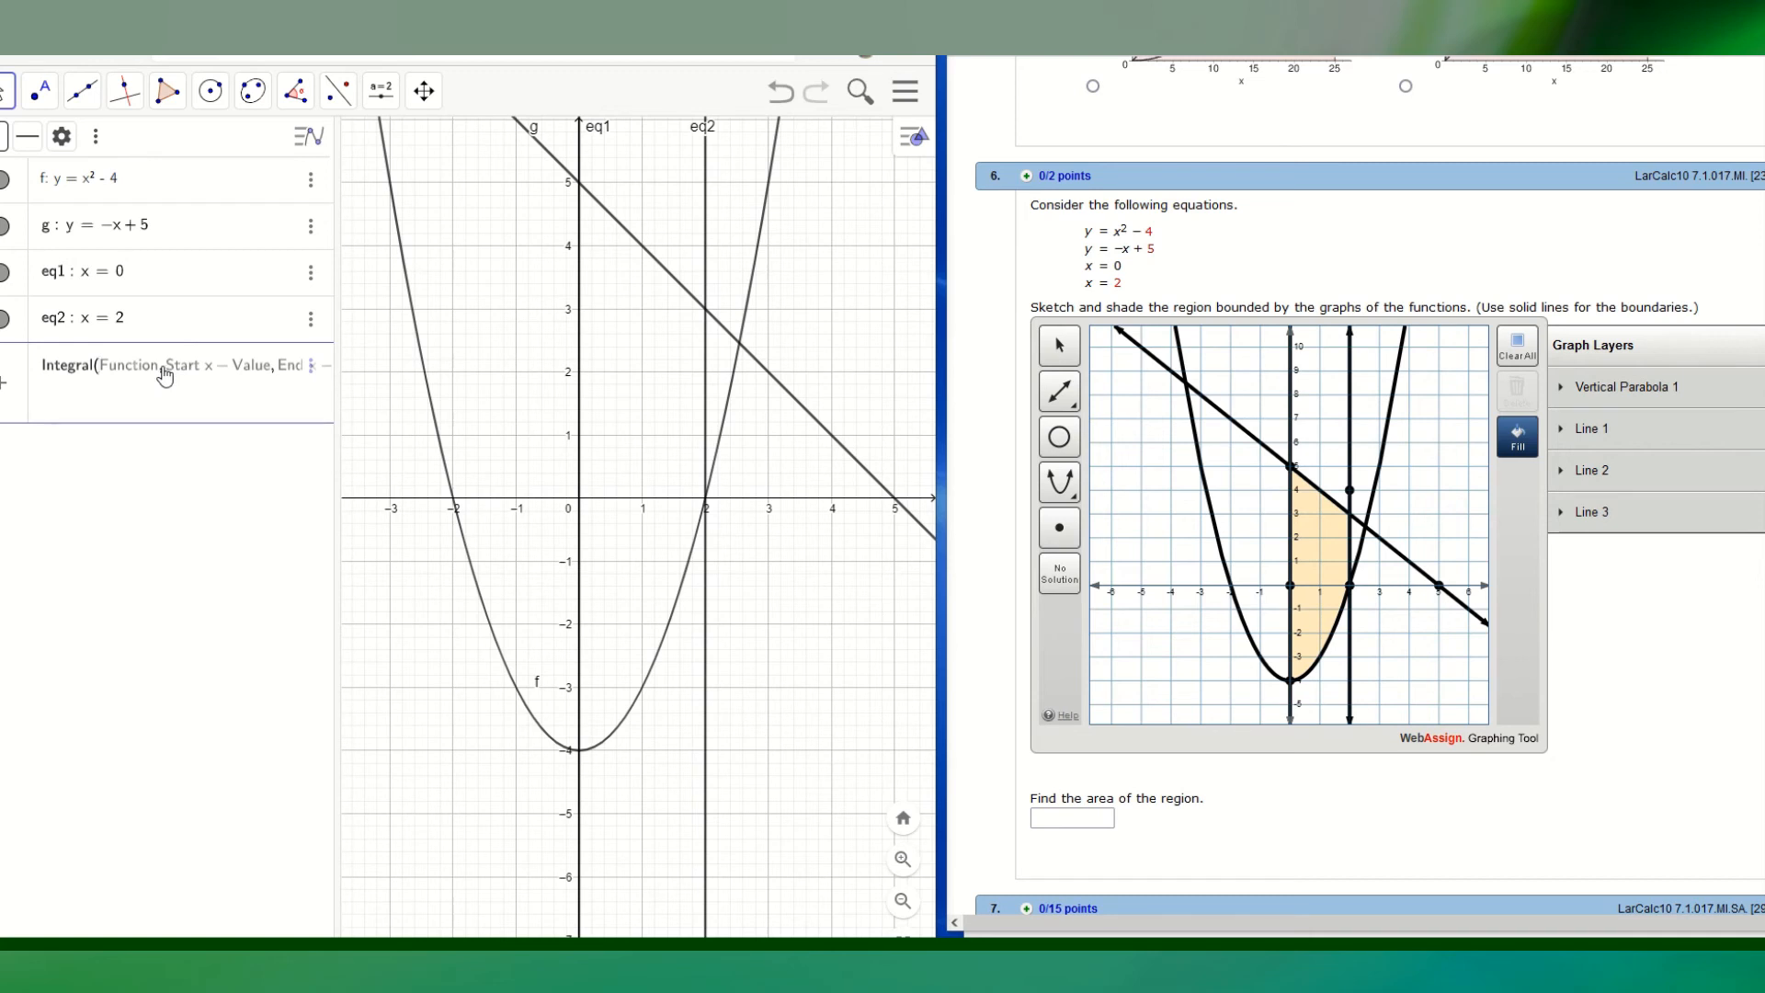
type("g,")
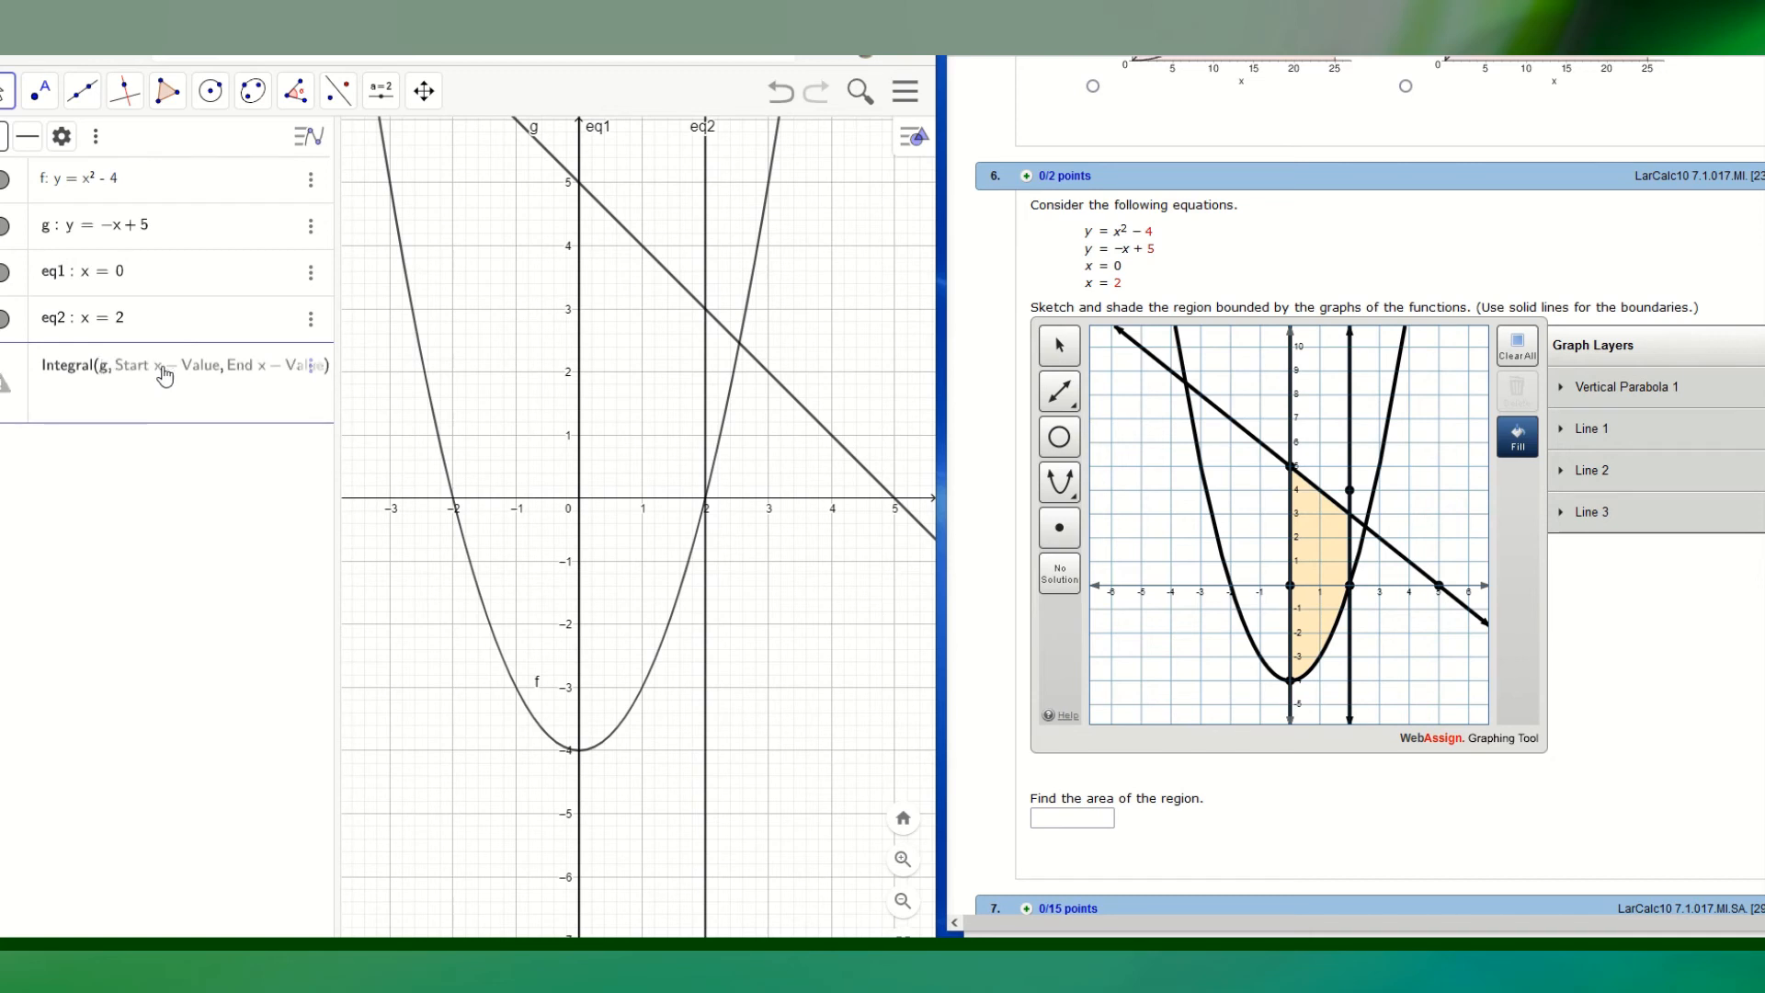
type("-")
type("f")
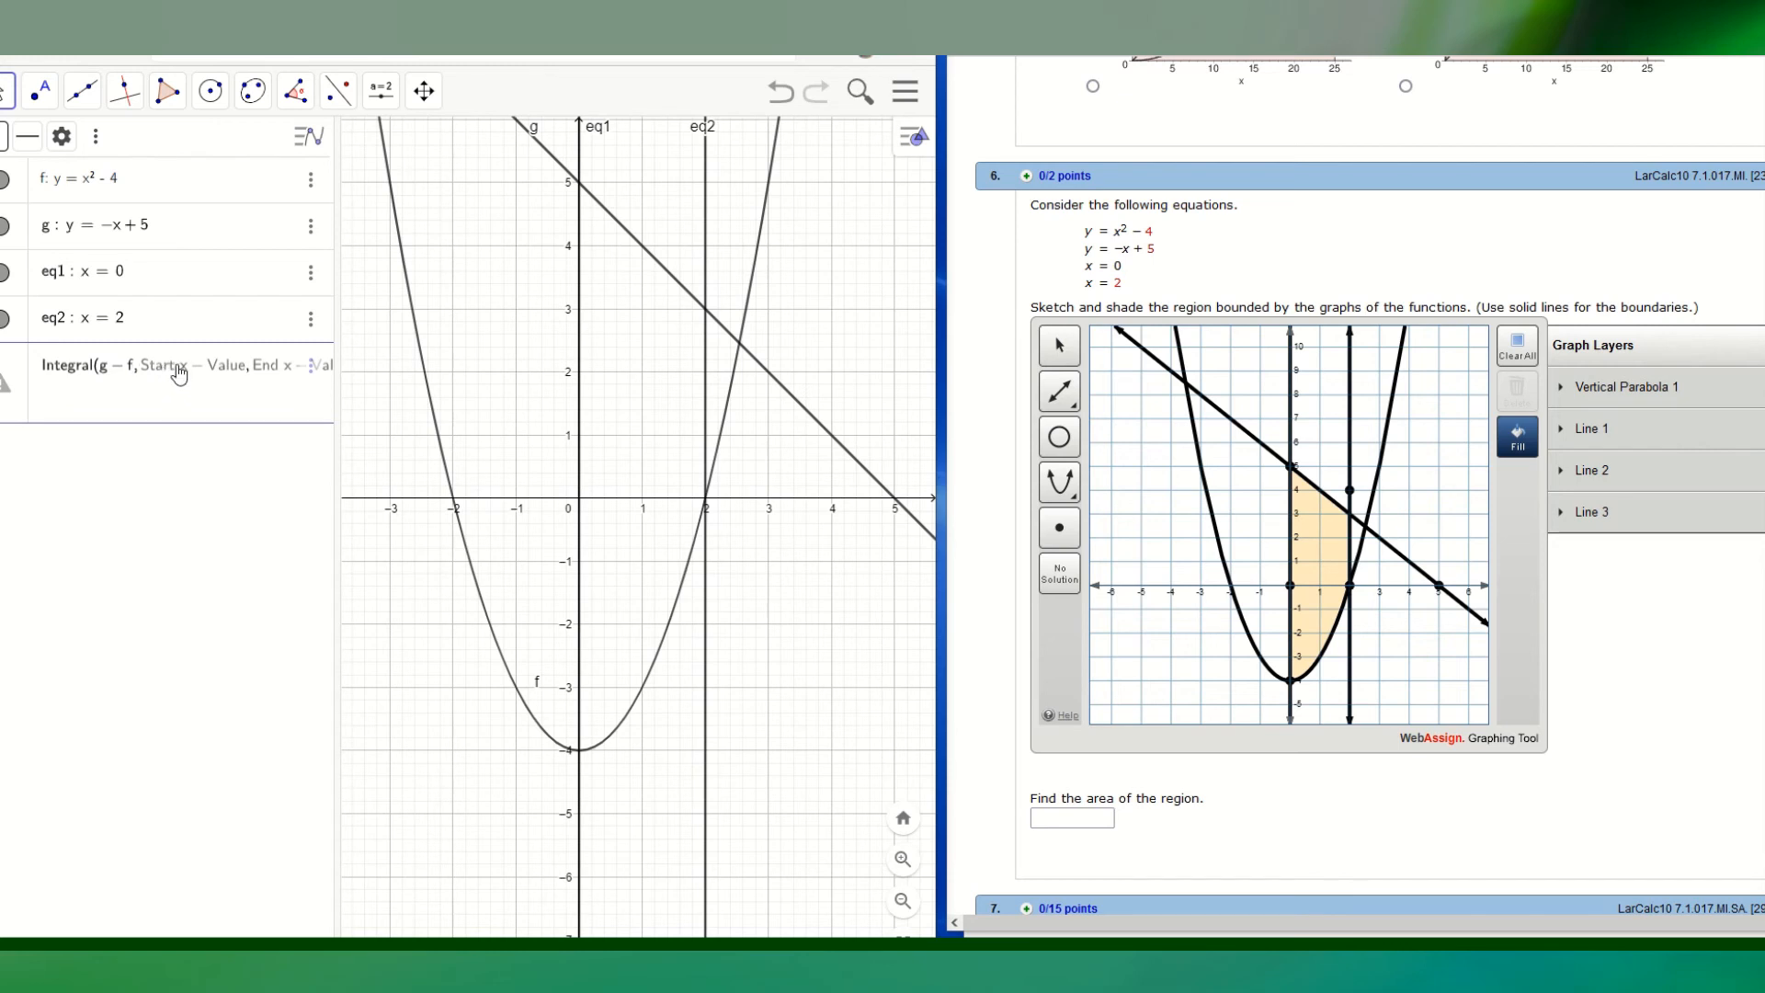
left_click(180, 372)
type("0, ")
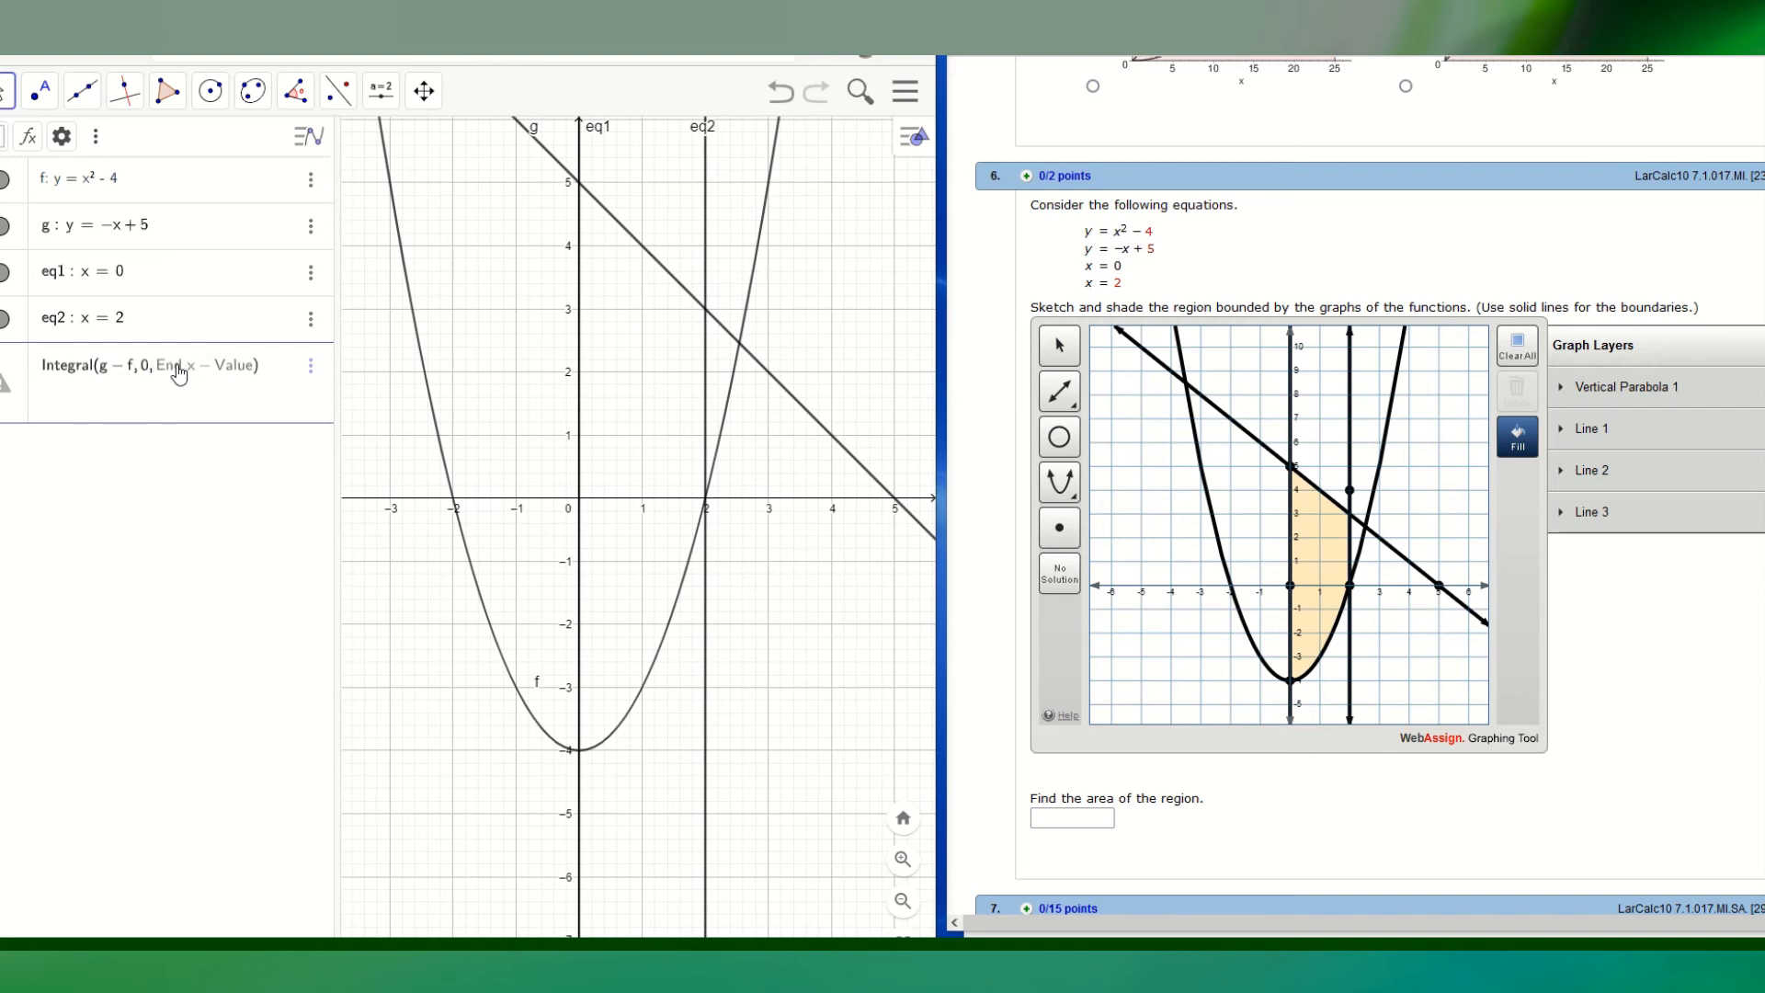
type("2")
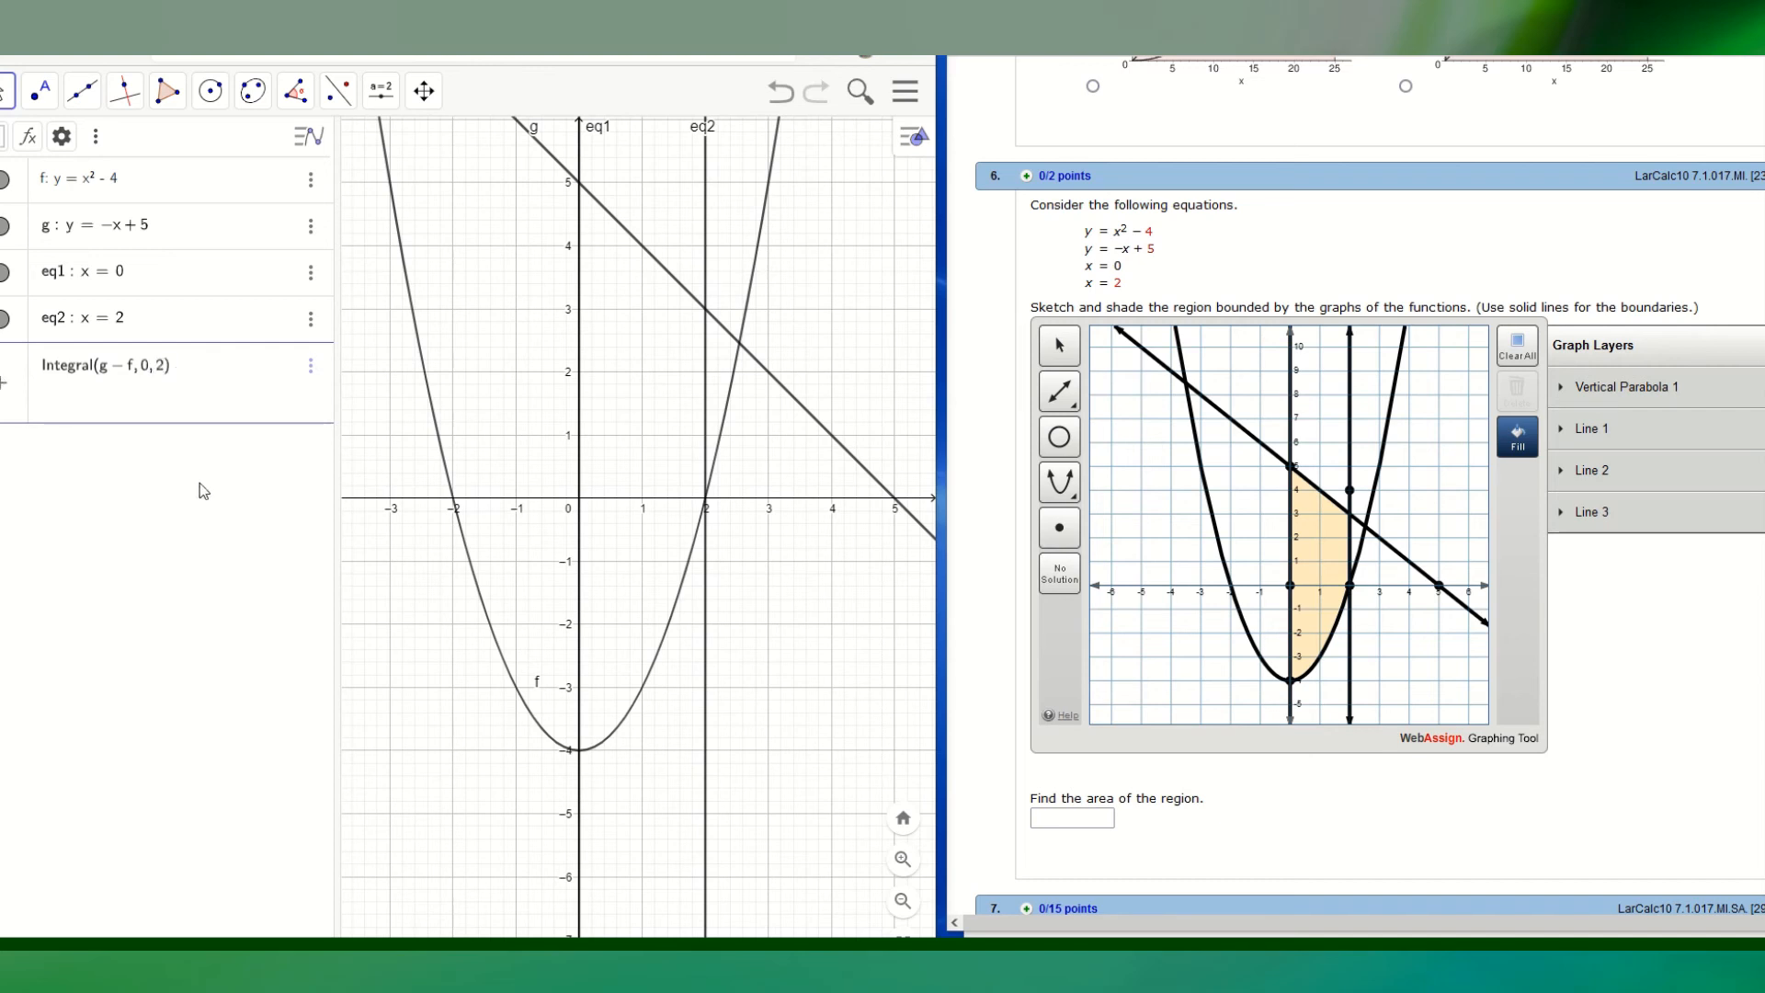
left_click(189, 371)
key("Return")
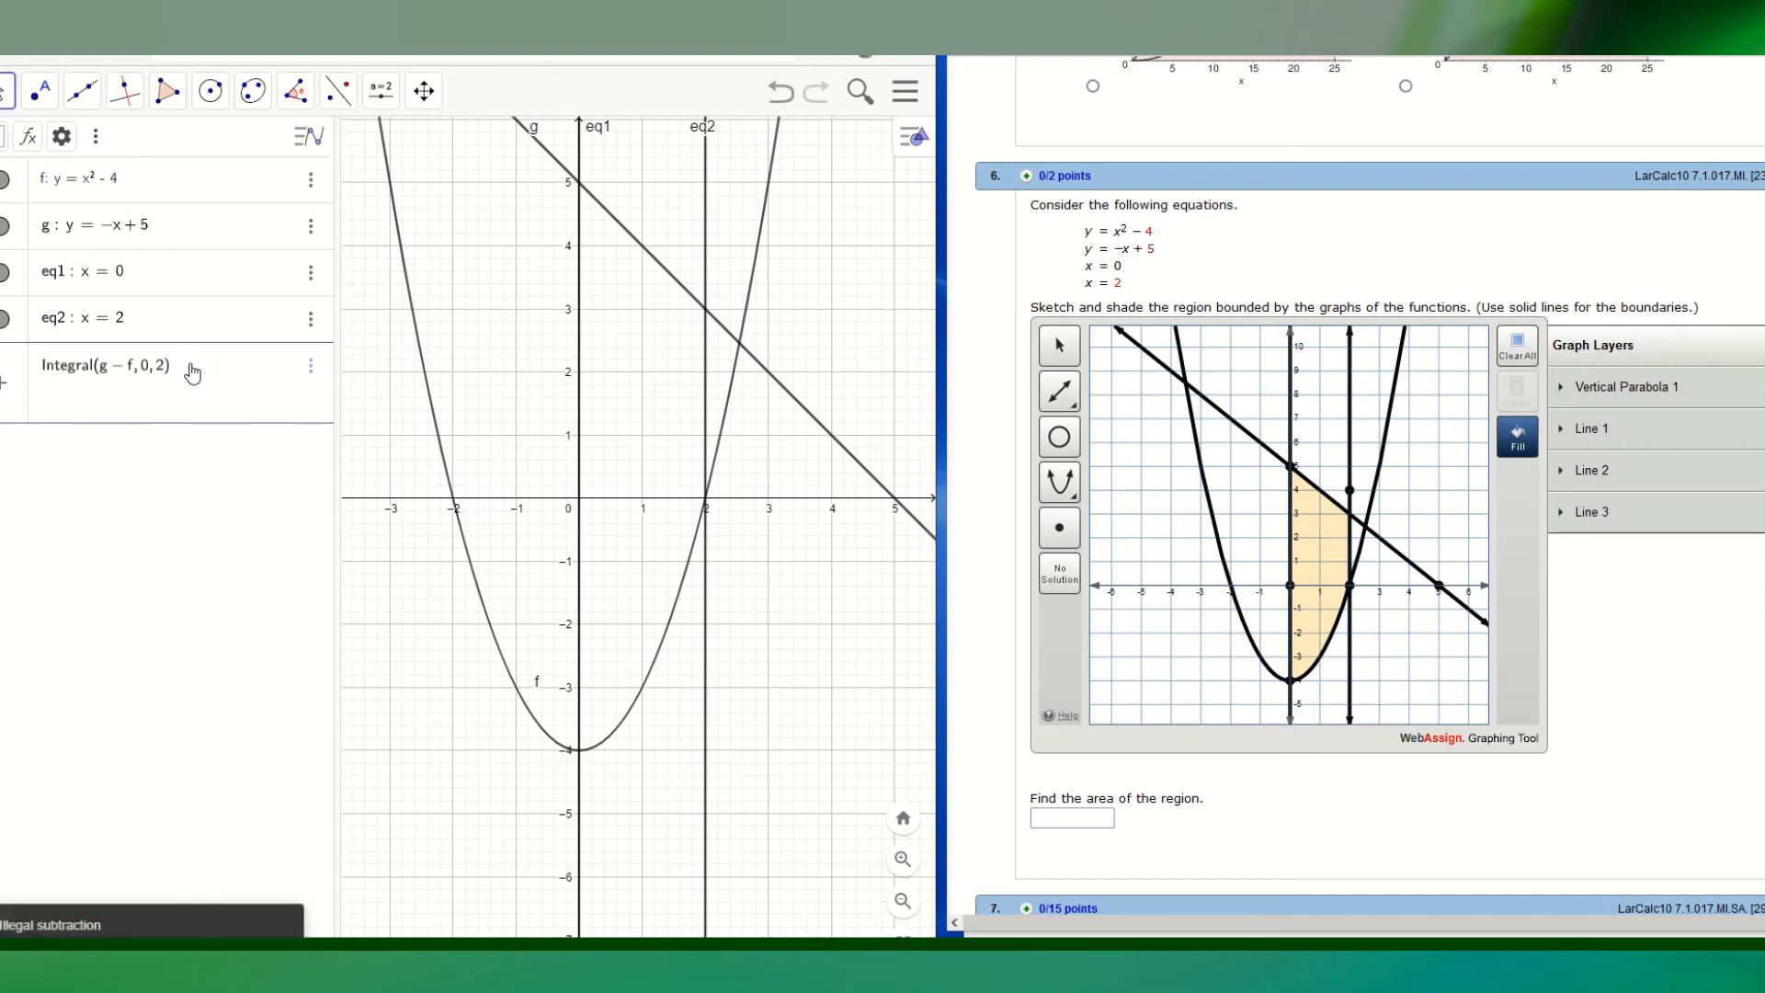
- Replace the integrand g - f with -x + 5 - x^2 + 4, evaluate the integral from 0 to 2, and hide its shading
left_click(140, 371)
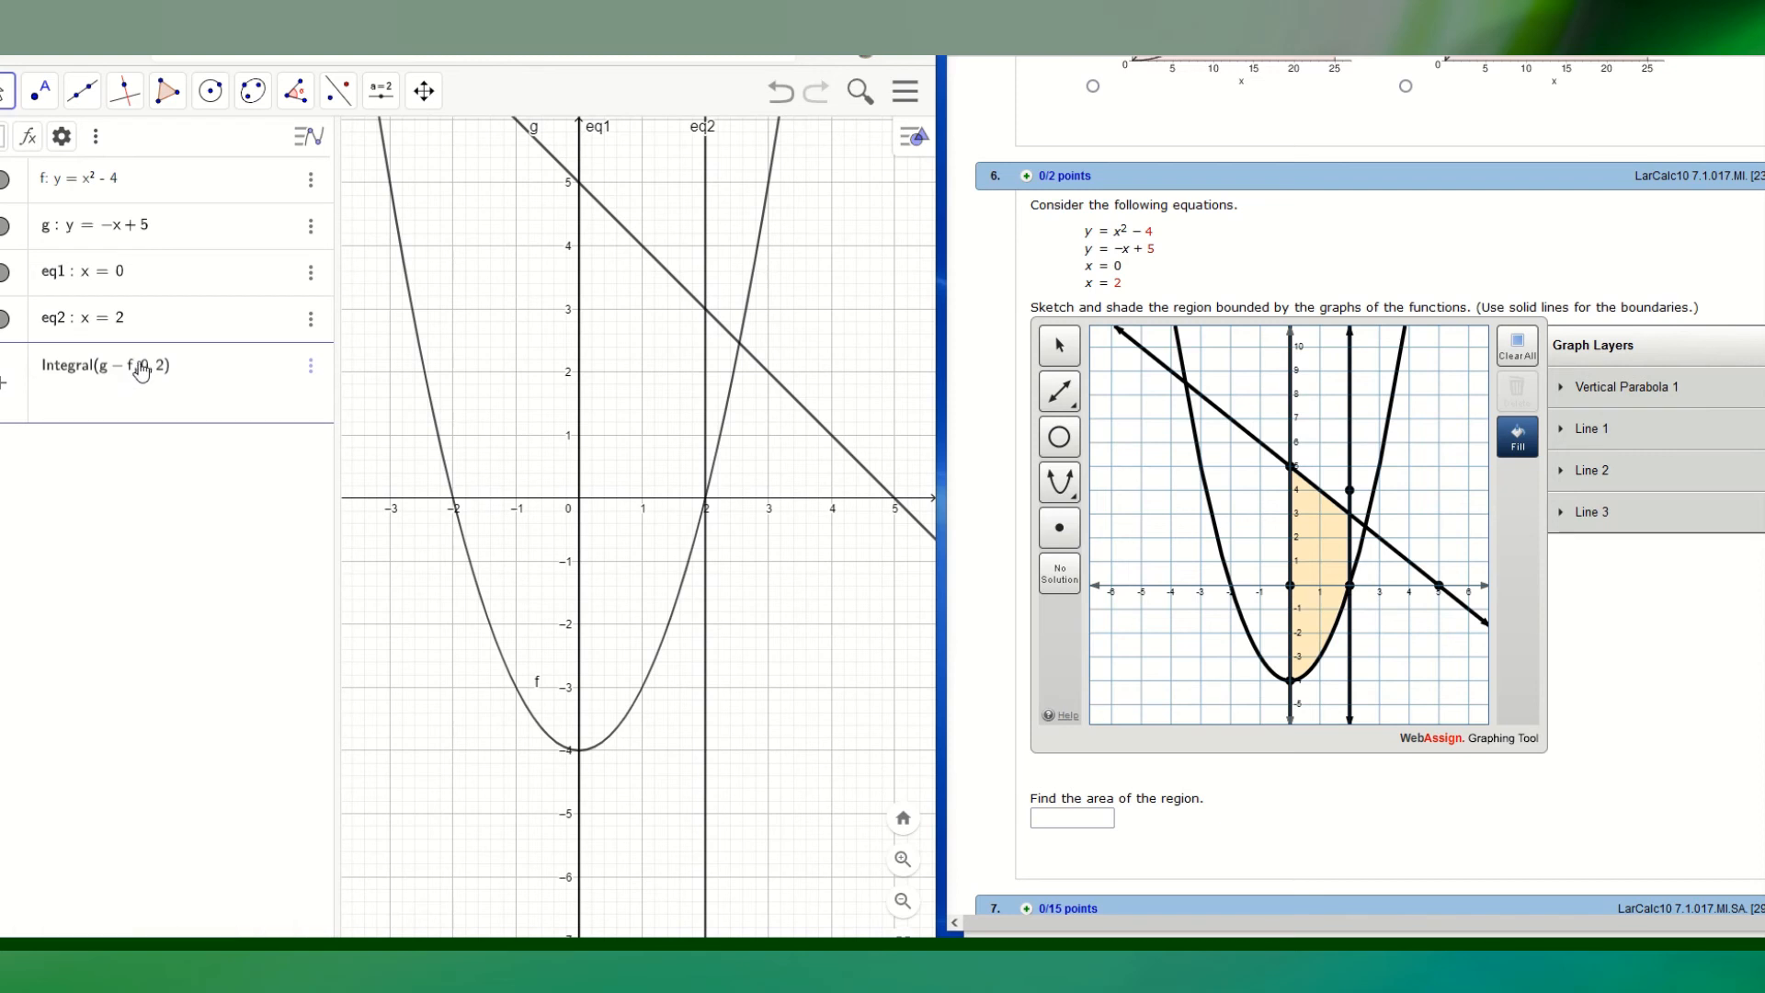
key("BackSpace")
type("-x+")
type("5")
type(",")
type("-x")
type("^")
type("2")
type("+")
type("4")
type(",")
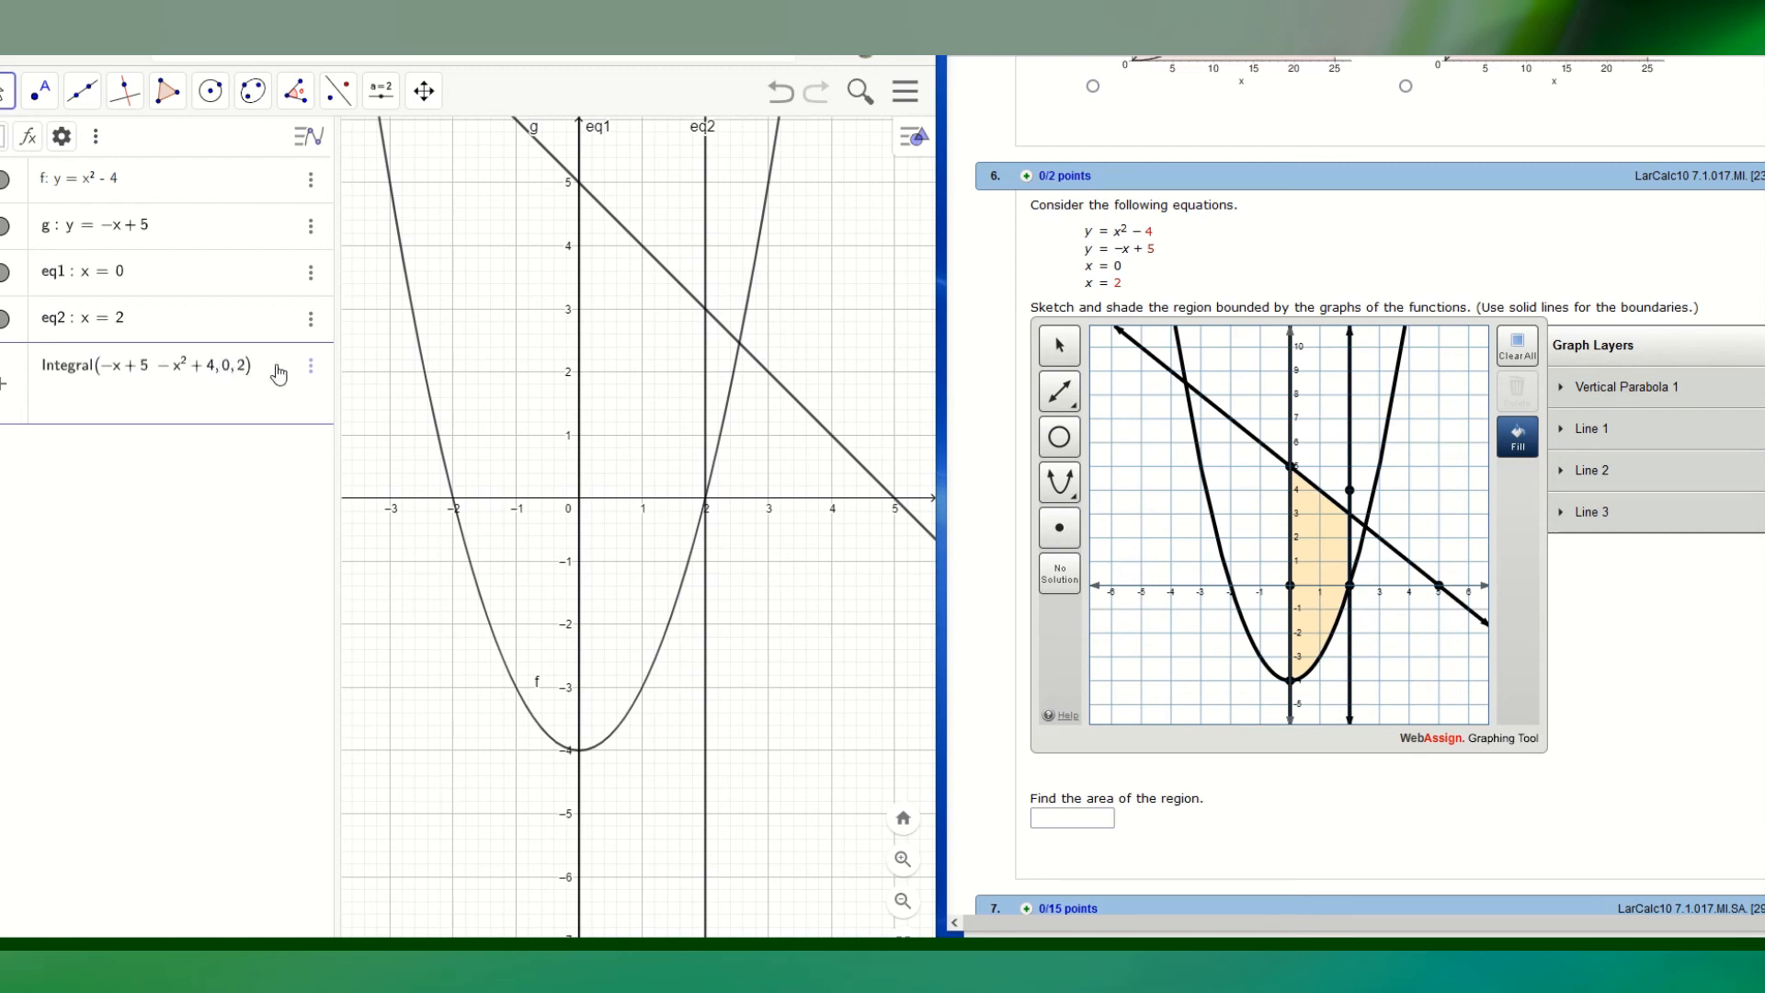
key("Return")
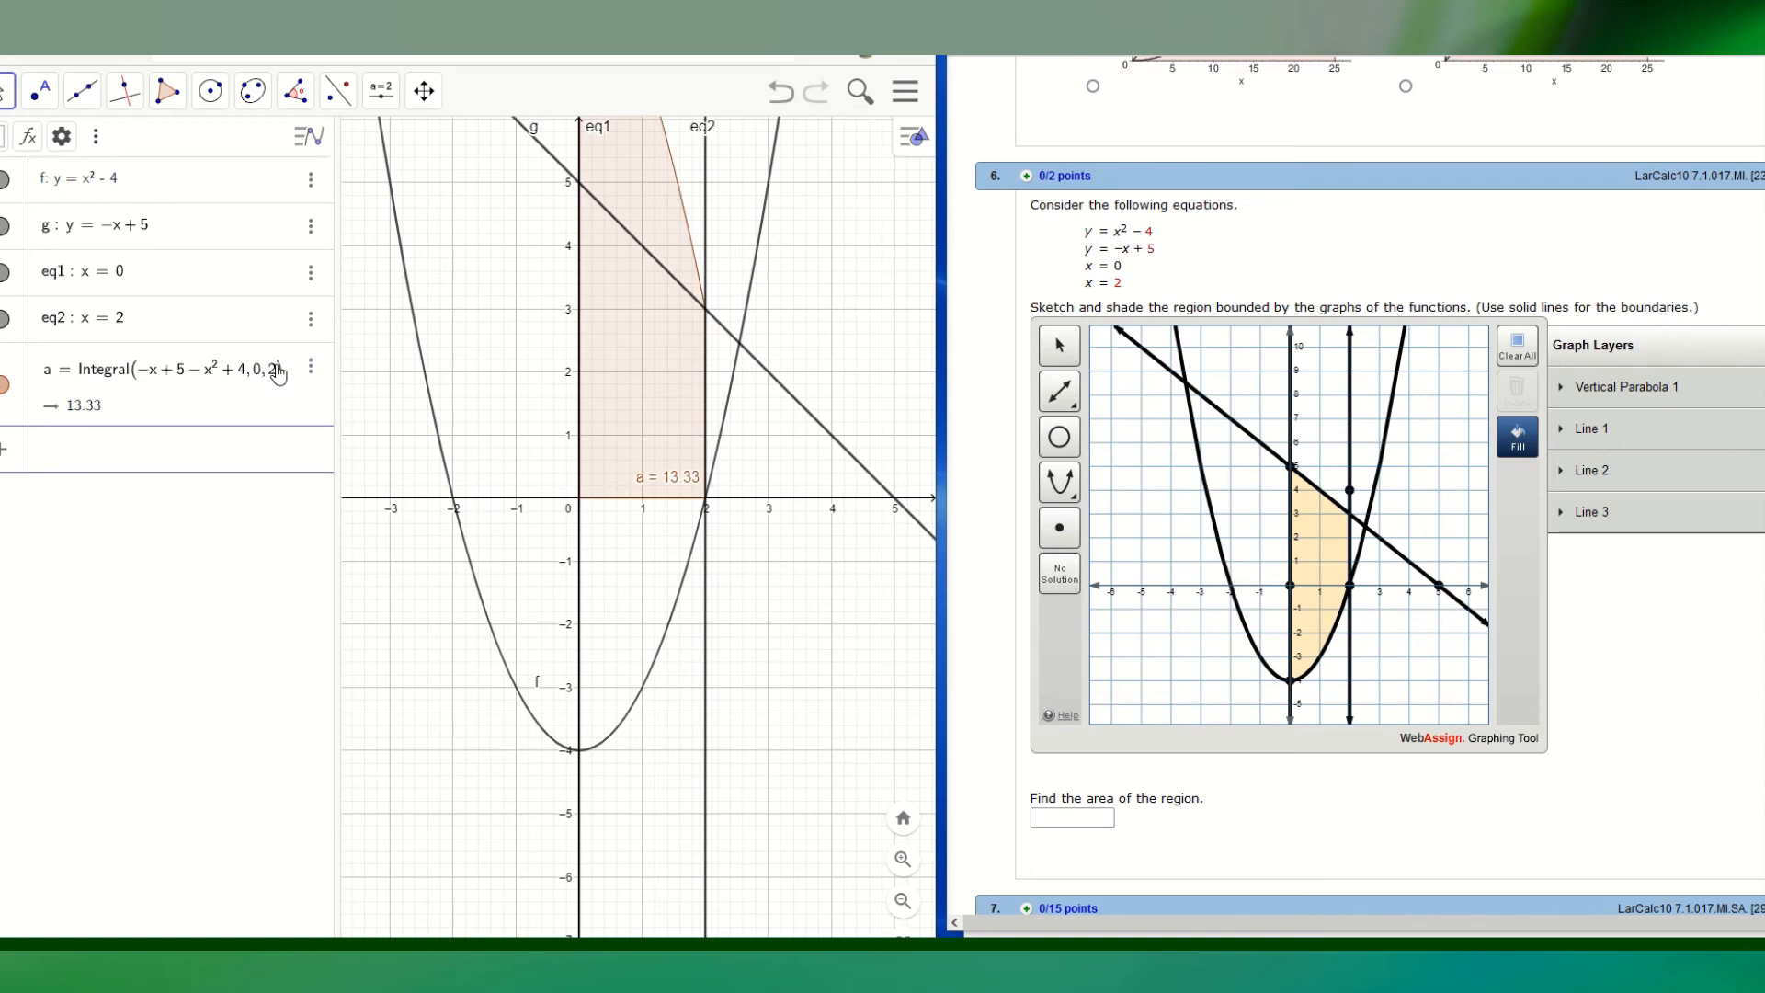
left_click(4, 388)
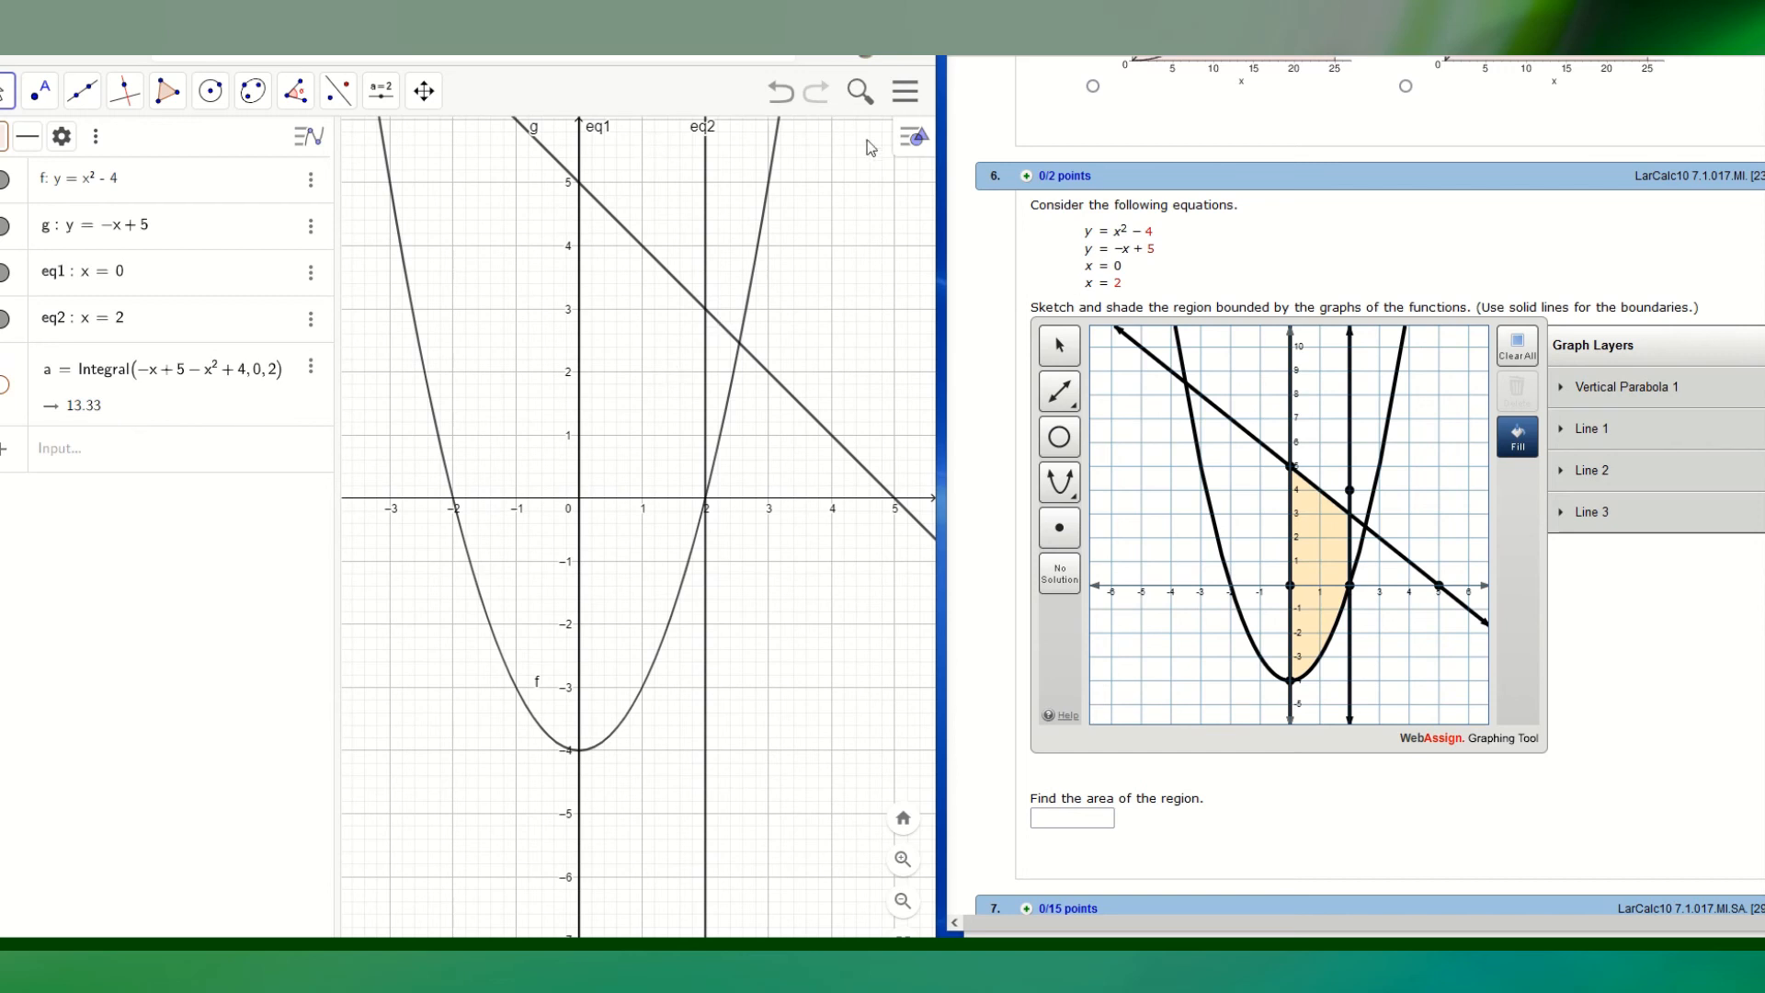
- Set GeoGebra's global rounding to 10 significant figures to show the integral's value more precisely
left_click(901, 103)
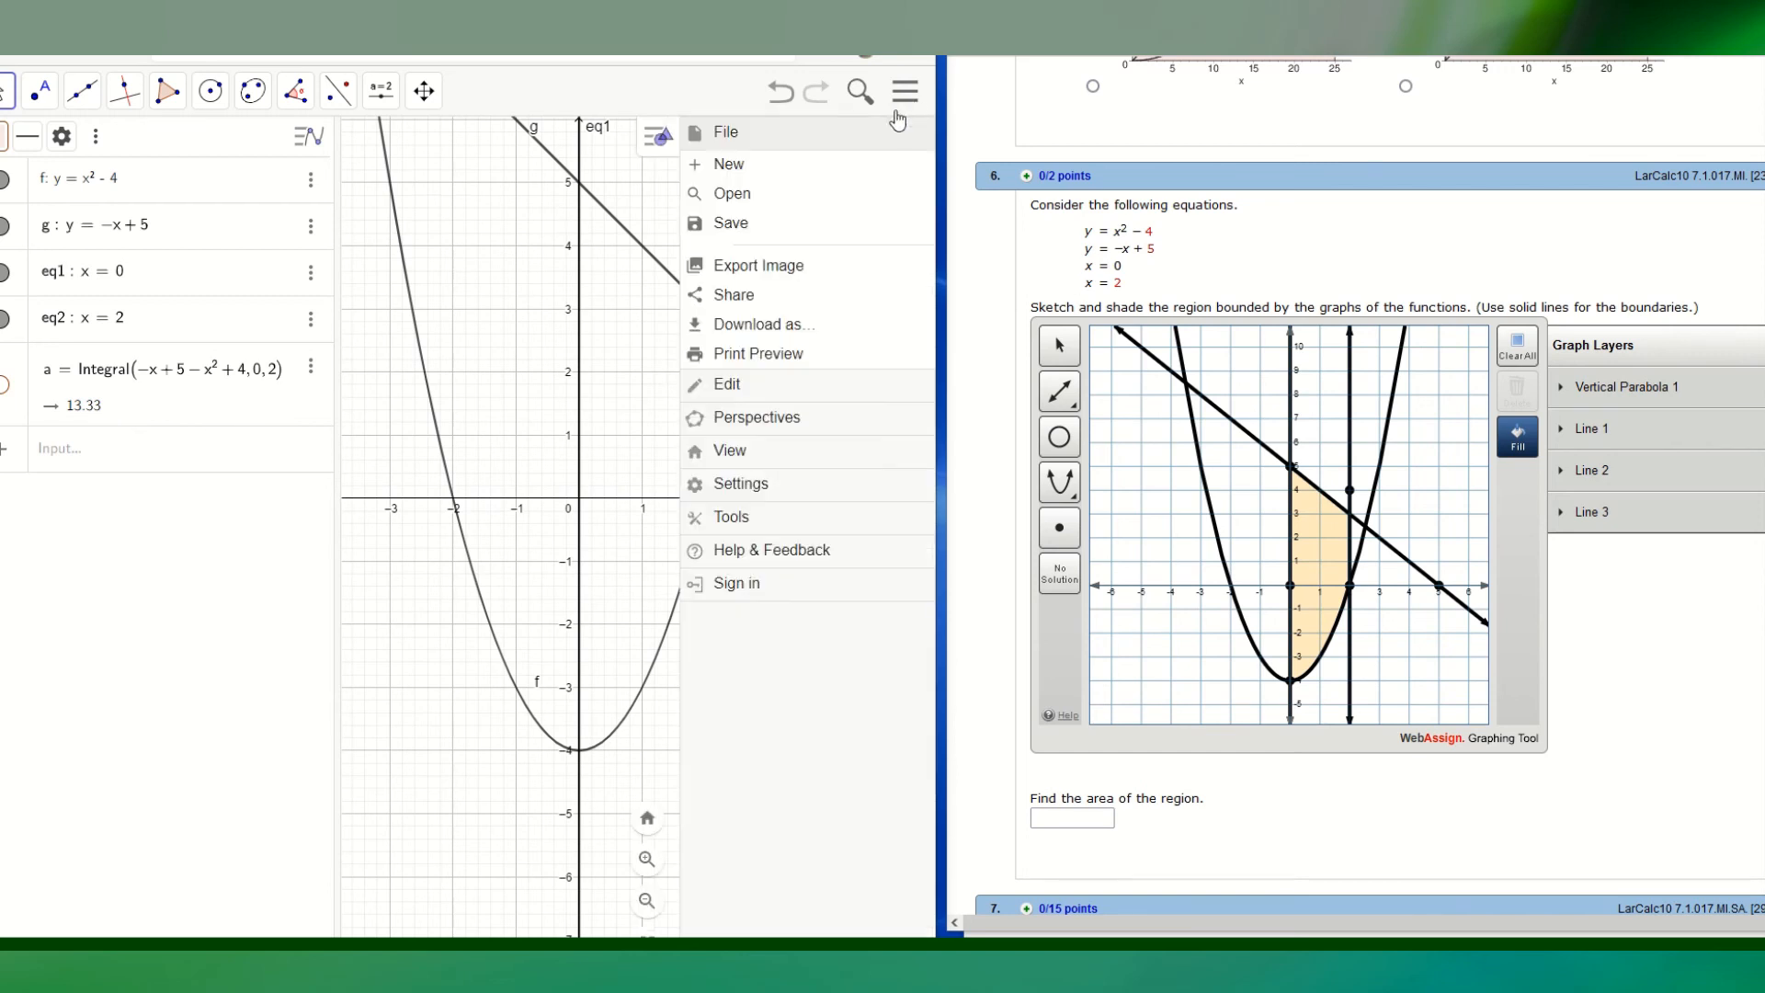
left_click(747, 485)
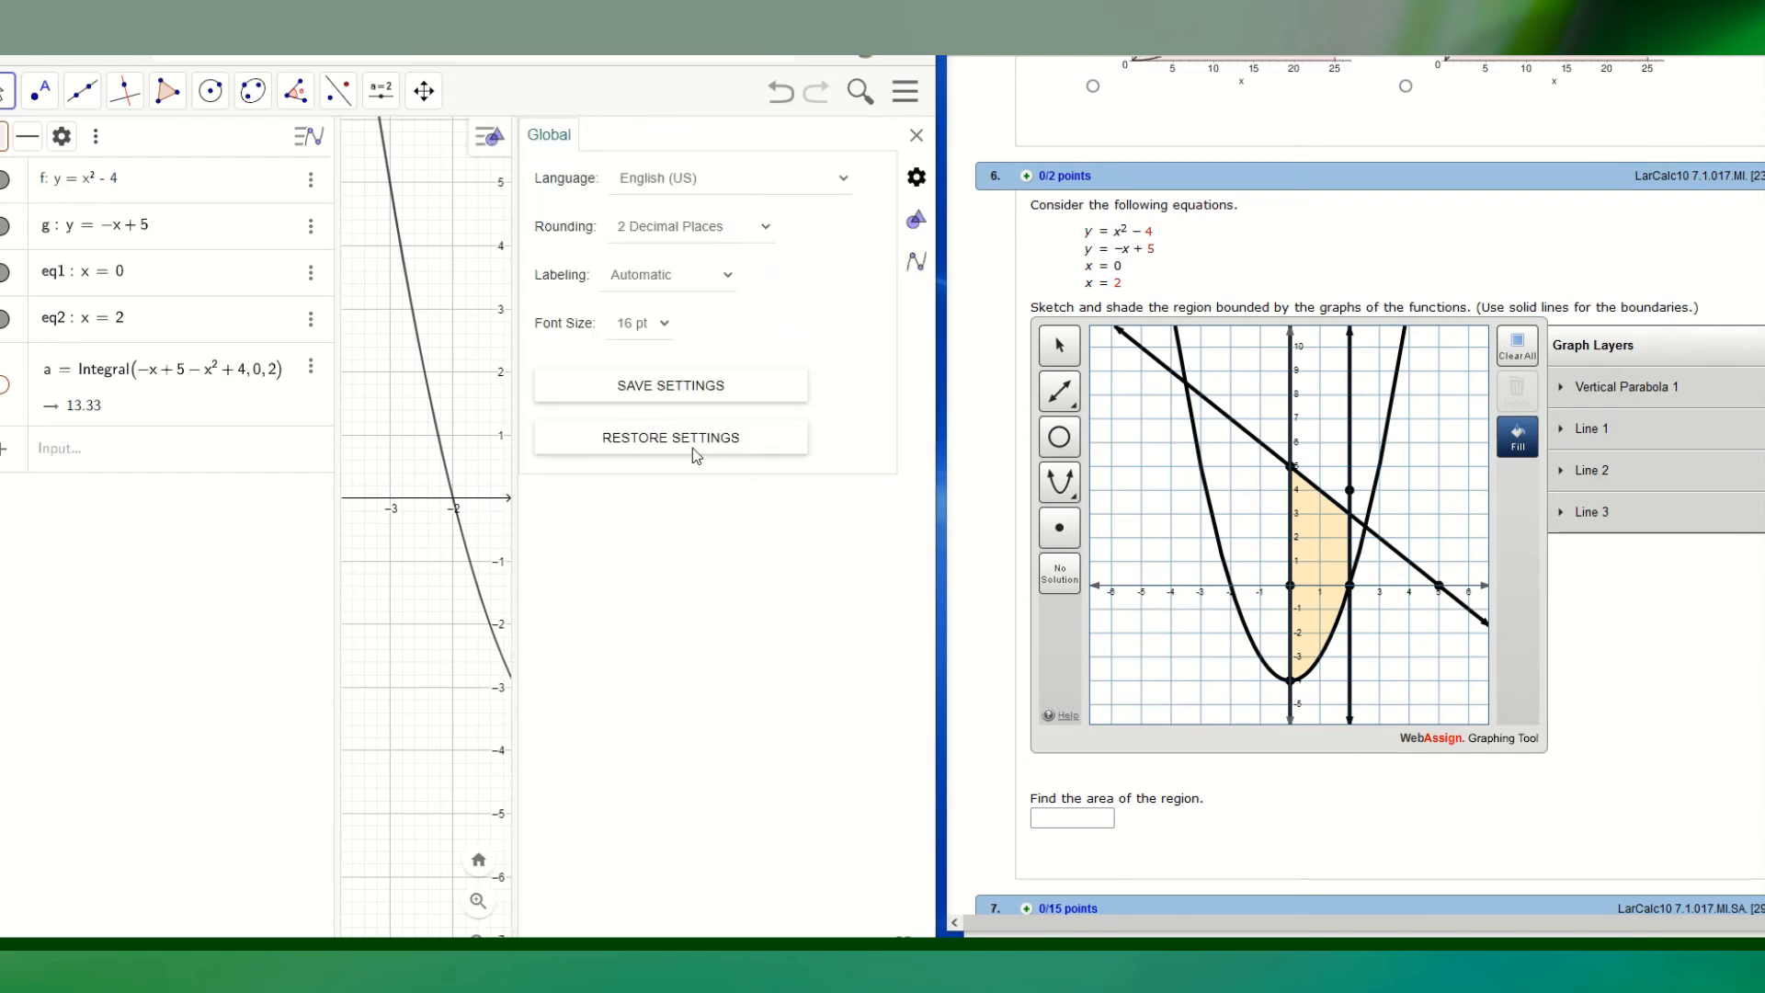
left_click(766, 228)
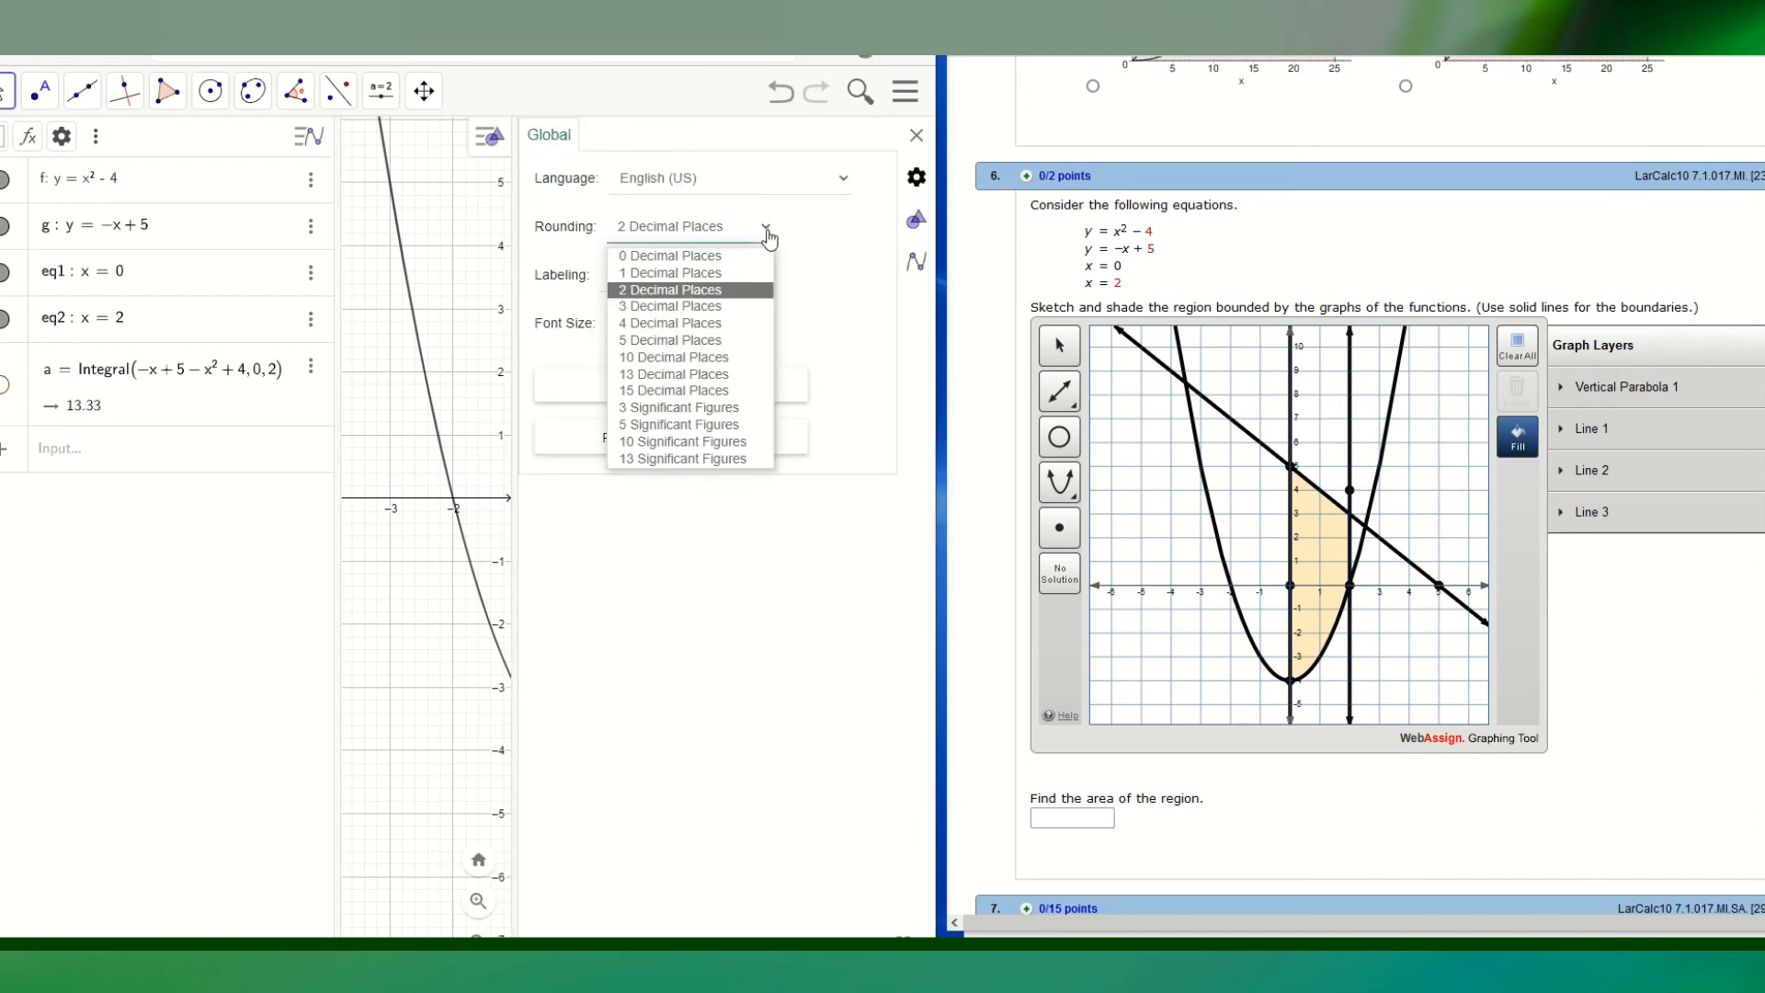
left_click(711, 445)
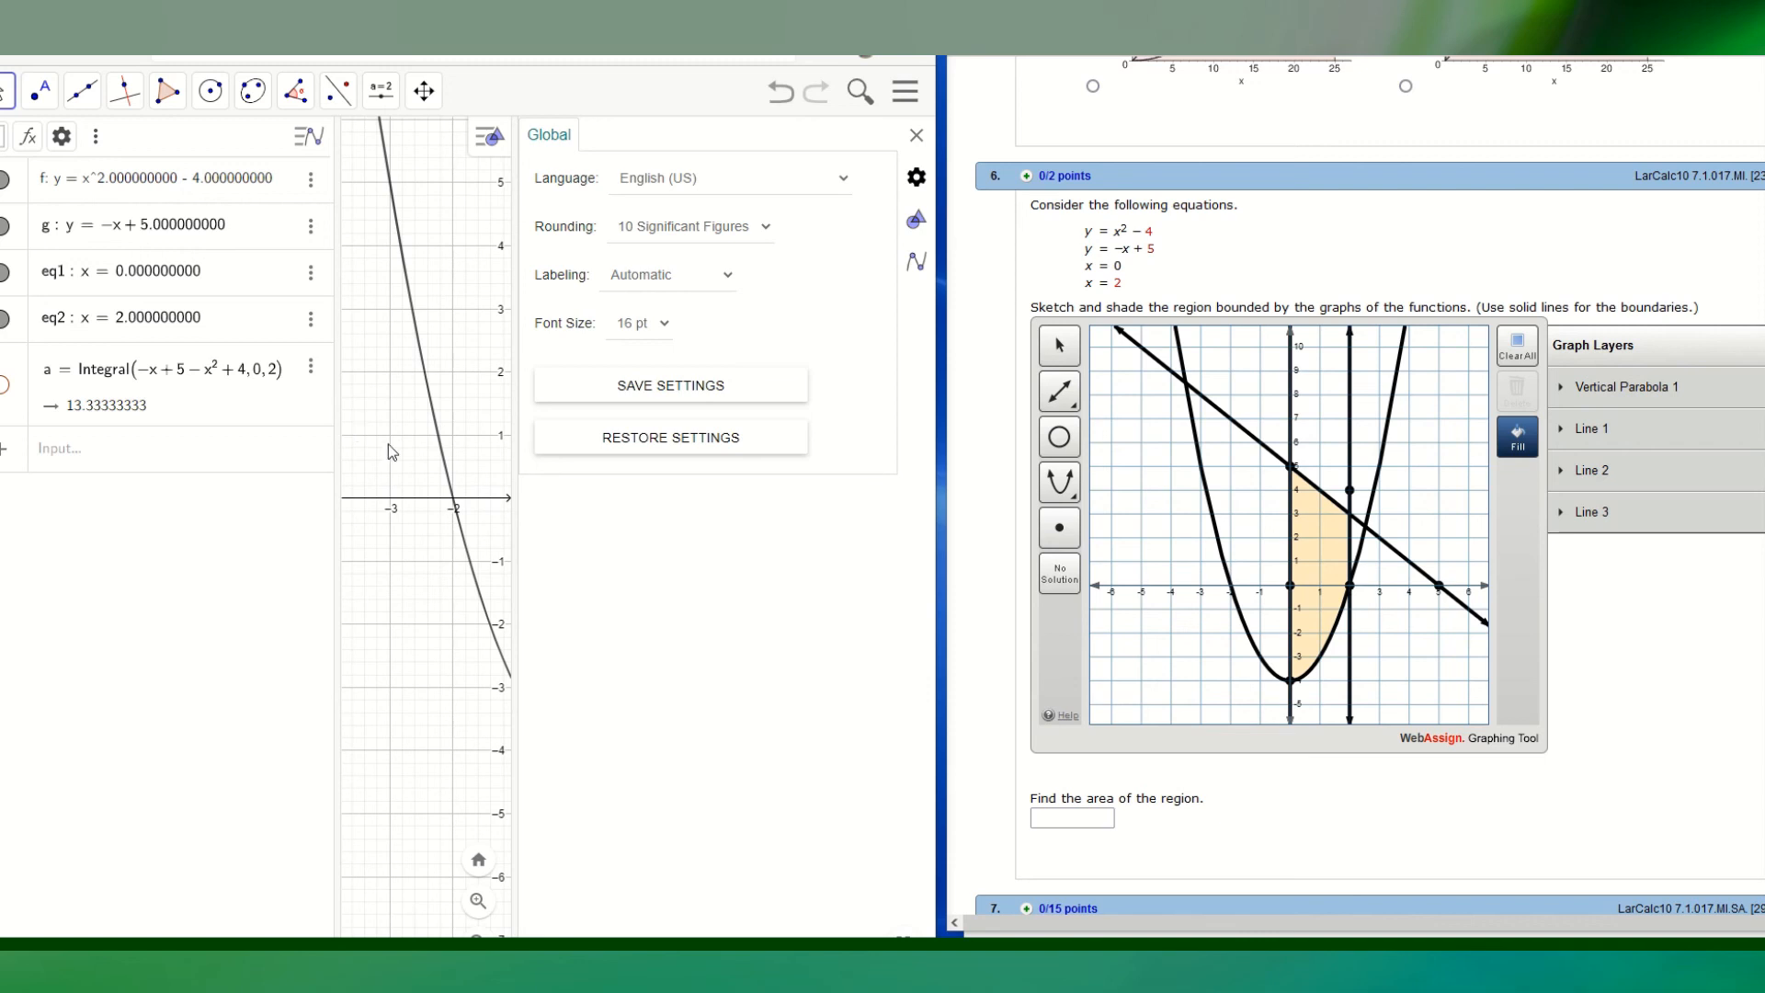
- Enter 40/3 as the area of the region in WebAssign's question 6
left_click(1072, 824)
left_click(1055, 811)
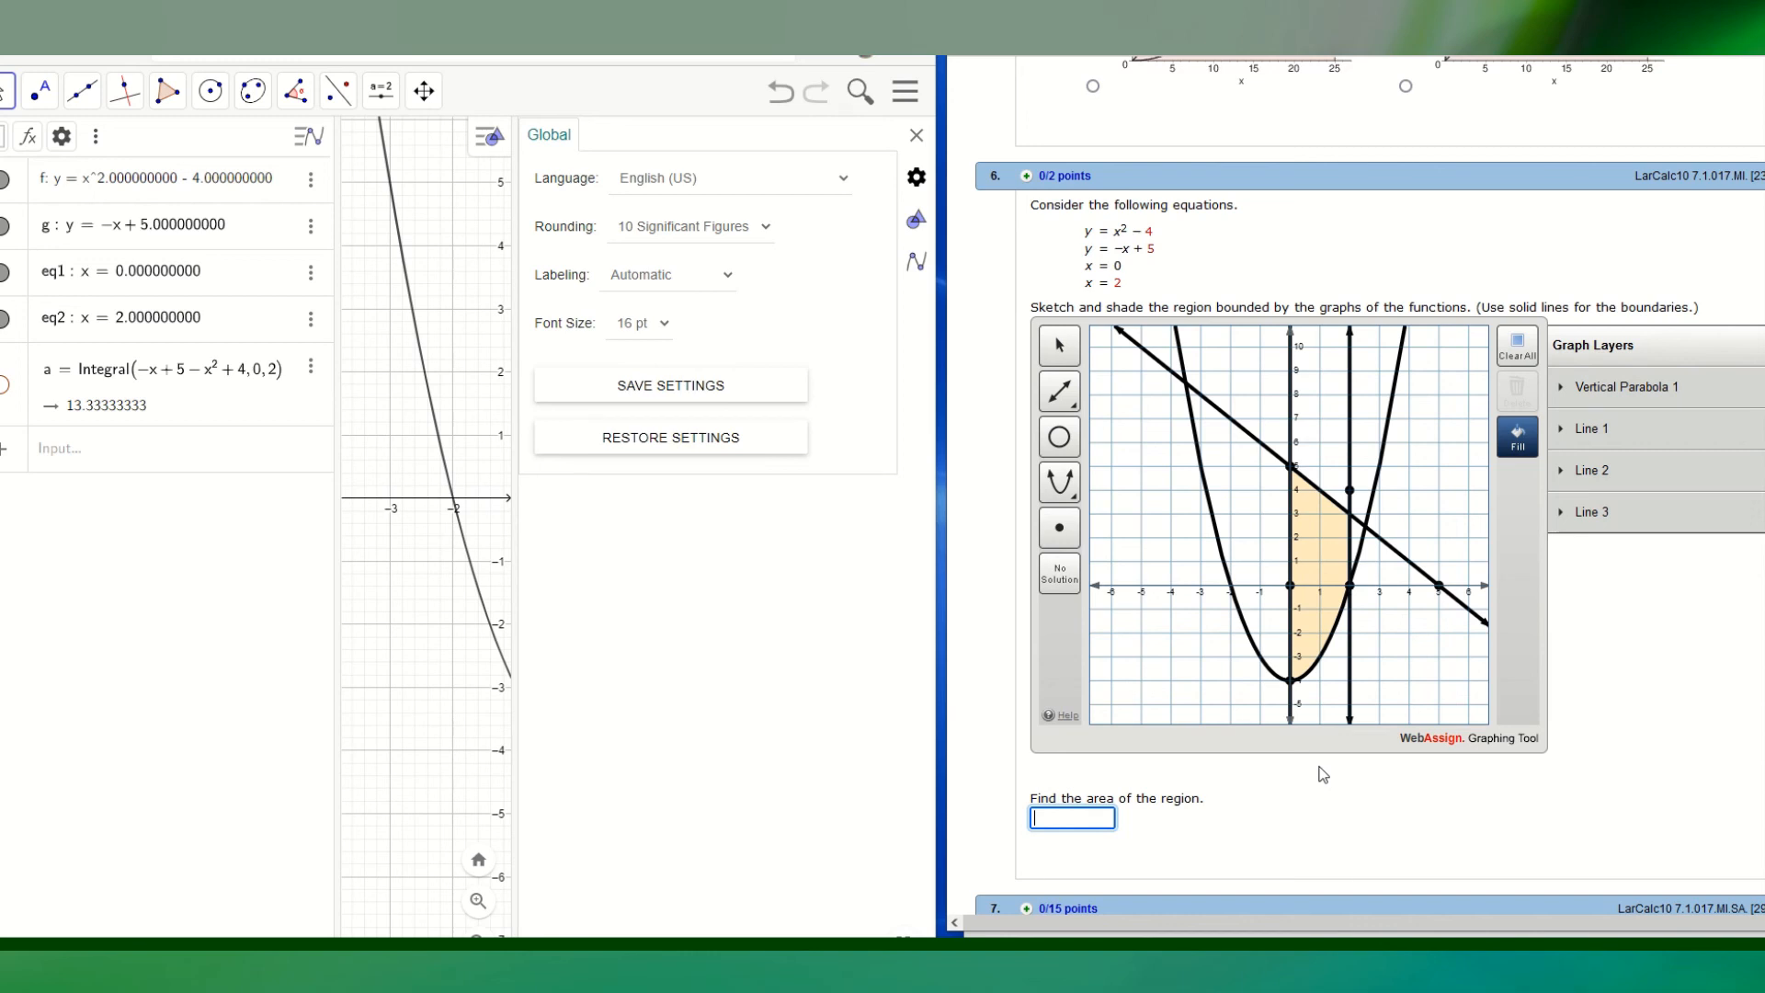
type("40/3")
- Submit the whole assignment for testing from the end of the question list
scroll(1191, 759, "down", 15)
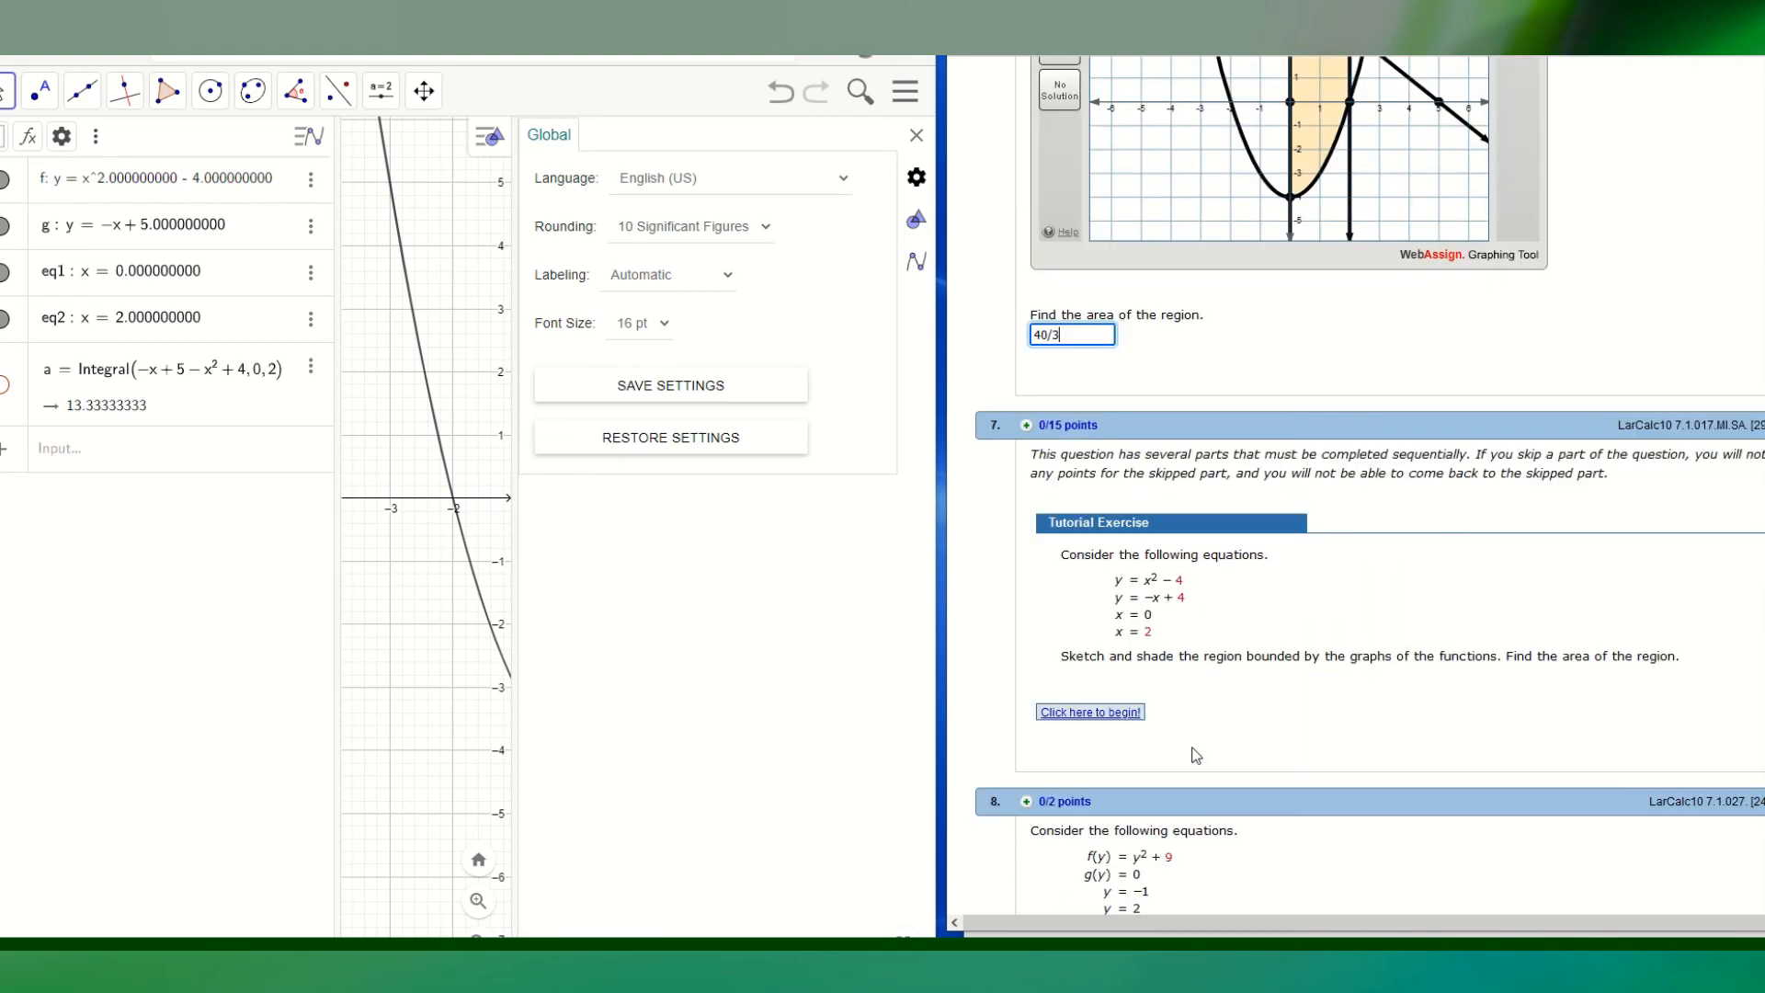
scroll(1193, 752, "down", 20)
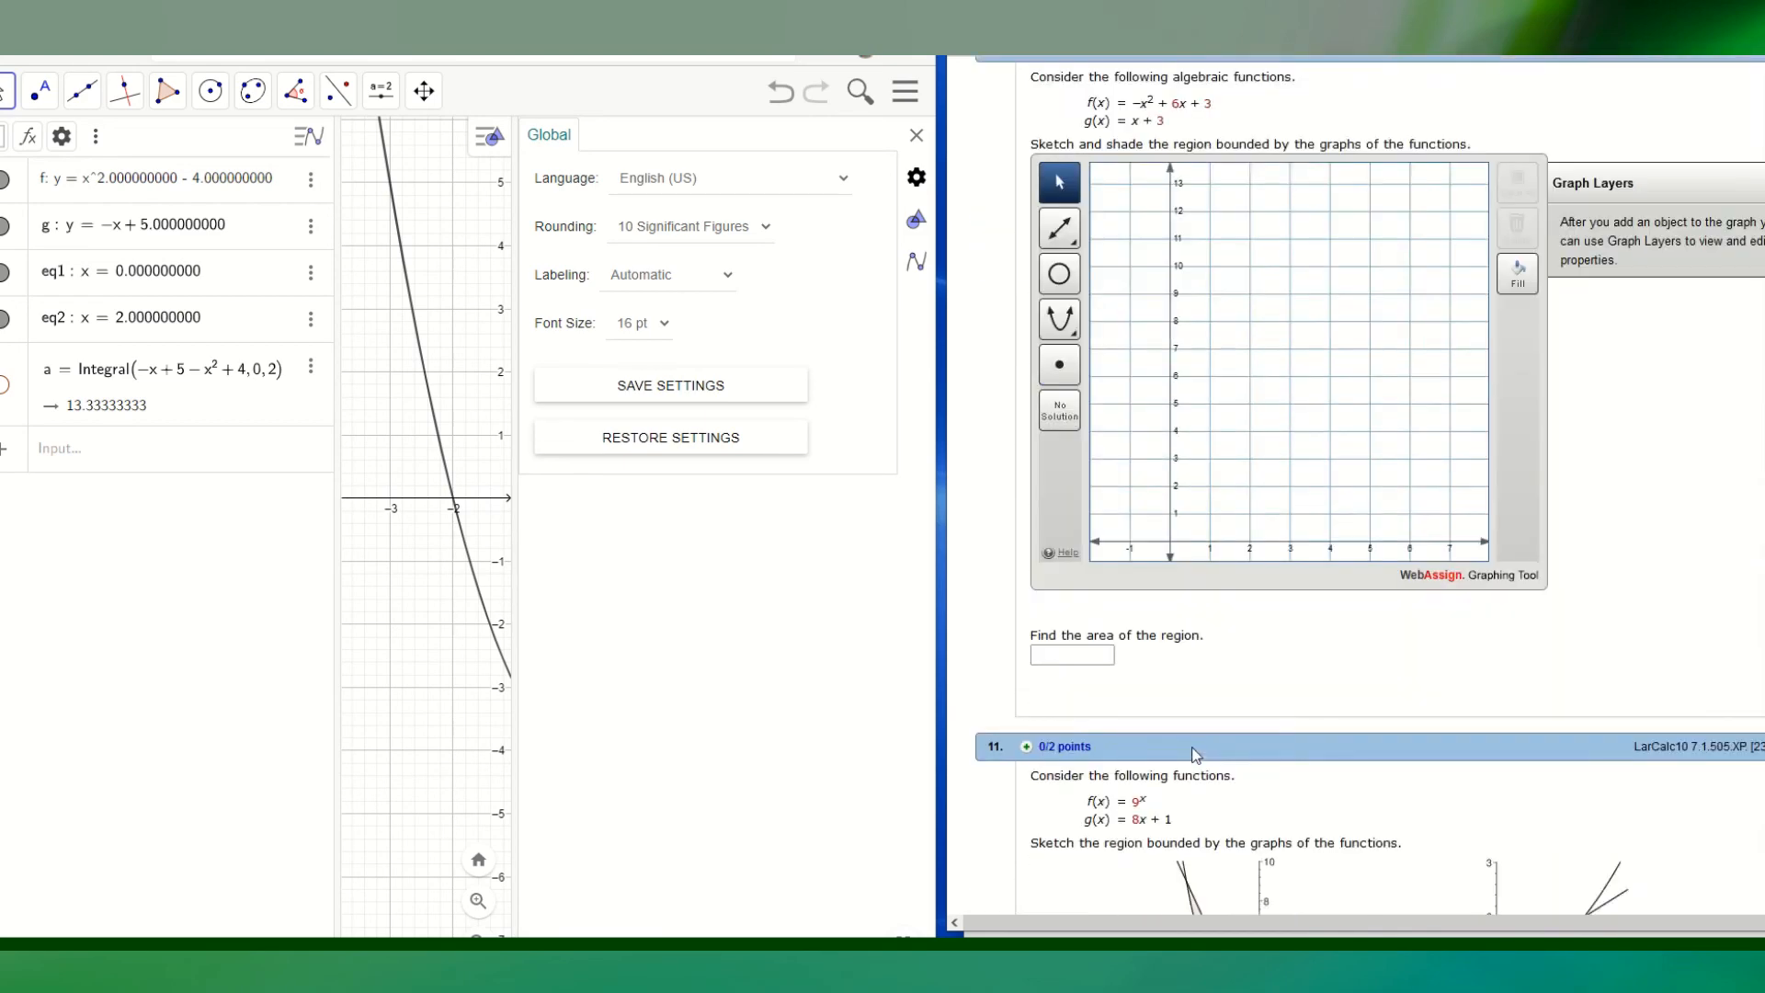
scroll(1191, 747, "down", 12)
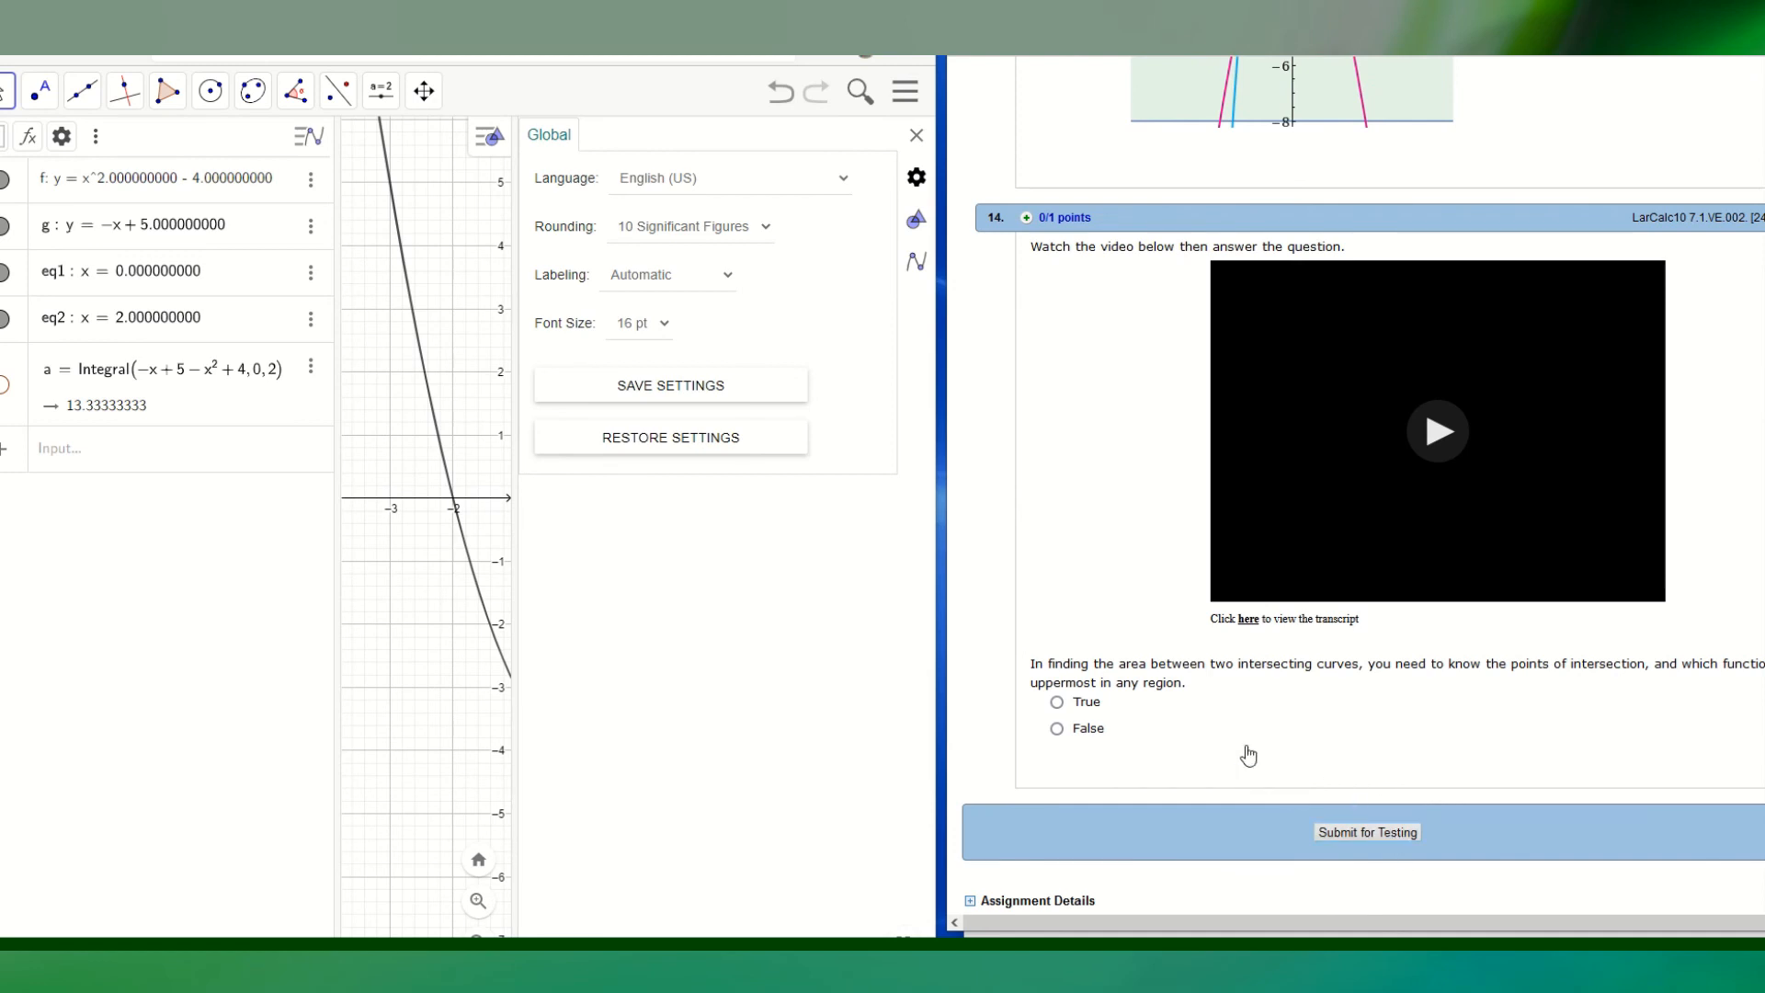
left_click(1356, 835)
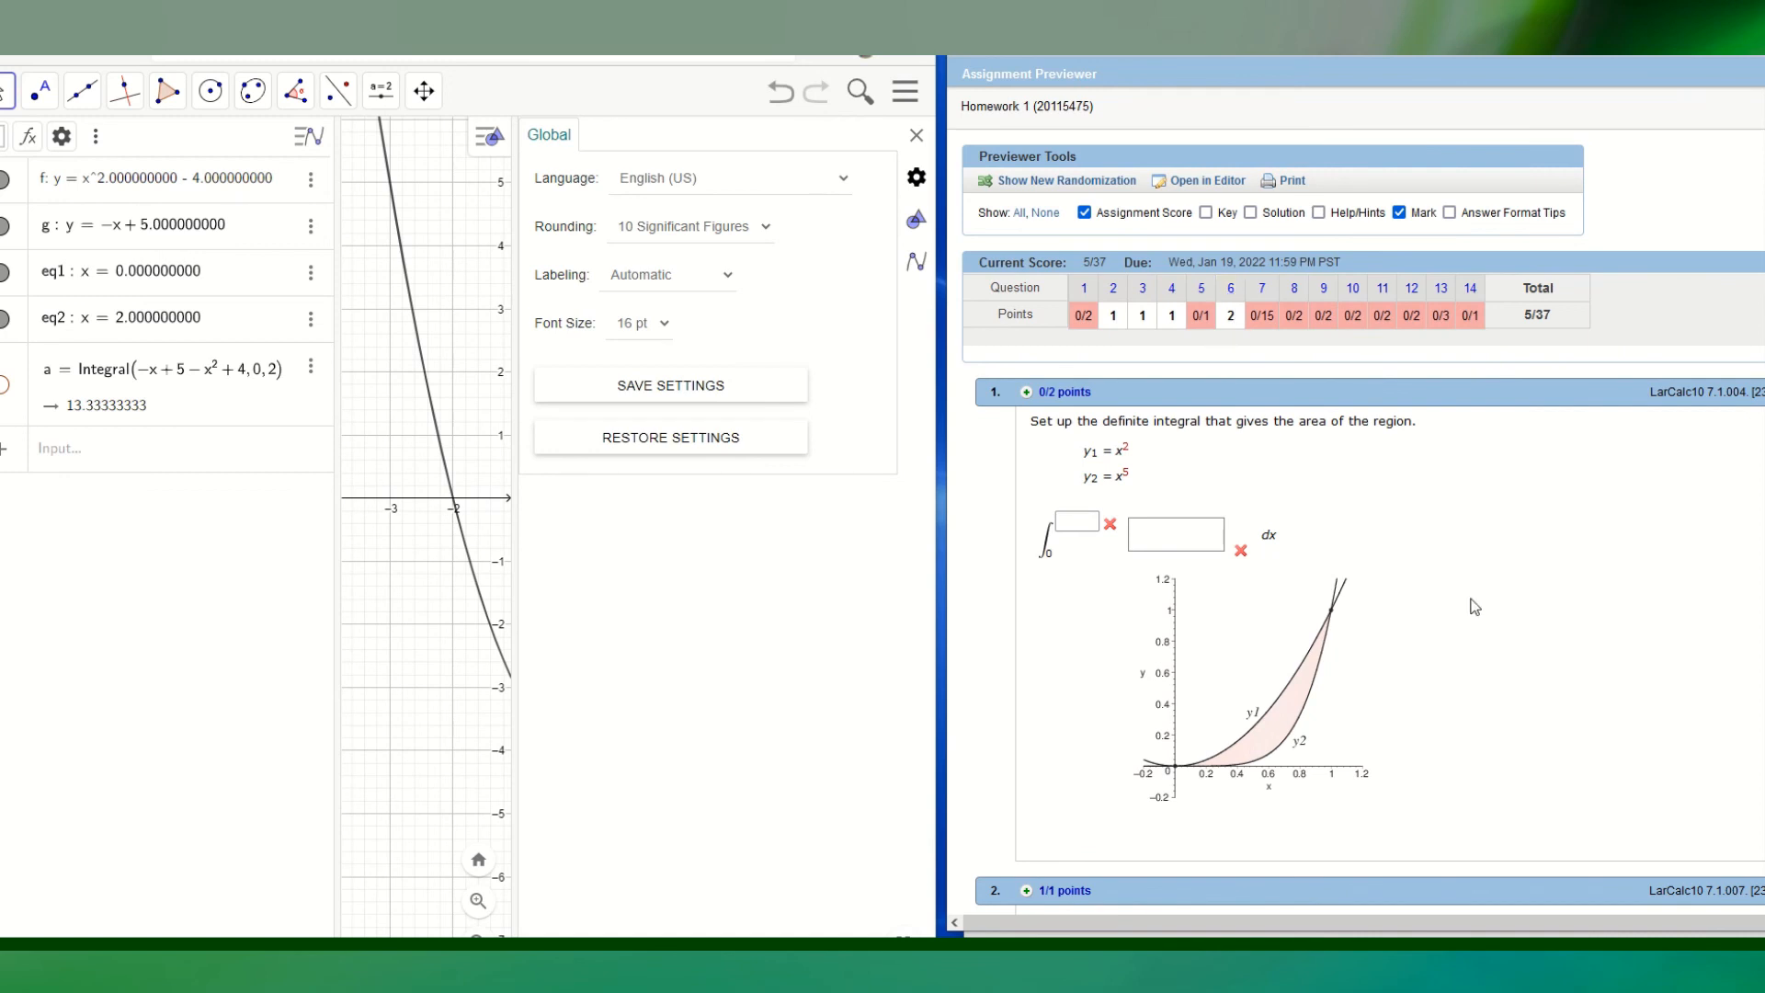
- Review the marking of the submitted answers for questions 1 to 6, including question 6's graph and area
scroll(1475, 607, "down", 5)
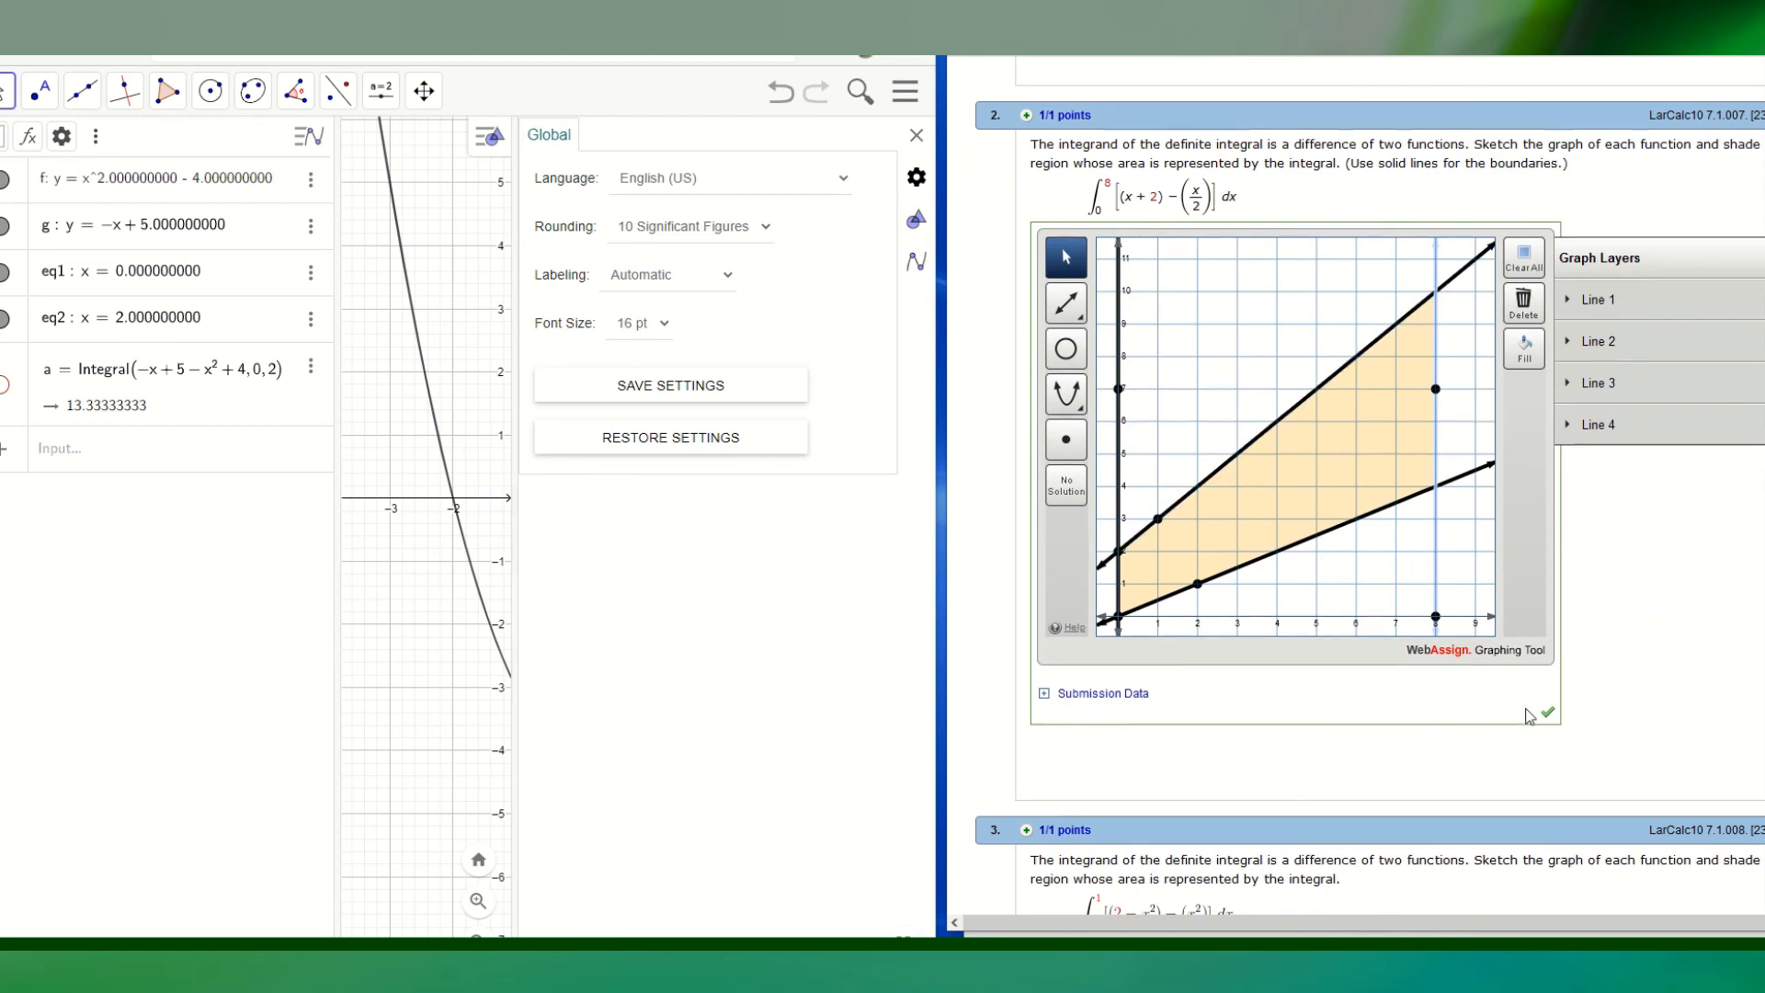
scroll(1519, 698, "down", 7)
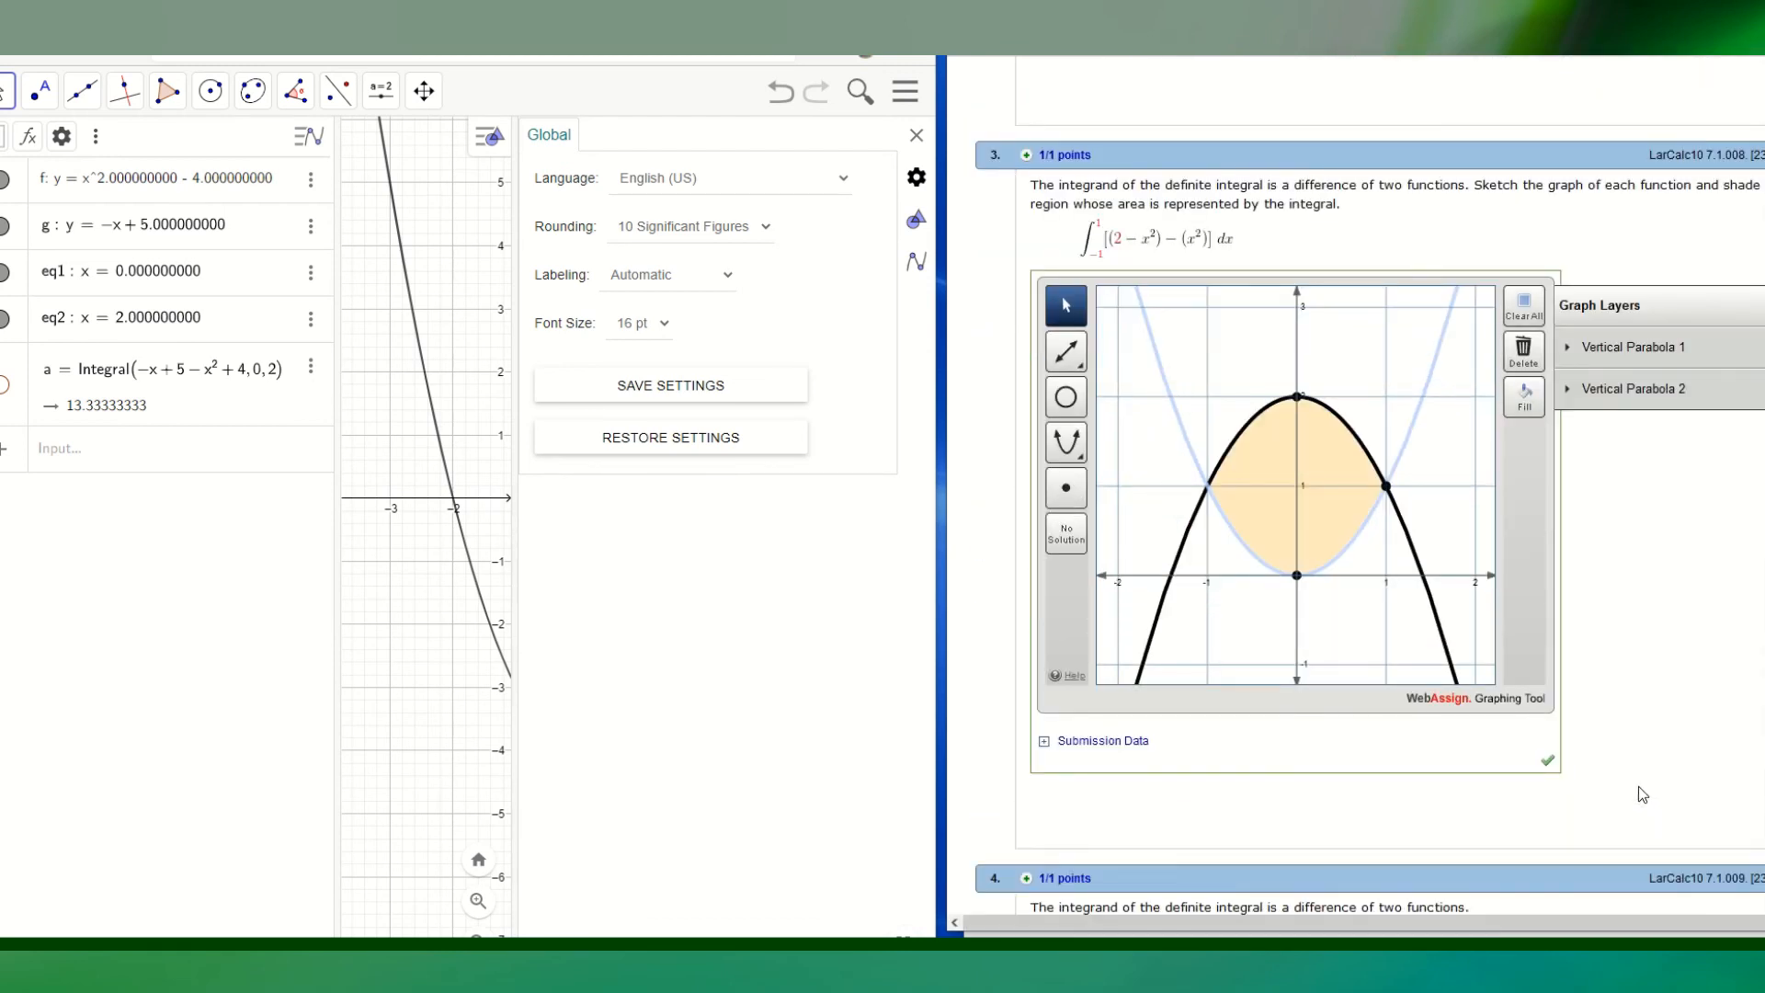
scroll(1298, 818, "down", 8)
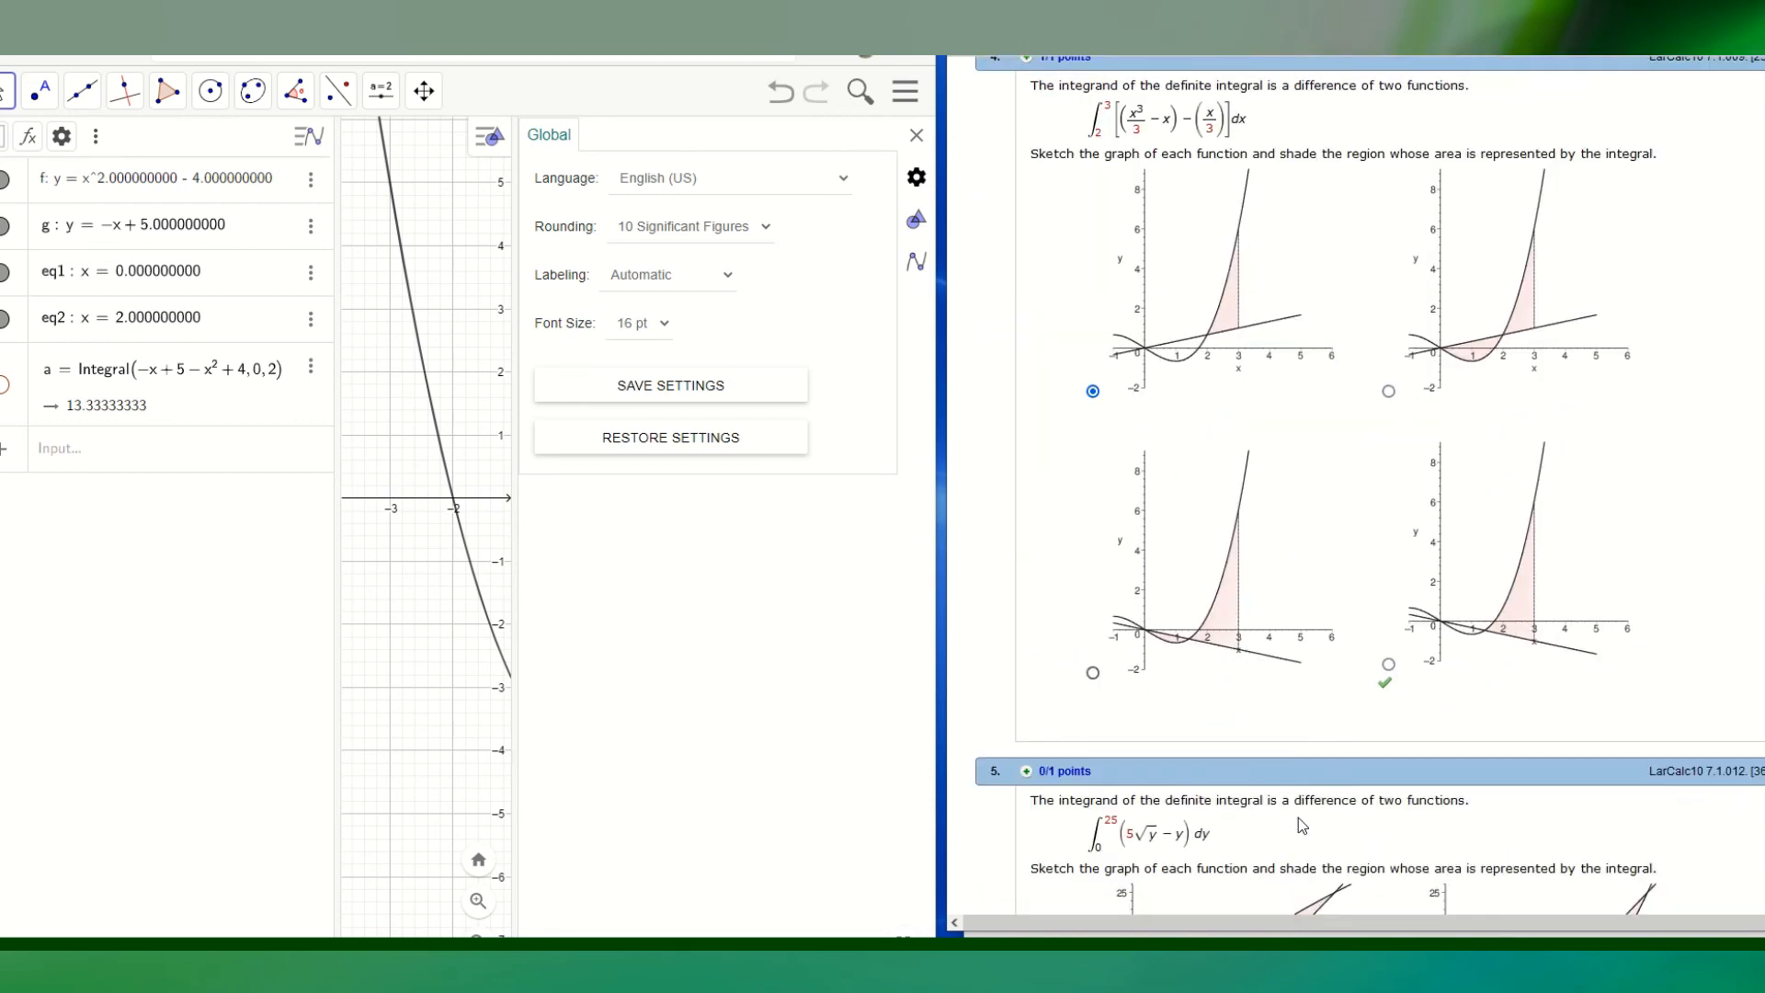
scroll(1298, 818, "down", 1)
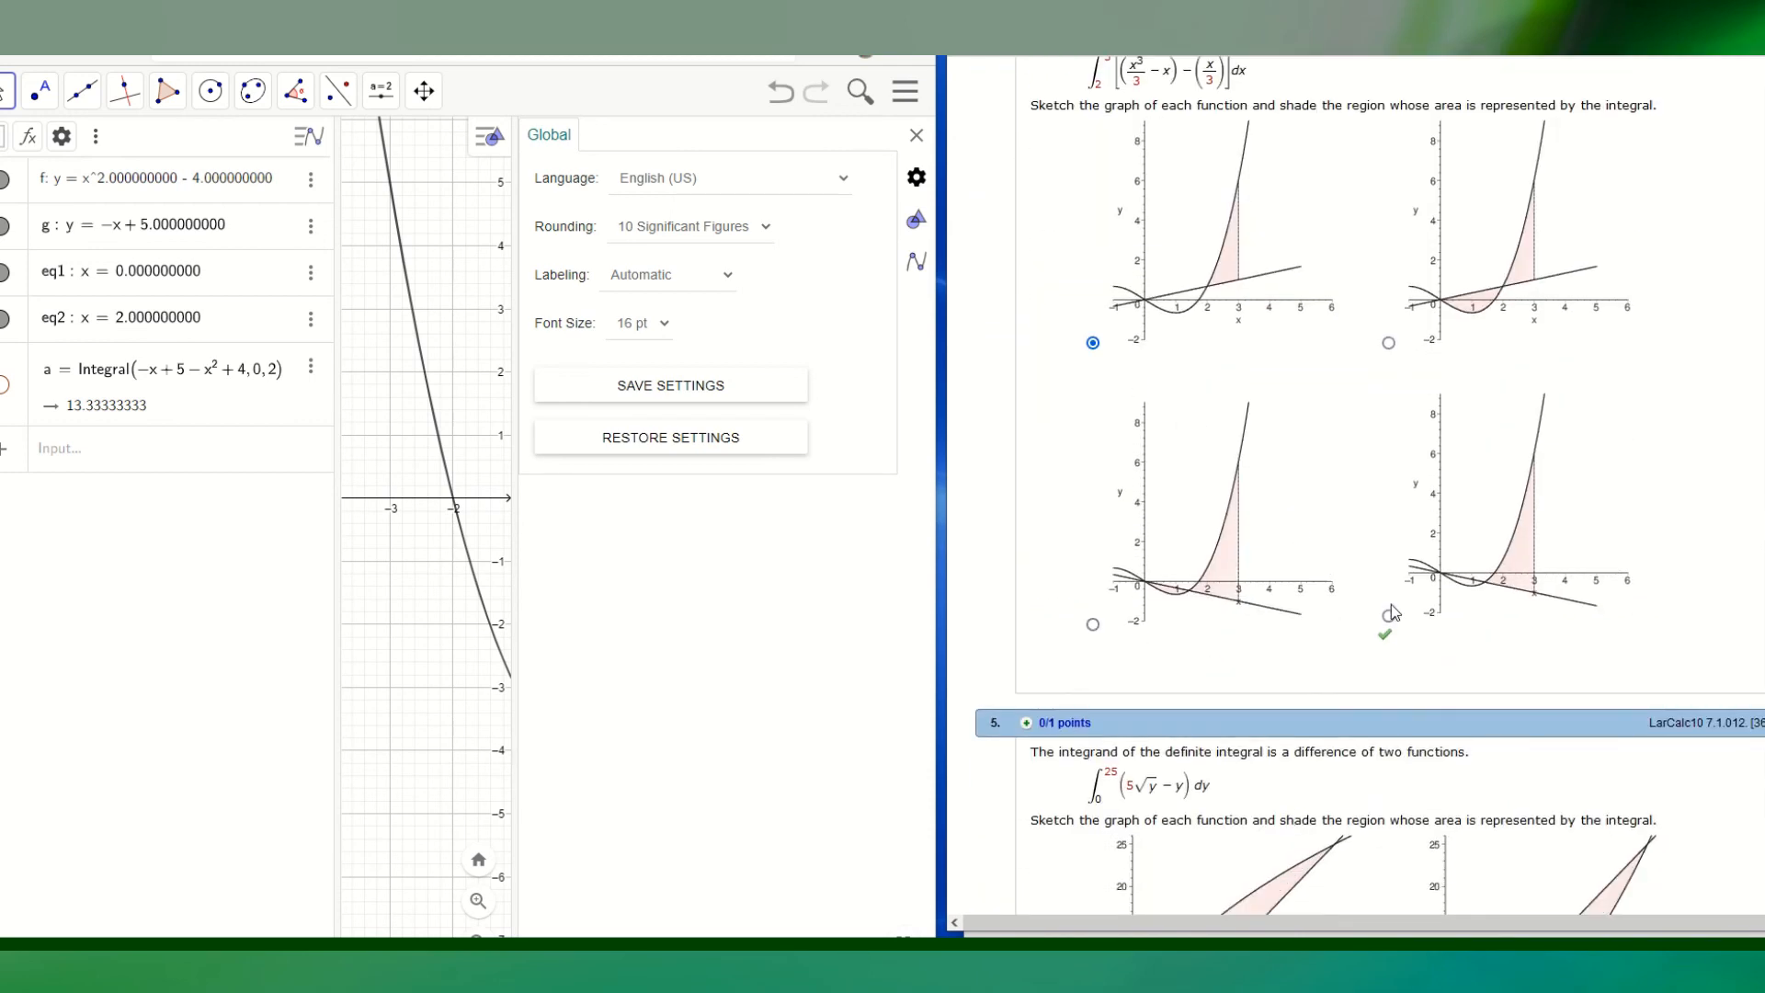
scroll(1392, 604, "down", 15)
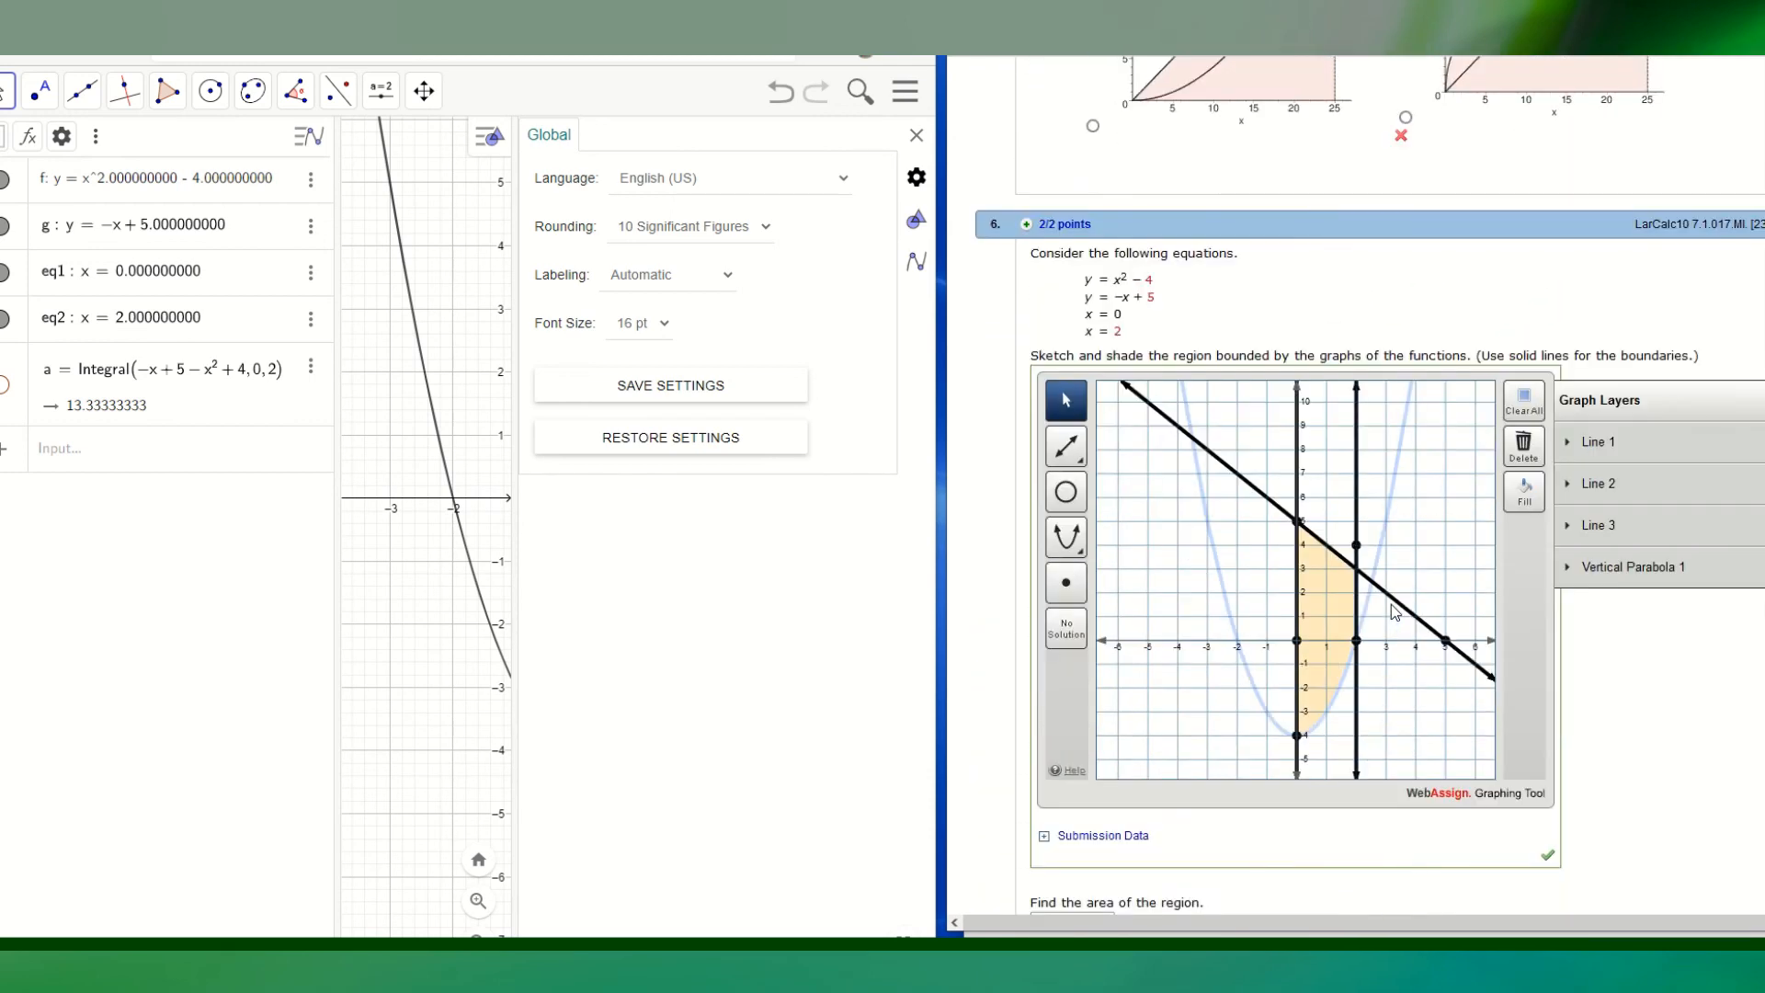
scroll(1266, 754, "down", 4)
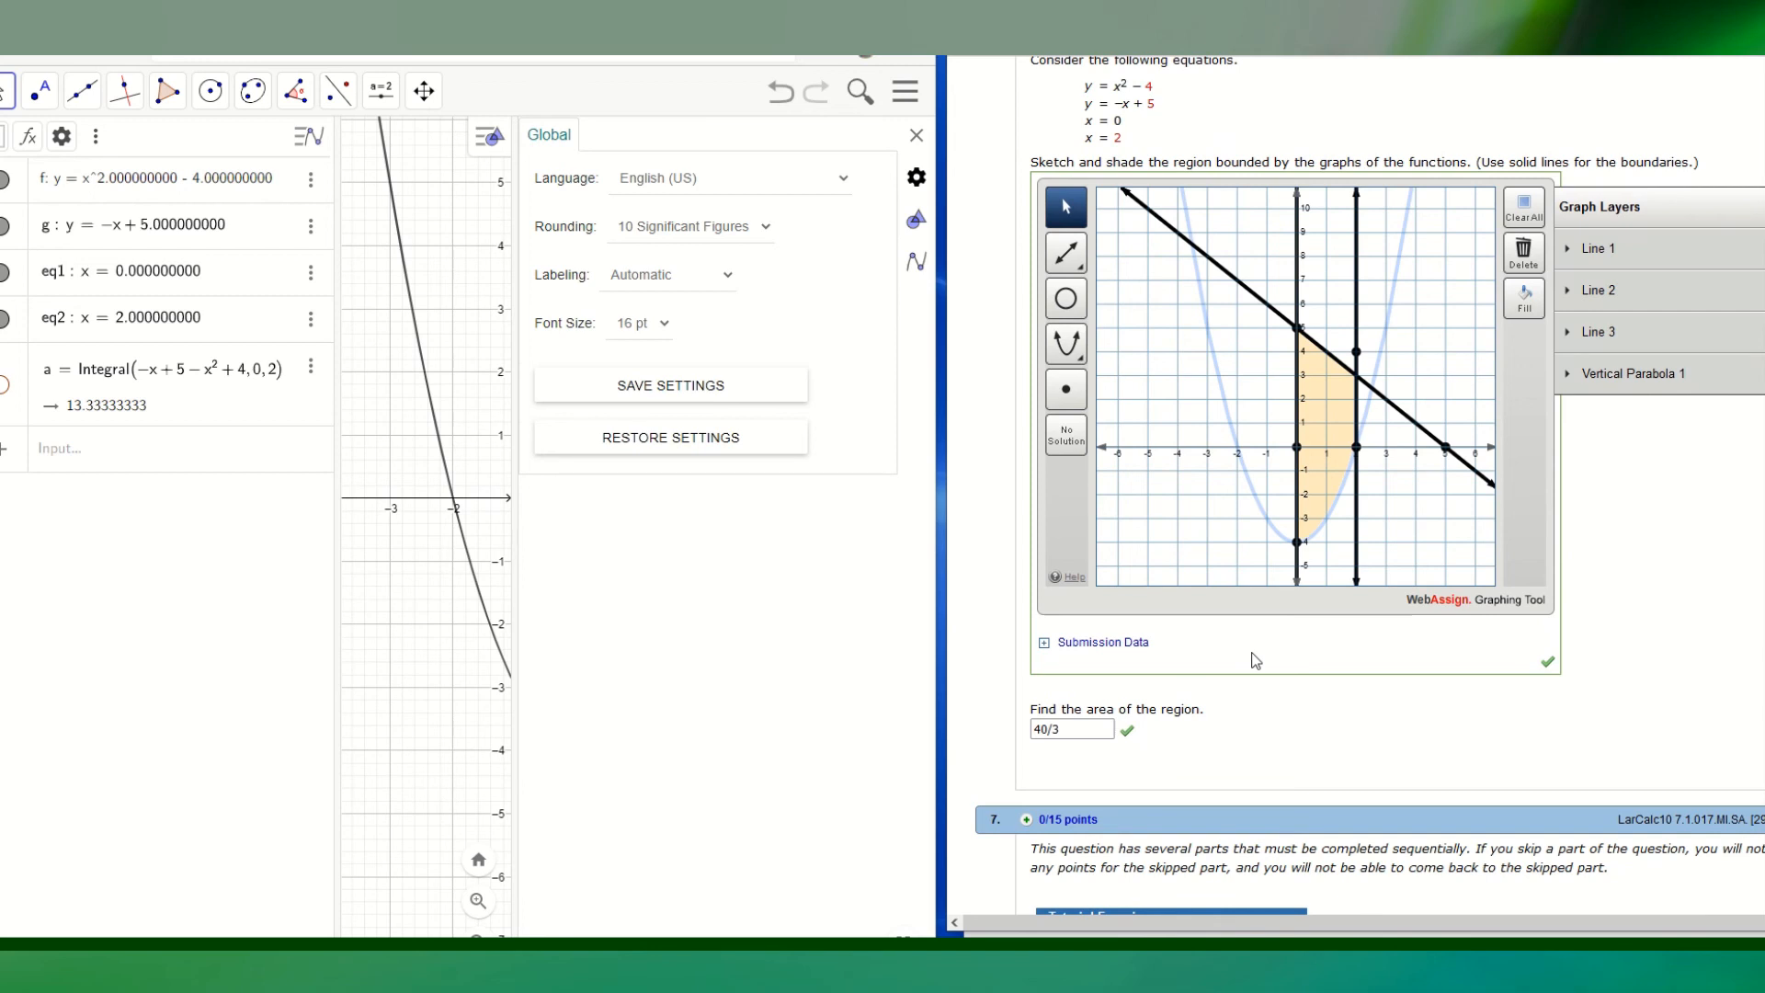
mouse_move(861, 96)
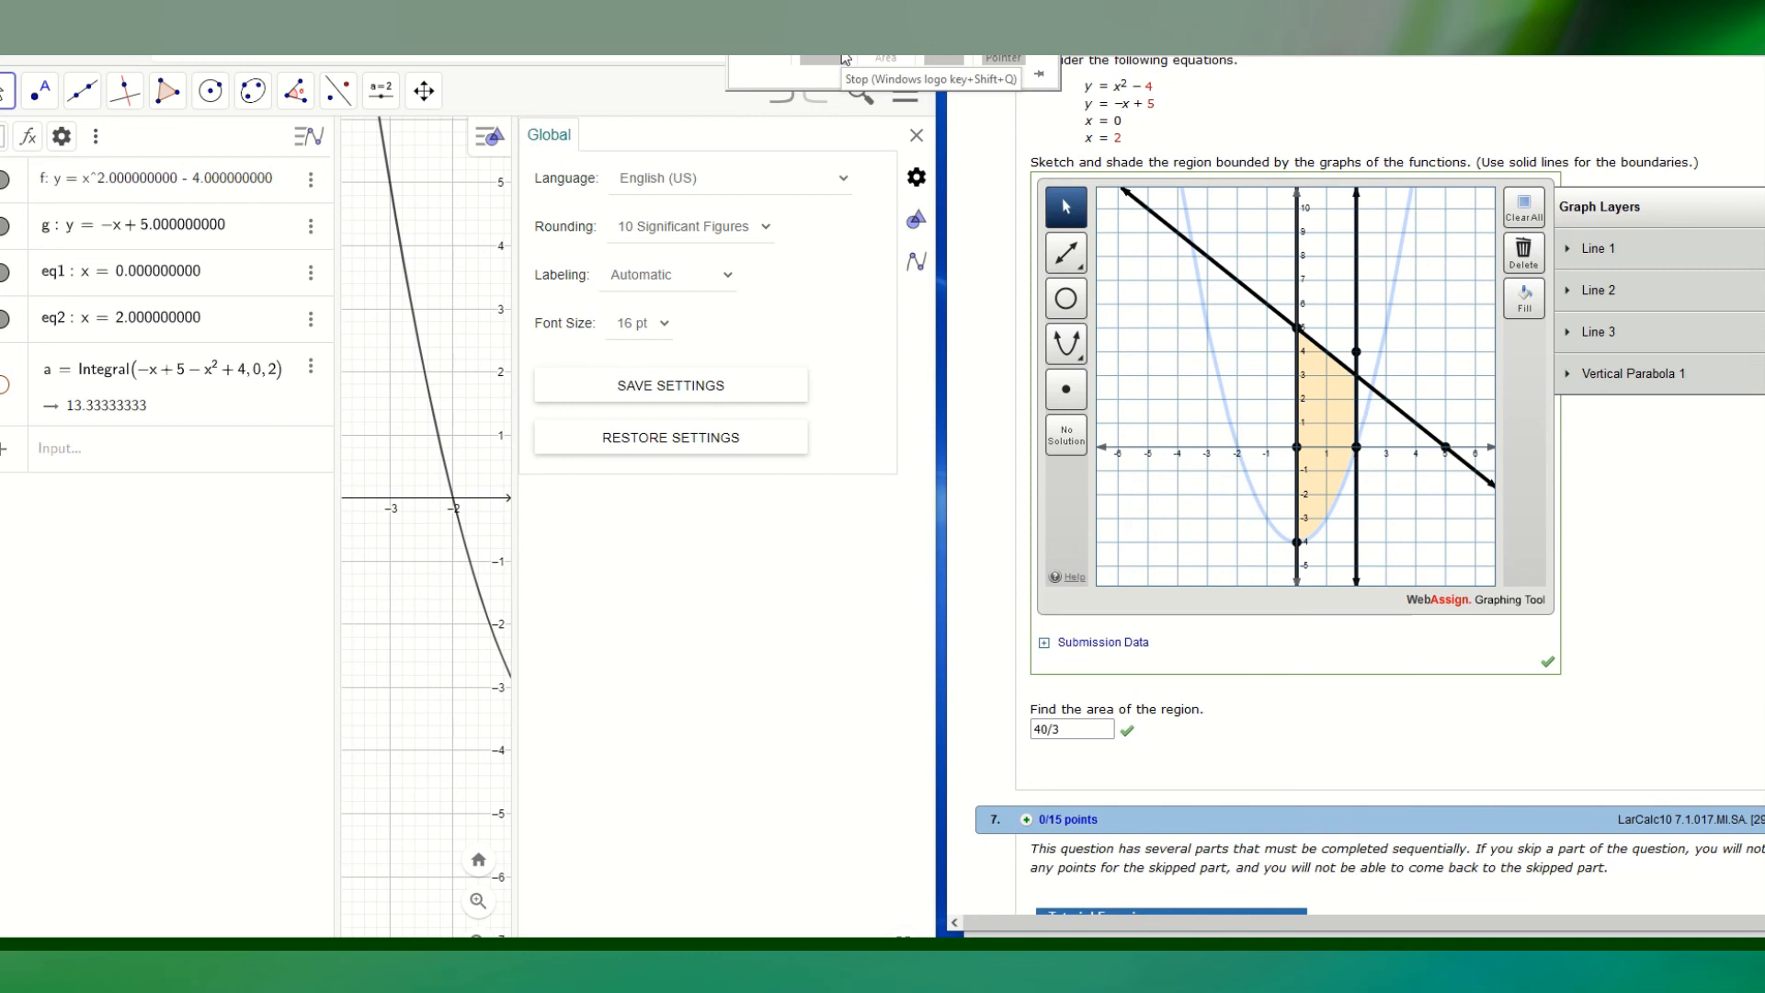
left_click(844, 58)
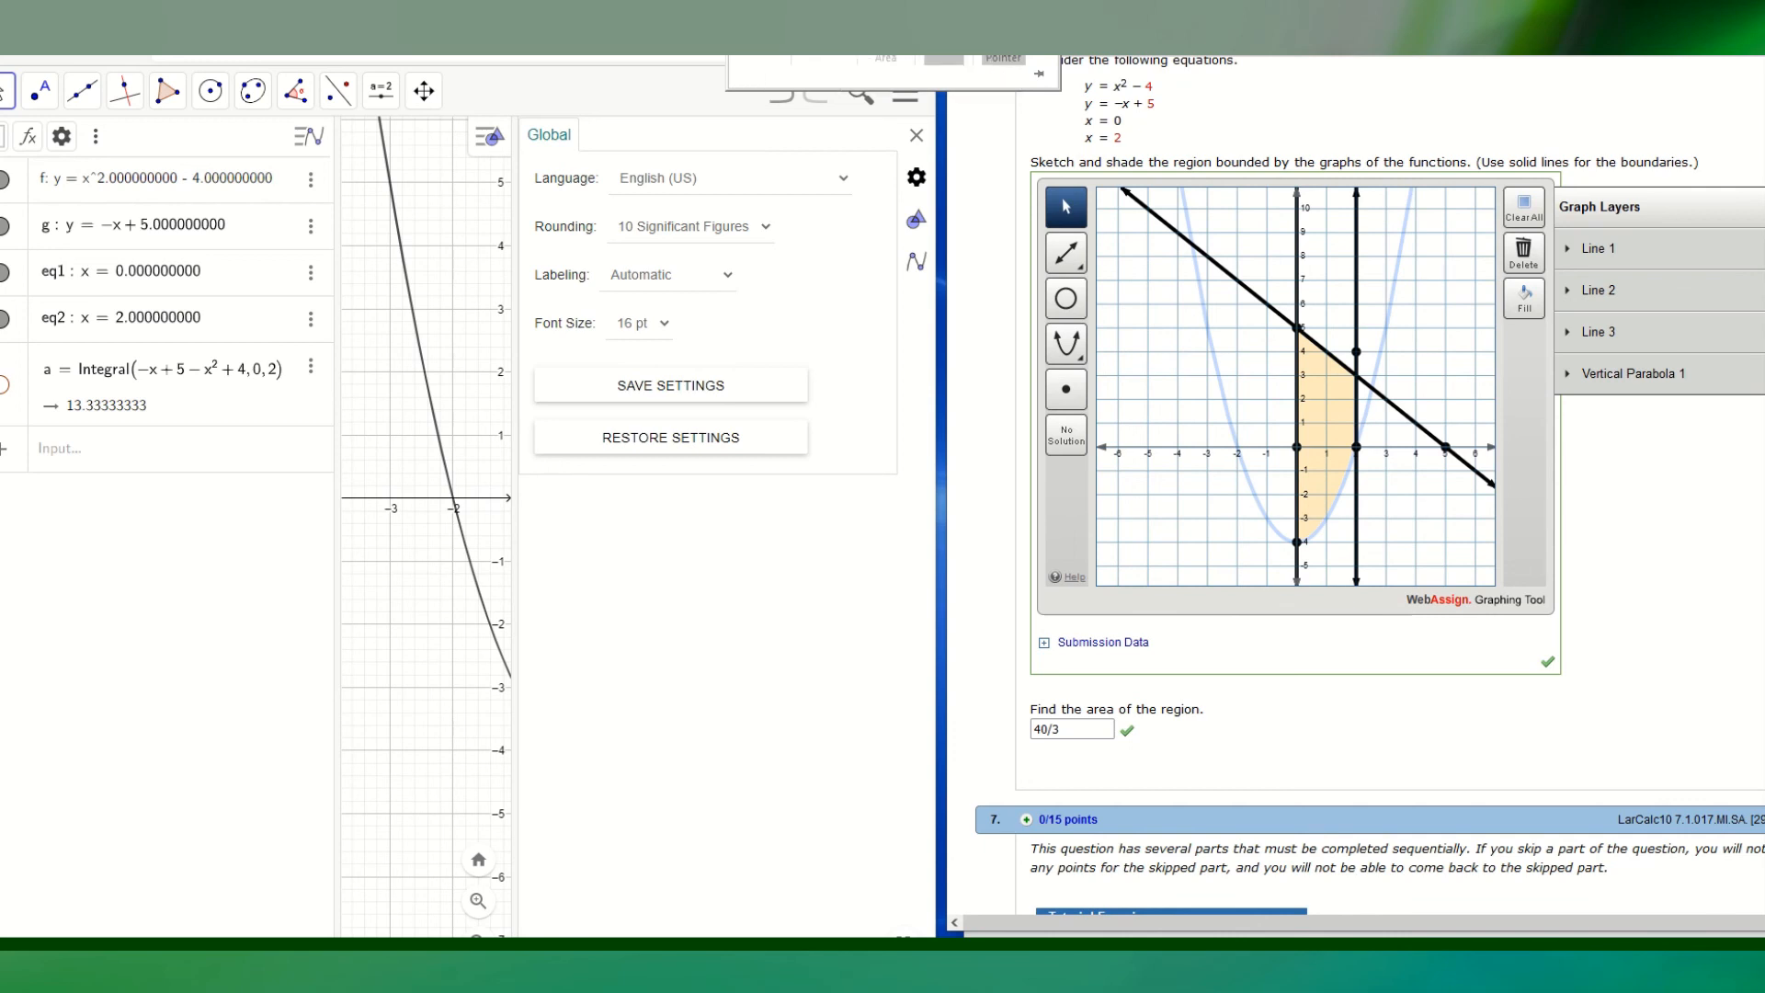